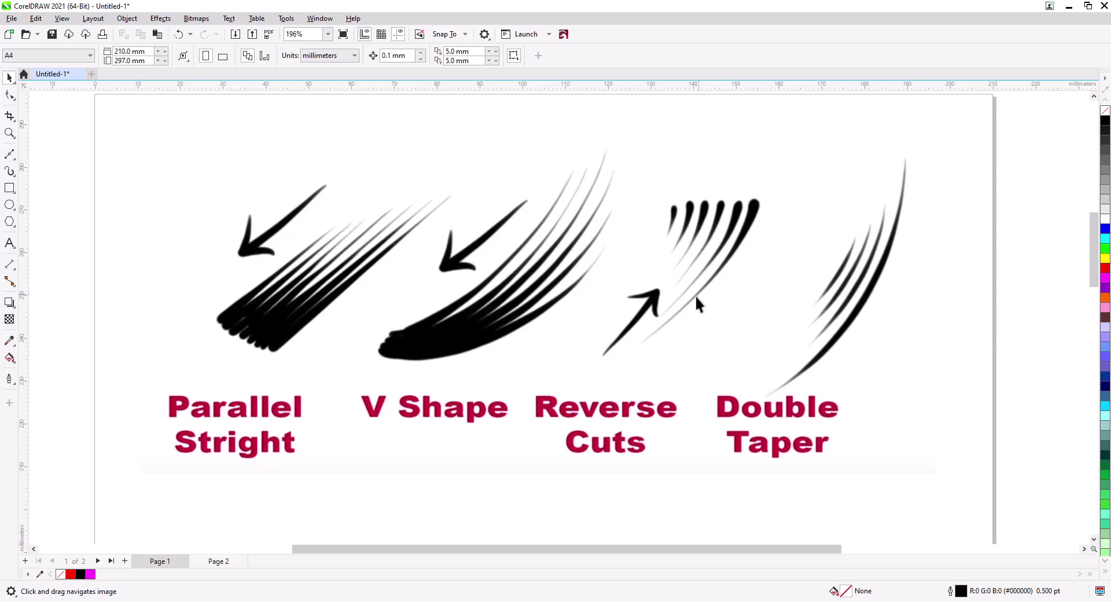
Draw a closed two-node Bézier shape between the lower and upper tips of the outermost Double Taper stroke.
scroll(920, 244, "up", 3)
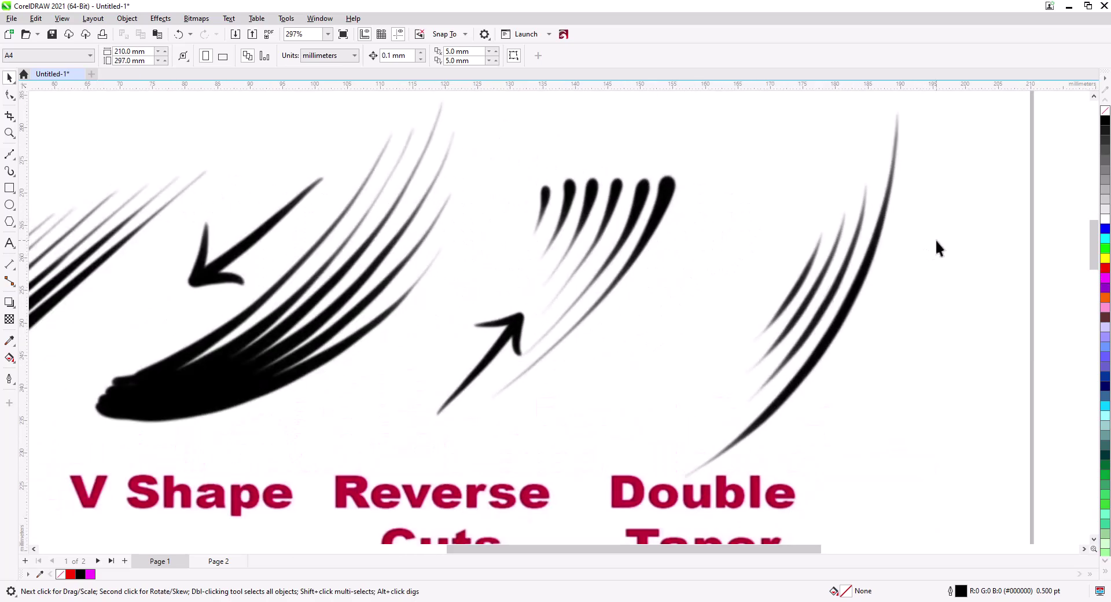
left_click_drag(935, 238, 689, 256)
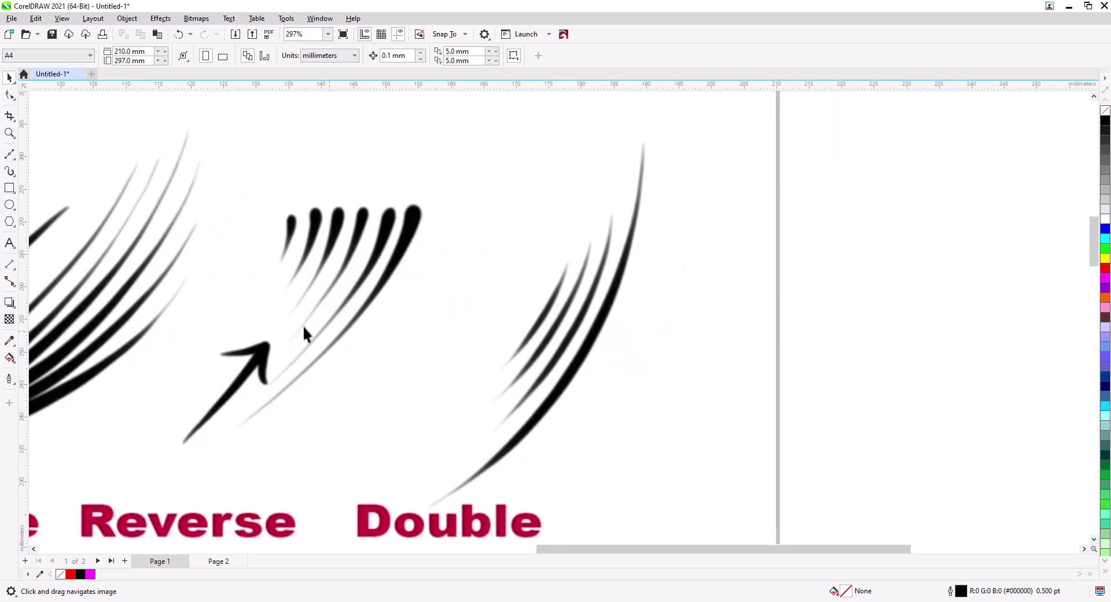
left_click(11, 157)
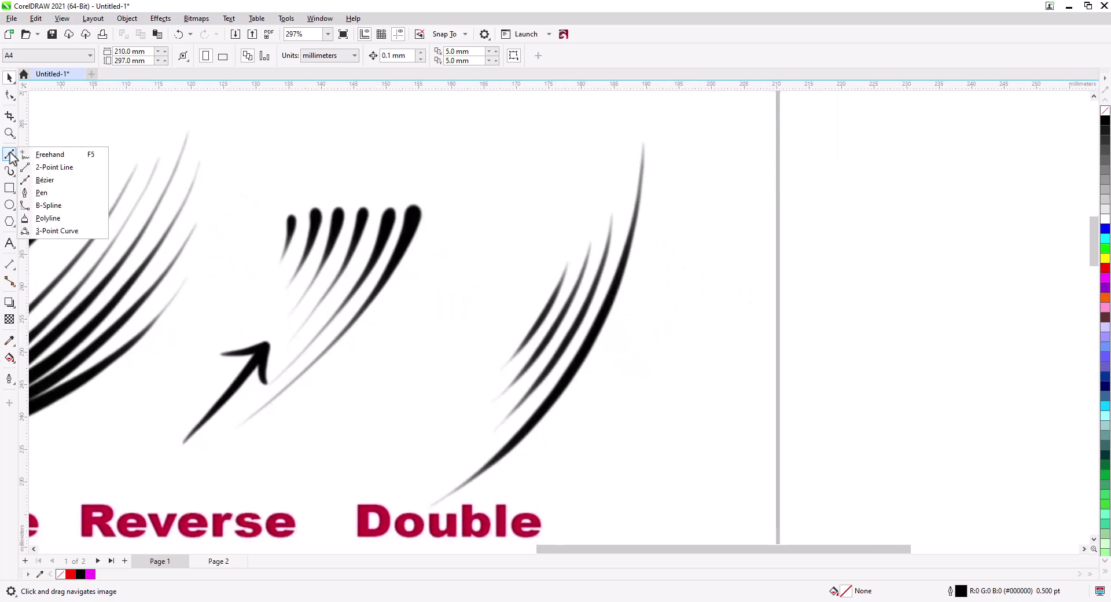
left_click(47, 179)
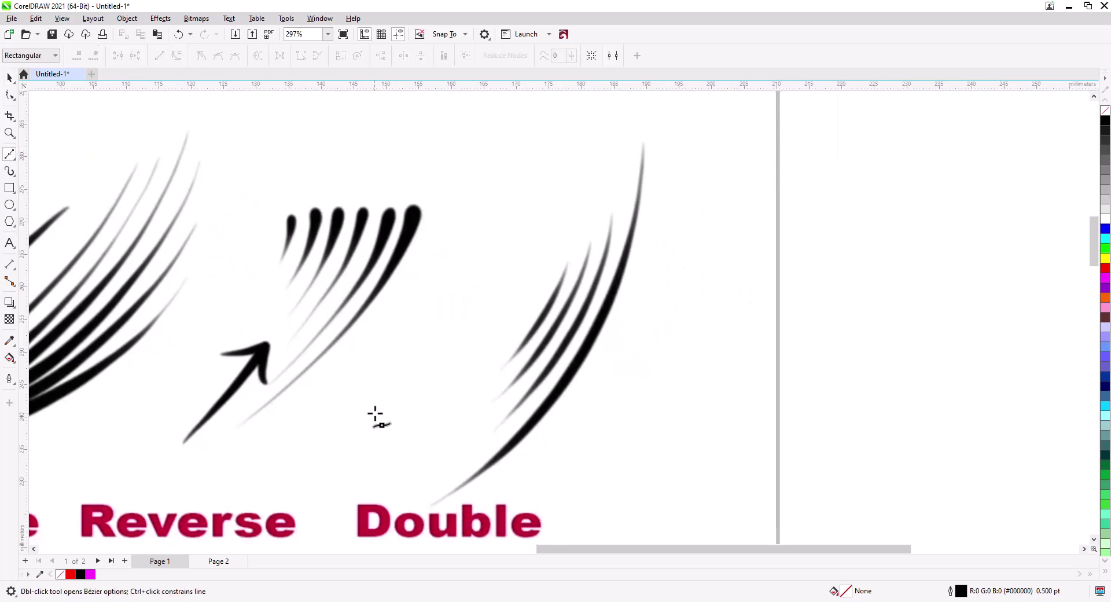
left_click(429, 507)
left_click(642, 150)
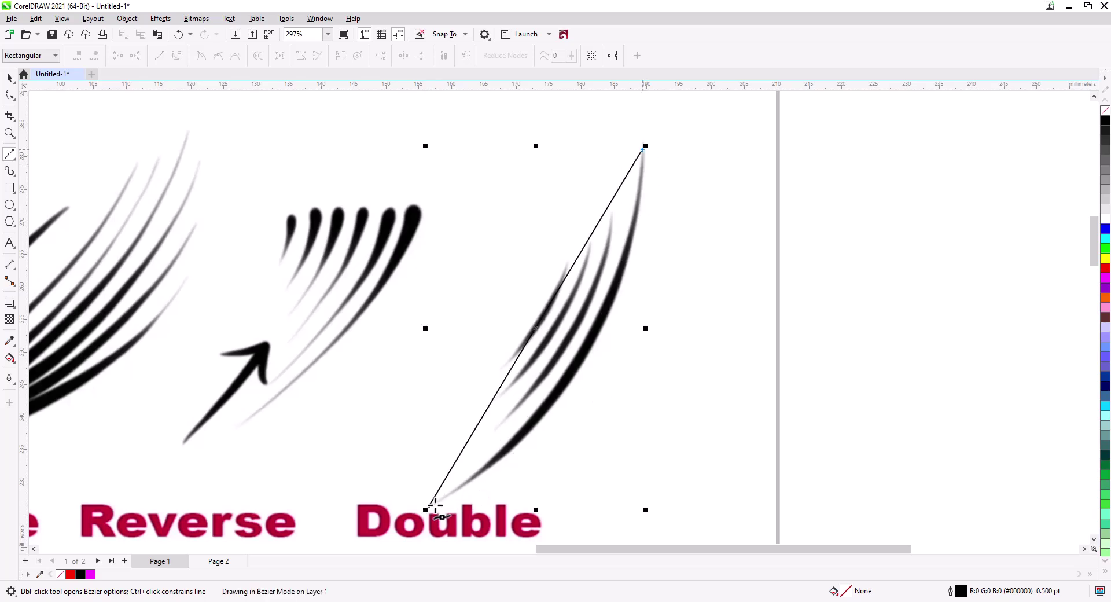
left_click(430, 507)
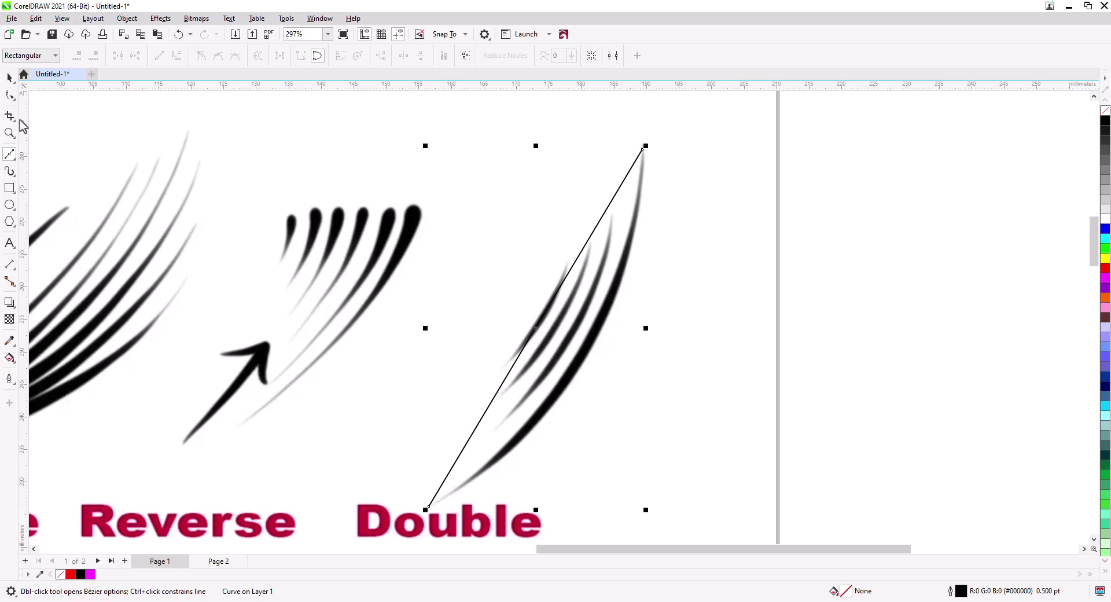
Convert the Bézier shape's segments to curves and bend both sides to match the edges of the outermost Double Taper stroke.
left_click(10, 95)
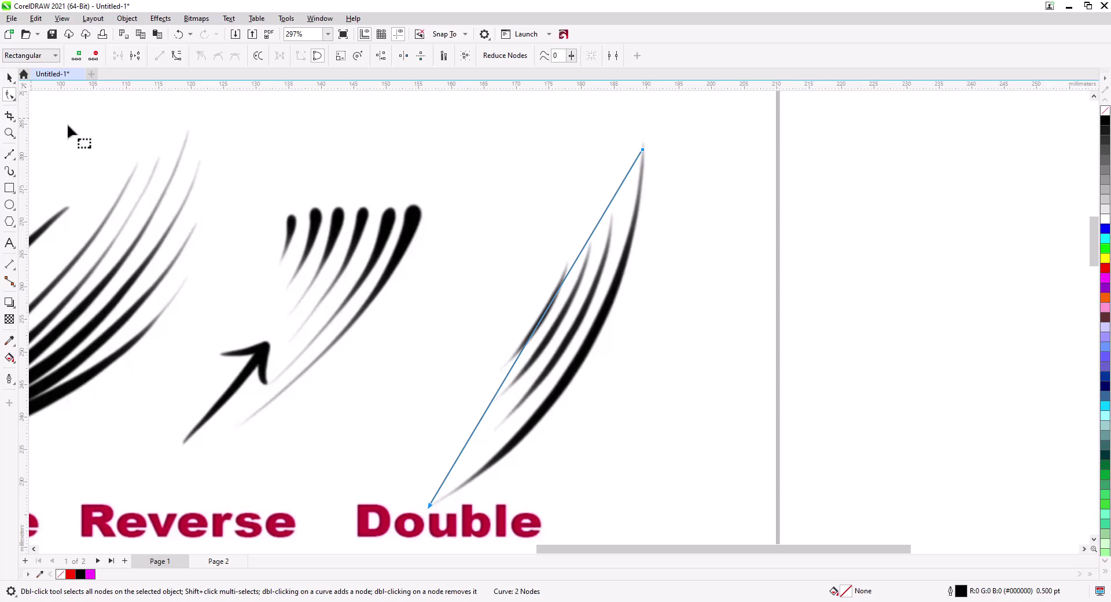
left_click(177, 56)
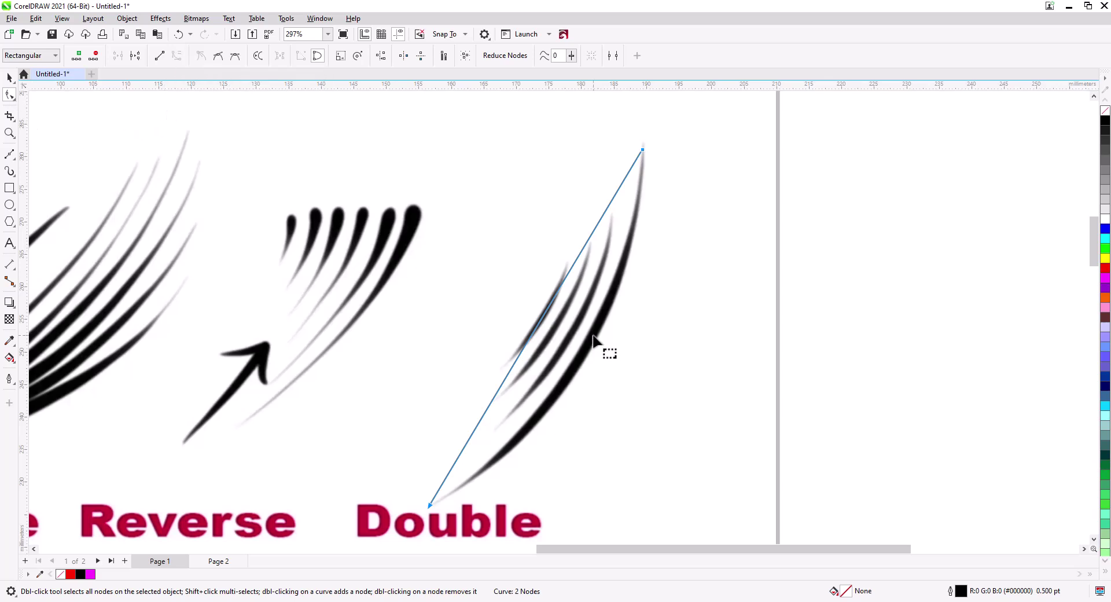
mouse_move(544, 315)
left_mouse_down()
mouse_move(590, 350)
mouse_move(566, 354)
mouse_move(543, 330)
mouse_move(579, 355)
left_mouse_up()
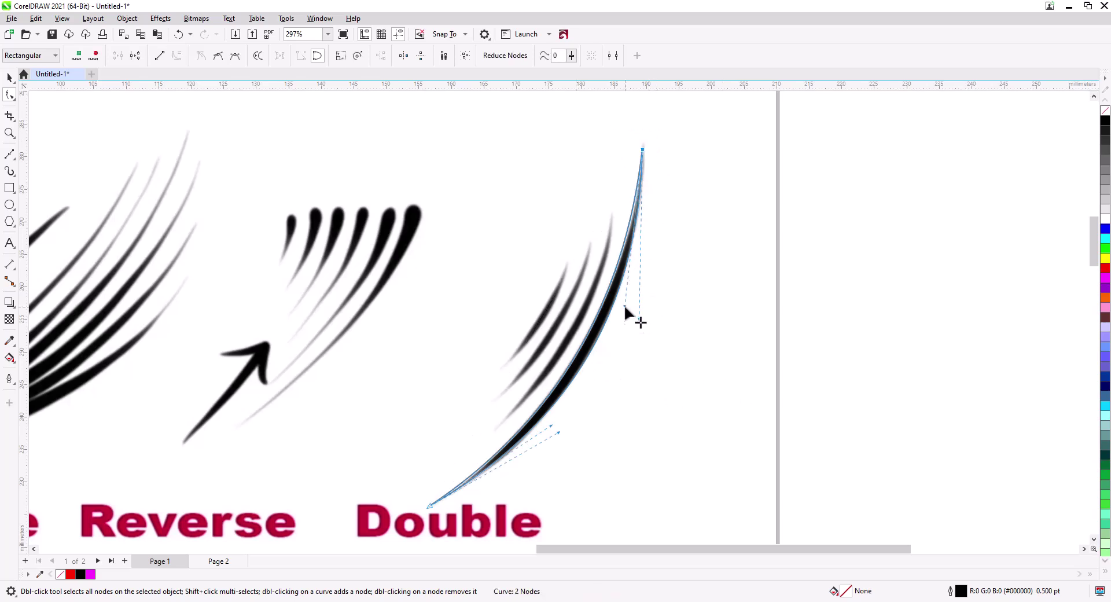
left_click_drag(623, 304, 629, 297)
left_click_drag(551, 427, 560, 432)
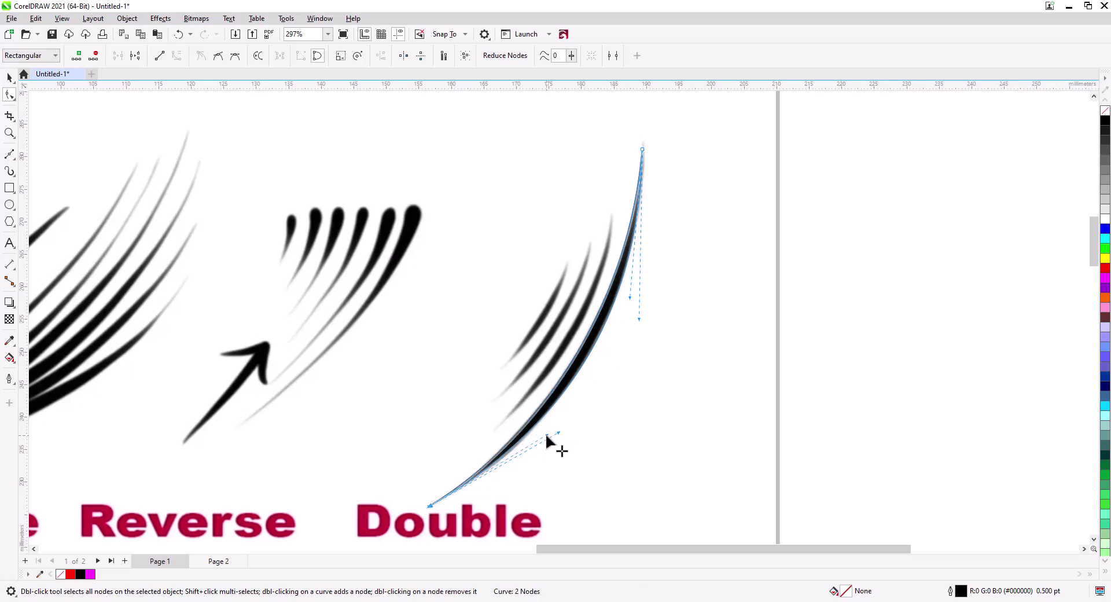
Fill the traced outermost stroke with red and remove its outline.
left_click(1105, 270)
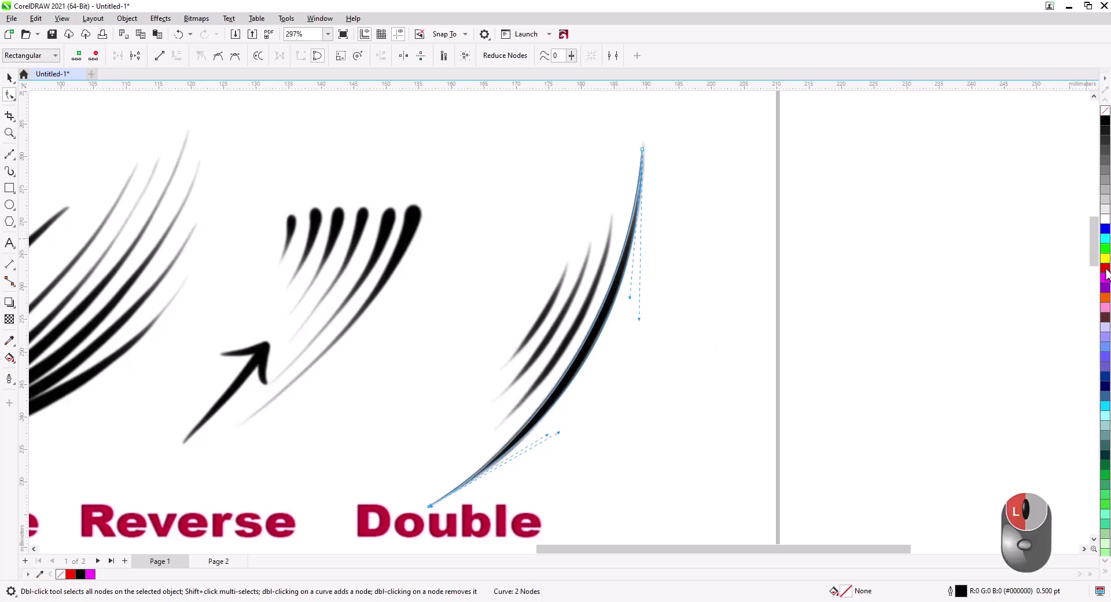
right_click(1106, 118)
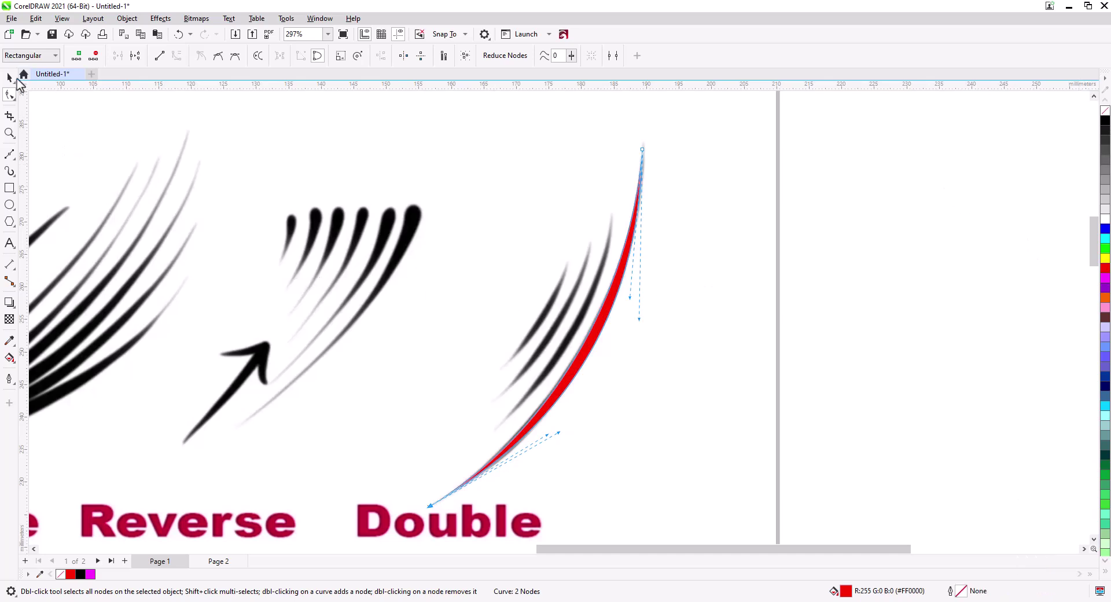
left_click(10, 77)
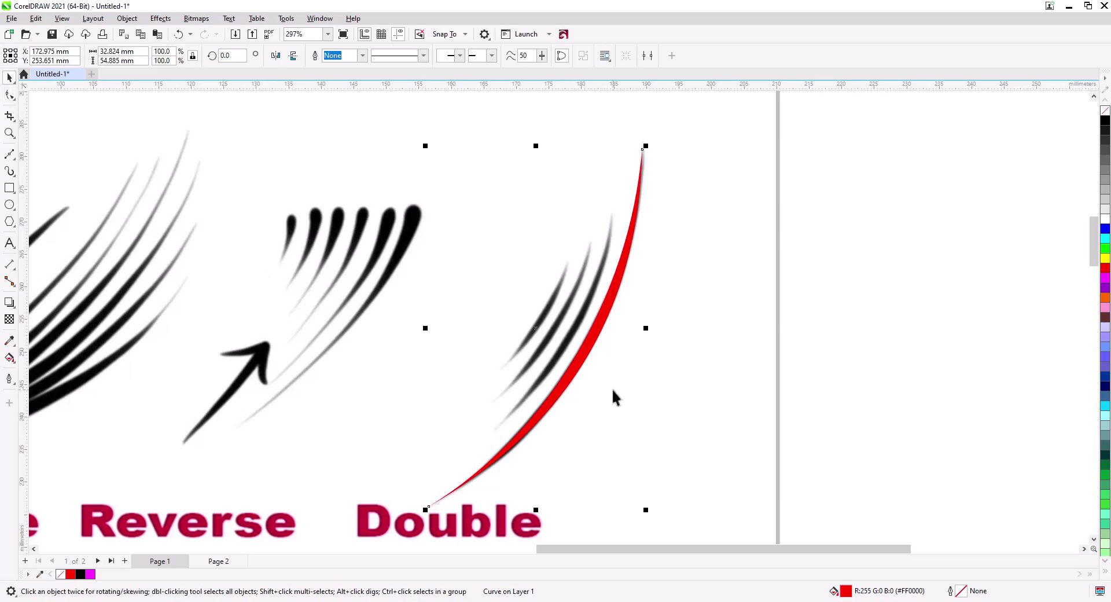
Copy the red stroke, scale the copy to about 49.6%, and place it over the second-longest Double Taper stroke.
left_click_drag(593, 333, 582, 330)
left_click(595, 345)
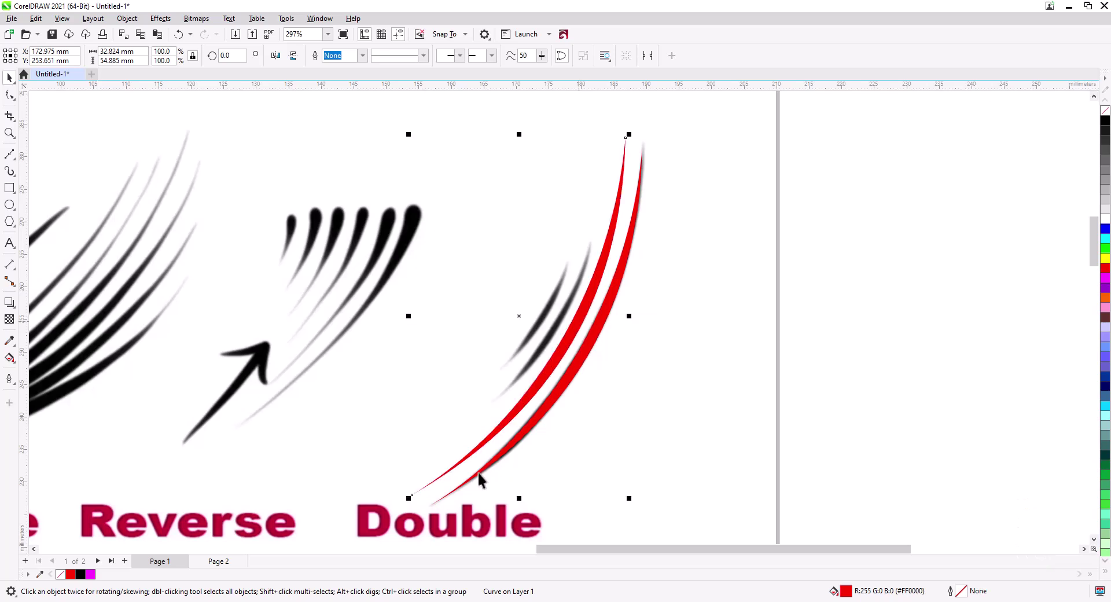
left_click_drag(408, 497, 462, 472)
left_click_drag(550, 326, 590, 318)
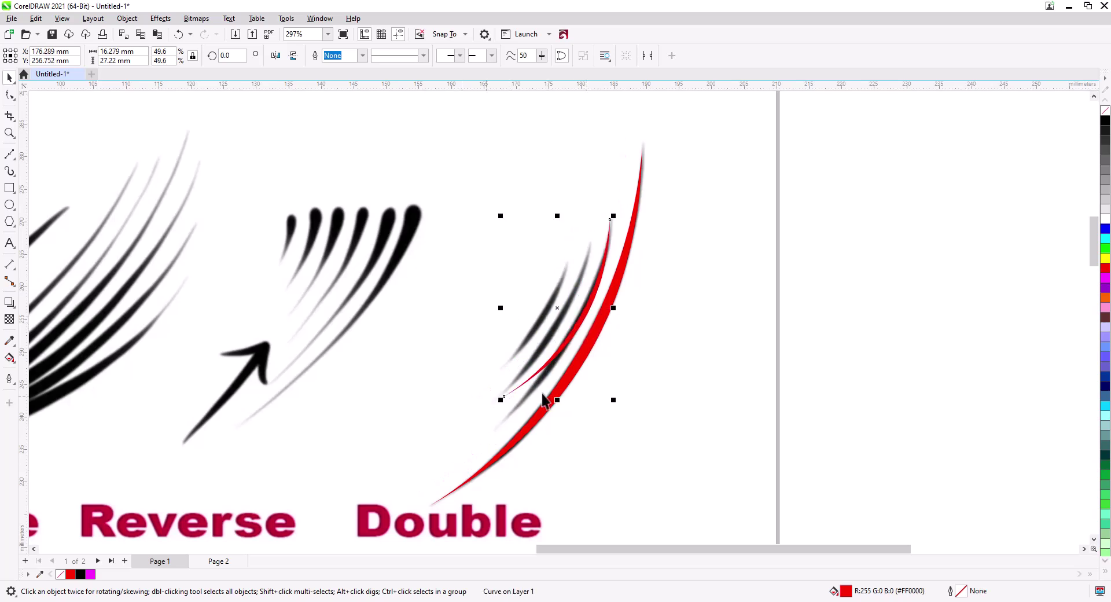
Reshape the copied red stroke with its end nodes and curve handles to fit the second-longest Double Taper stroke.
scroll(613, 312, "up", 2)
key("F10")
mouse_move(364, 483)
left_mouse_down()
mouse_move(367, 519)
mouse_move(358, 483)
left_mouse_up()
left_click_drag(515, 314, 504, 401)
mouse_move(579, 162)
left_mouse_down()
mouse_move(576, 186)
mouse_move(583, 152)
left_mouse_up()
left_click_drag(487, 465, 552, 328)
left_click_drag(411, 448, 396, 459)
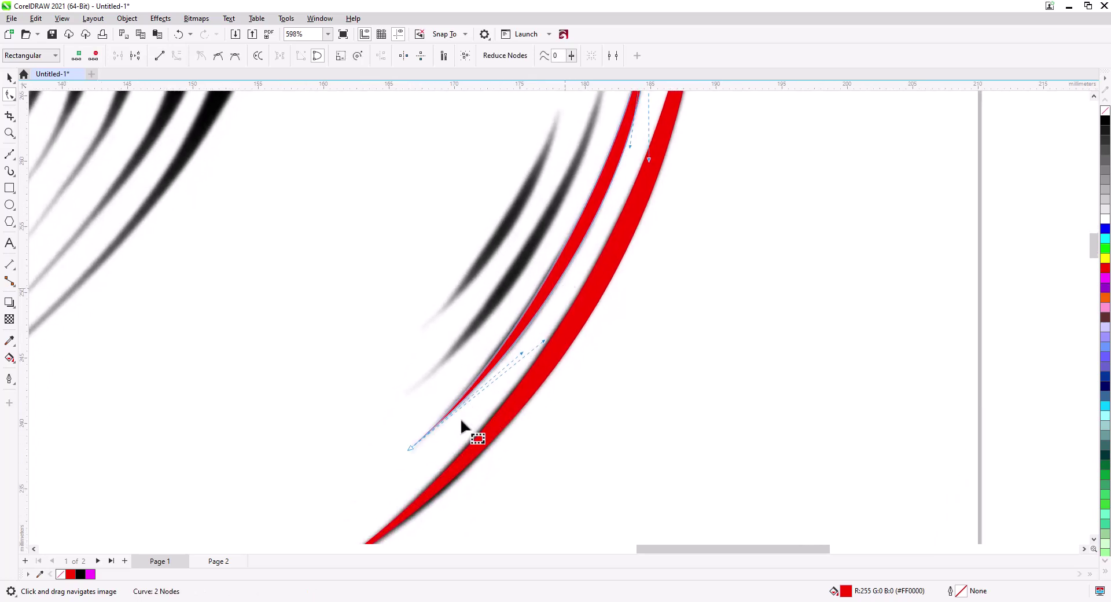
left_click_drag(530, 353, 537, 351)
left_click_drag(634, 346, 596, 373)
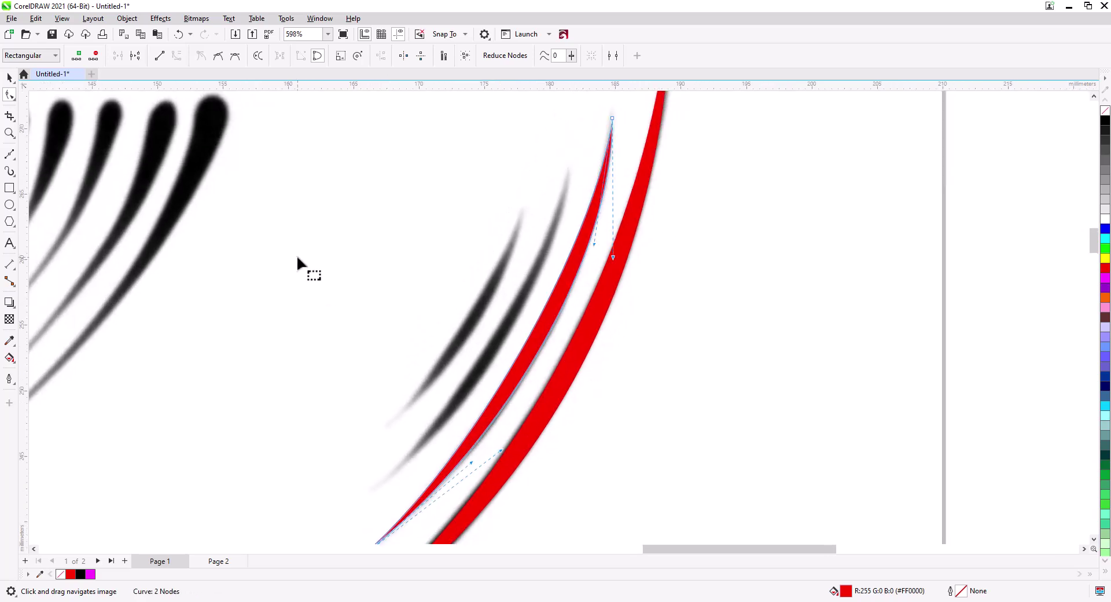
Copy the second red stroke onto the third Double Taper stroke at about 12.3 × 21.4 mm, with no fill and a red outline.
left_click(10, 77)
left_click_drag(544, 345, 514, 331)
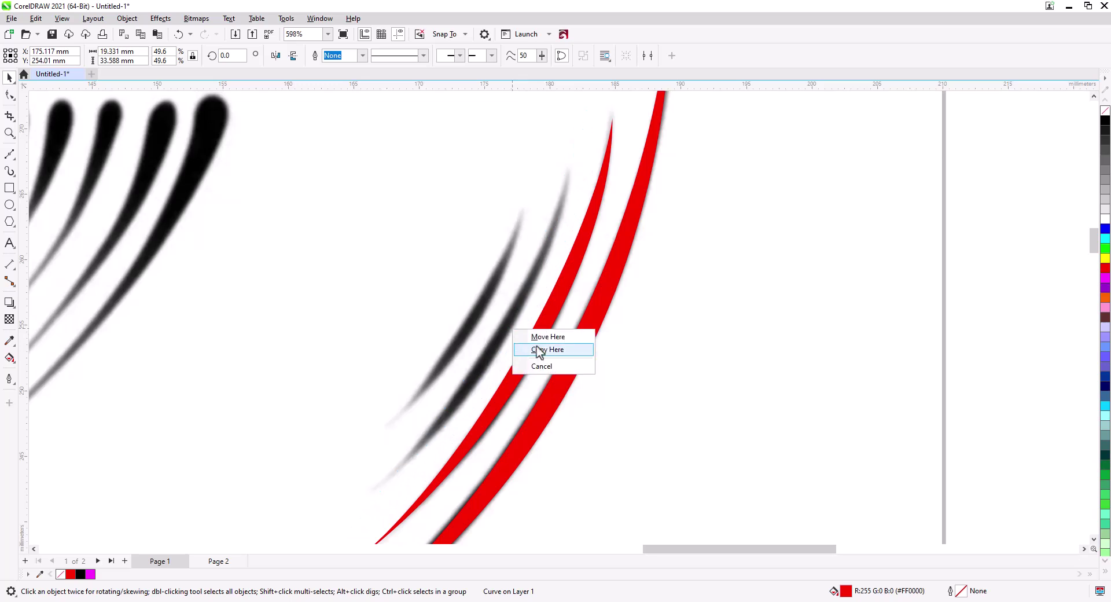
left_click(532, 350)
left_click(1105, 111)
left_click_drag(352, 527, 390, 503)
left_click_drag(484, 341, 520, 325)
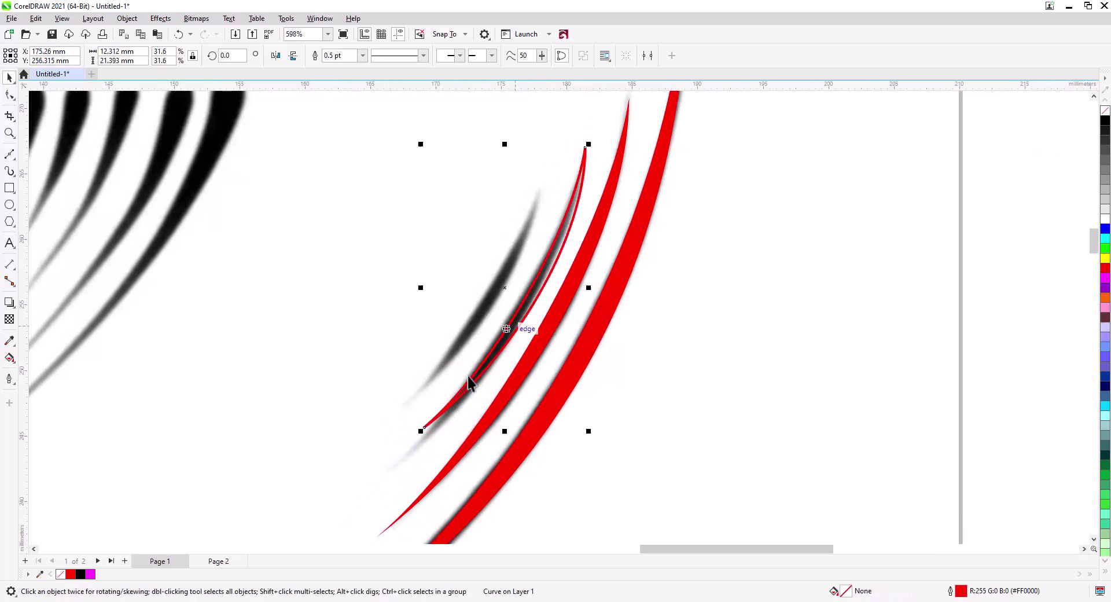
Move the lower node and adjust the curve handles of the unfilled copy to fit the third Double Taper stroke.
left_click(9, 95)
left_click_drag(425, 424, 388, 470)
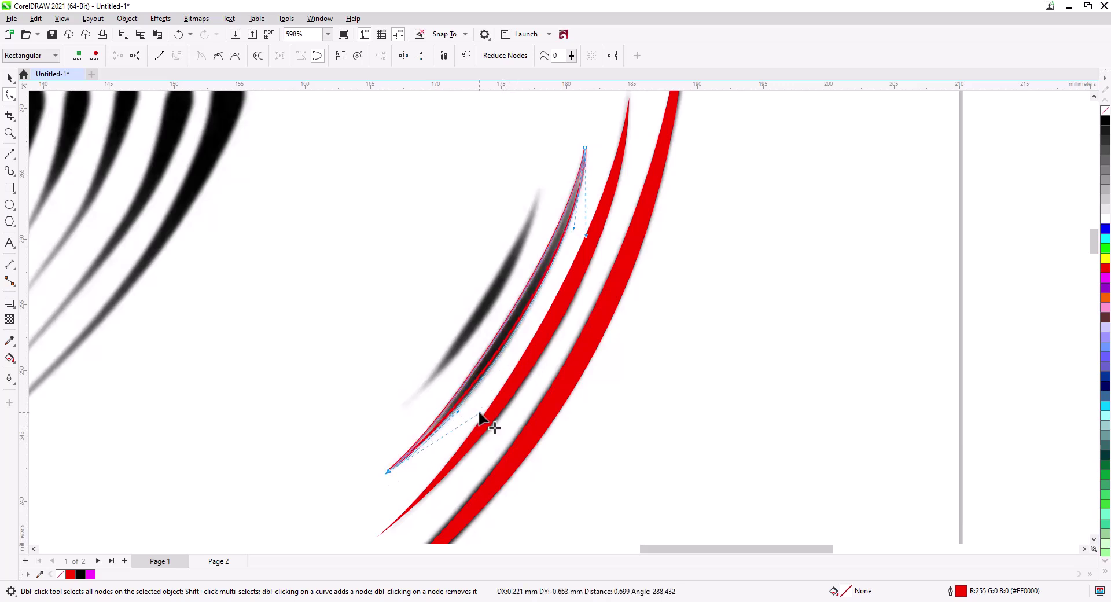
key("space")
Copy the unfilled red outline, shrink the copy, and position it over the shortest Double Taper stroke.
left_click_drag(526, 302, 498, 285)
left_click(530, 307)
mouse_move(355, 459)
left_mouse_down()
mouse_move(390, 445)
mouse_move(426, 343)
left_mouse_up()
left_click_drag(522, 244, 504, 297)
Adjust the smallest outline's lower node and curve handles to fit the shortest Double Taper stroke.
left_click(10, 96)
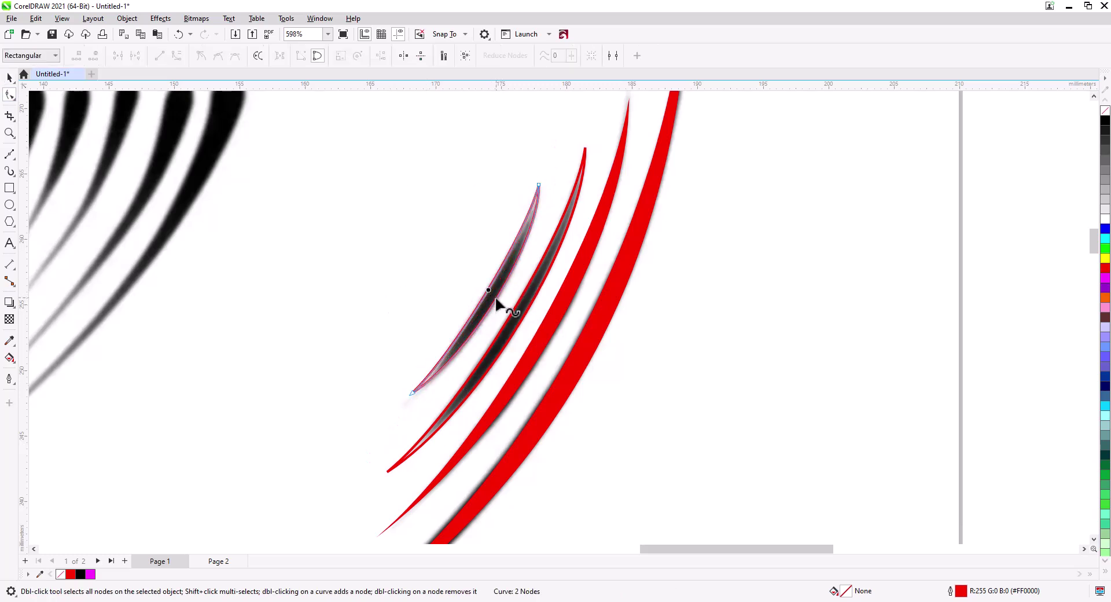
left_click_drag(411, 395, 404, 402)
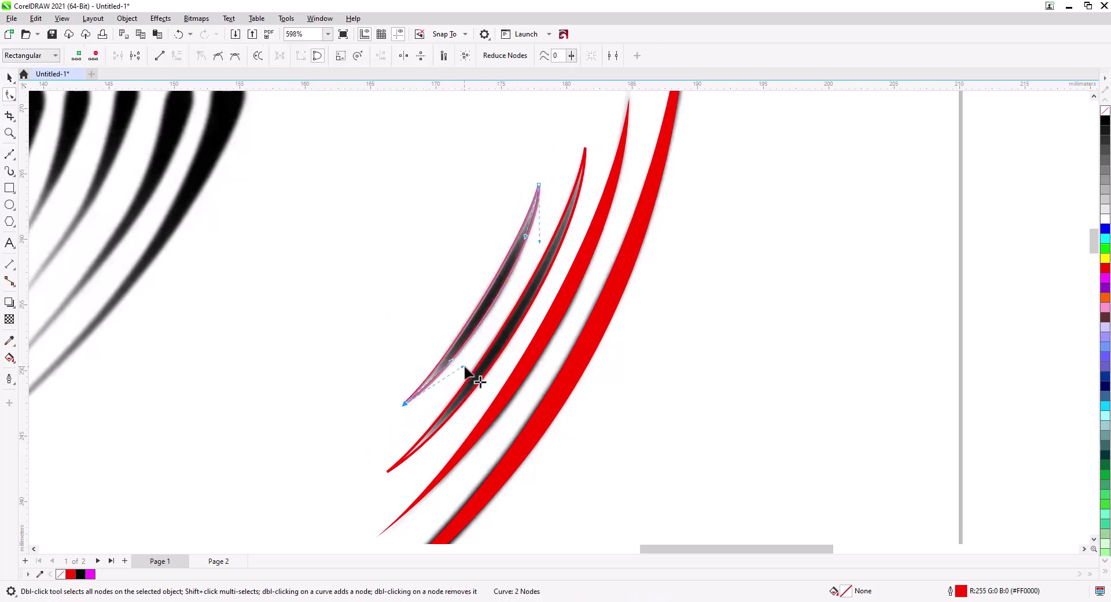
left_click_drag(526, 238, 523, 248)
key("space")
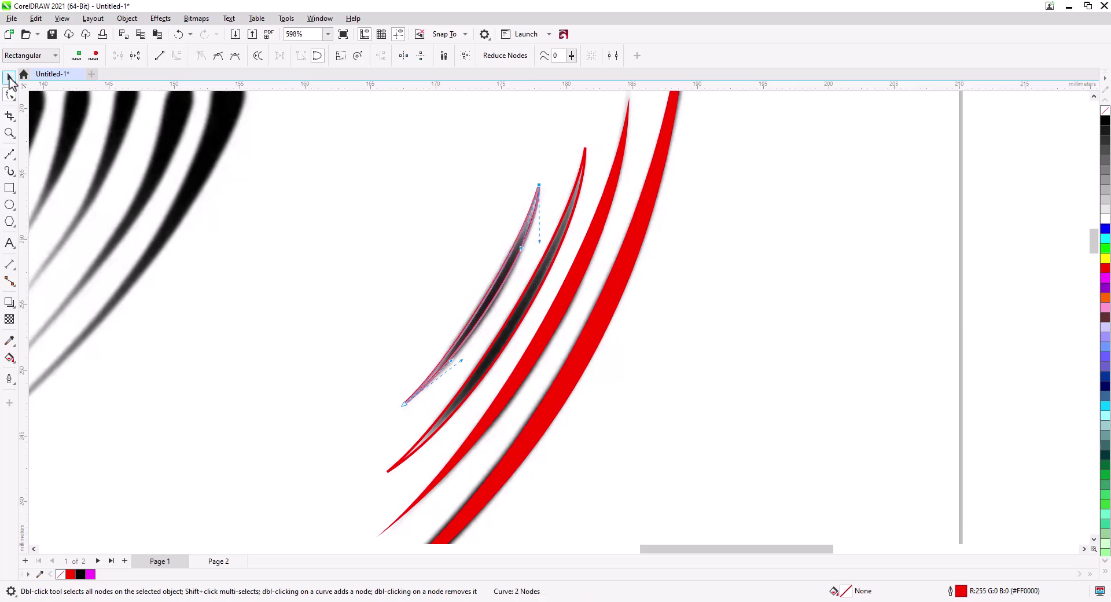
Combine the four traced strokes into one red curve and move it off the page to about X 239 mm, Y 259 mm.
scroll(524, 249, "down", 3)
left_click_drag(406, 271, 384, 132)
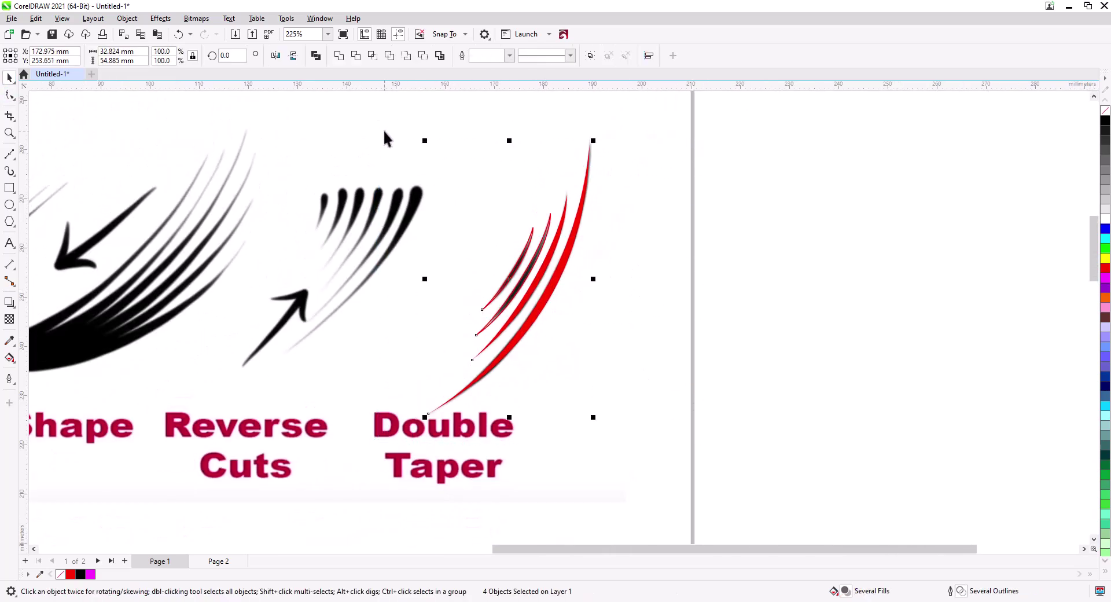
key("ctrl+l")
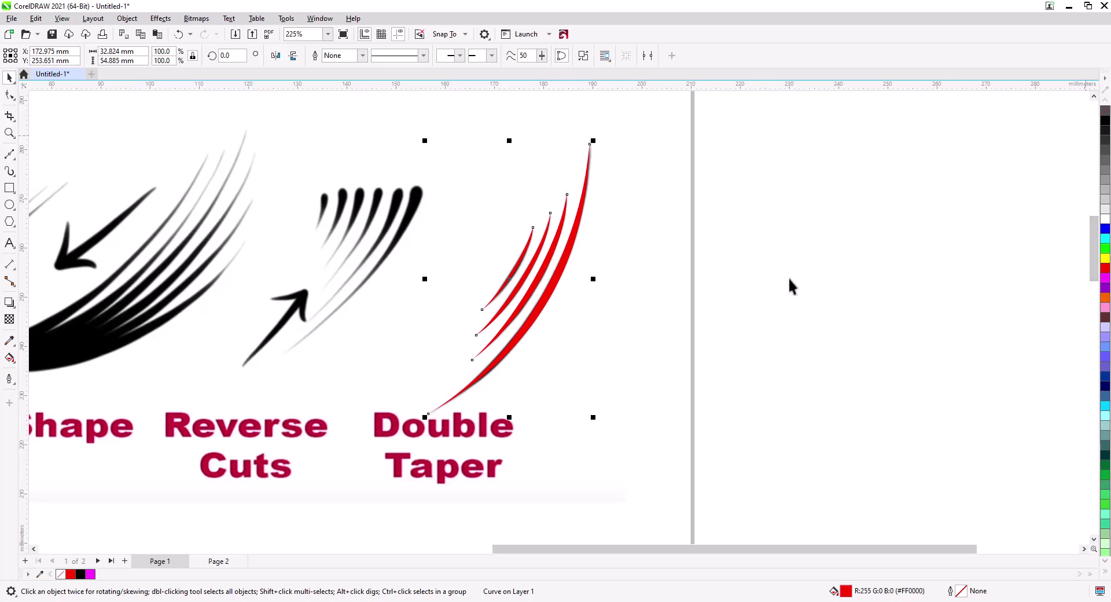
left_click_drag(551, 292, 889, 327)
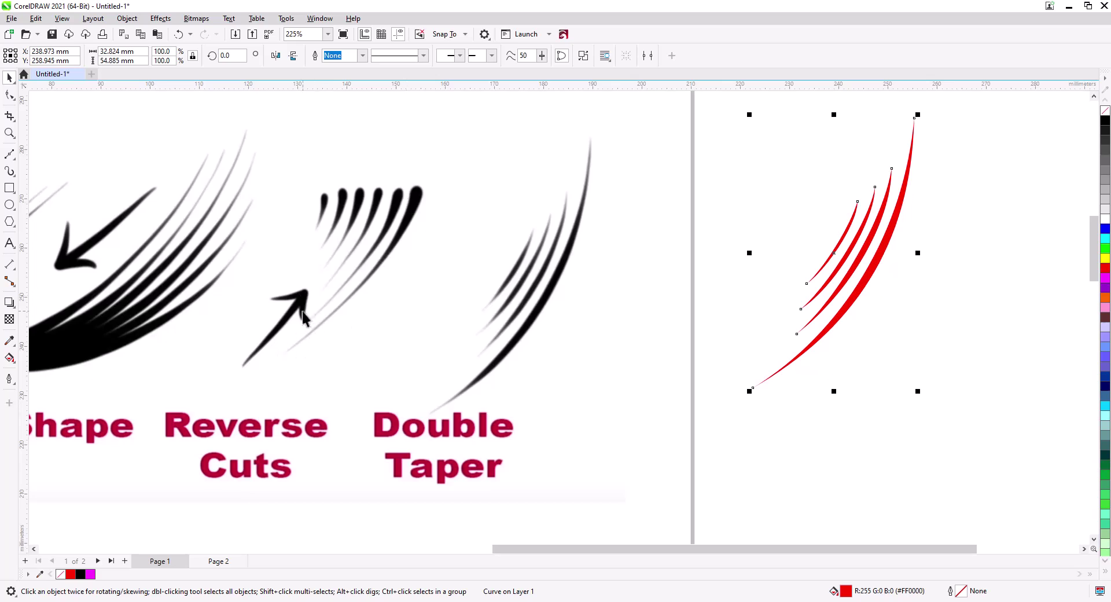
Draw a closed four-node Bézier outline around the longest Reverse Cuts stroke, from its thin tip around its rounded head.
scroll(302, 312, "up", 3)
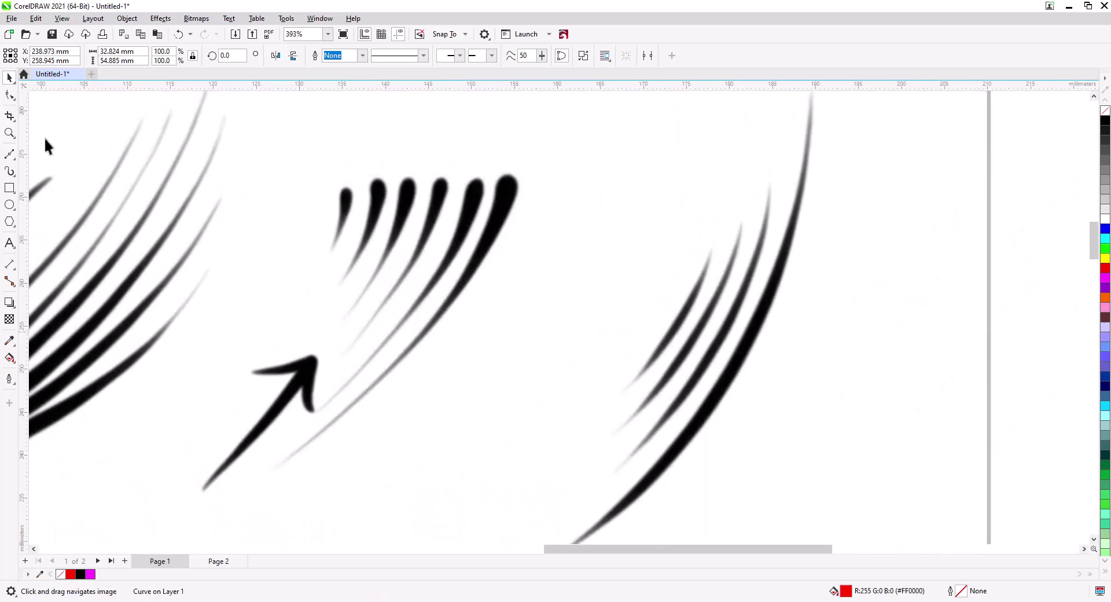
left_click(9, 154)
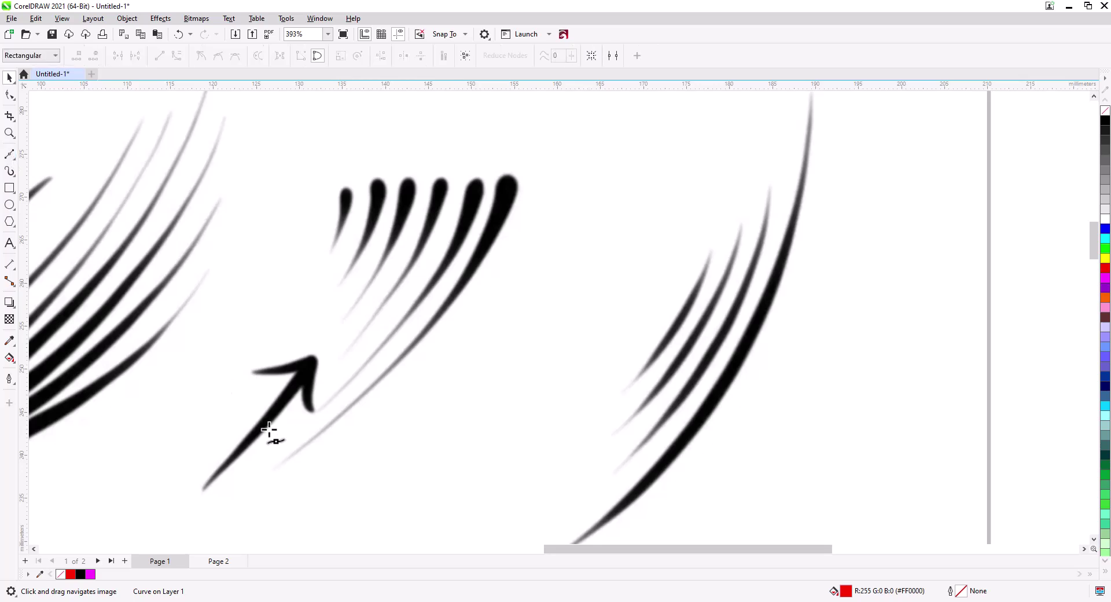
left_click(280, 463)
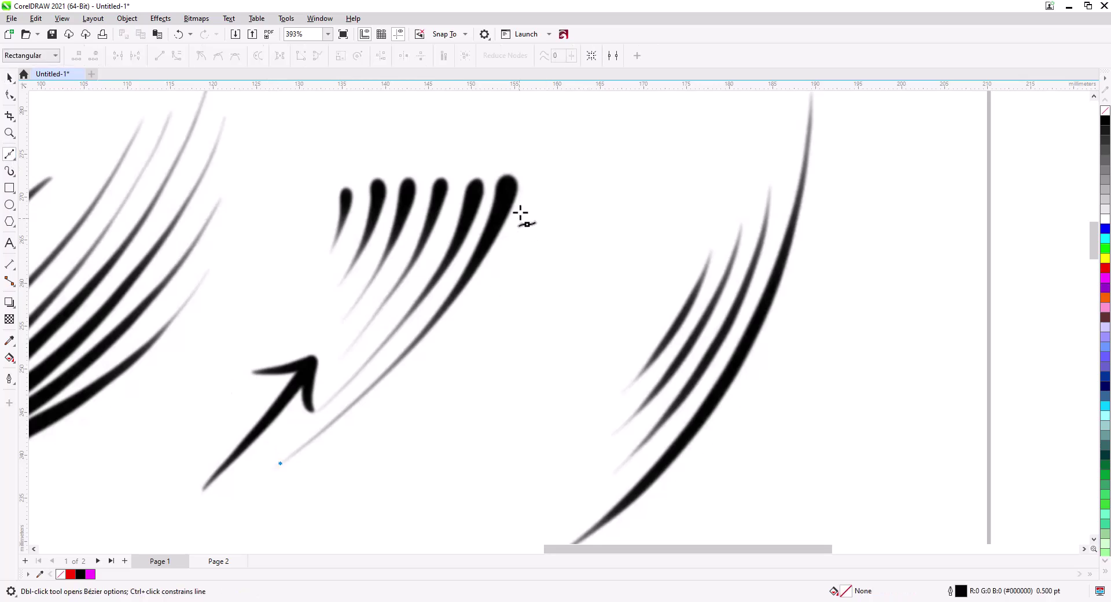
left_click(516, 189)
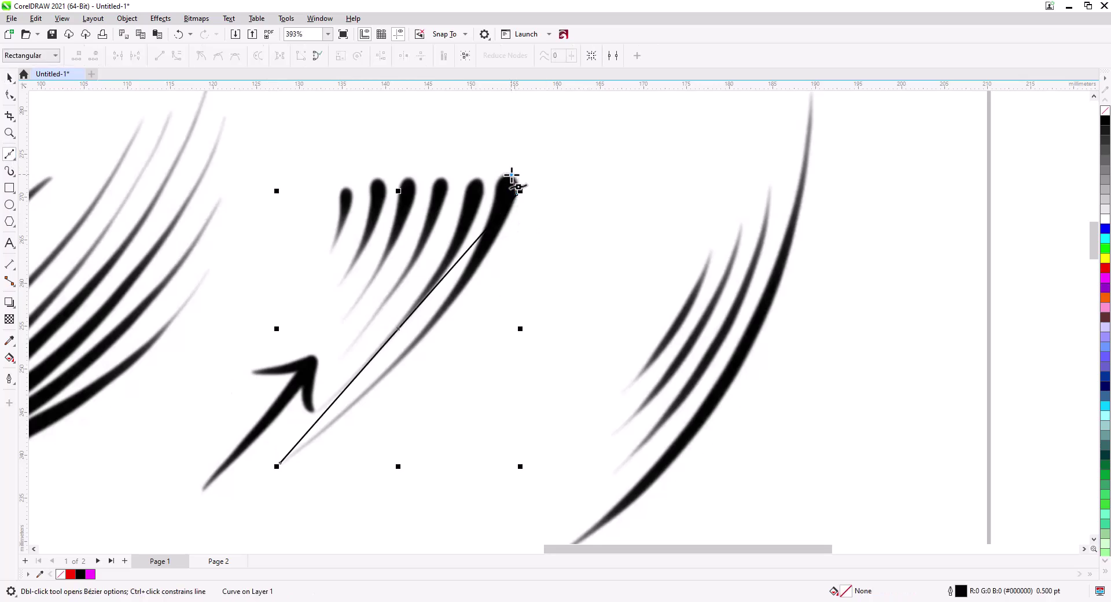
left_click(512, 175)
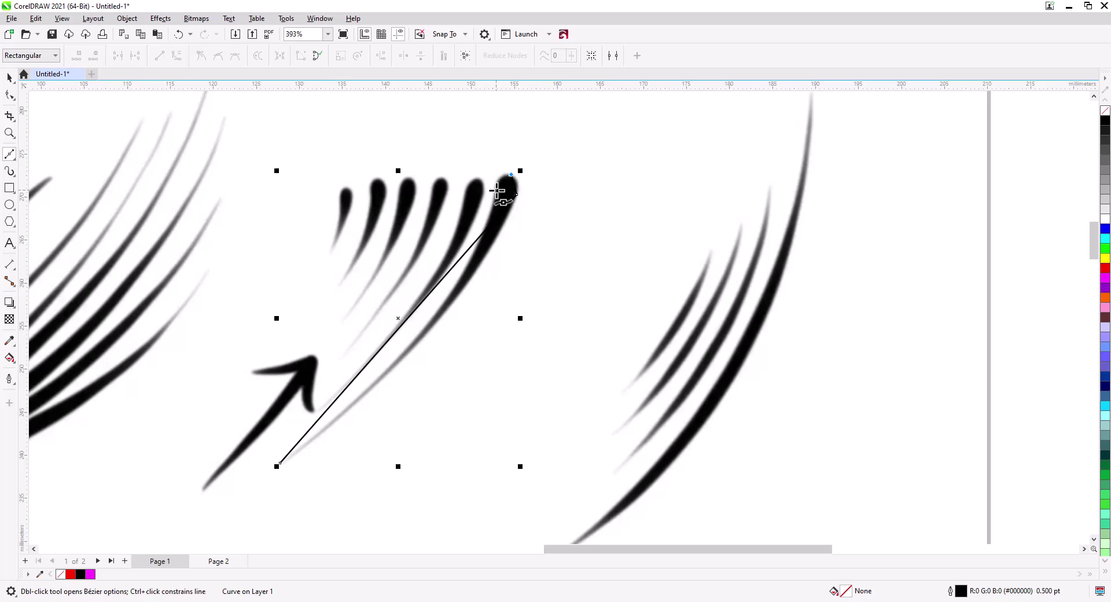
left_click(281, 463)
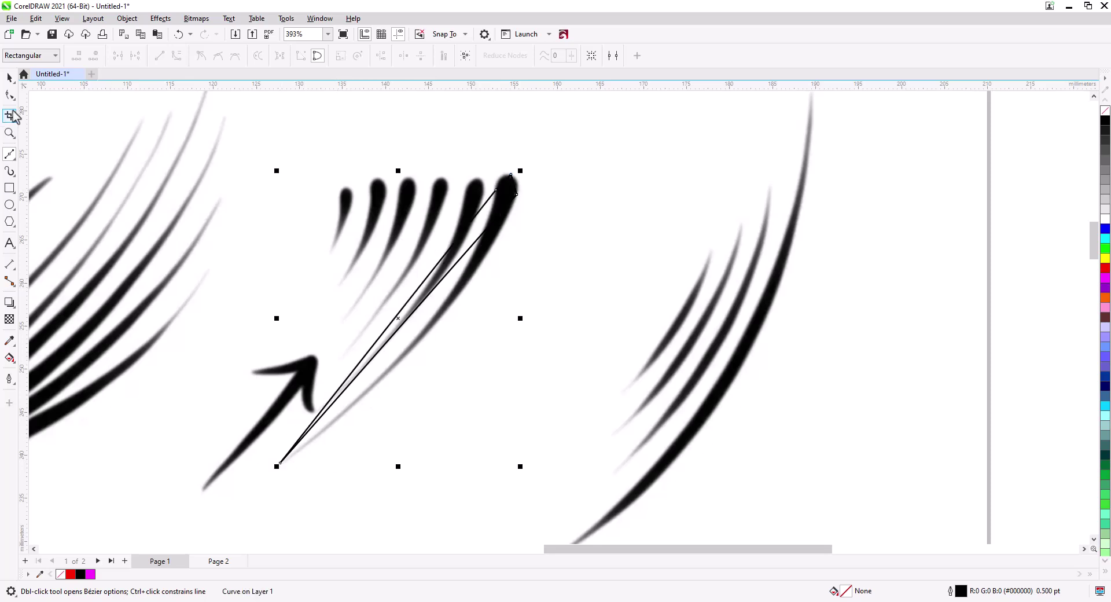
Convert the new outline's segments to curves, bend its long sides along the longest Reverse Cuts stroke, and colour the outline red.
left_click(10, 96)
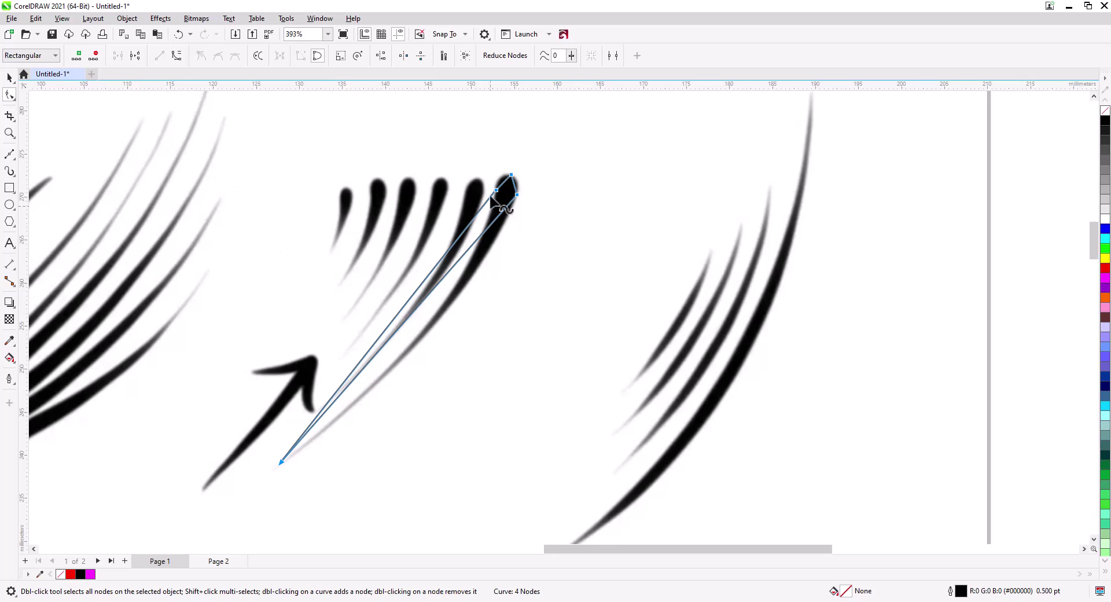
left_click(178, 58)
mouse_move(429, 301)
left_mouse_down()
mouse_move(445, 319)
mouse_move(409, 310)
mouse_move(434, 314)
left_mouse_up()
right_click(1094, 284)
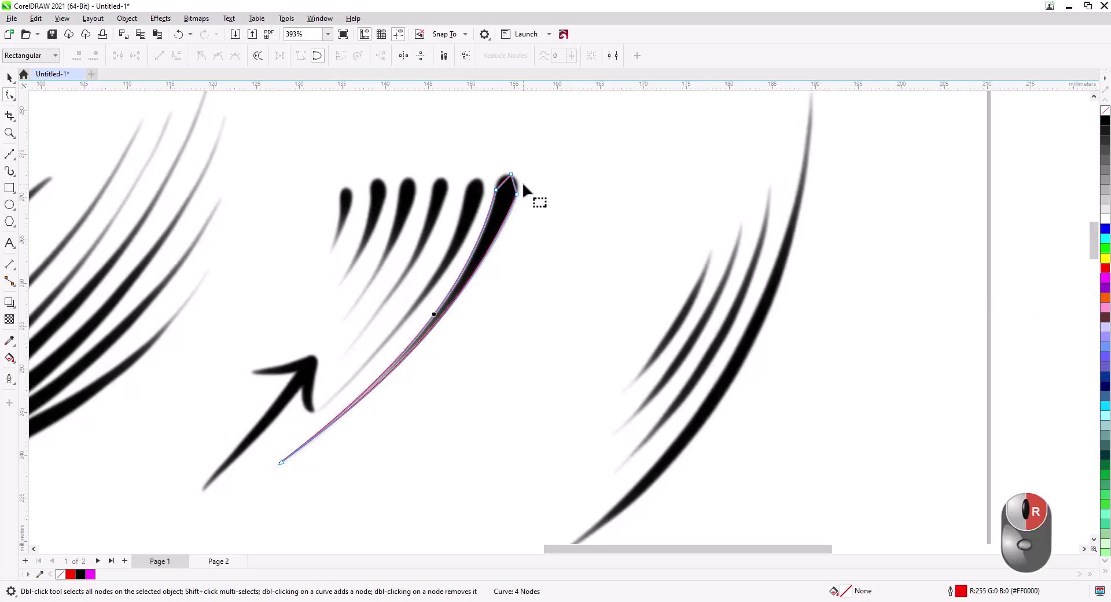
Curve the outline's two head segments around the stroke's rounded end, then make the top node symmetrical and reposition it.
scroll(520, 180, "up", 1)
scroll(520, 180, "up", 3)
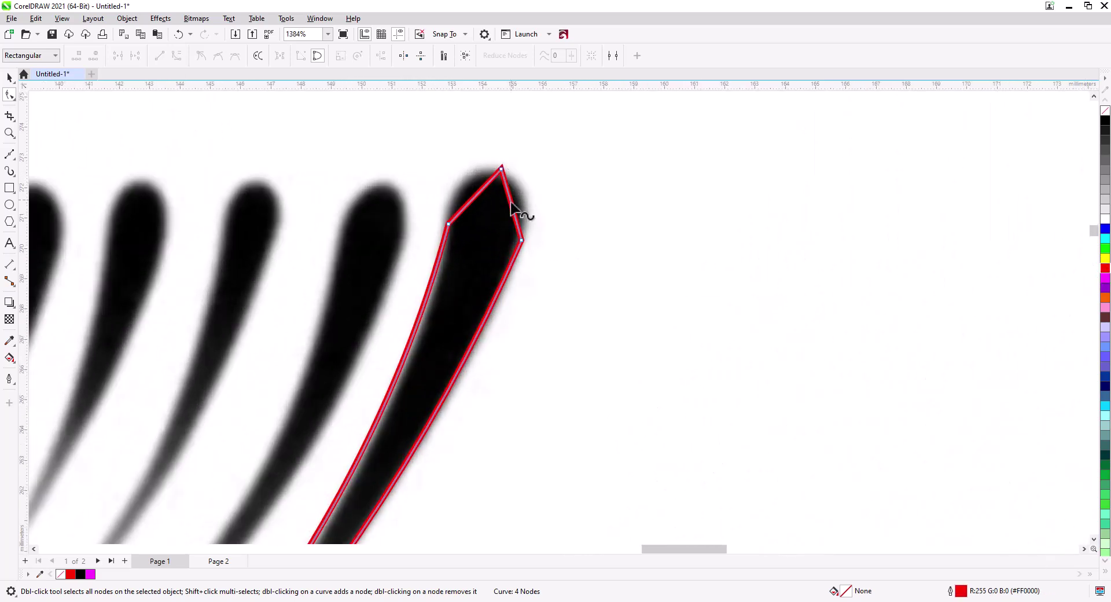
left_click(512, 181)
mouse_move(520, 198)
left_mouse_down()
mouse_move(537, 206)
mouse_move(478, 195)
mouse_move(471, 177)
mouse_move(500, 194)
left_mouse_up()
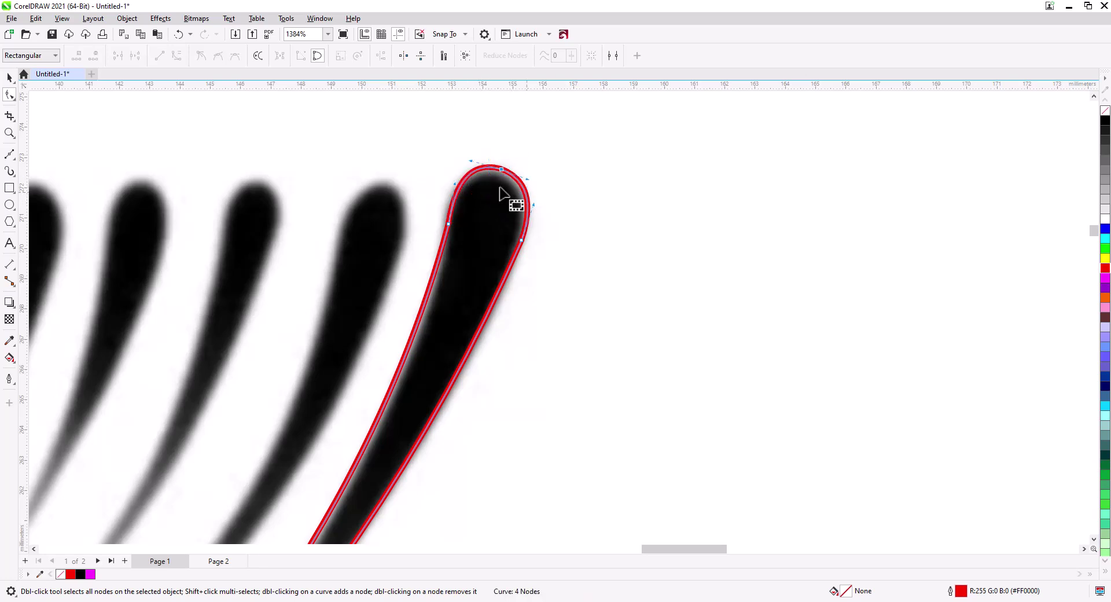
left_click(233, 57)
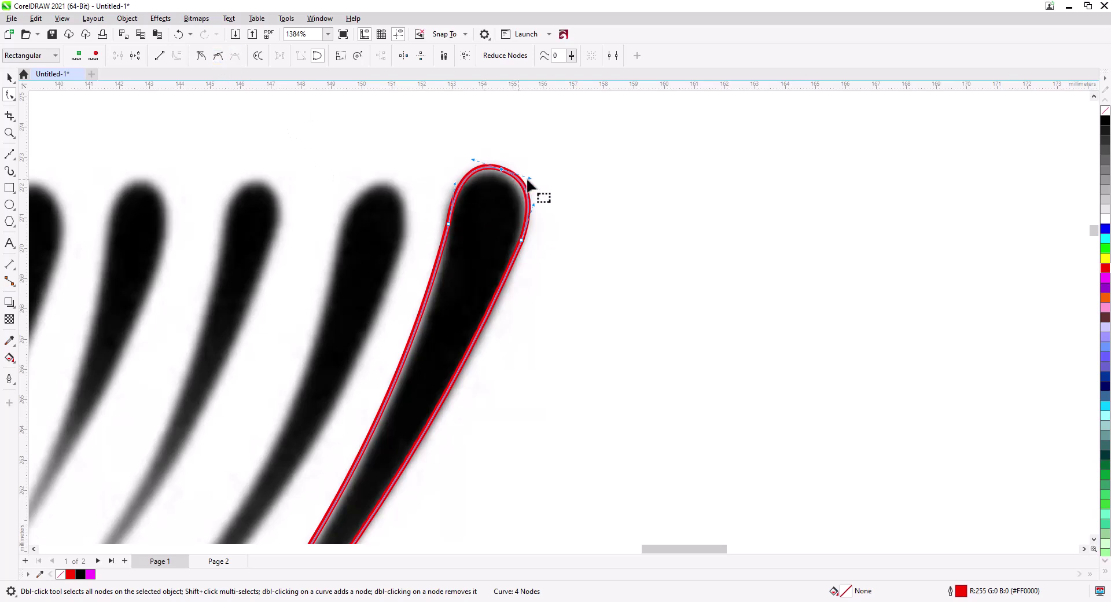
left_click_drag(528, 176, 498, 177)
Adjust the outline's side curve handles to fit the long edges of the longest Reverse Cuts stroke, then fill the shape red.
left_click(434, 272)
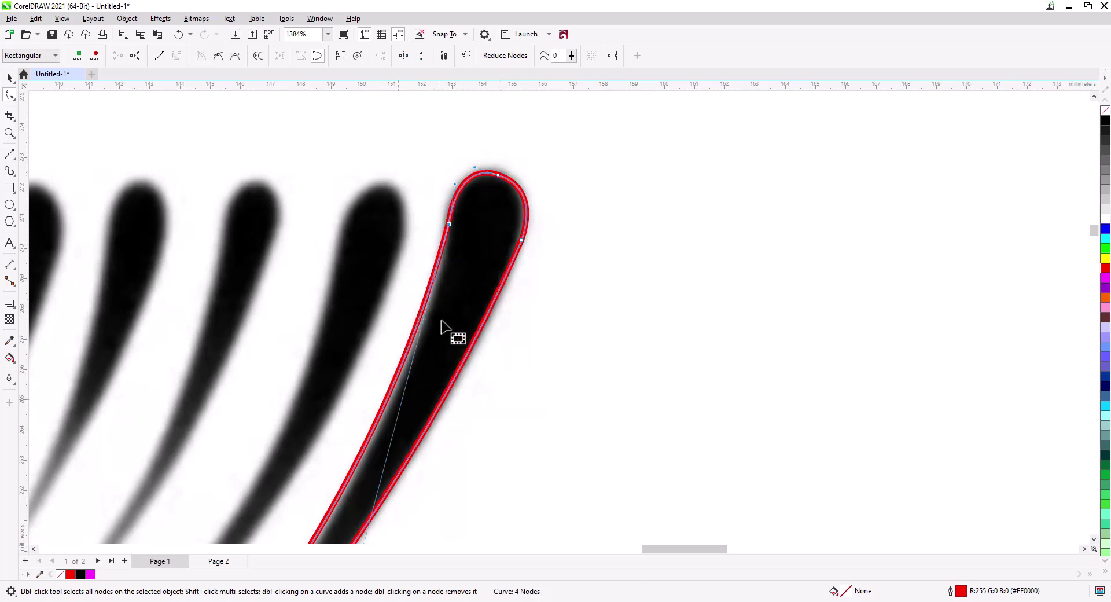
scroll(446, 348, "down", 1)
left_click_drag(454, 397, 489, 285)
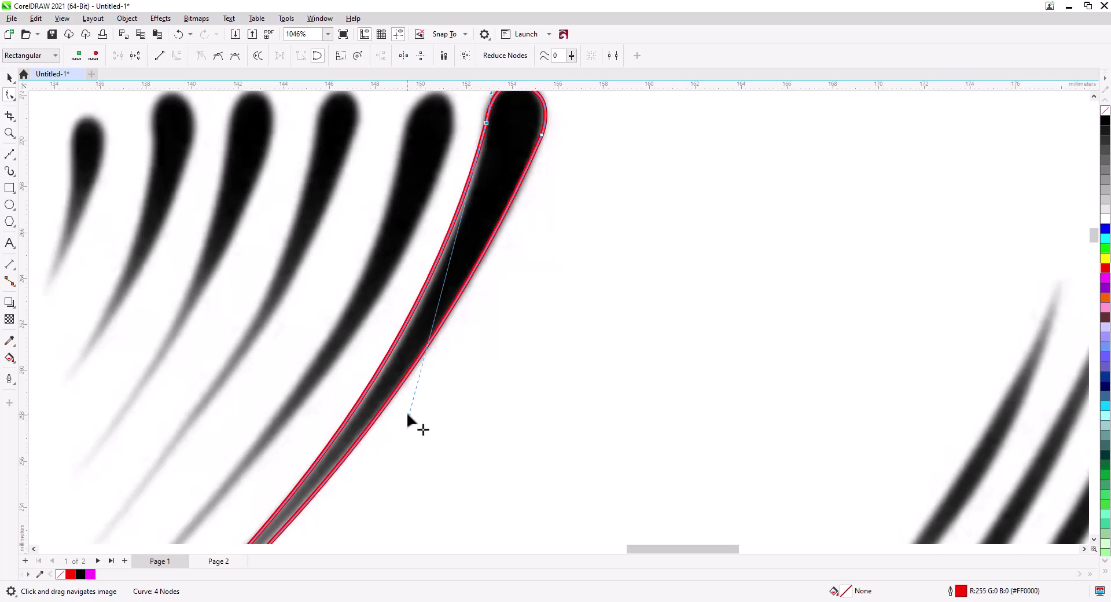
left_click_drag(406, 412, 529, 335)
scroll(446, 322, "down", 1)
scroll(446, 322, "down", 1)
mouse_move(382, 424)
left_mouse_down()
mouse_move(384, 415)
mouse_move(369, 439)
mouse_move(391, 413)
left_mouse_up()
left_click(9, 77)
scroll(421, 304, "down", 2)
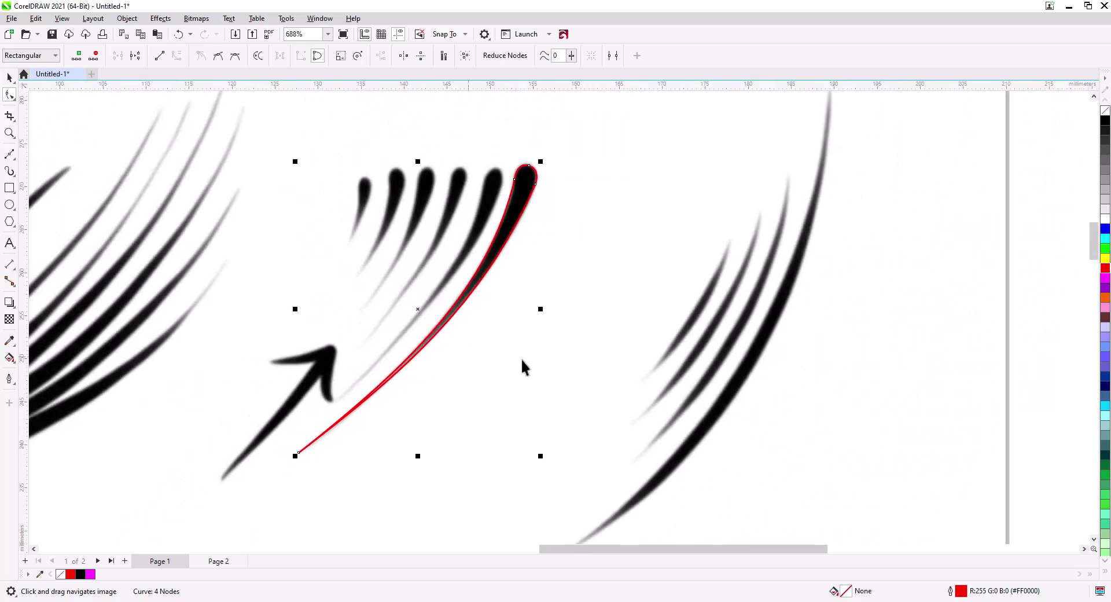
left_click(1104, 268)
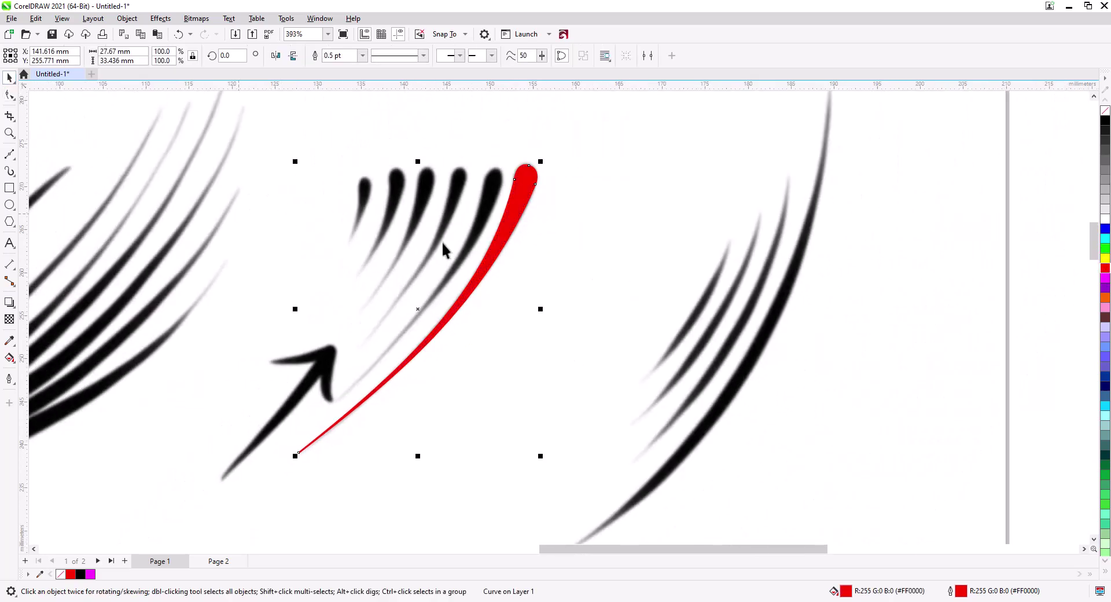
Copy the red shape onto the second-longest Reverse Cuts stroke and scale the copy to about 78.9%.
left_click_drag(511, 207, 490, 210)
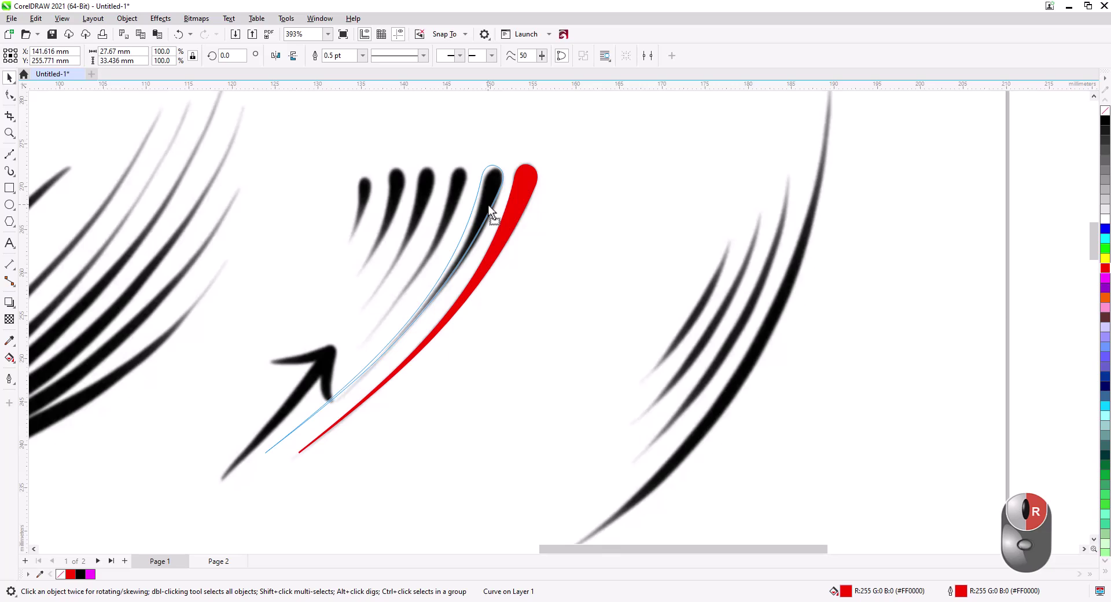
left_click_drag(490, 209, 502, 207)
left_click(531, 226)
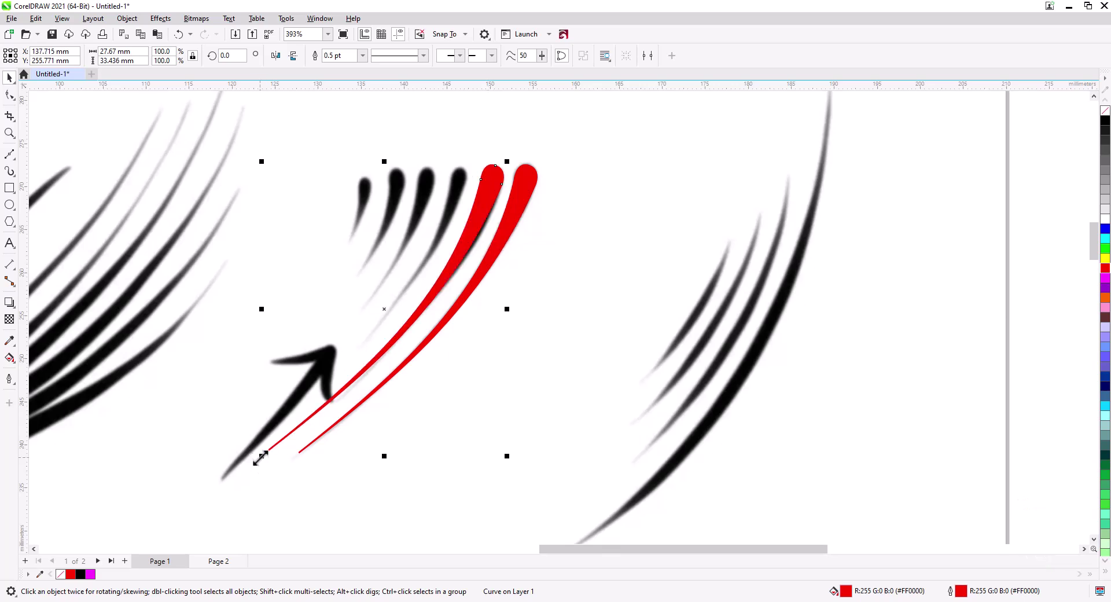
left_click_drag(260, 458, 312, 396)
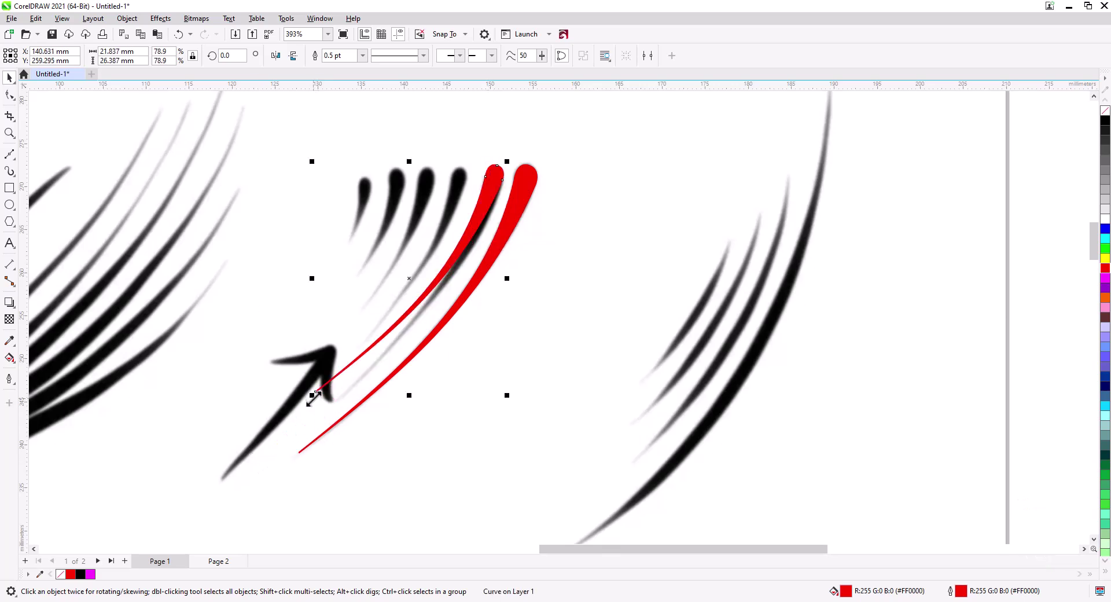
Remove the smaller copy's fill, rotate it to about 4.7 degrees, and align it over the second-longest Reverse Cuts stroke.
left_click(1104, 113)
left_click(441, 277)
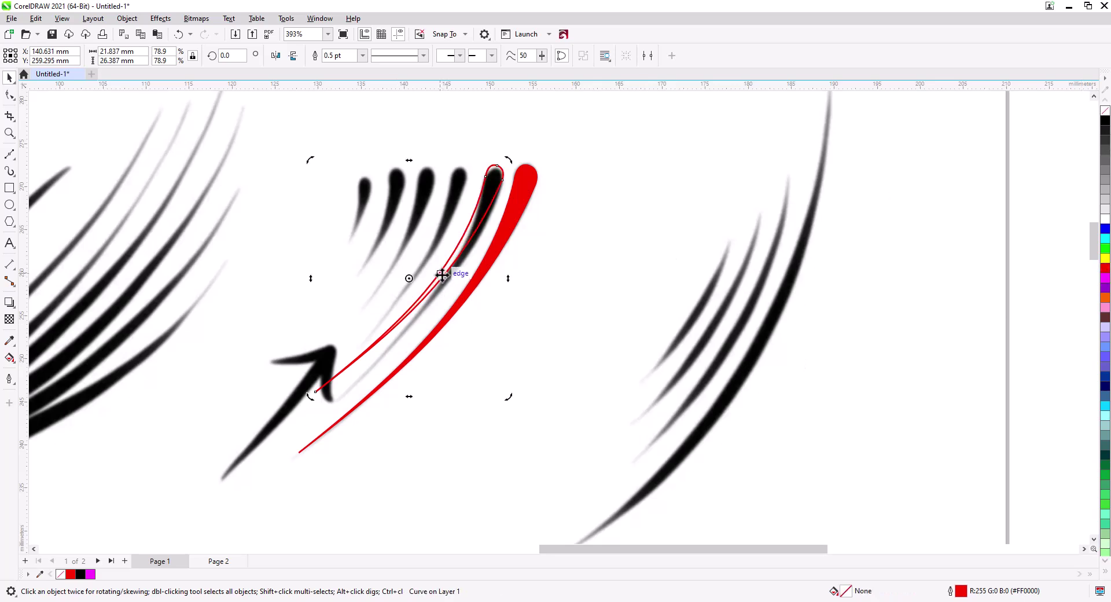
left_click_drag(309, 399, 322, 406)
left_click_drag(473, 209, 482, 218)
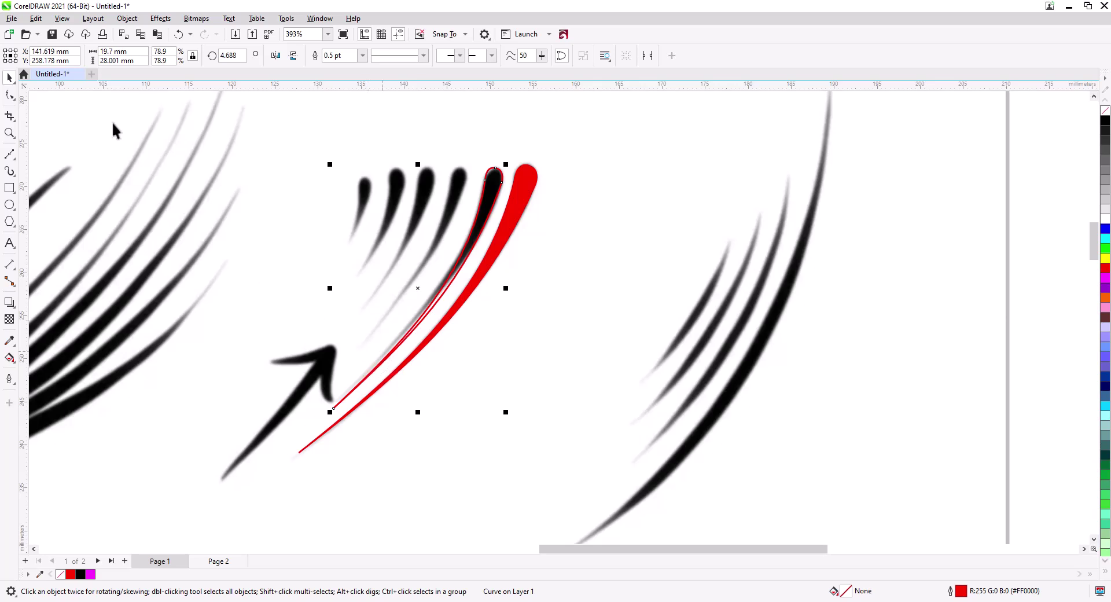
Adjust the smaller copy's tip node and curve handles to fit the second-longest Reverse Cuts stroke, then fill it red.
left_click(14, 99)
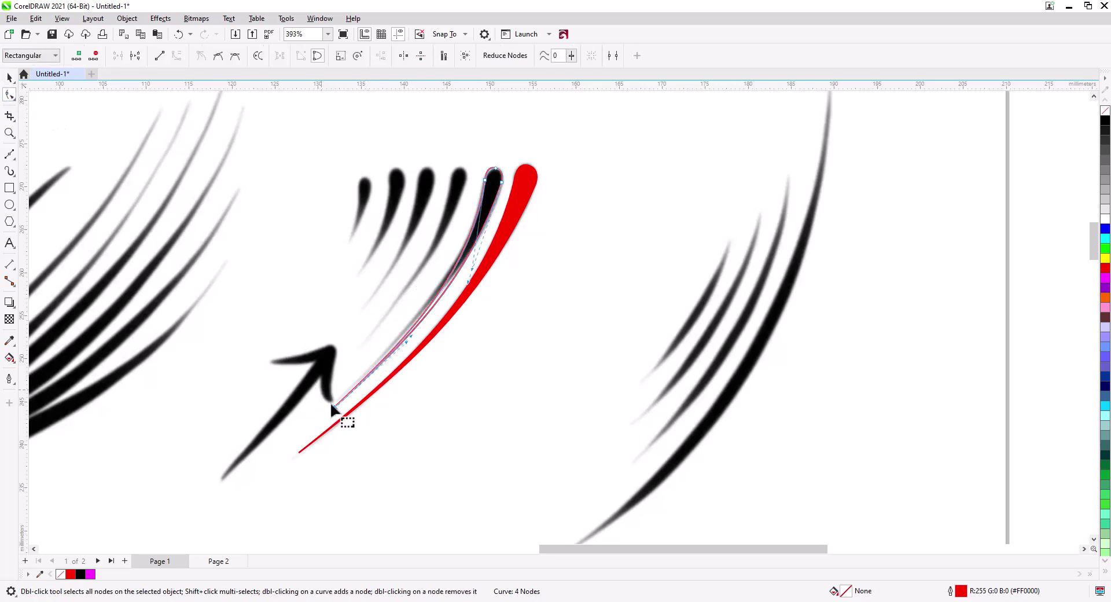
left_click_drag(334, 404, 335, 401)
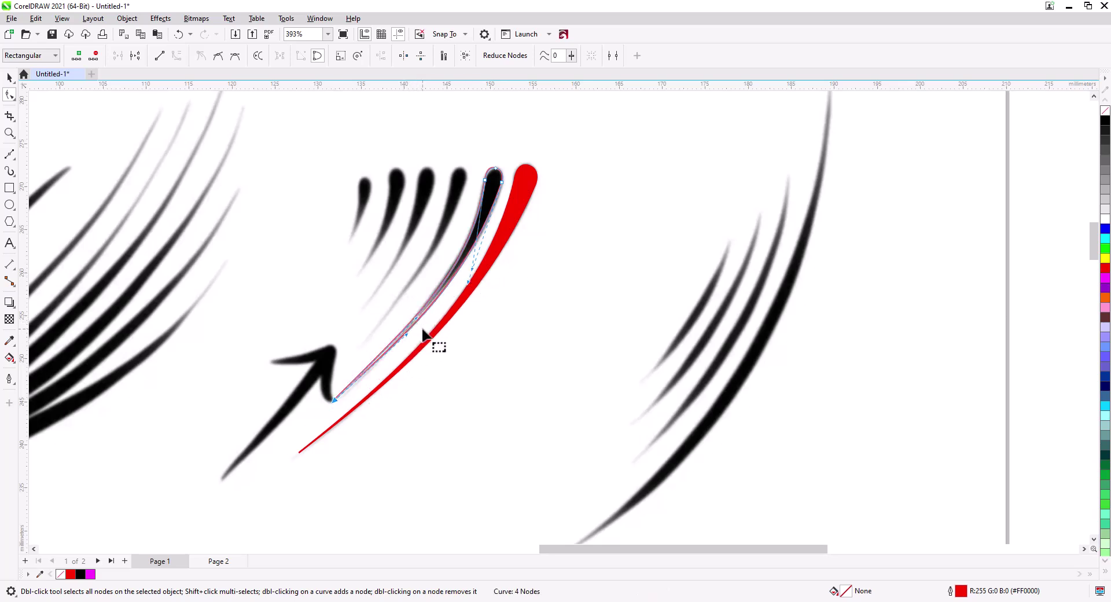
scroll(423, 331, "up", 2)
left_click(375, 388)
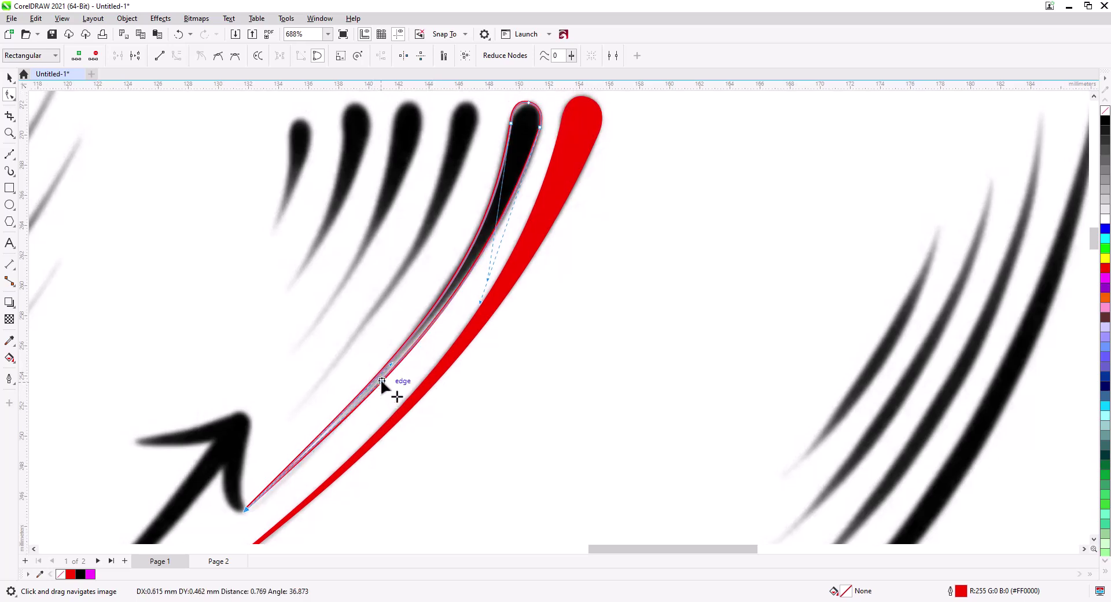
left_click_drag(488, 280, 482, 281)
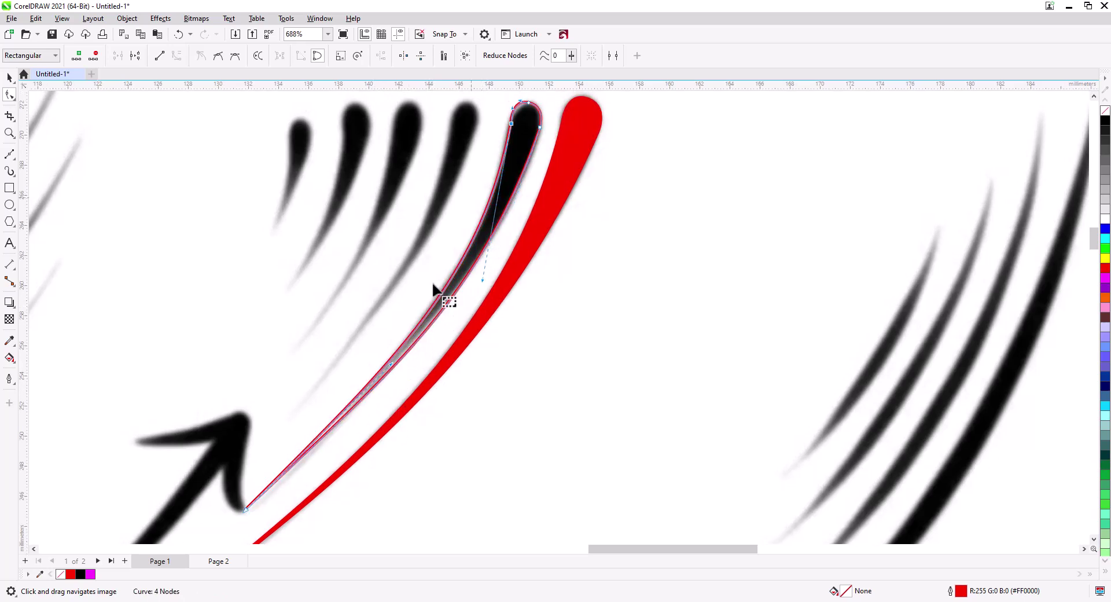
left_click_drag(251, 510, 257, 513)
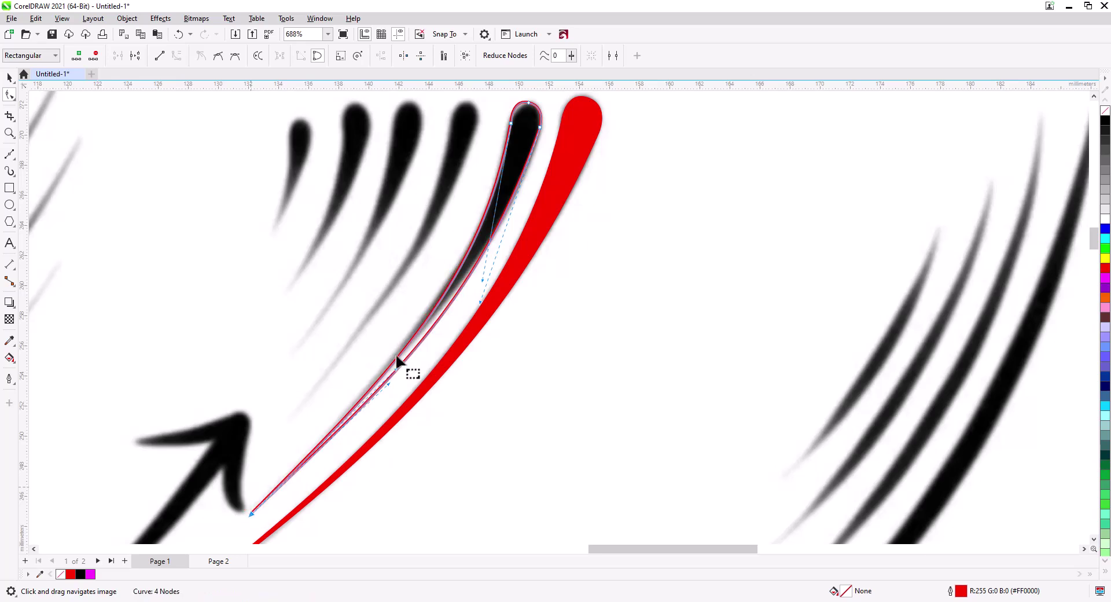
mouse_move(396, 370)
left_mouse_down()
mouse_move(401, 357)
mouse_move(397, 384)
mouse_move(405, 365)
left_mouse_up()
scroll(445, 347, "down", 4)
left_click(9, 77)
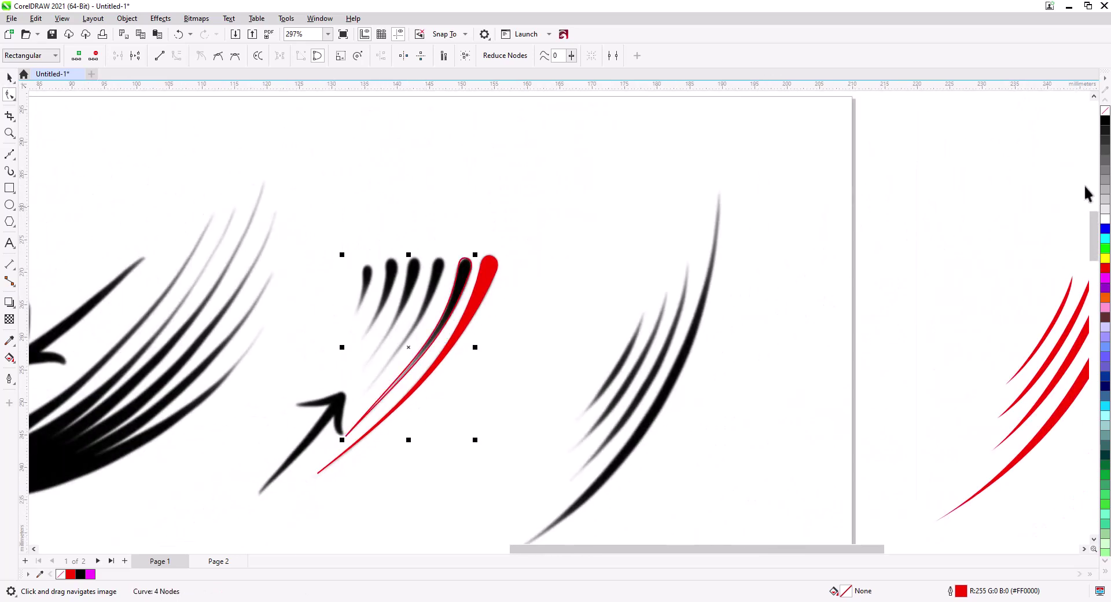
left_click(1104, 269)
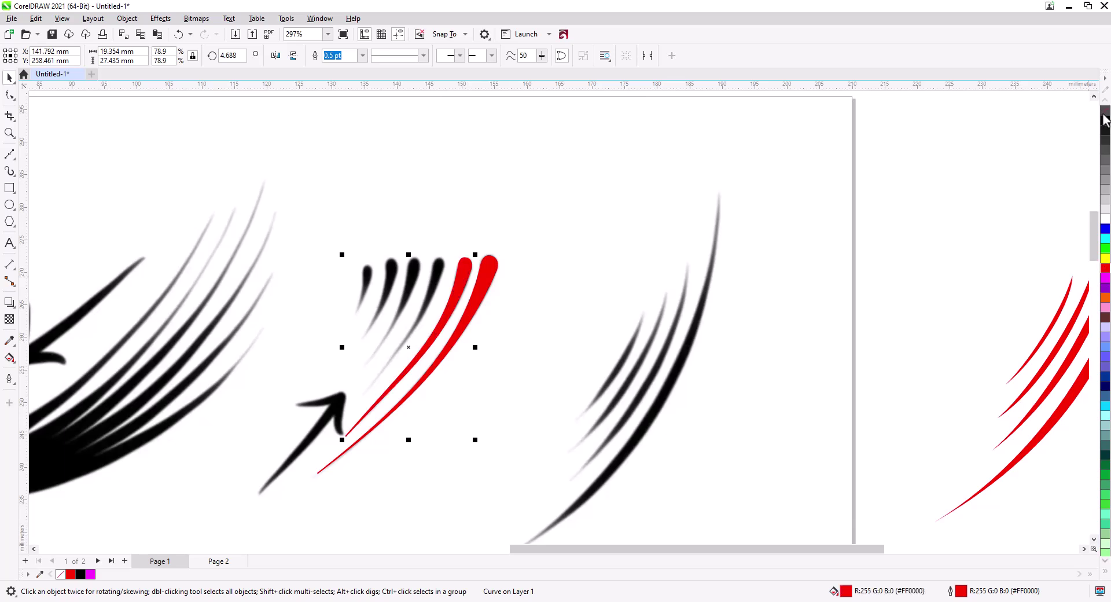
Copy the longest red Reverse Cuts shape over to the V Shape strokes and mirror the copy horizontally.
left_click(321, 345)
key("h")
left_click_drag(345, 394, 680, 313)
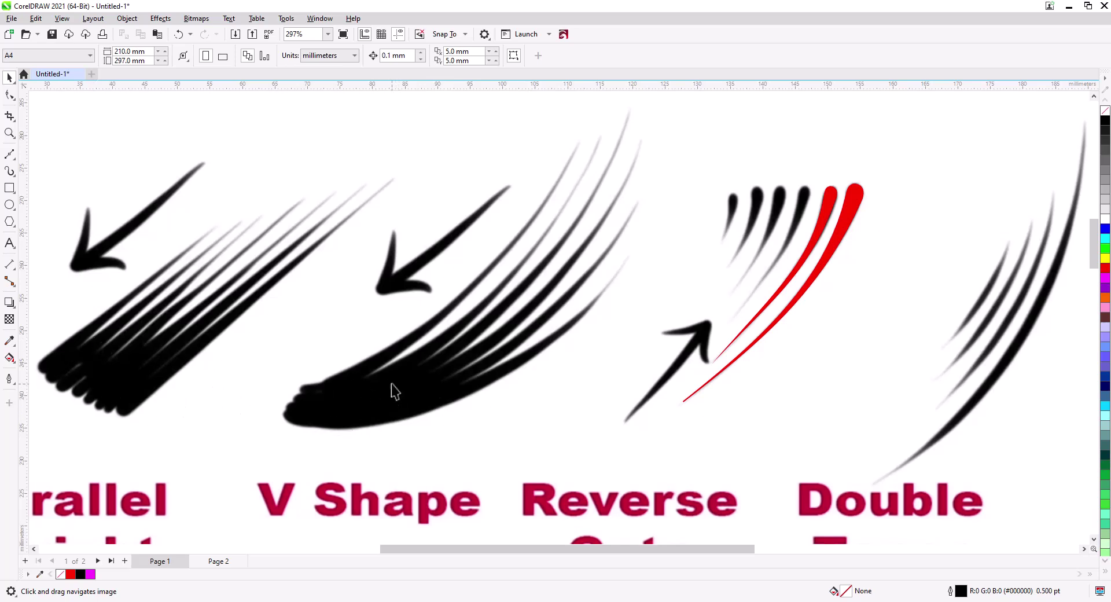
mouse_move(852, 210)
left_mouse_down()
mouse_move(523, 272)
mouse_move(428, 267)
left_mouse_up()
left_click(462, 288)
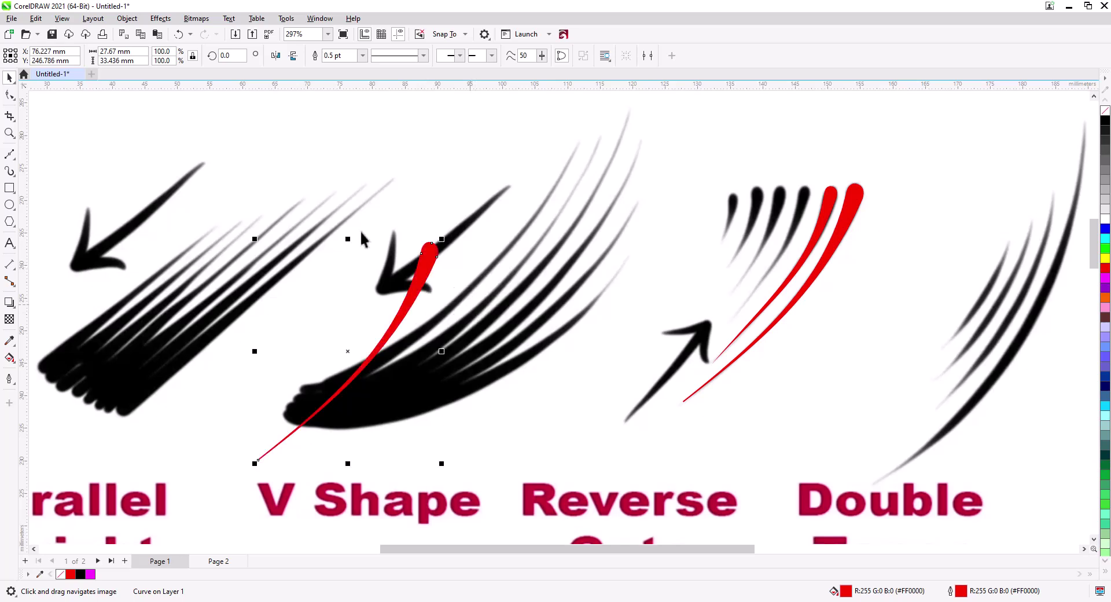
left_click(275, 56)
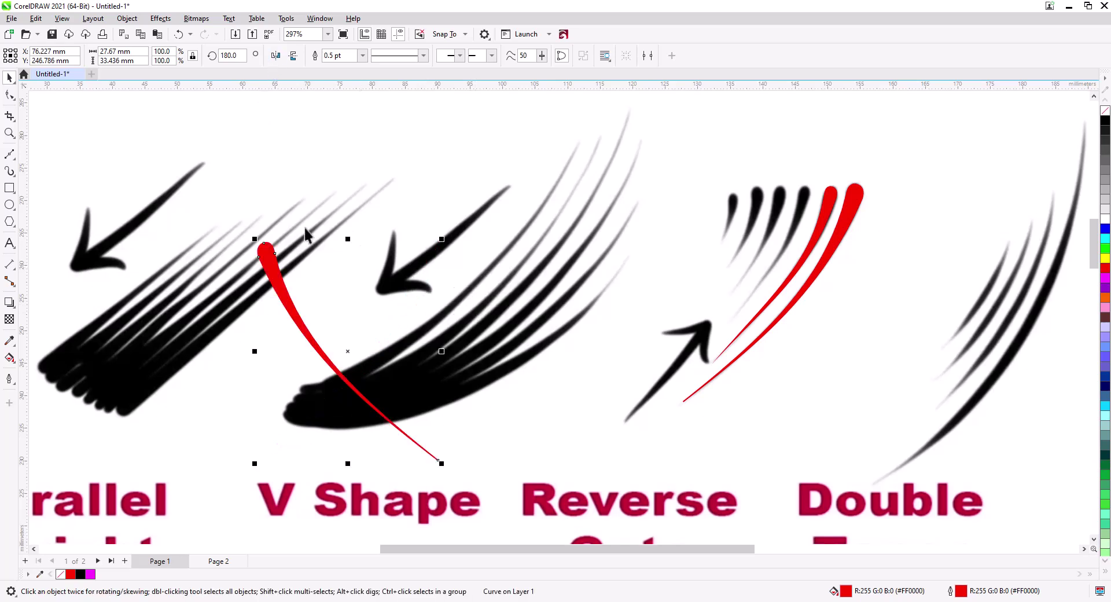
Rotate the mirrored copy to about 271 degrees, position it over the uppermost V Shape stroke, and enlarge it to the stroke's length.
left_click(278, 282)
mouse_move(441, 468)
left_mouse_down()
mouse_move(523, 368)
mouse_move(544, 232)
left_mouse_up()
left_click_drag(282, 403, 346, 389)
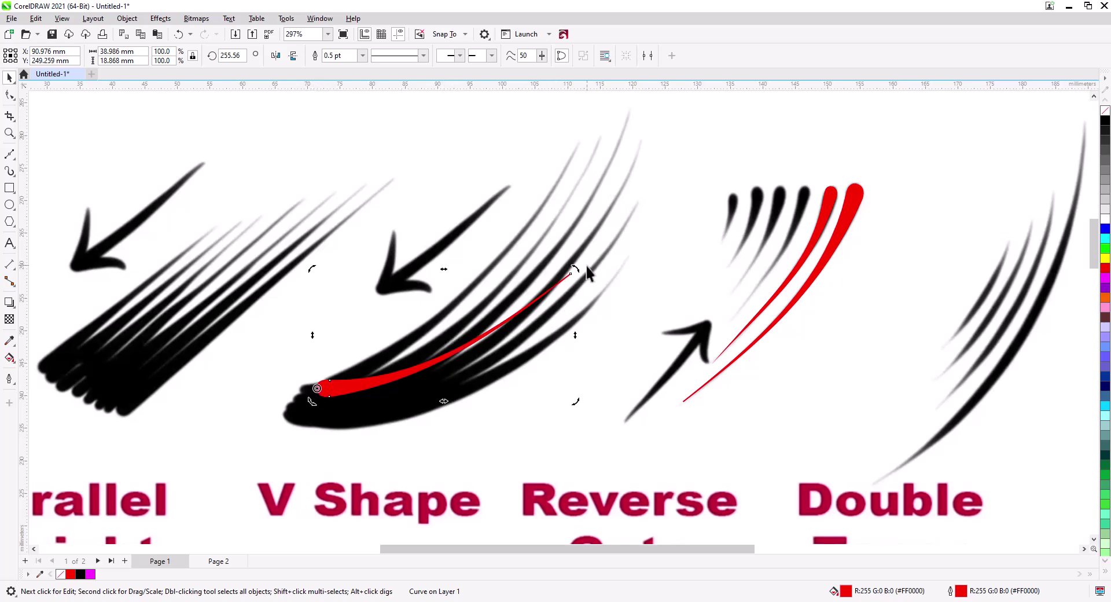
left_click_drag(579, 270, 560, 182)
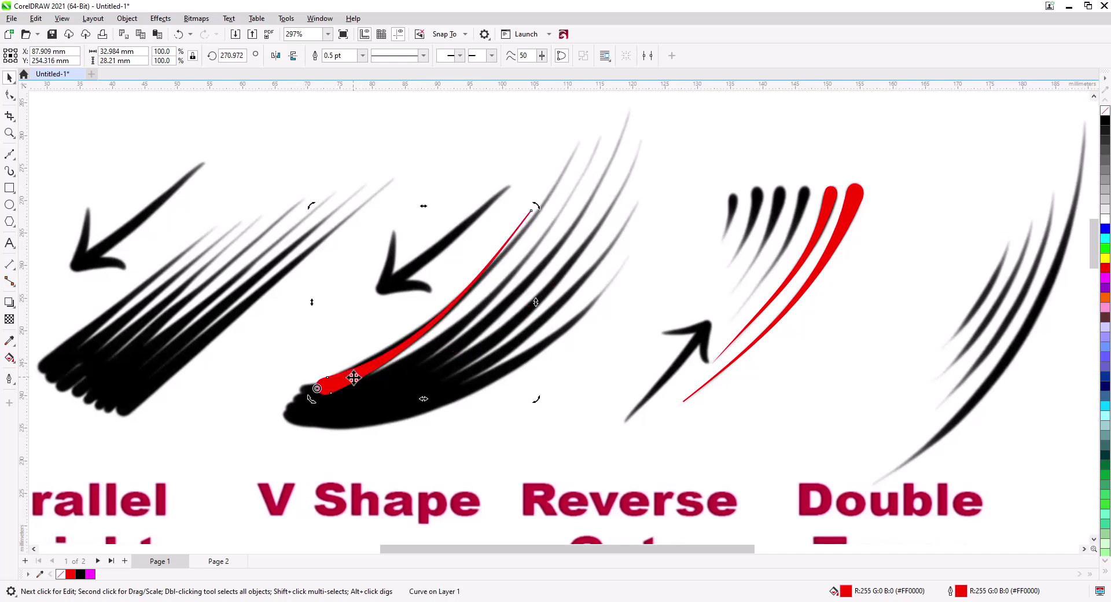
left_click(353, 377)
mouse_move(536, 205)
left_mouse_down()
mouse_move(565, 181)
mouse_move(597, 119)
mouse_move(602, 149)
mouse_move(577, 145)
left_mouse_up()
Remove the V Shape copy's fill and adjust its curve handles so the tapered end follows the uppermost stroke.
left_click(9, 95)
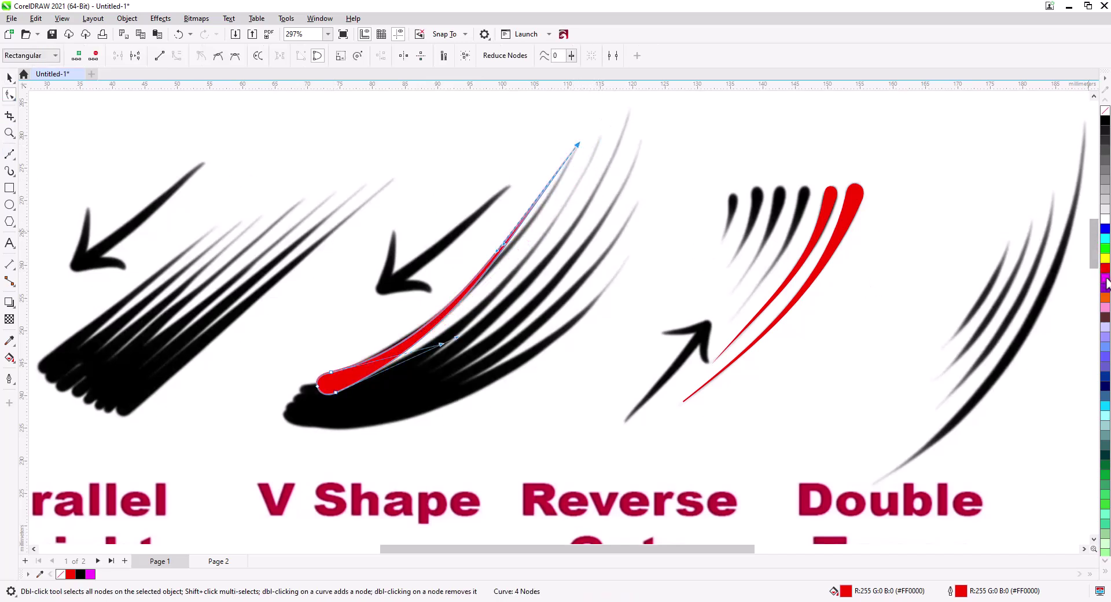
left_click(1105, 116)
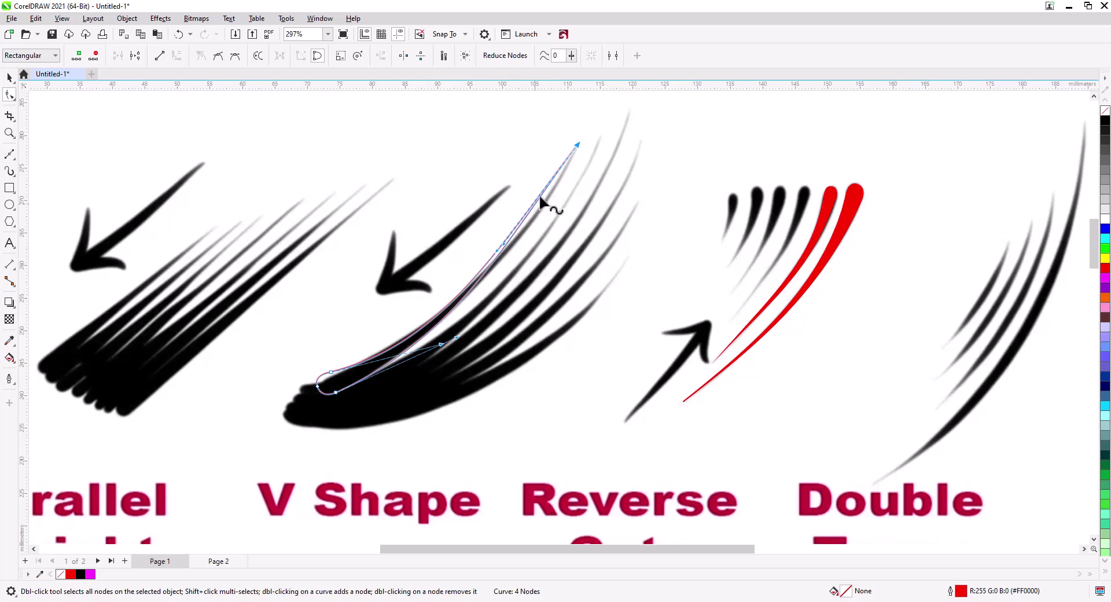
scroll(540, 200, "up", 2)
left_click_drag(465, 294, 512, 270)
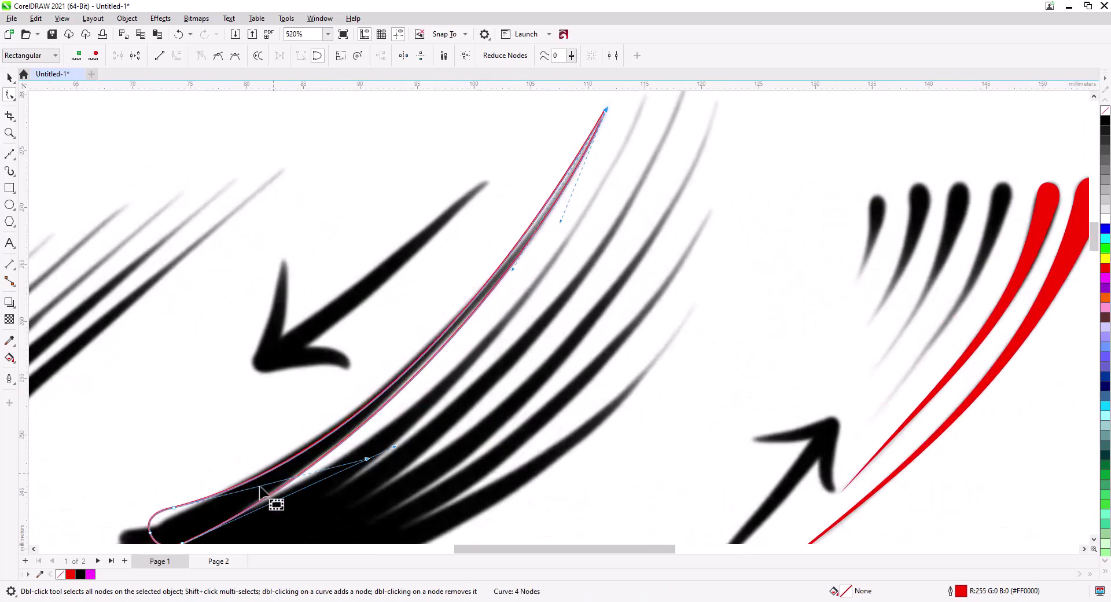
Fit the outline's head nodes and curve handles to the blunt end of the uppermost V Shape stroke and smooth the end node.
left_click_drag(259, 486, 462, 315)
left_click_drag(353, 363, 352, 371)
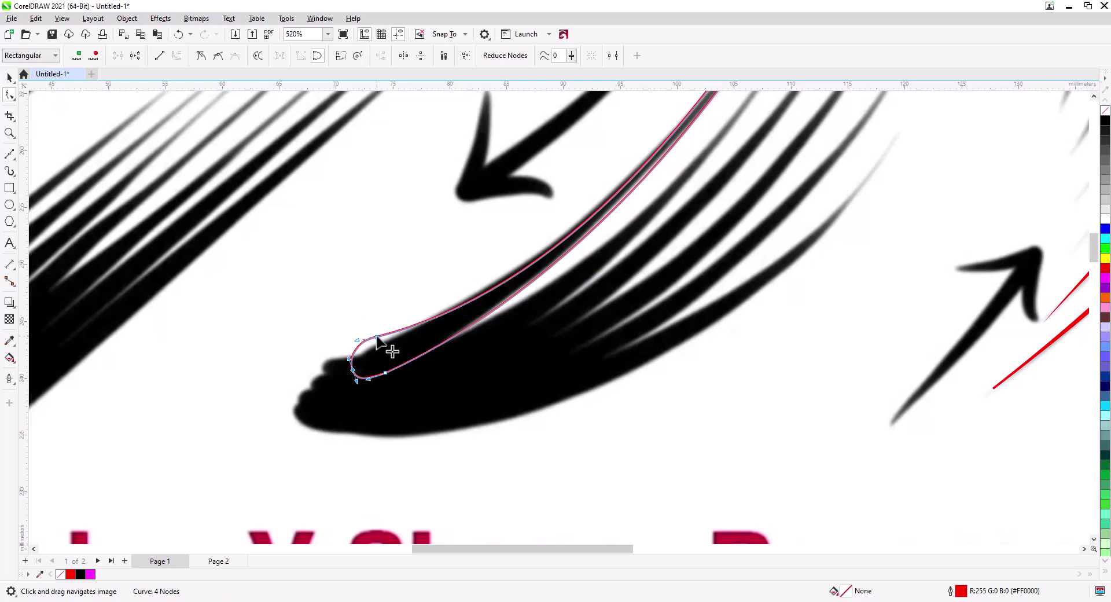
left_click_drag(377, 336, 370, 350)
left_click_drag(564, 301, 558, 270)
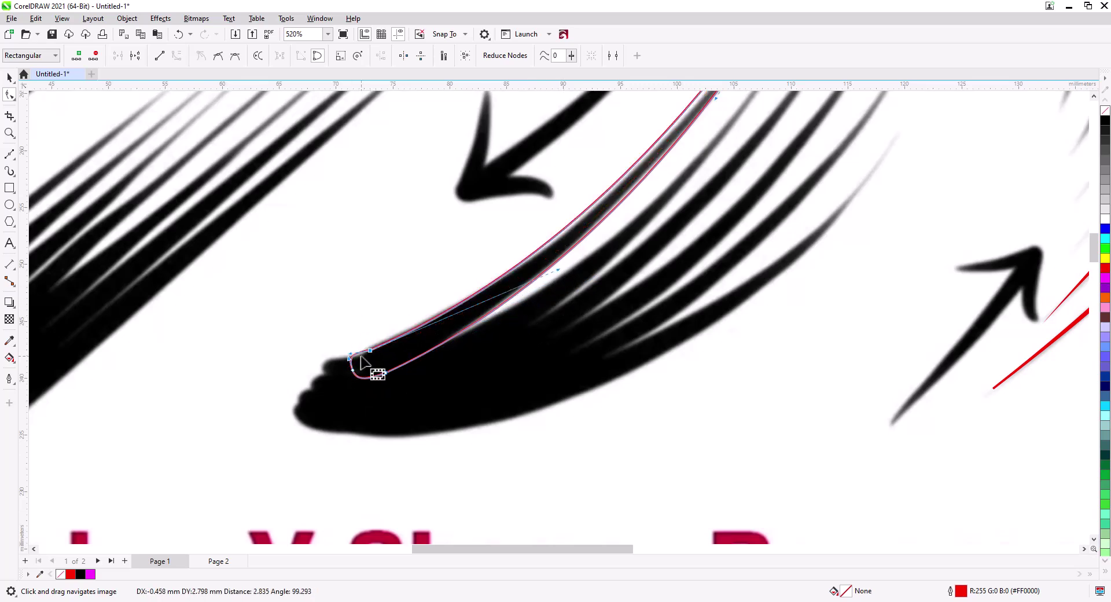
scroll(361, 363, "up", 2)
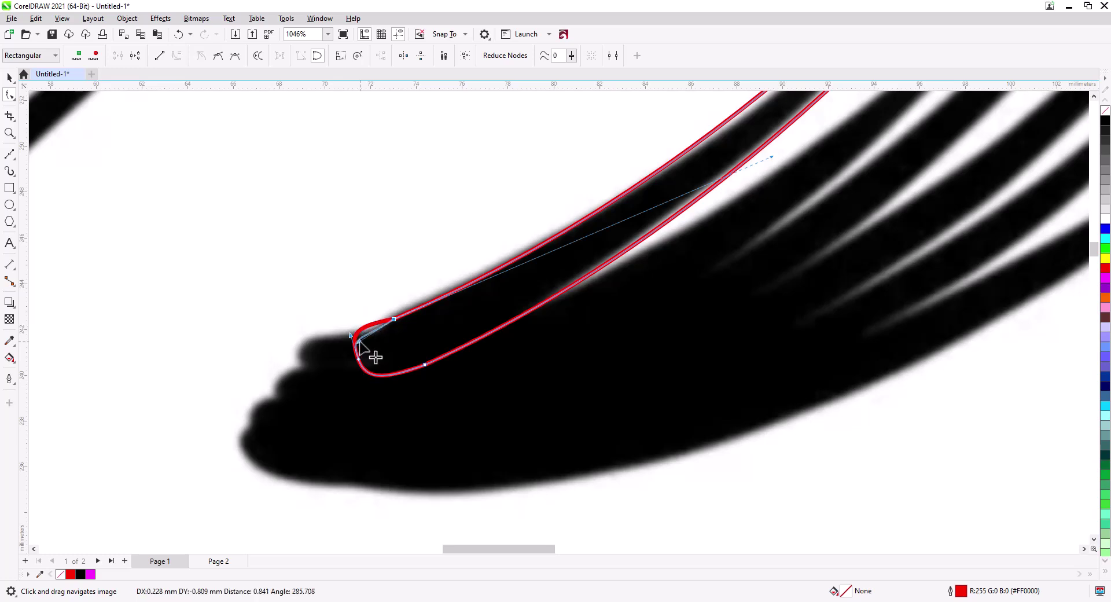
left_click_drag(359, 341, 358, 368)
left_click_drag(452, 408, 291, 290)
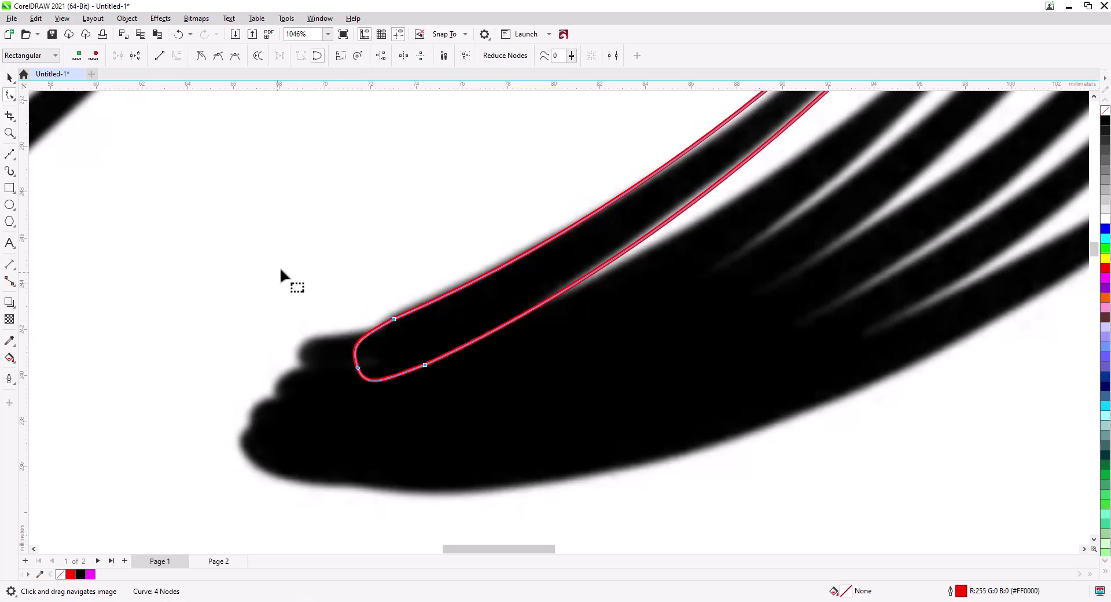
left_click(218, 60)
Add nodes along the uppermost V Shape outline and adjust them with their handles so both edges follow the stroke to its tip.
scroll(447, 318, "down", 1)
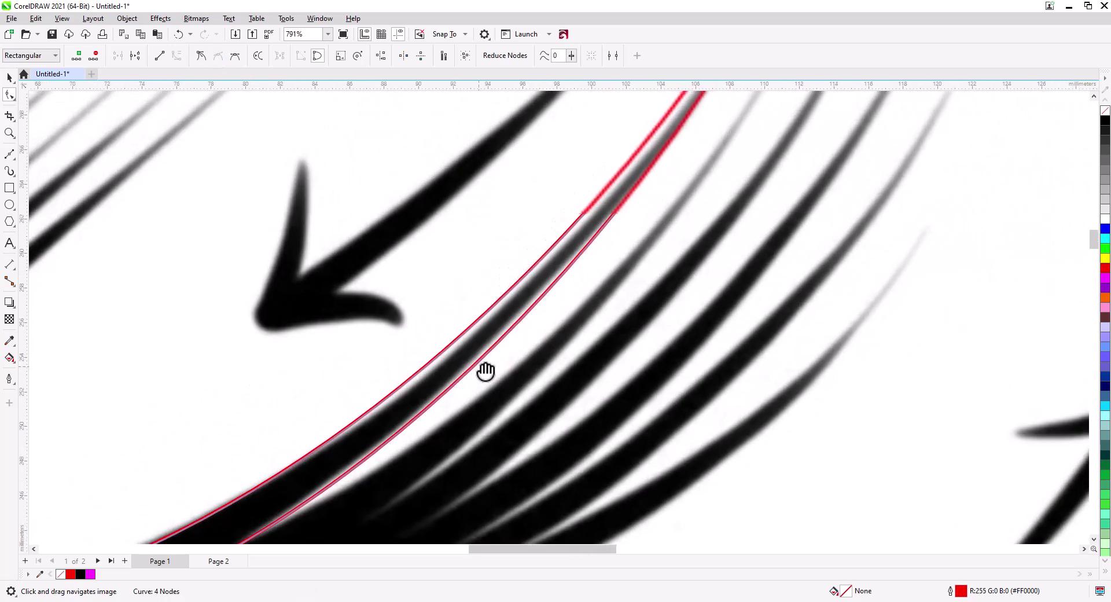
double_click(564, 250)
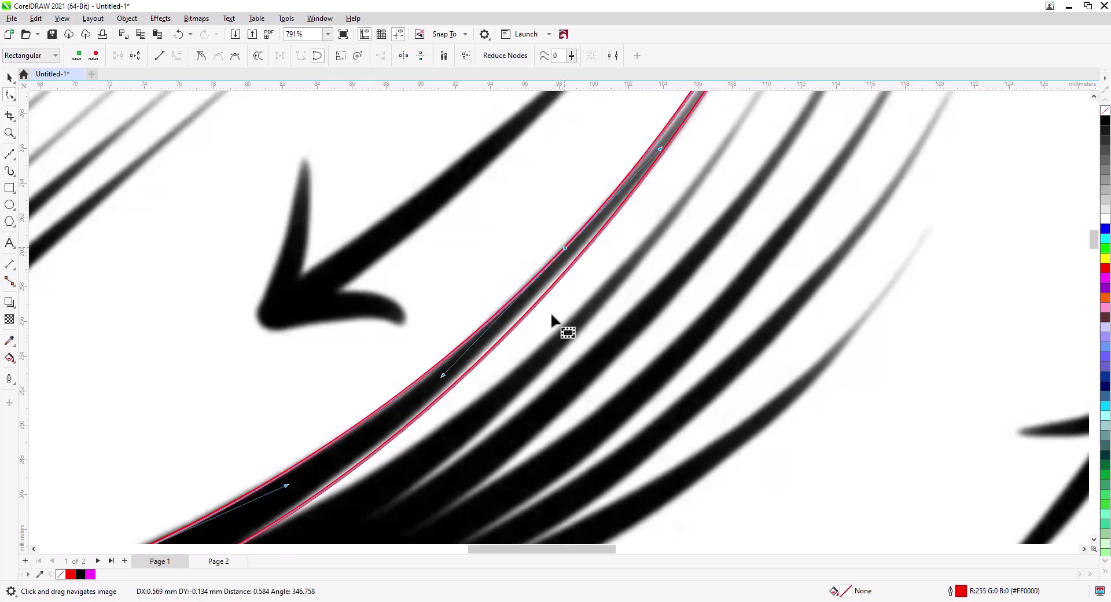
scroll(551, 311, "down", 3)
scroll(549, 212, "up", 2)
mouse_move(532, 262)
left_mouse_down()
mouse_move(538, 307)
mouse_move(564, 287)
left_mouse_up()
scroll(579, 272, "down", 3)
scroll(602, 317, "up", 3)
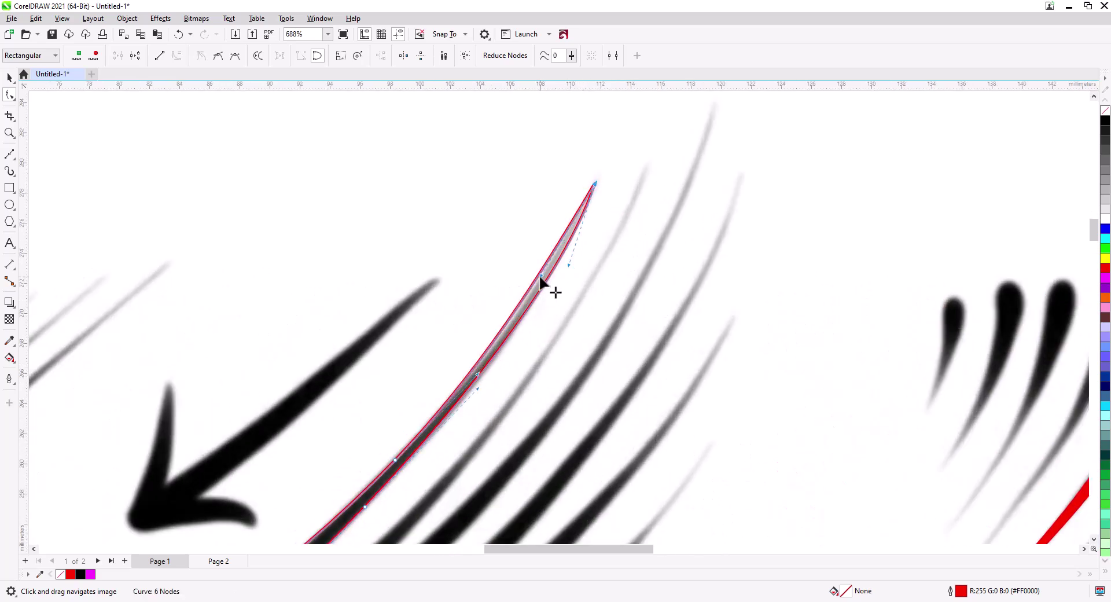
scroll(520, 351, "down", 4)
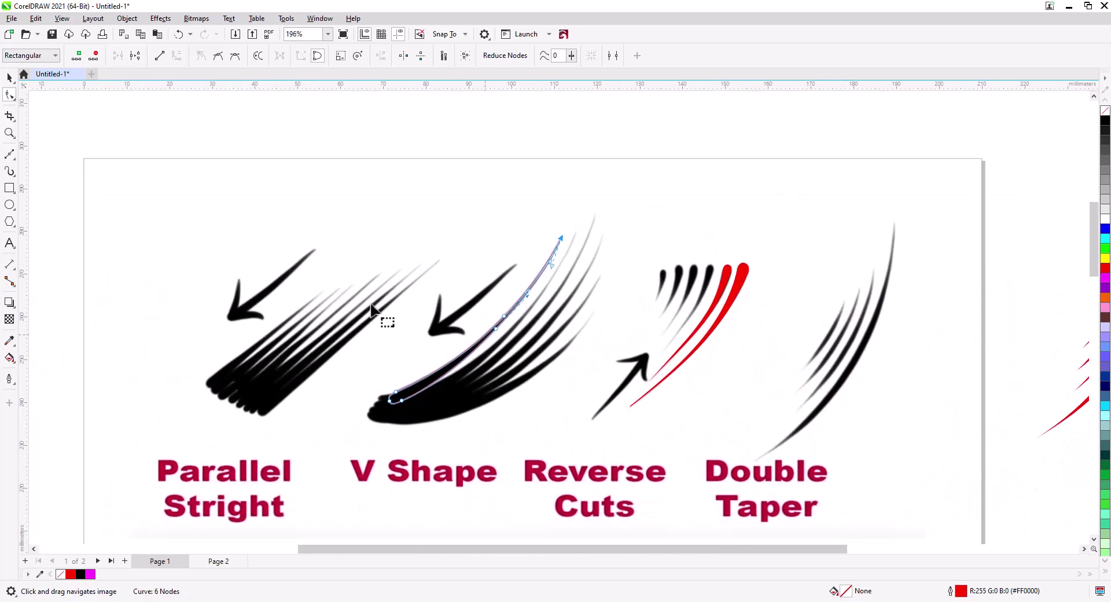
Copy the fitted outline onto the second V Shape stroke and rotate the copy towards that stroke's direction.
left_click(9, 77)
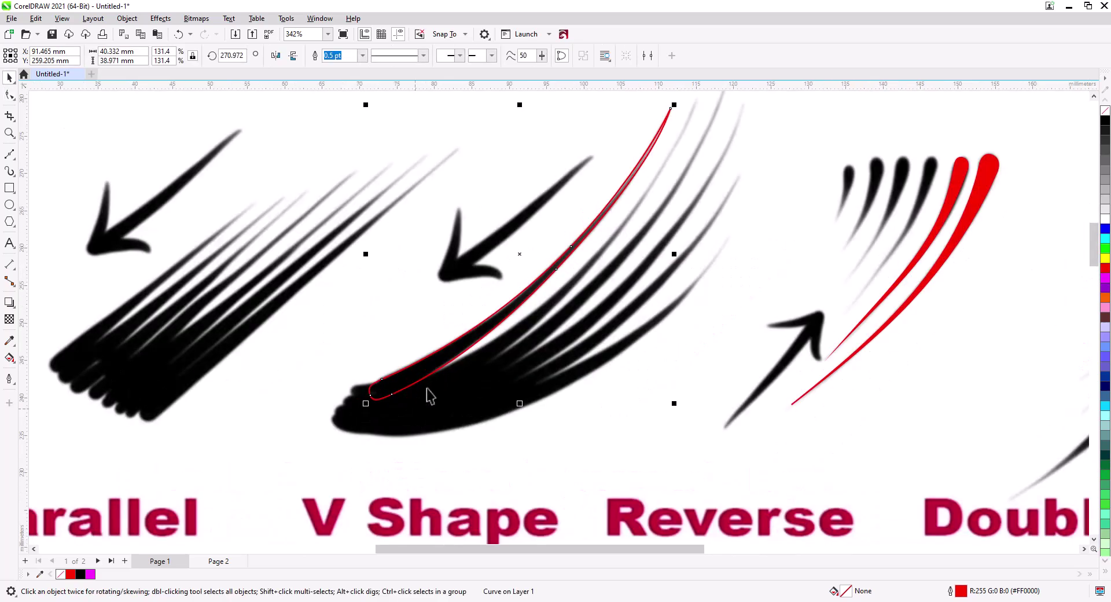
scroll(425, 406, "up", 2)
left_click_drag(436, 370, 428, 356)
left_click(457, 374)
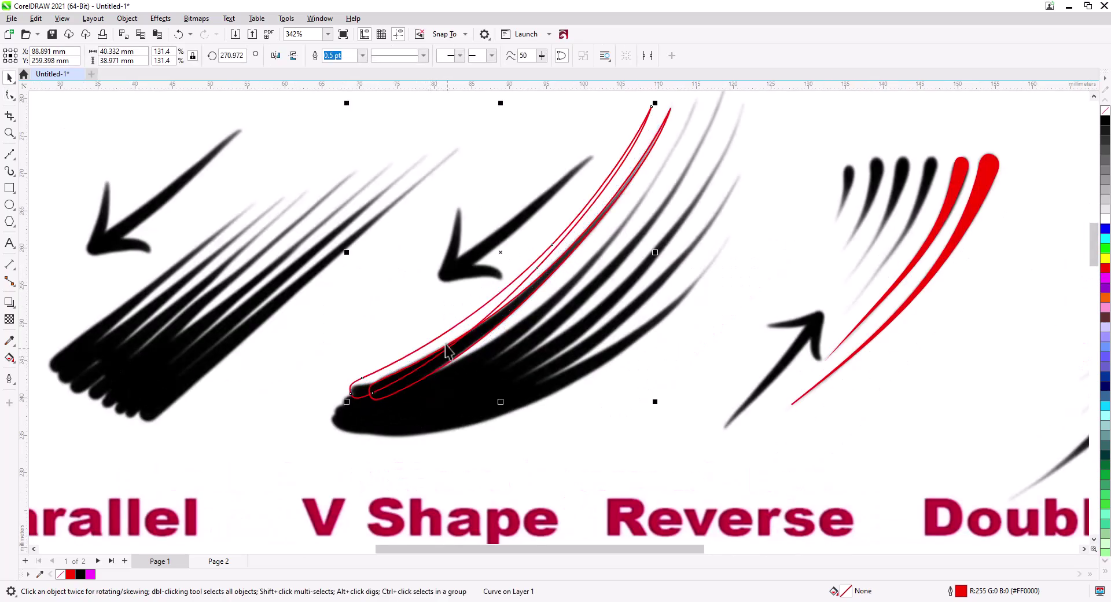
left_click_drag(657, 103, 691, 159)
left_click_drag(486, 344, 485, 366)
left_click(697, 174)
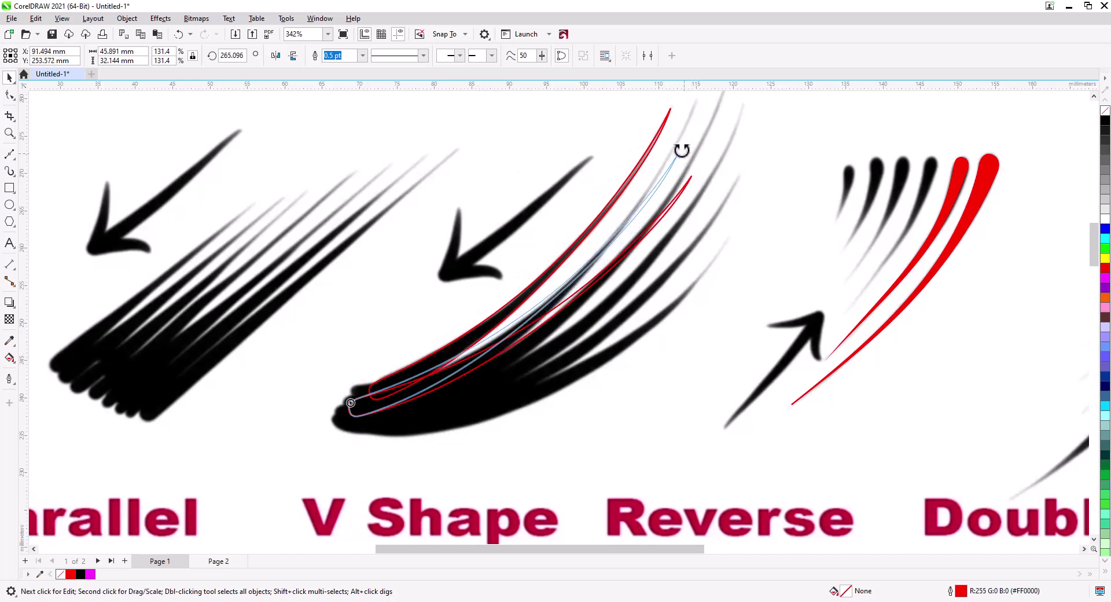
left_click_drag(683, 149, 596, 279)
Enlarge the second V Shape outline to 151% and rotate it to about 271 degrees so it spans its stroke.
left_click(561, 277)
scroll(601, 266, "up", 3)
scroll(601, 266, "right", 2)
left_click(555, 348)
left_click_drag(469, 456, 497, 366)
left_click(414, 406)
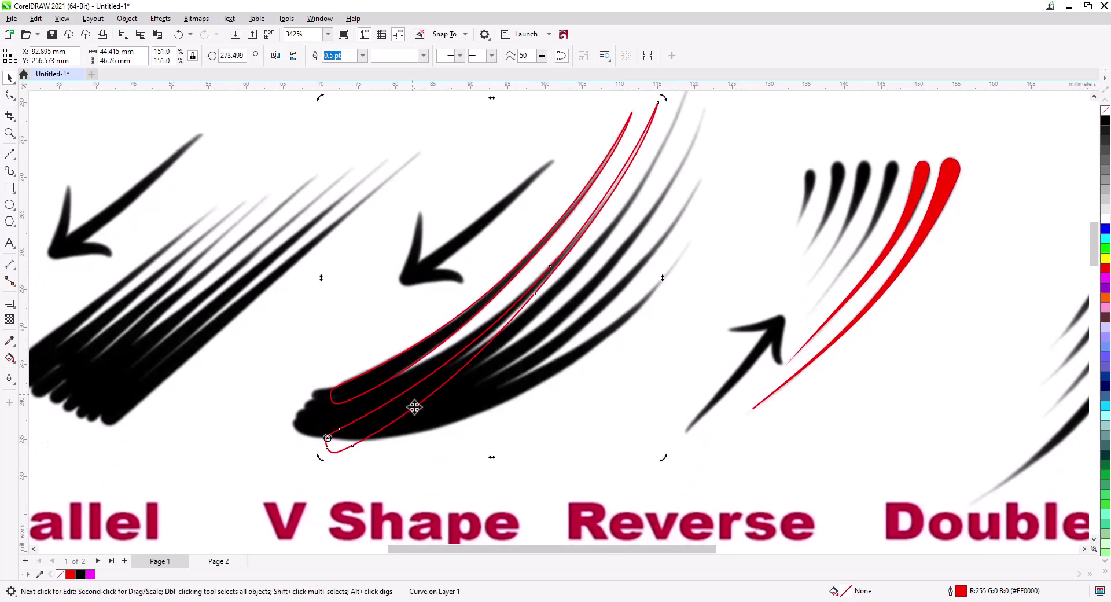
left_click_drag(313, 449, 285, 487)
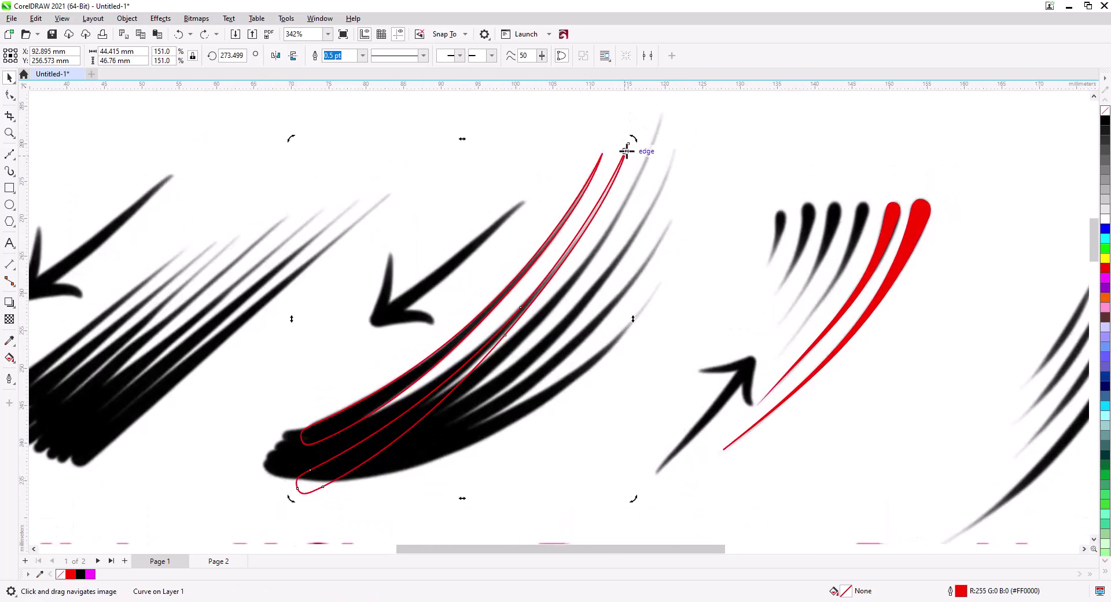
left_click_drag(419, 414, 470, 358)
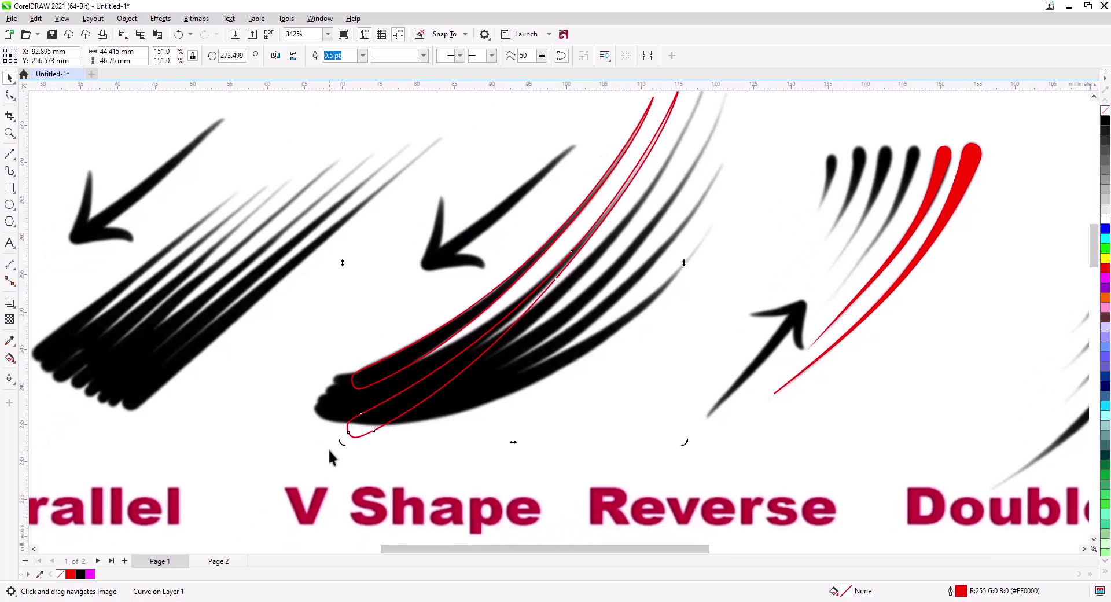
left_click_drag(341, 442, 332, 427)
Shift the middle nodes of the second V Shape outline so its curve follows the stroke's edges.
left_click(10, 95)
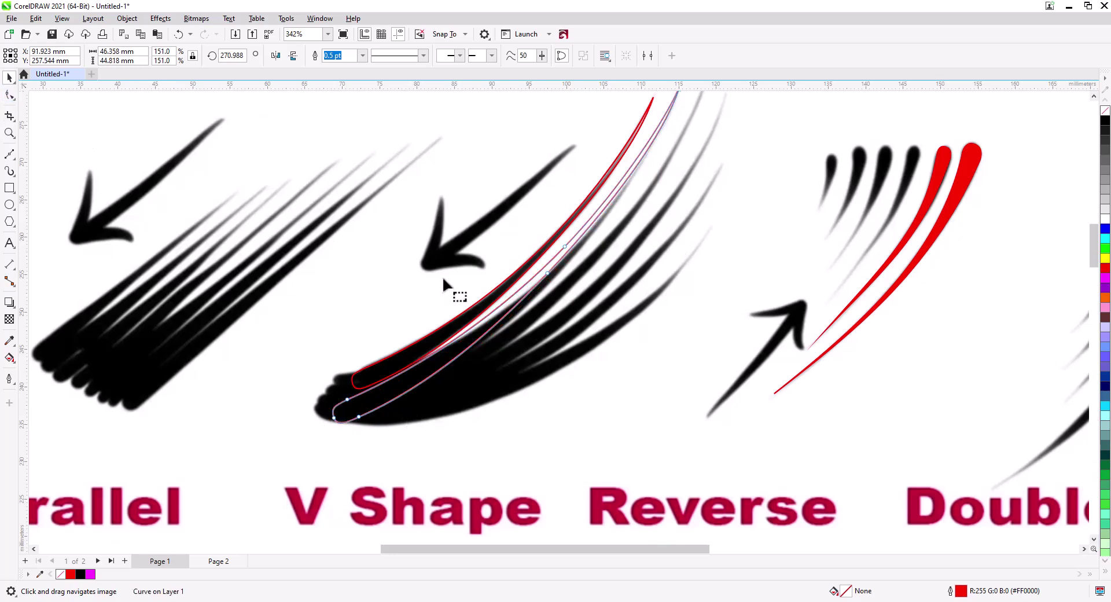
left_click_drag(657, 330, 600, 408)
left_click(492, 351)
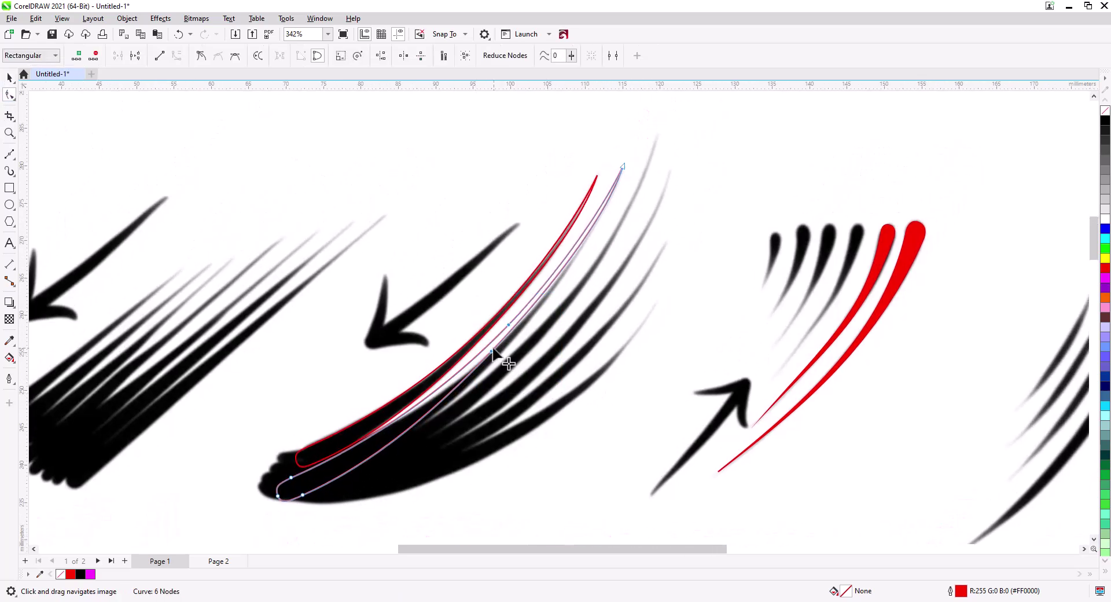
left_click_drag(496, 353, 504, 354)
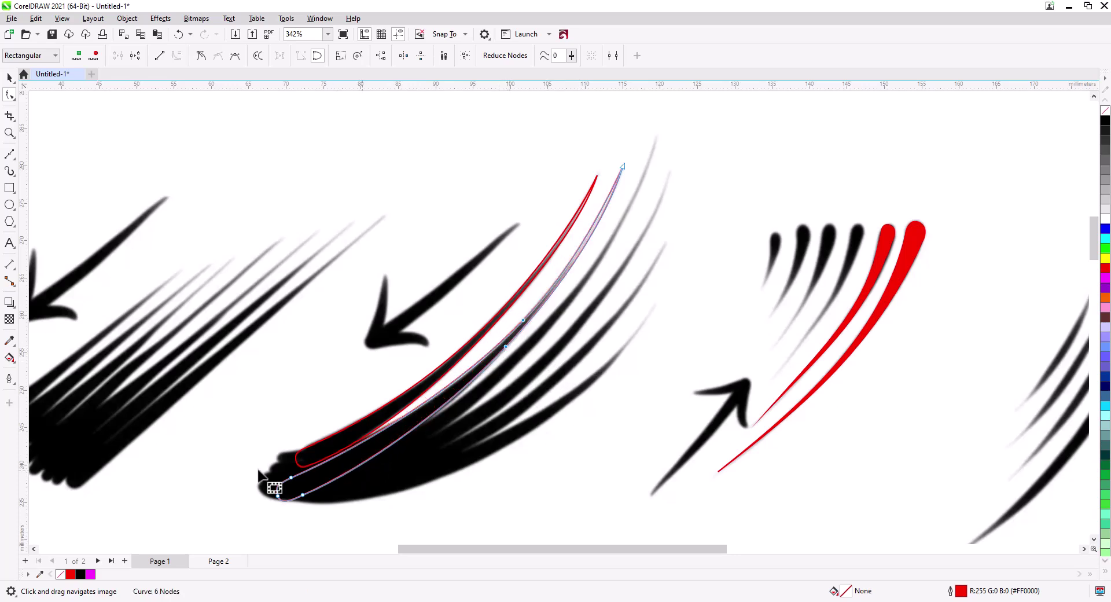
Copy the second outline onto the third V Shape stroke and rotate it about its tip to about 274 degrees.
key("space")
left_click_drag(463, 382, 499, 354)
left_click(471, 402)
left_click_drag(305, 481, 328, 496)
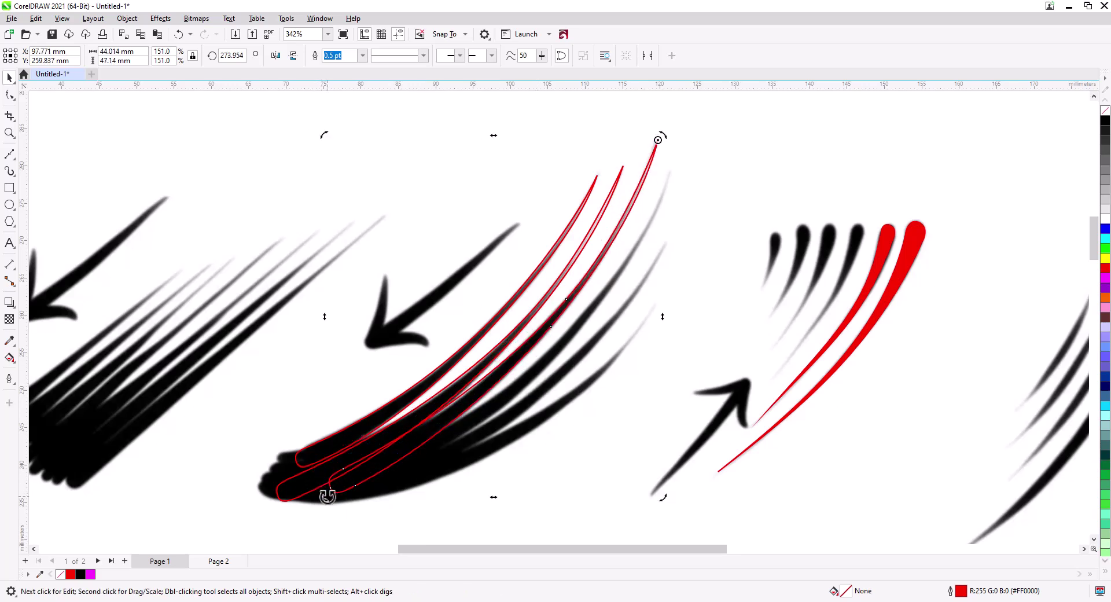
Copy the third outline onto the fourth V Shape stroke and rotate it to about 272 degrees.
left_click(469, 409)
left_click_drag(471, 394, 487, 422)
left_click(471, 436)
left_click_drag(337, 524, 328, 511)
Copy the fourth outline onto the fifth V Shape stroke and rotate it about its tip to about 264 degrees.
left_click_drag(562, 351, 558, 422)
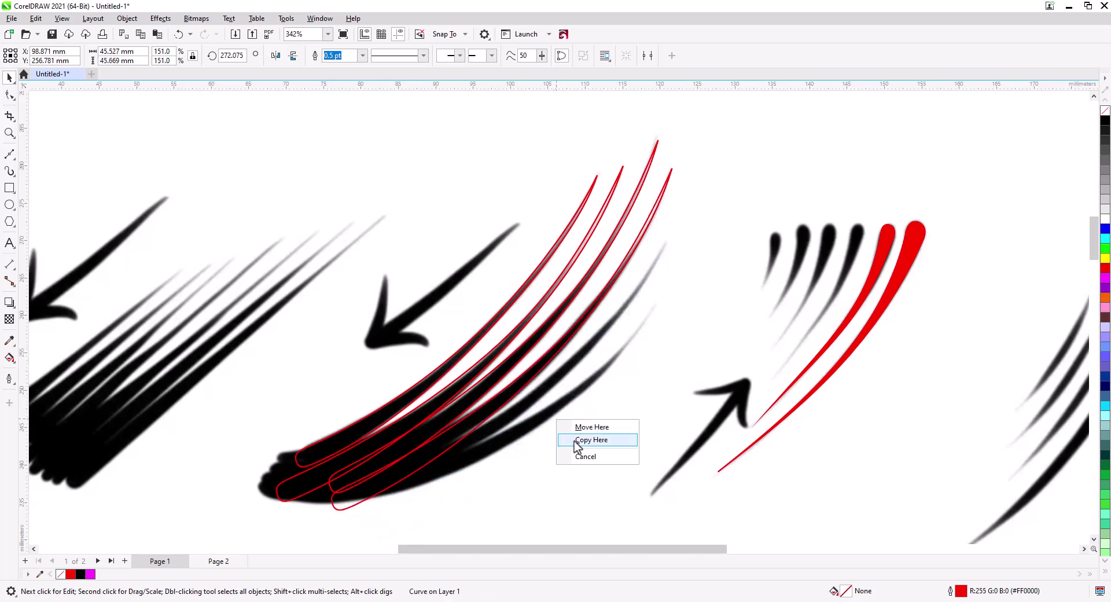
left_click(578, 442)
left_click_drag(439, 518, 466, 409)
left_click(467, 409)
left_click_drag(351, 480, 328, 404)
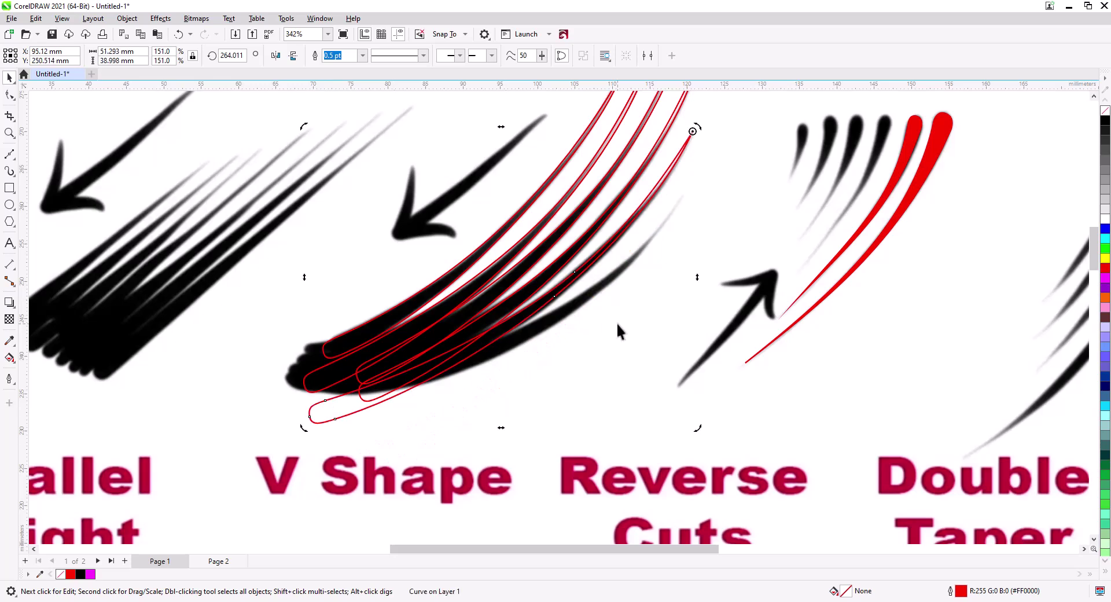
Copy the fifth outline to the lowest V Shape stroke, rotate it to about 256 degrees and shrink it to about 83%.
left_click_drag(669, 174, 653, 248)
left_click(674, 266)
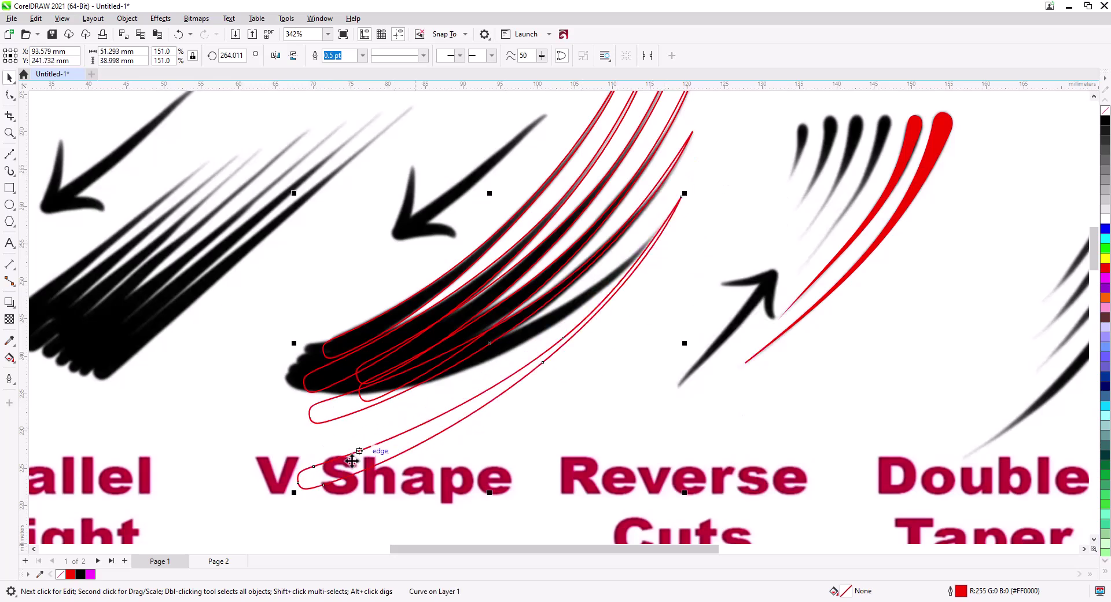
left_click_drag(291, 498, 426, 412)
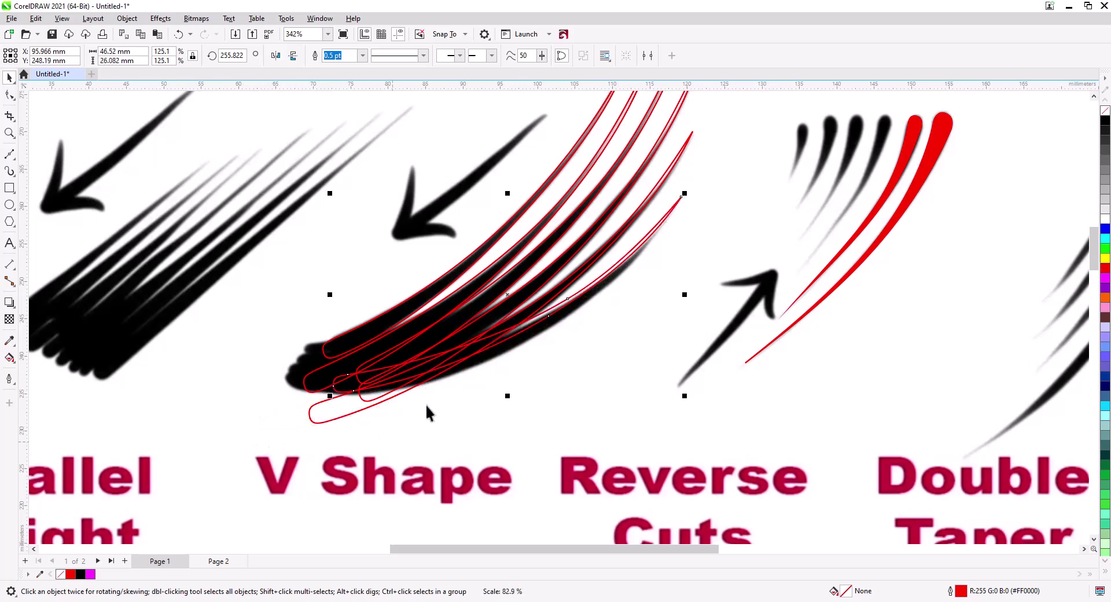
Move the nodes and curve handles of the lowest V Shape outline so both edges follow the stroke from tip to blunt end.
left_click(9, 95)
scroll(590, 311, "up", 2)
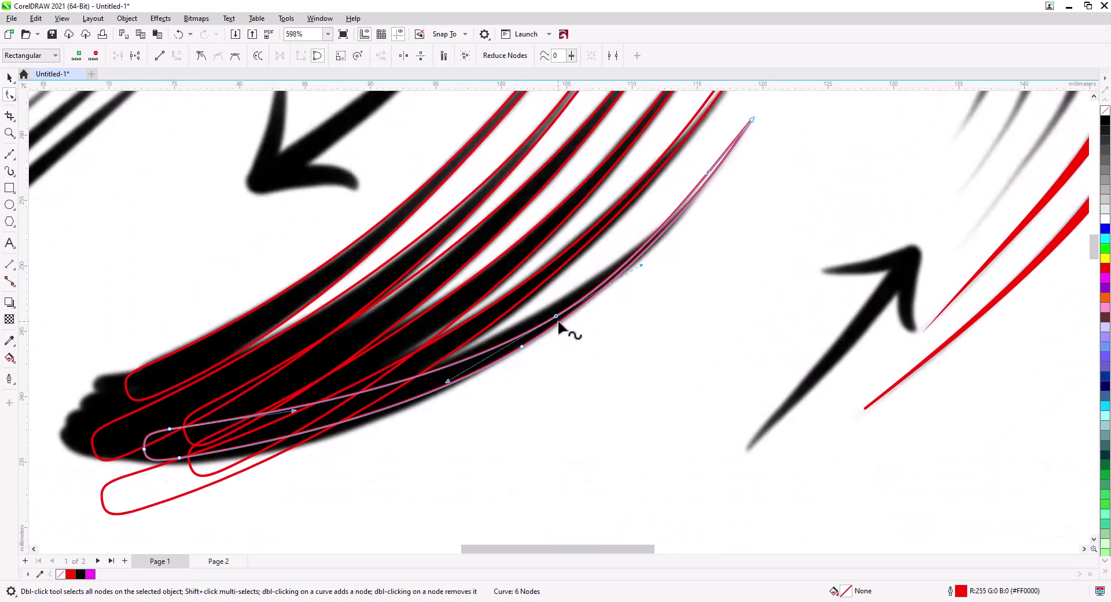
left_click_drag(559, 325, 681, 253)
left_click_drag(548, 357, 503, 336)
left_click_drag(707, 174, 697, 213)
scroll(351, 466, "left", 2)
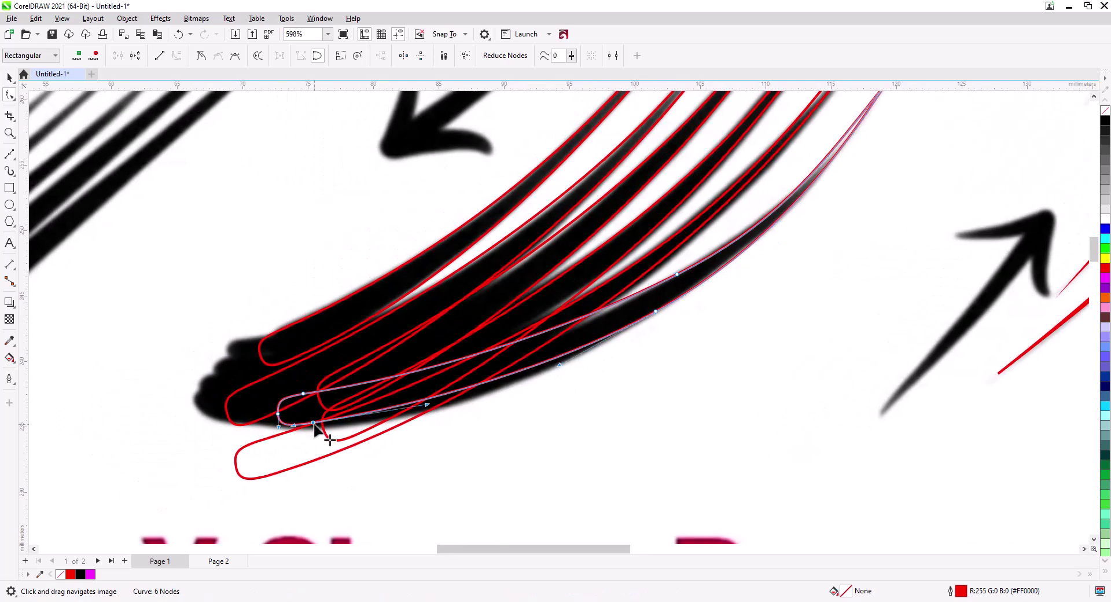
left_click_drag(315, 428, 504, 395)
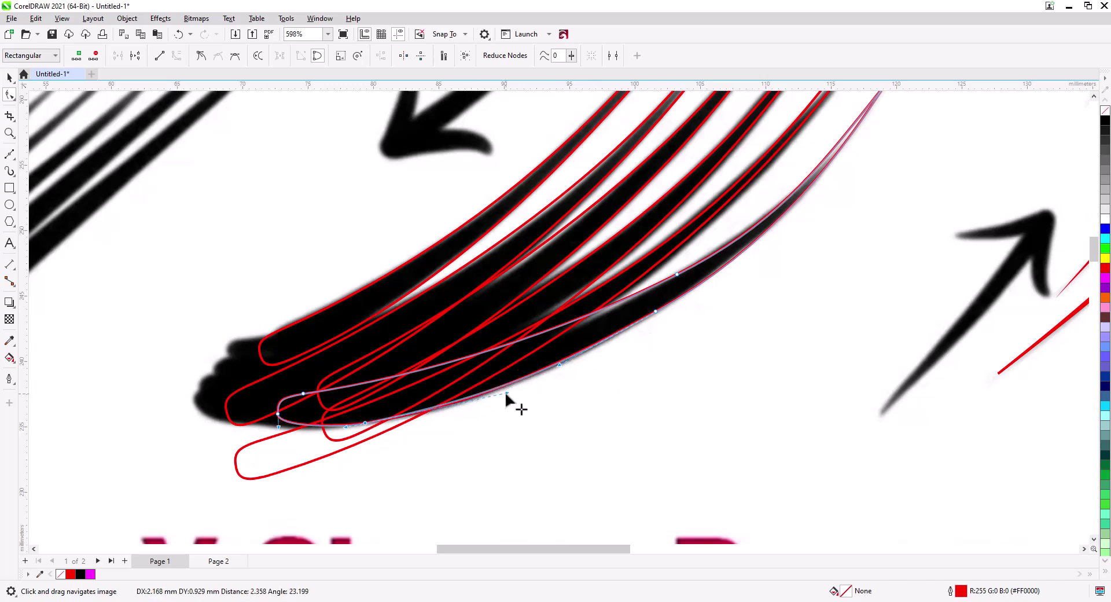
left_click_drag(566, 376, 551, 381)
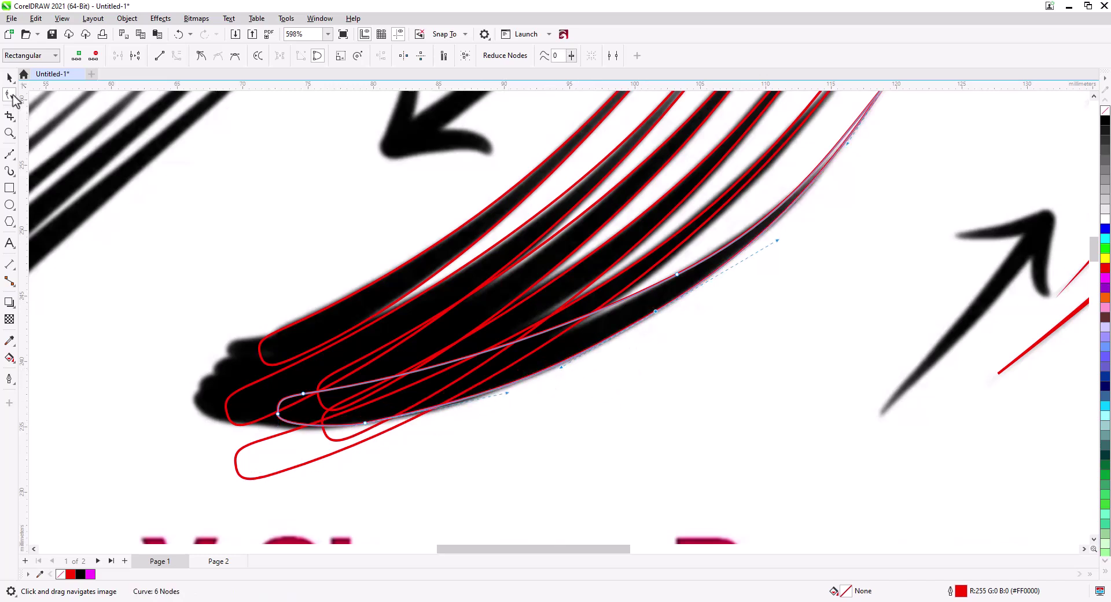
Draw a closed Bézier polygon about 22 x 10 mm around the excess outline ends below the V Shape strokes' blunt end.
key("space")
key("space")
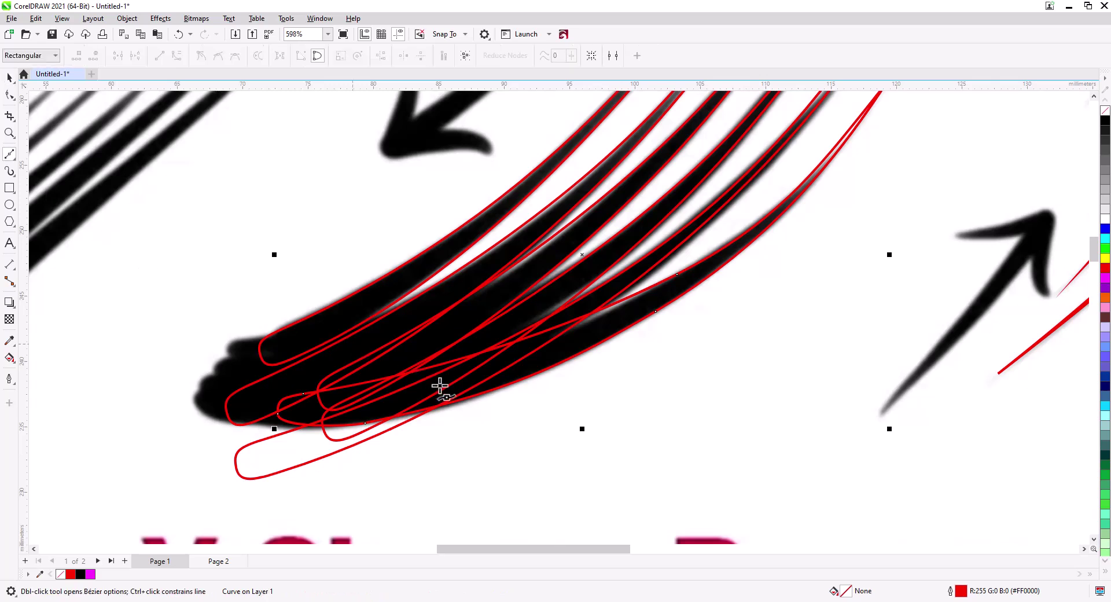
left_click(467, 409)
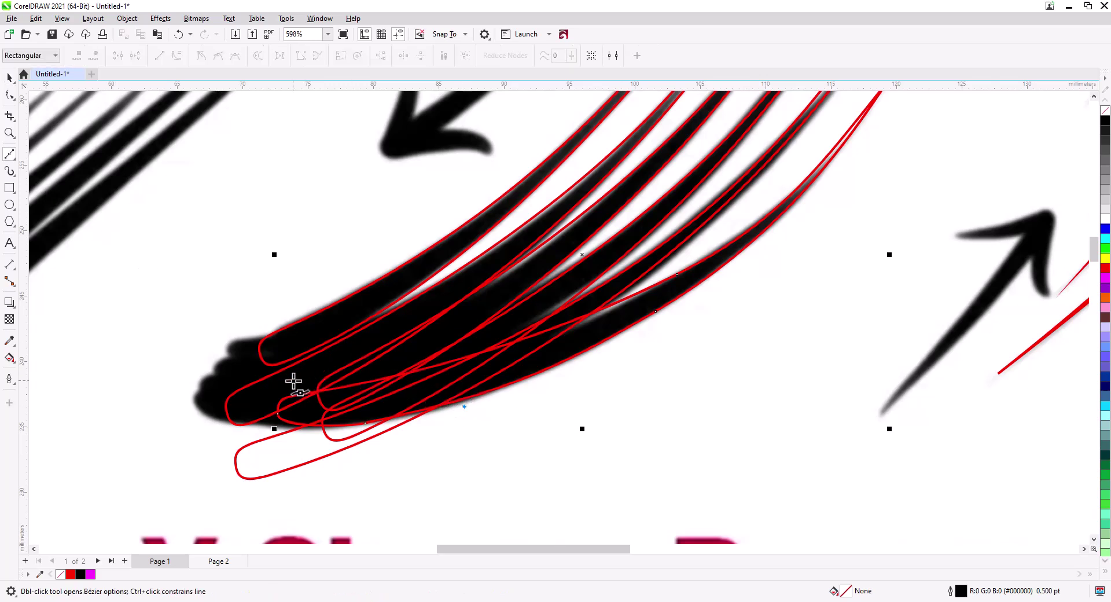
left_click_drag(293, 379, 239, 379)
left_click(177, 429)
left_click(195, 495)
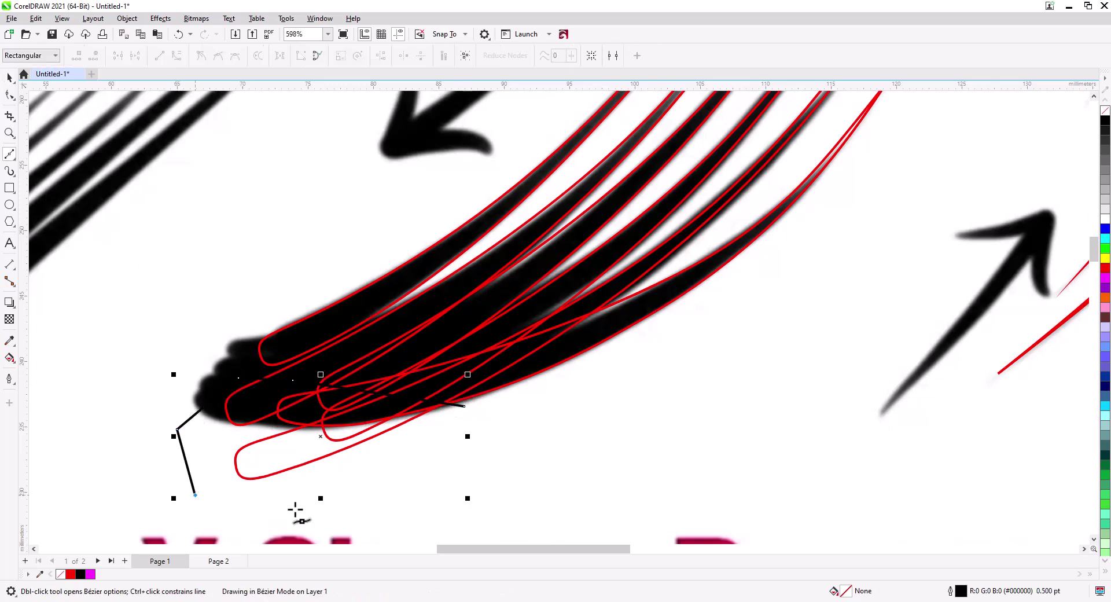
left_click(329, 509)
left_click(440, 460)
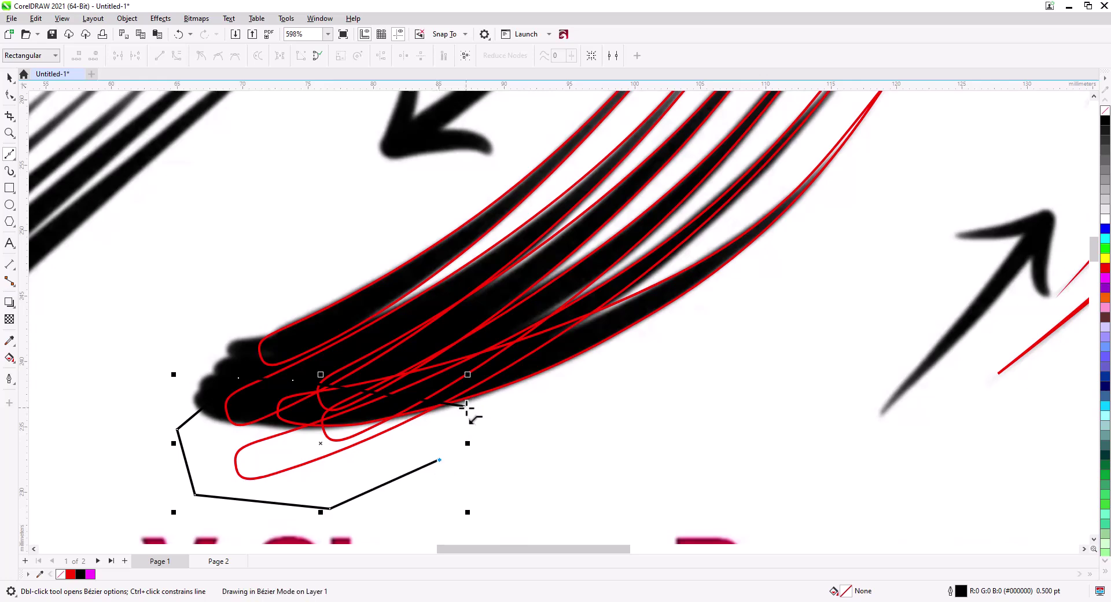
left_click(317, 427)
scroll(354, 382, "down", 1)
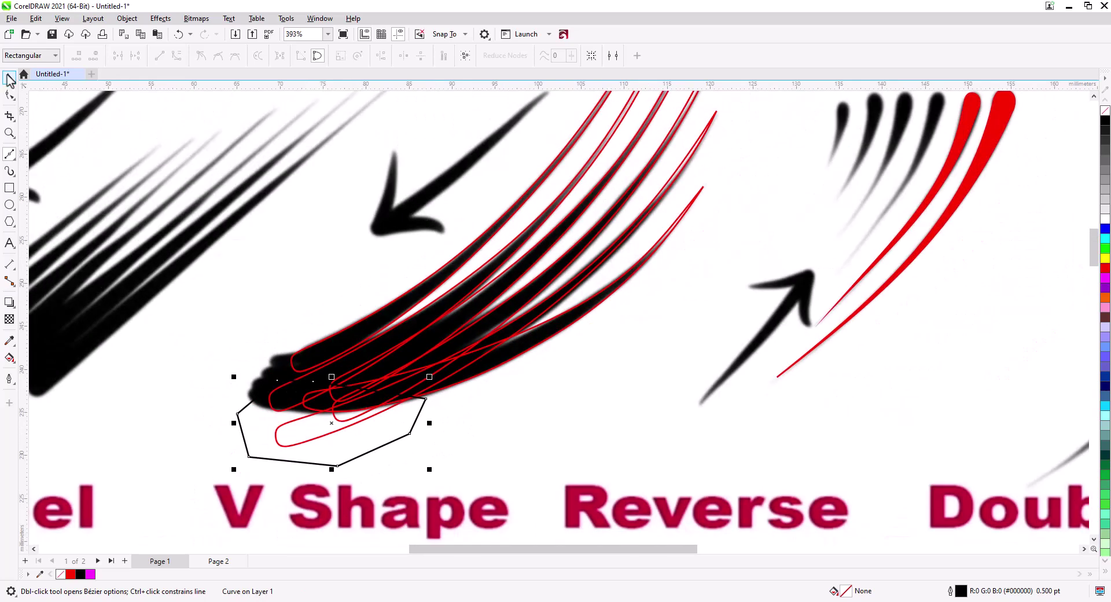
Select the six red V Shape outlines and weld them into one shape.
left_click(10, 79)
scroll(241, 261, "down", 2)
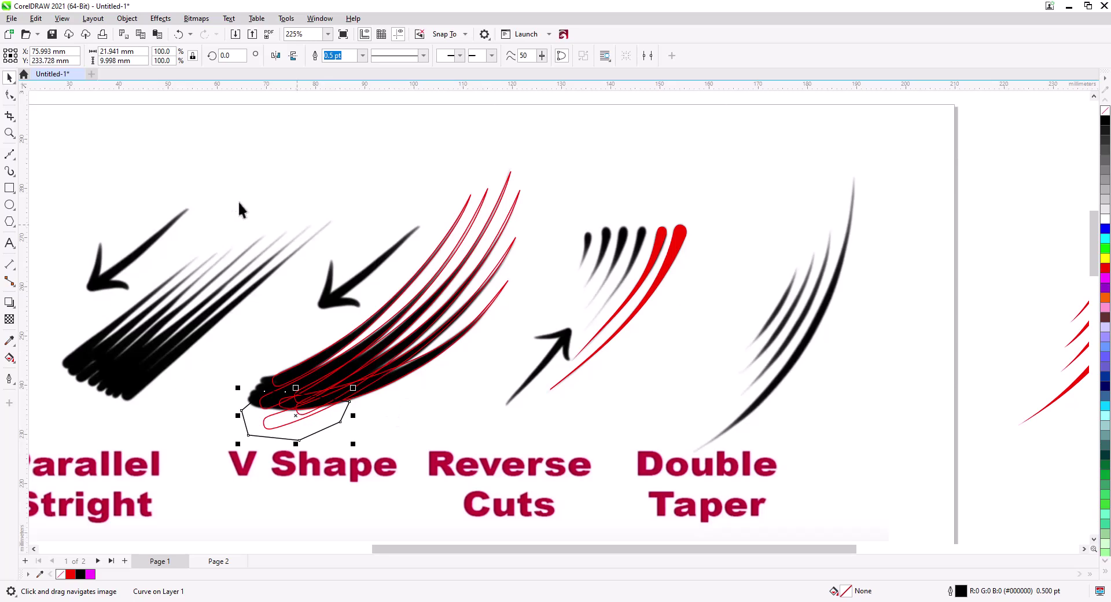
left_click_drag(492, 360, 539, 432)
key("w")
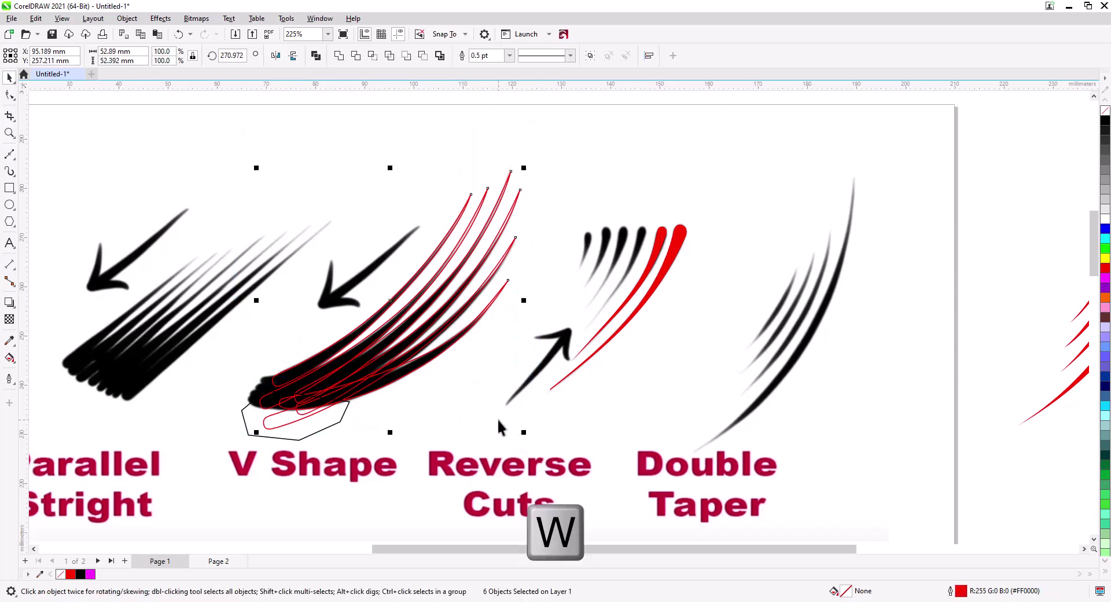
Trim the welded V Shape outline with the black polygon, then delete the polygon.
left_click(328, 429)
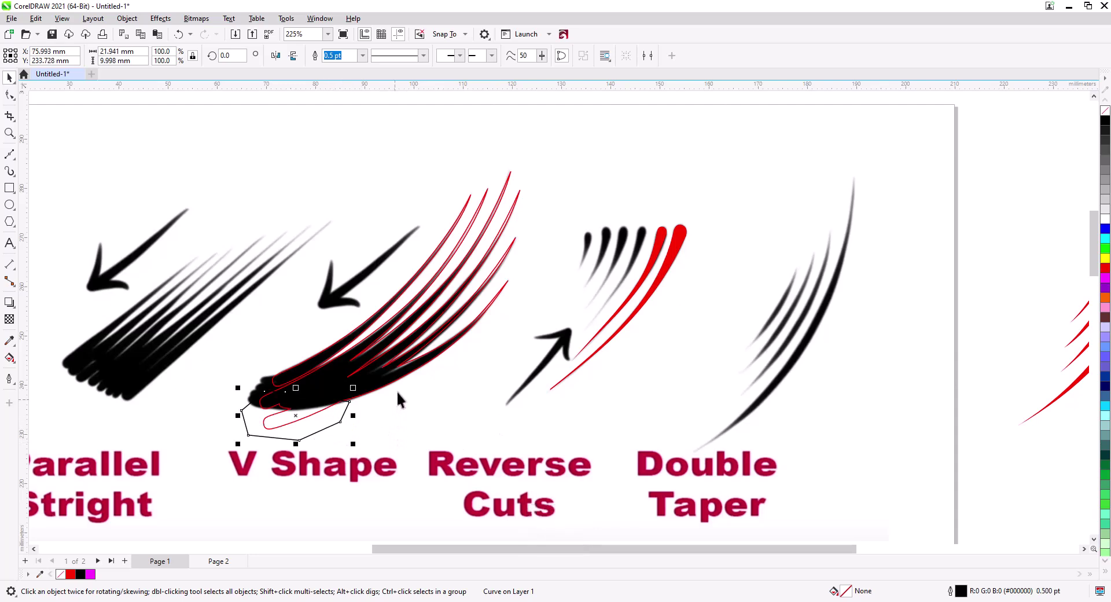
key("shift")
left_click(391, 362, "shift")
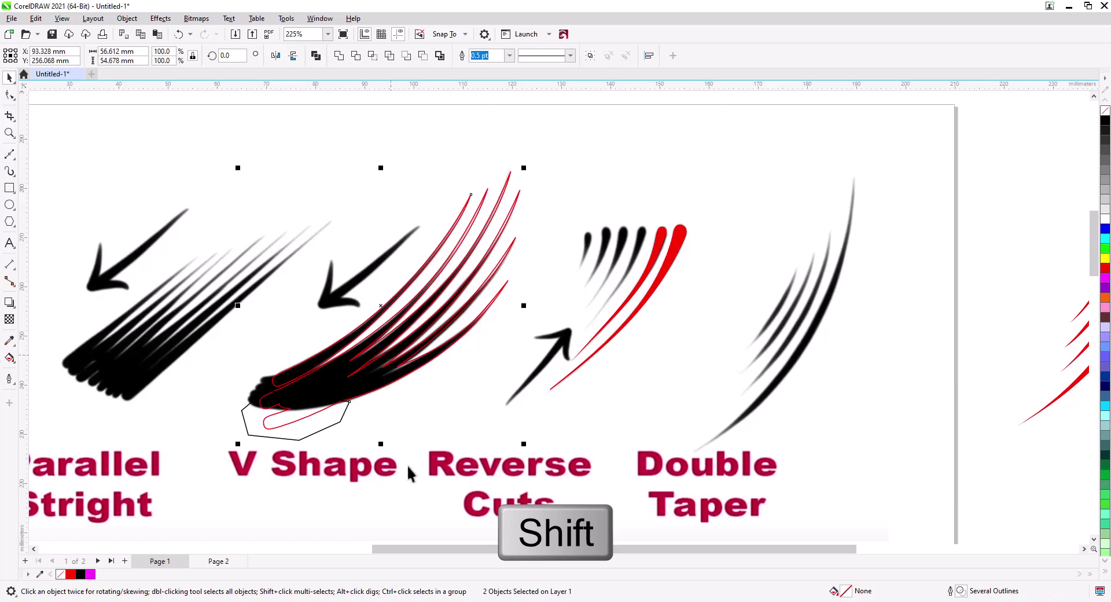
key("m")
left_click(297, 442)
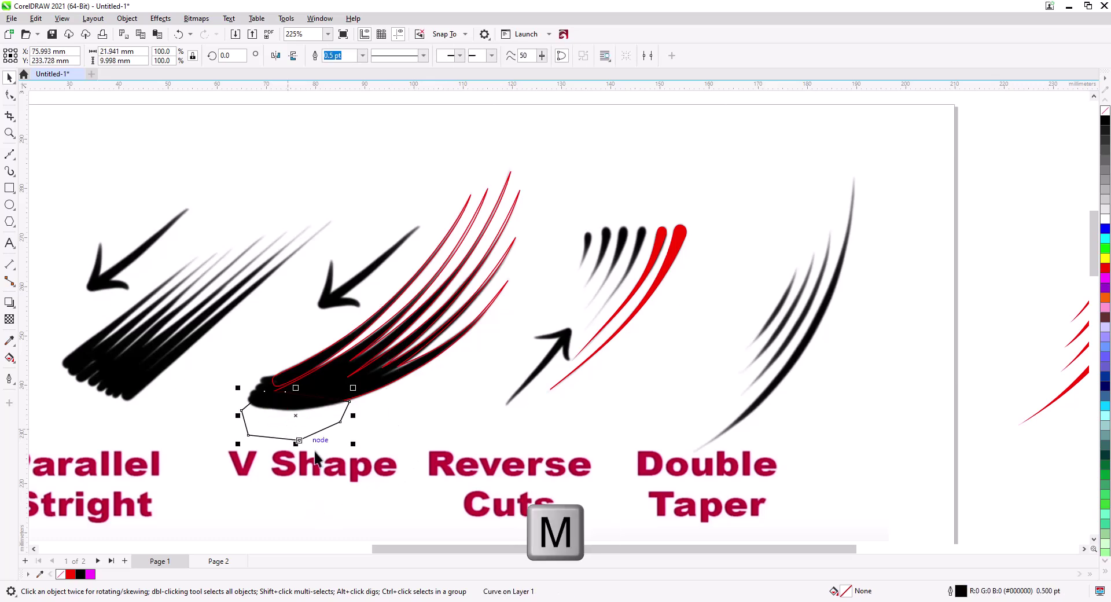
left_click(342, 418)
Move the notch nodes and curve handles between the lower V Shape strokes so the outline follows the reference gaps.
scroll(342, 419, "up", 5)
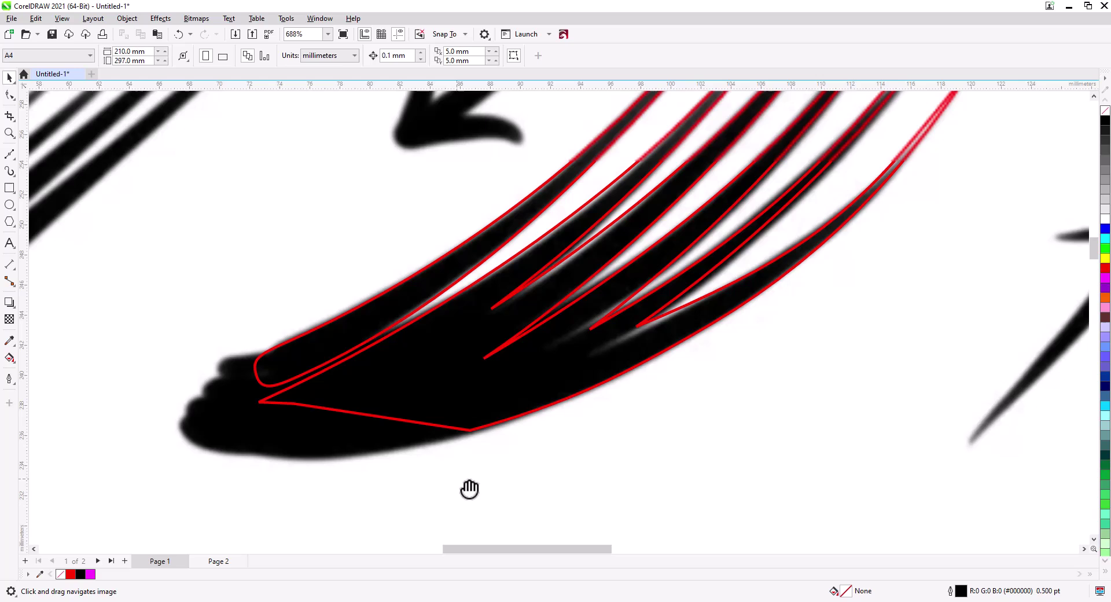
left_click_drag(469, 489, 494, 494)
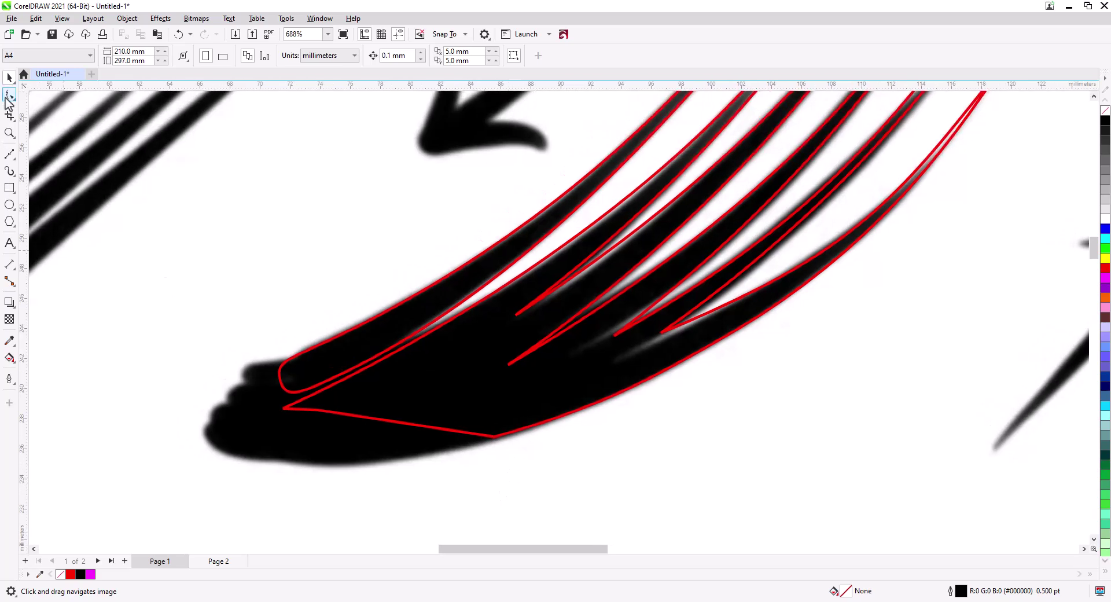
left_click(9, 95)
left_click(660, 333)
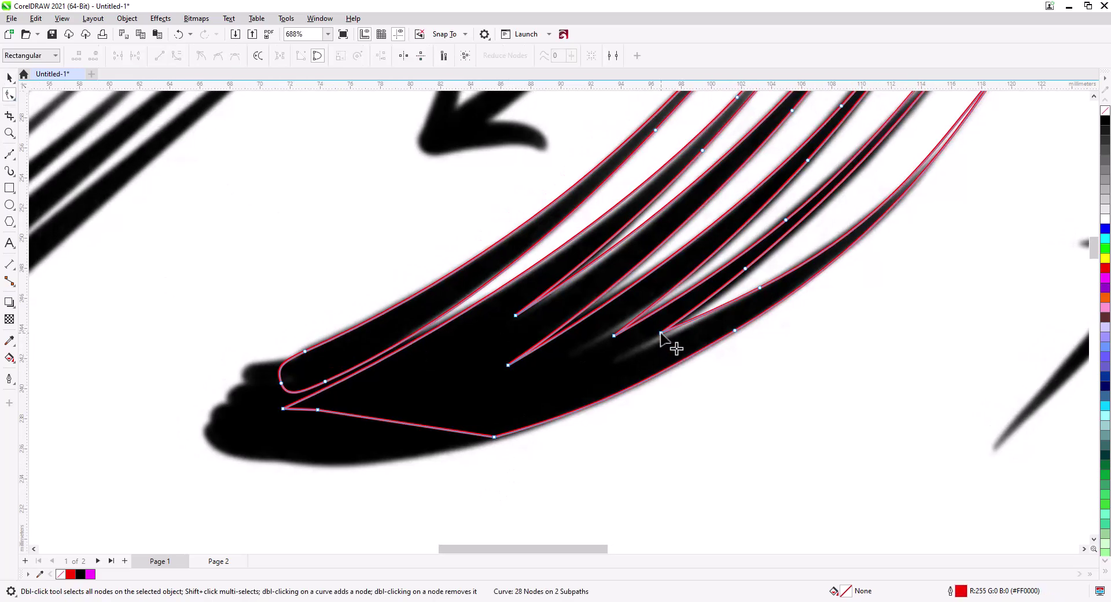
left_click_drag(661, 334, 577, 352)
left_click_drag(665, 311, 752, 226)
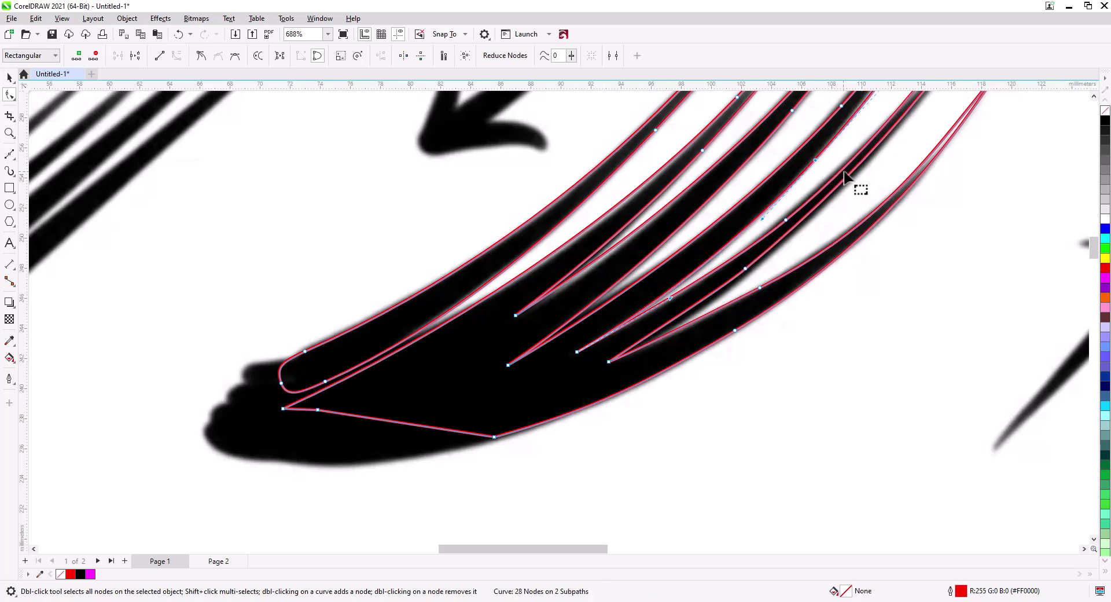
left_click_drag(845, 177, 759, 304)
left_click_drag(599, 392, 592, 404)
left_click_drag(730, 348, 570, 446)
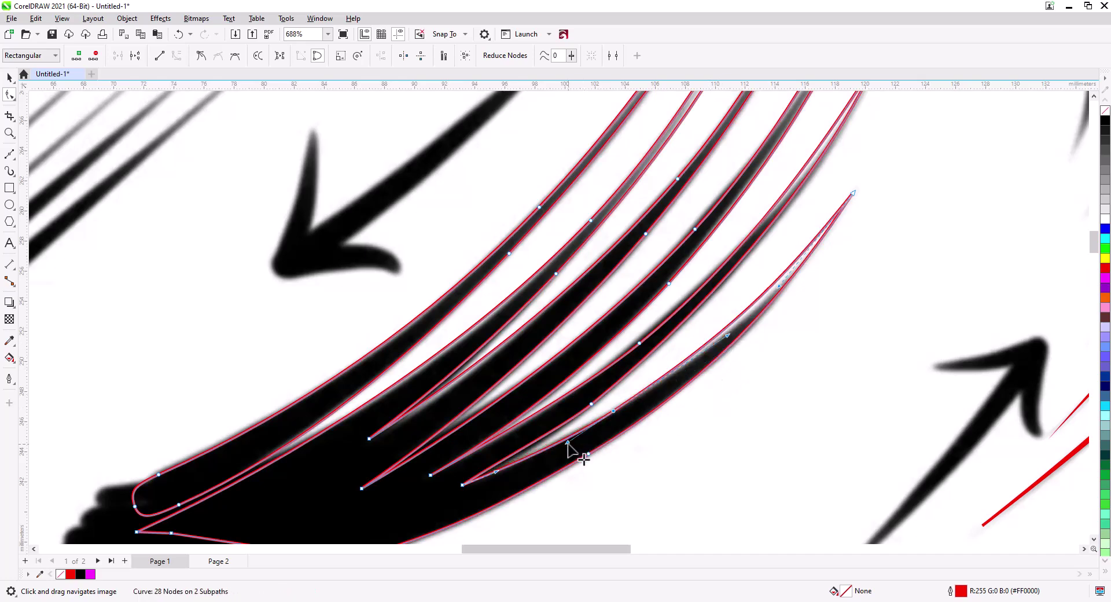
left_click_drag(789, 295, 772, 302)
Add a node on the uppermost V Shape stroke's lower edge and reshape that edge to follow the gap.
scroll(637, 347, "down", 3)
scroll(636, 348, "left", 4)
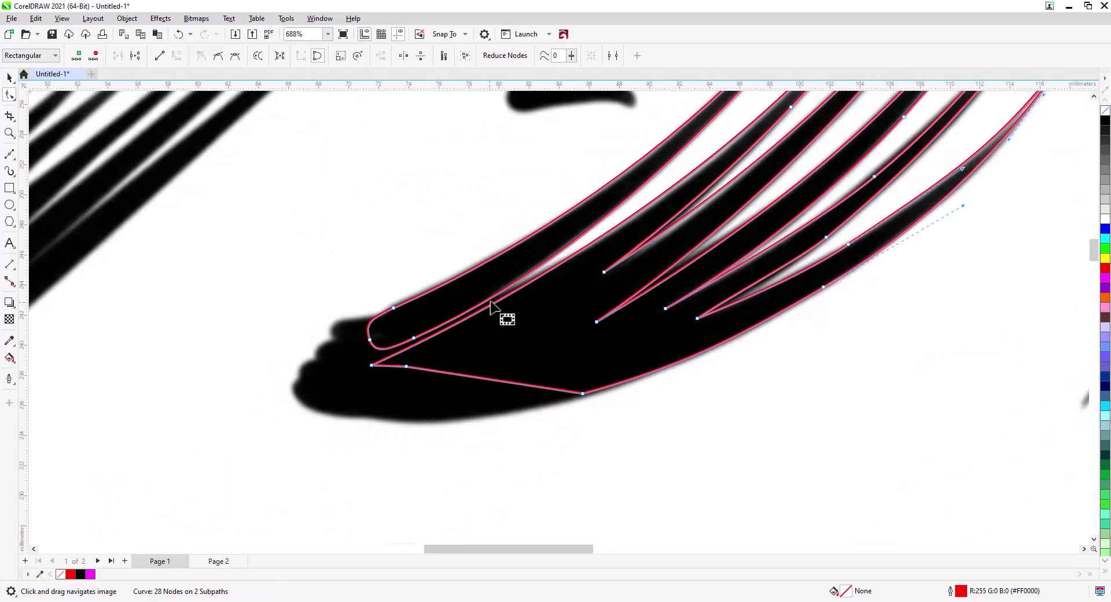
left_click(421, 346)
left_click_drag(526, 296, 655, 261)
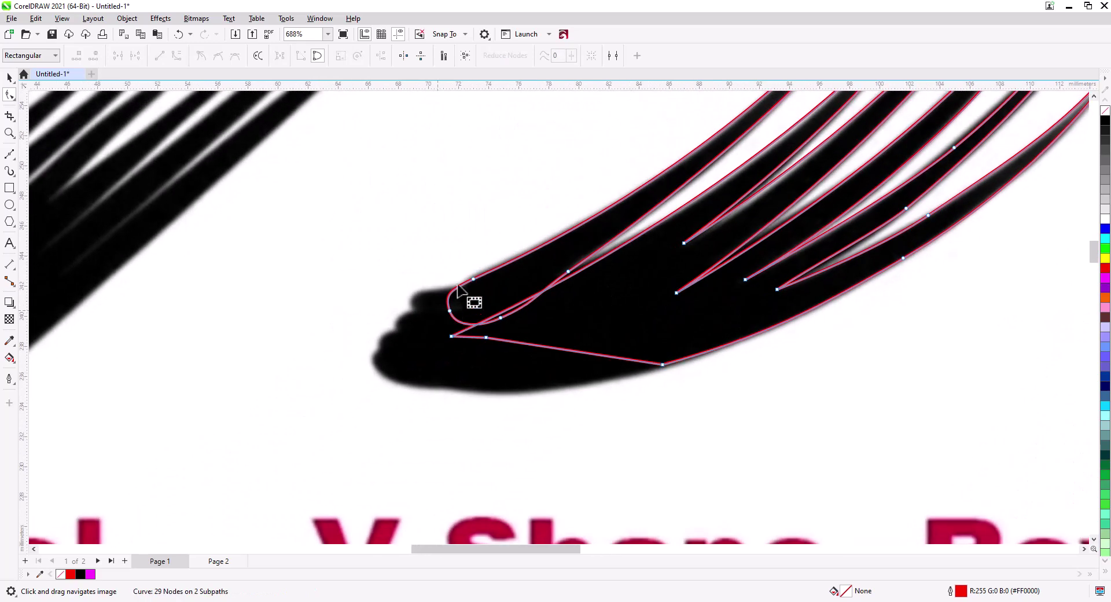
Draw a closed nine-node Bézier polygon about 20 x 7 mm over the V Shape's blunt end, overlapping the red outline.
left_click(10, 154)
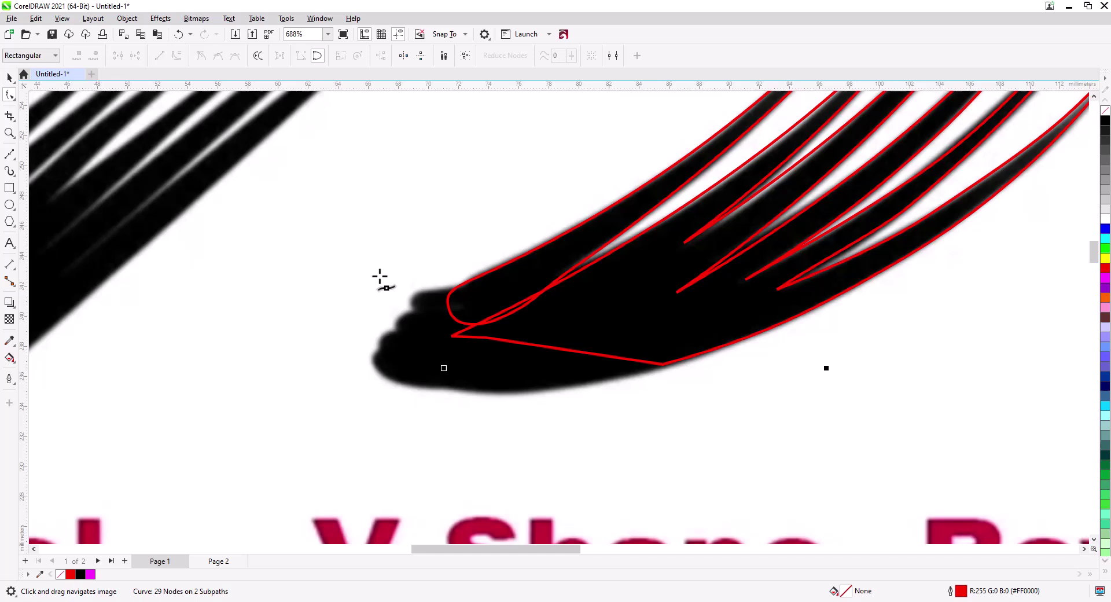
left_click(463, 284)
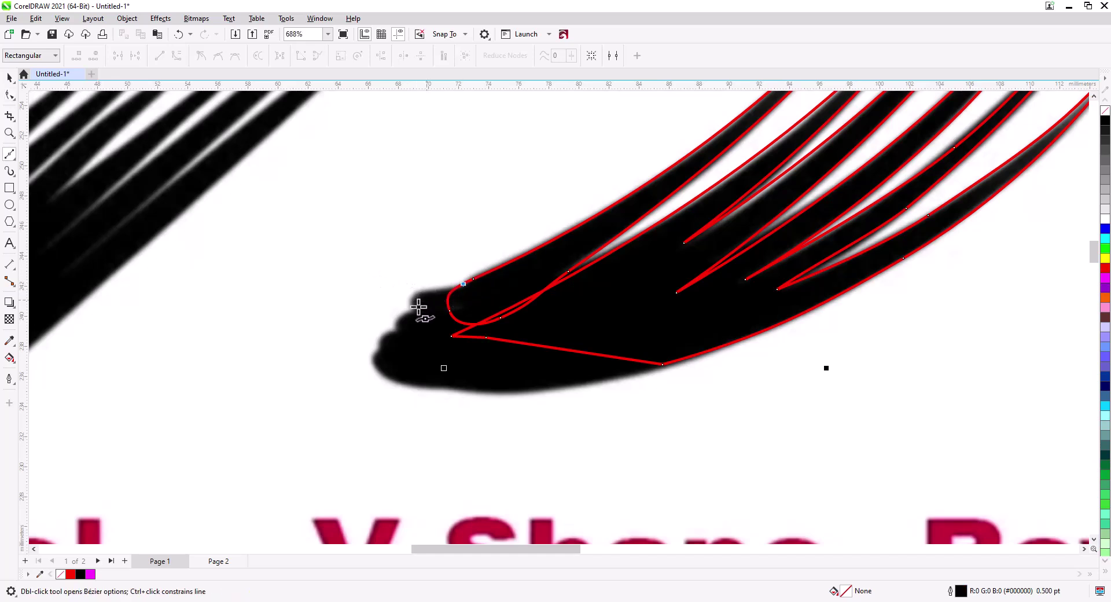
left_click_drag(417, 311, 381, 350)
left_click(423, 387)
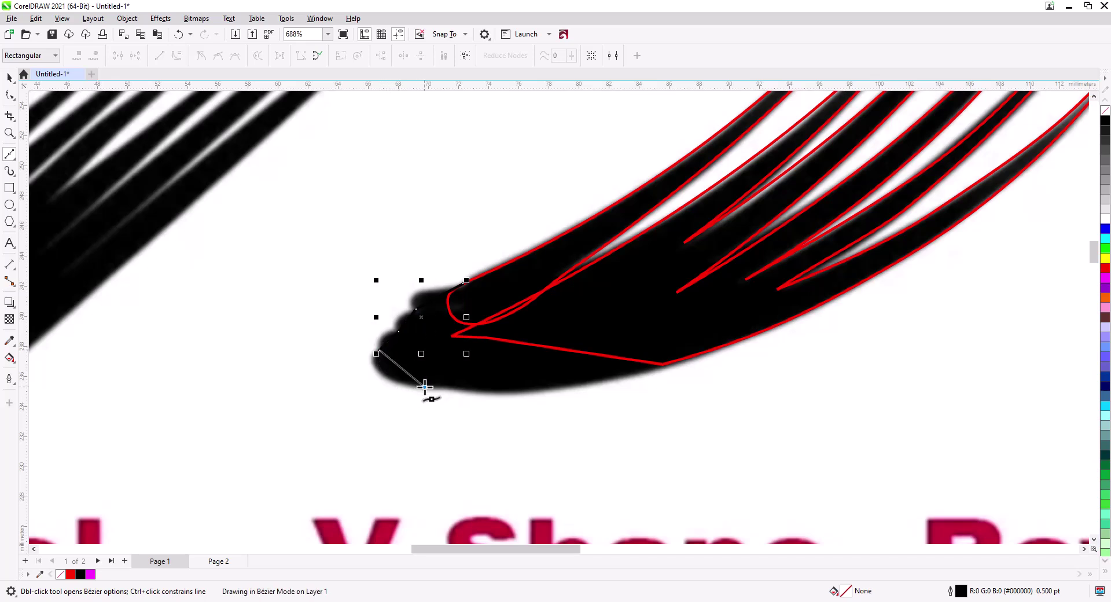
left_click(537, 392)
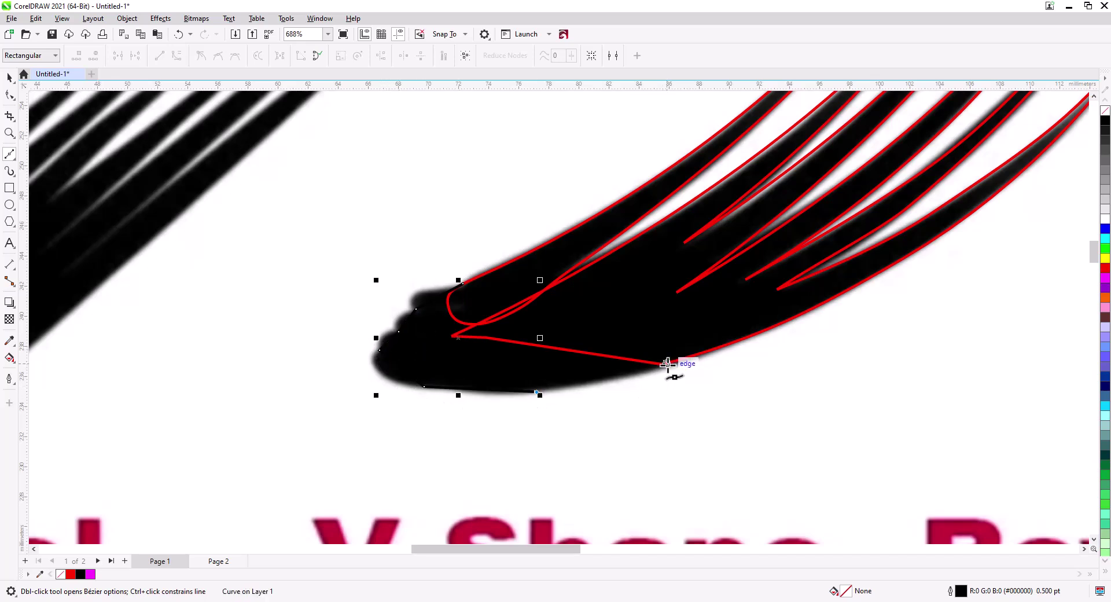
left_click(668, 364)
left_click(668, 328)
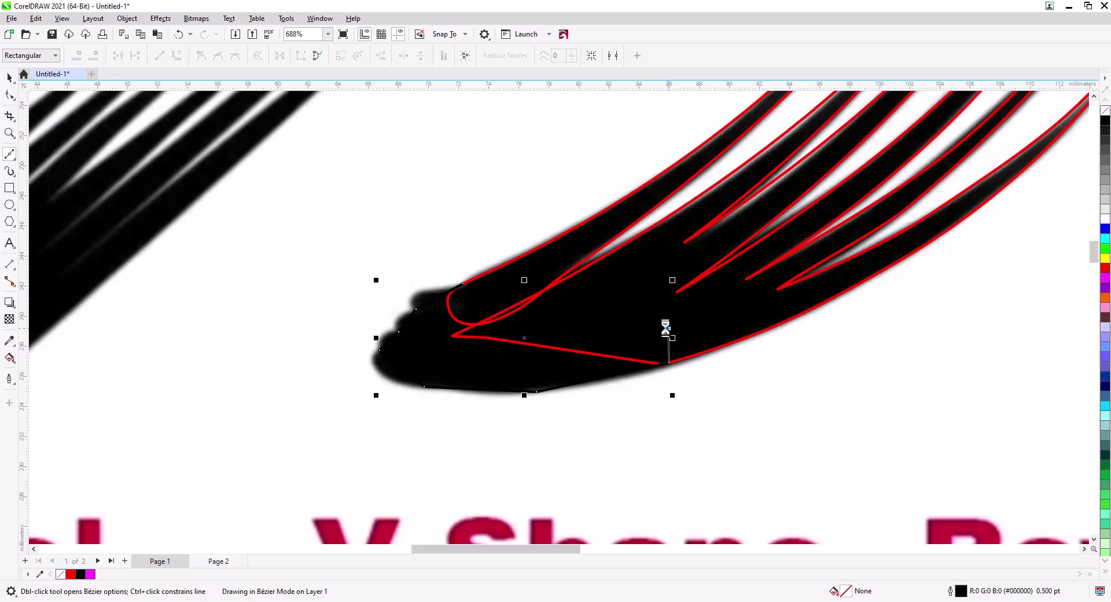
left_click(585, 307)
left_click(466, 286)
Convert the polygon's segments to curves, give it a red outline and bend its outer edges around the scalloped blunt end.
left_click(9, 94)
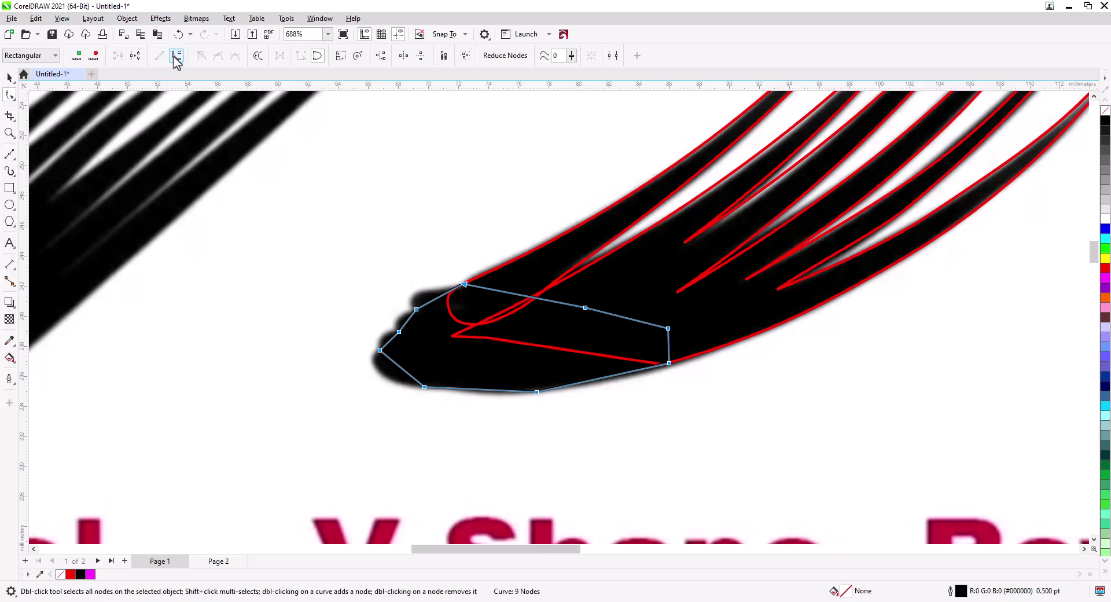
right_click(1105, 268)
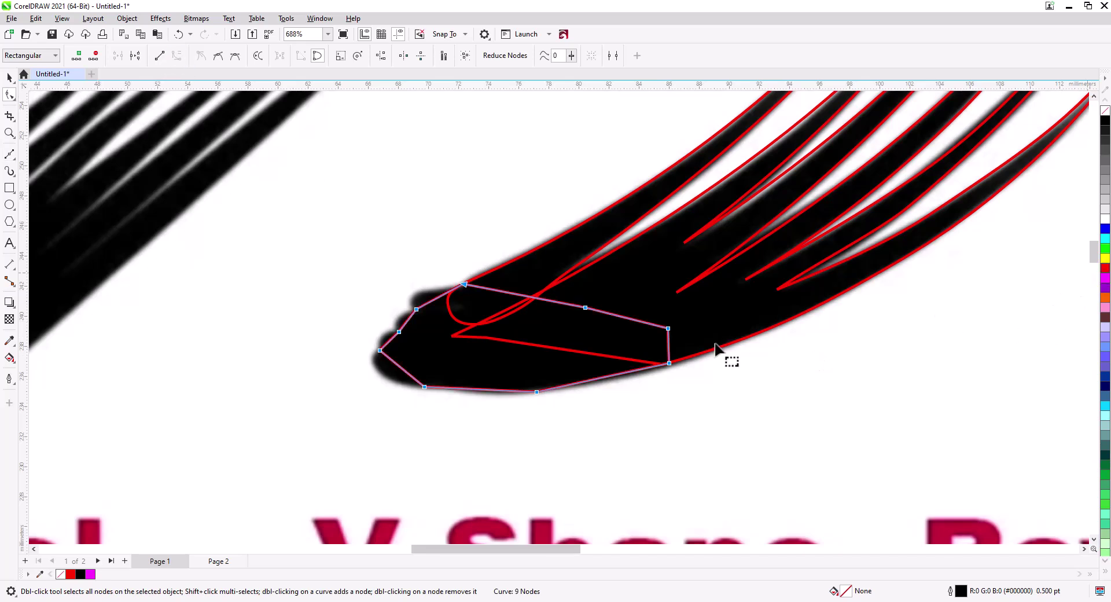
left_click_drag(443, 296, 381, 375)
left_click_drag(486, 389, 497, 402)
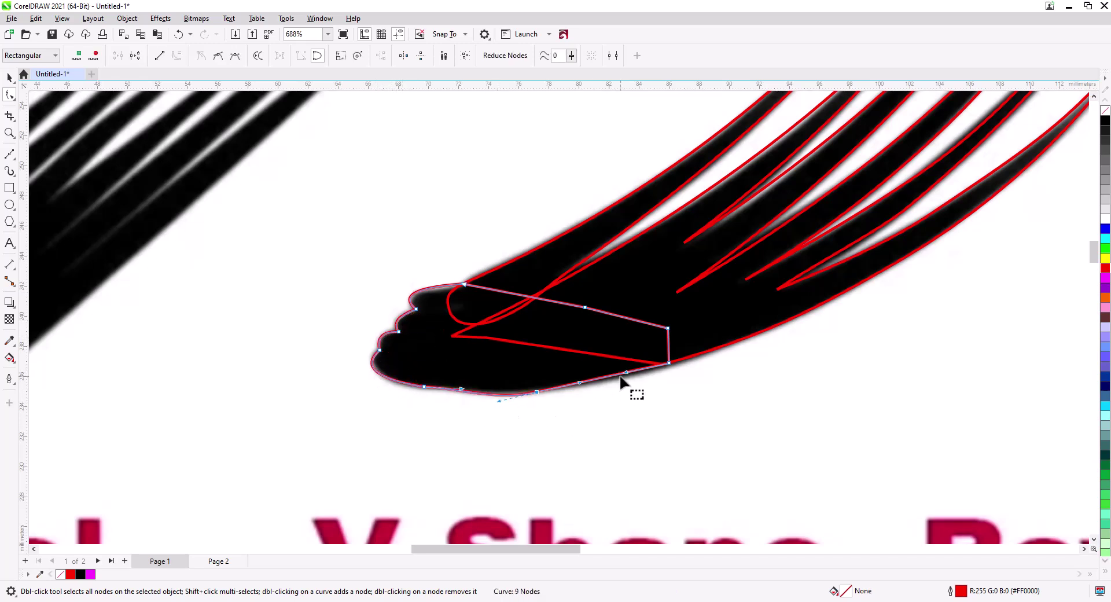
left_click_drag(620, 378, 579, 388)
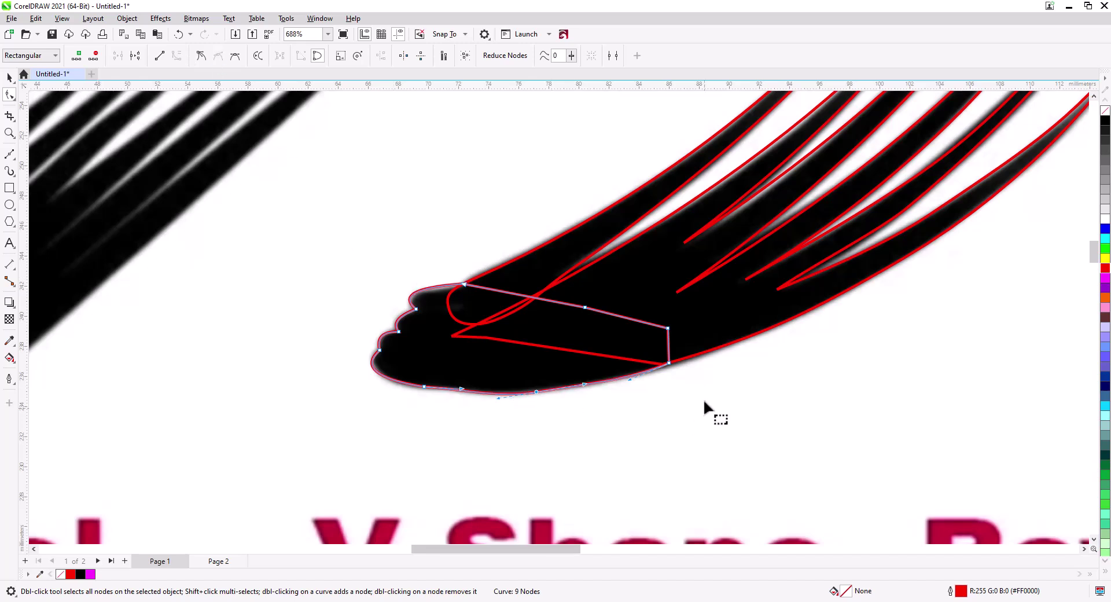
Weld the blunt-end shape and the V Shape outline into one shape.
left_click(10, 77)
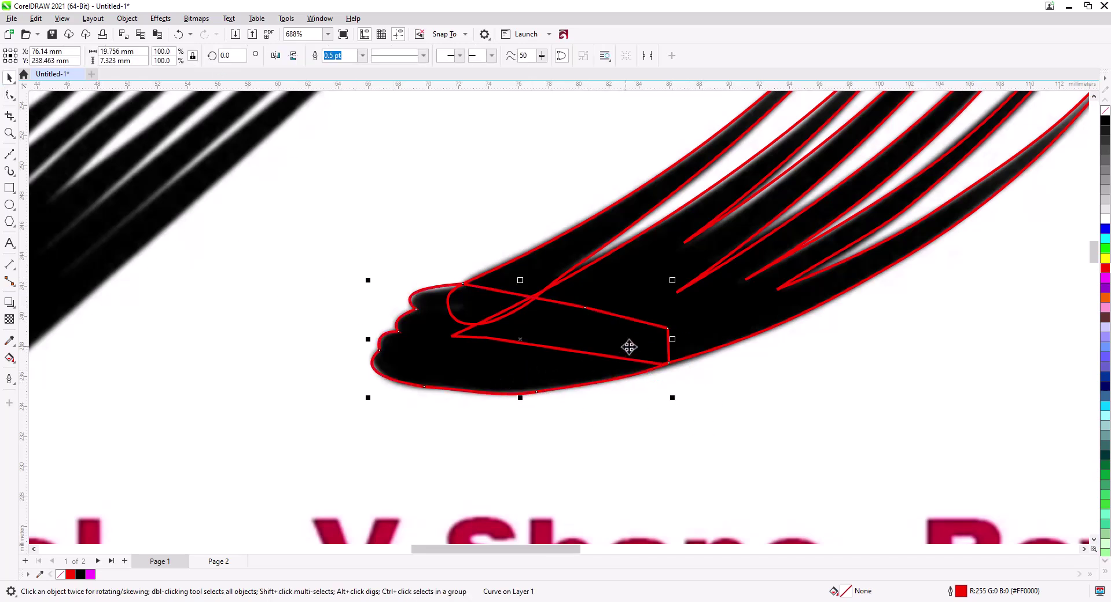
left_click(702, 347, "shift")
key("w")
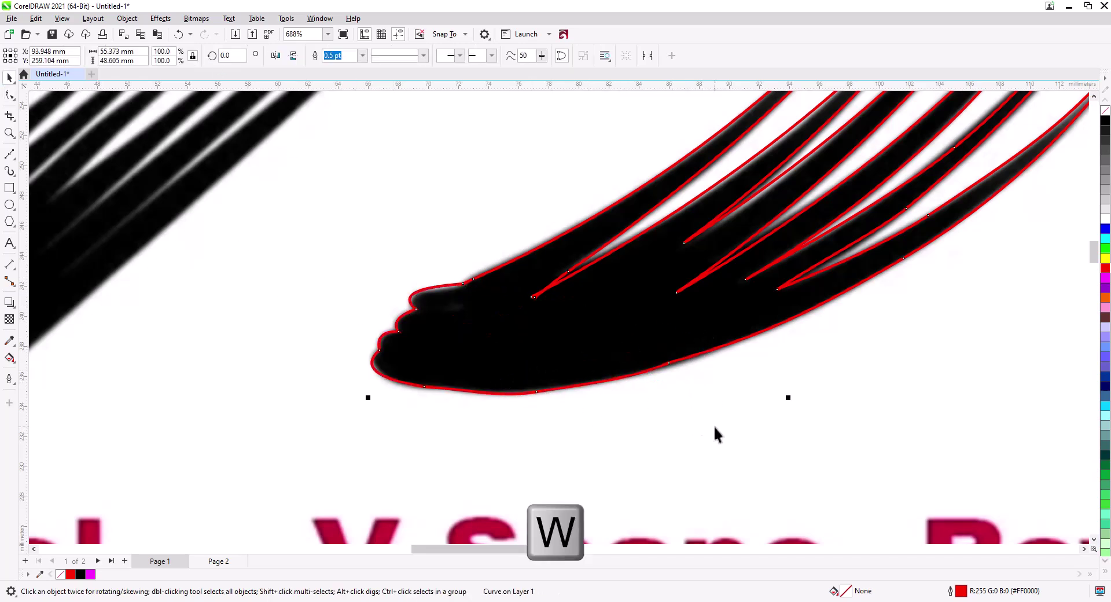
Delete the excess nodes where the weld joins the V Shape's lower edge and adjust the curve handles to smooth it.
left_click(9, 95)
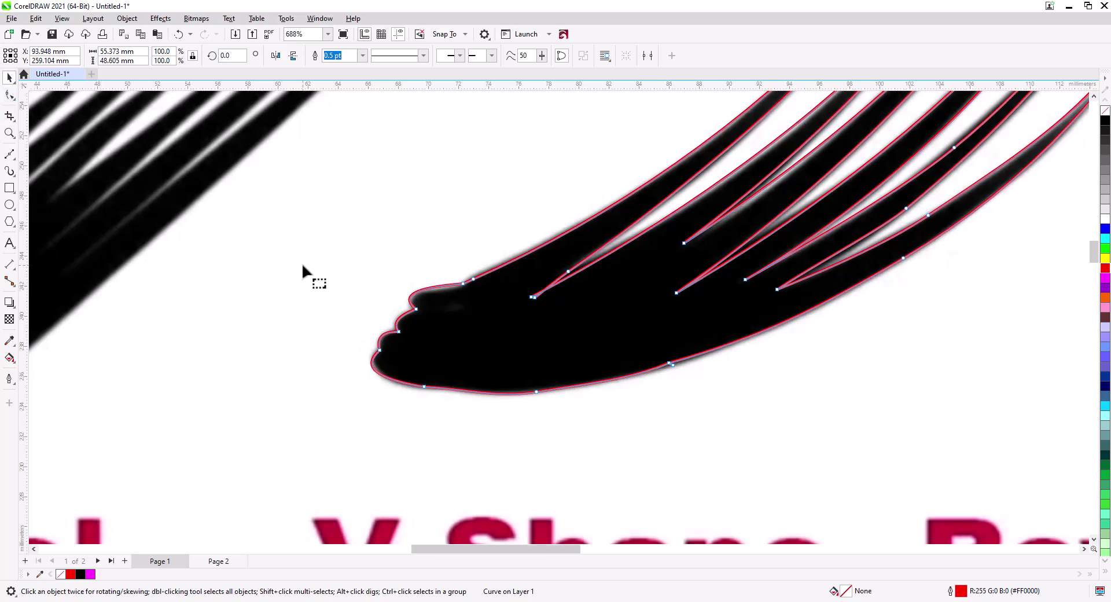
scroll(454, 301, "up", 2)
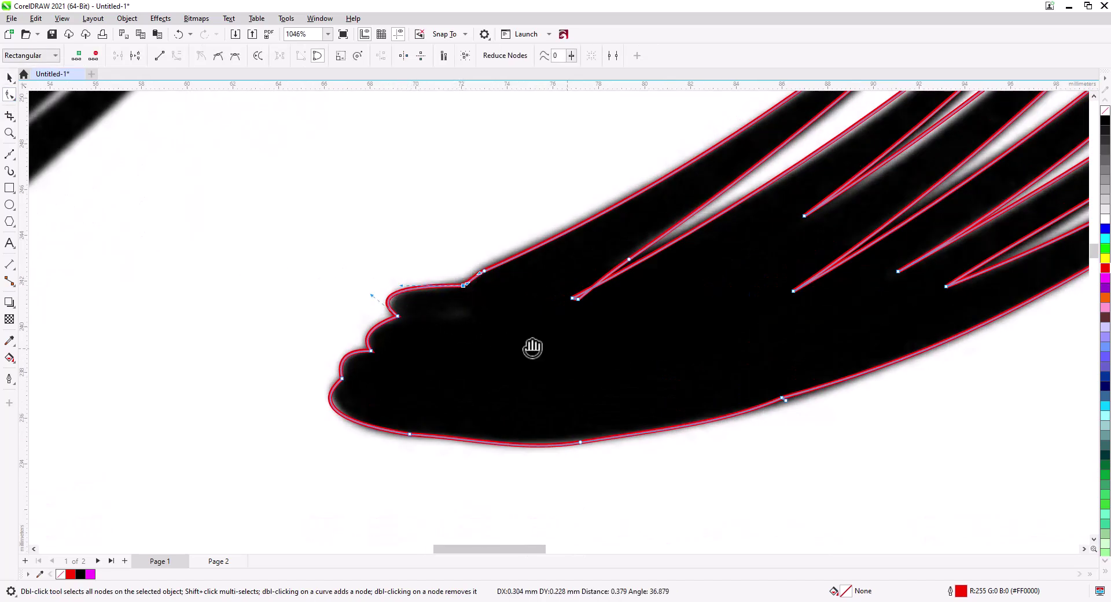
scroll(533, 347, "right", 5)
key("Delete")
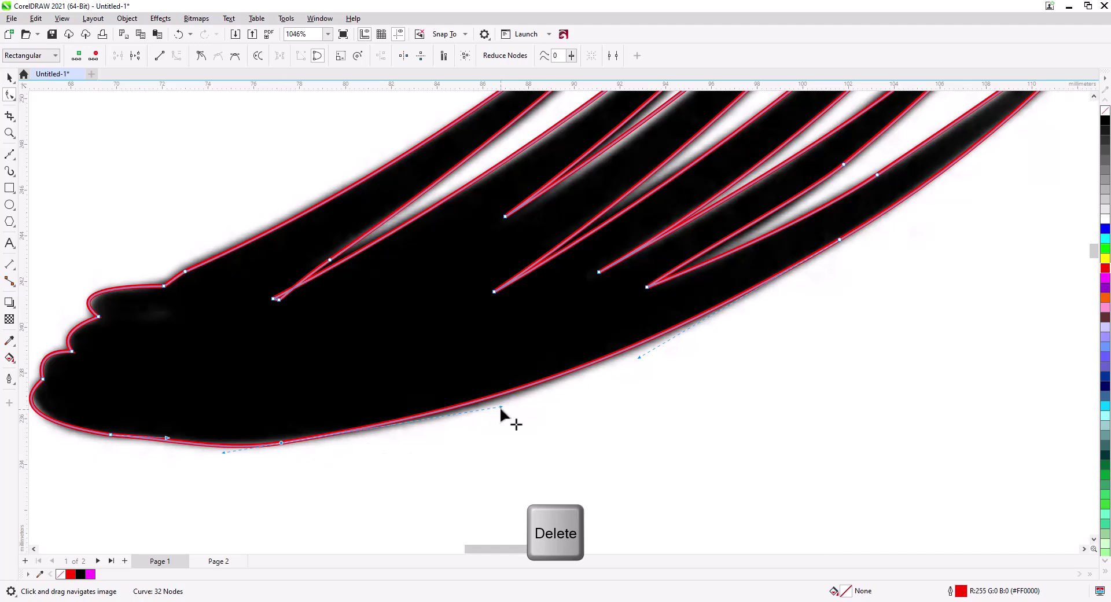
left_click(501, 408)
scroll(397, 433, "down", 4)
Fill the welded V Shape with red and remove its outline.
key("space")
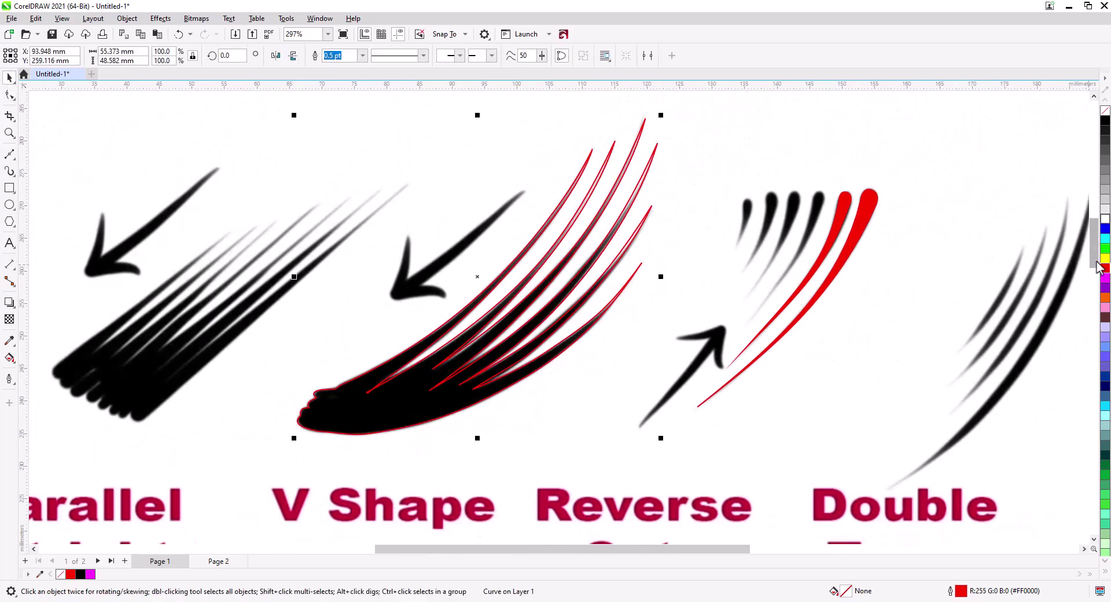
left_click(1105, 267)
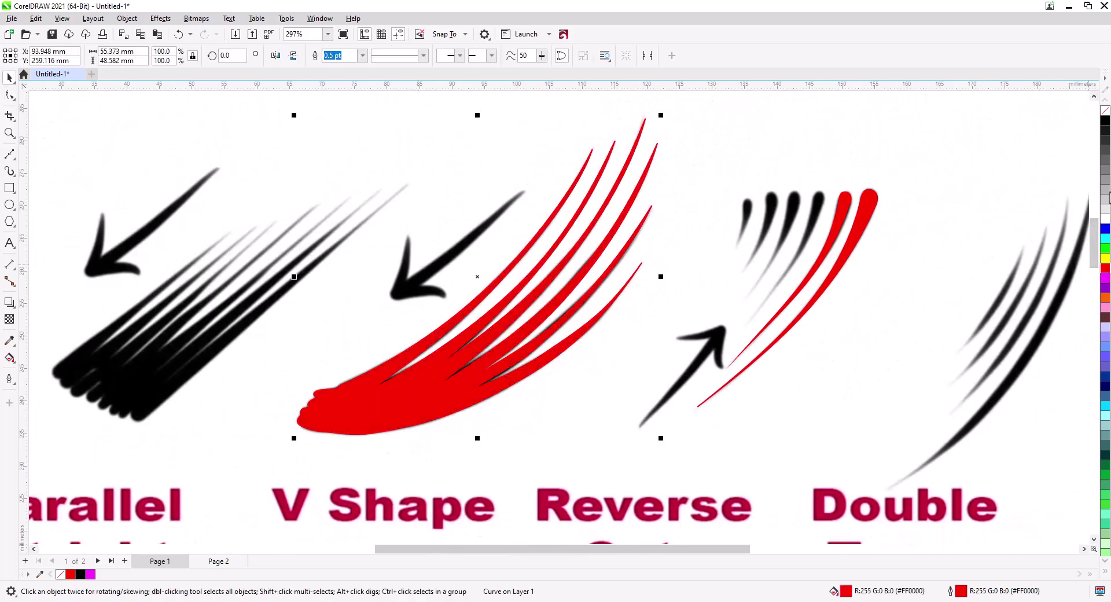
right_click(1105, 112)
key("Escape")
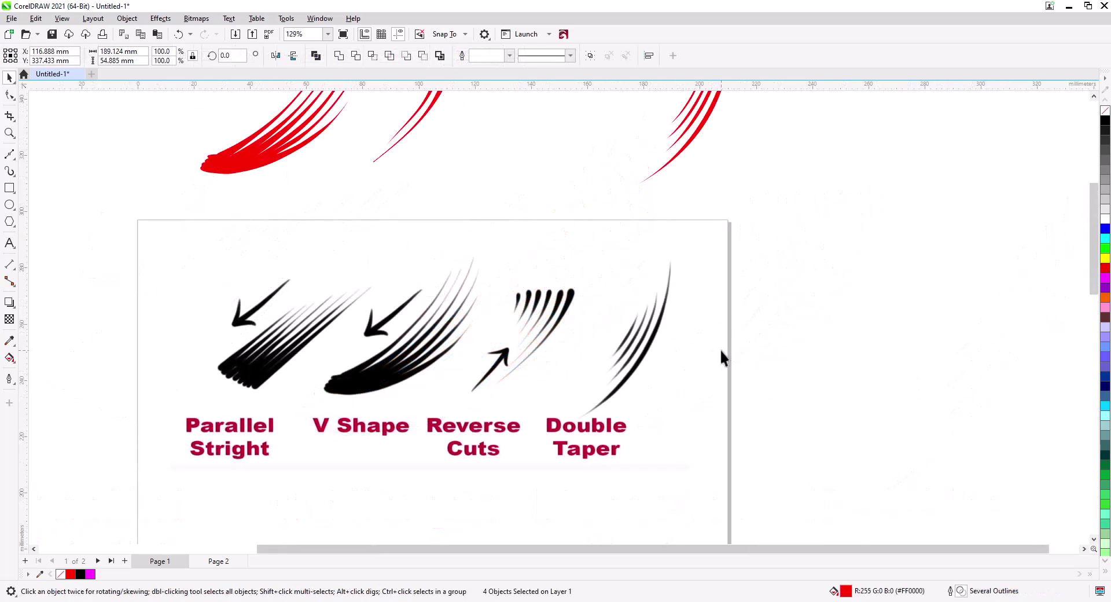
Draw a straight Bézier line from the lower tip to the upper tip of the longest Double Taper stroke.
left_click(720, 348)
scroll(664, 382, "up", 2)
scroll(661, 384, "up", 1)
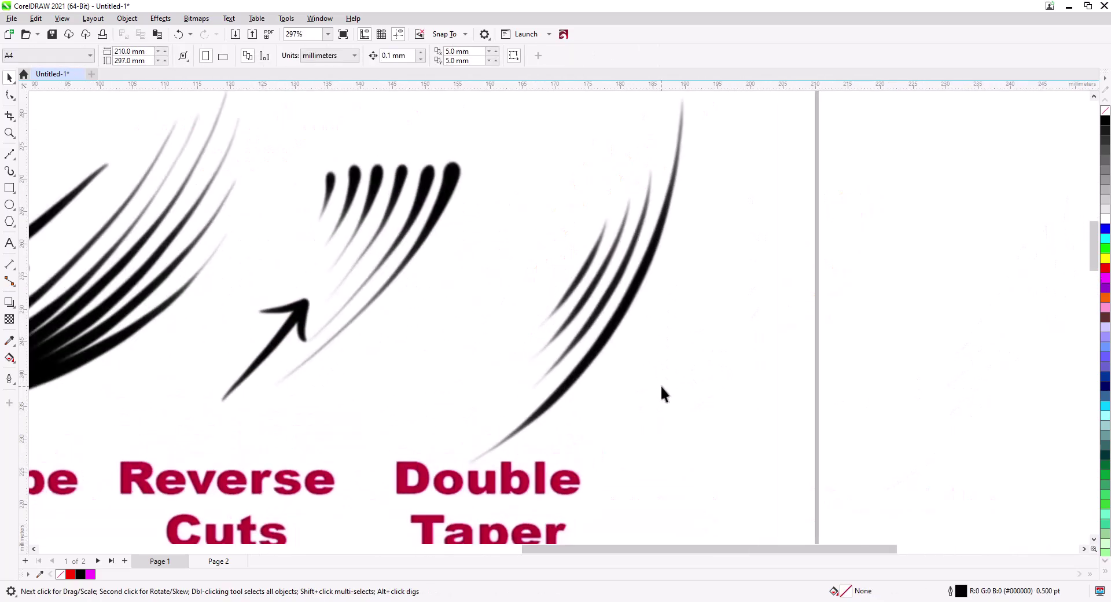
left_click_drag(687, 316, 649, 356)
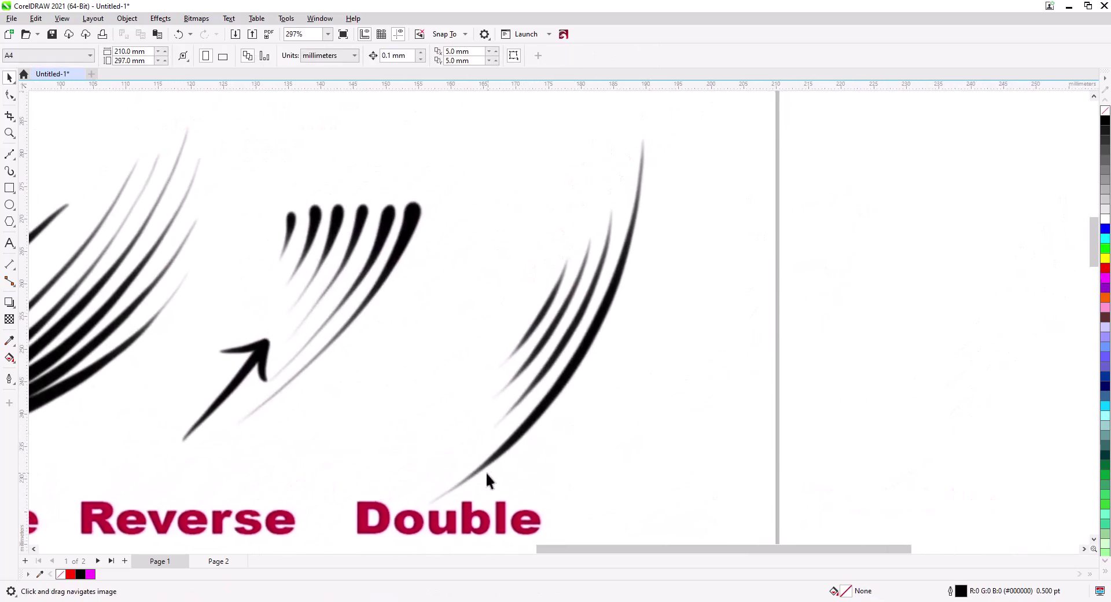
left_click(9, 154)
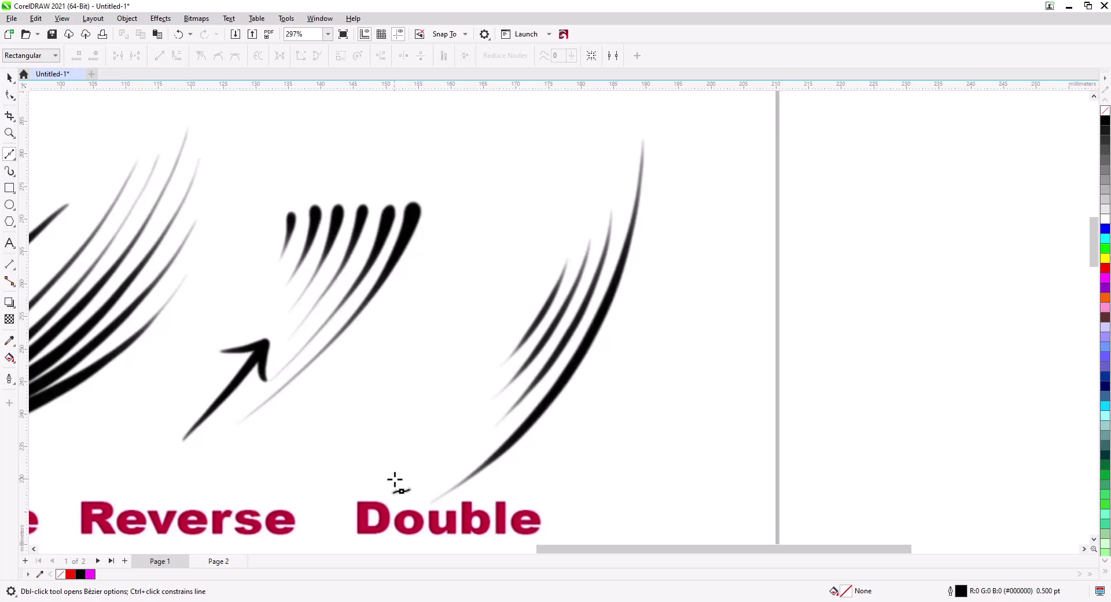
left_click(429, 503)
left_click(644, 143)
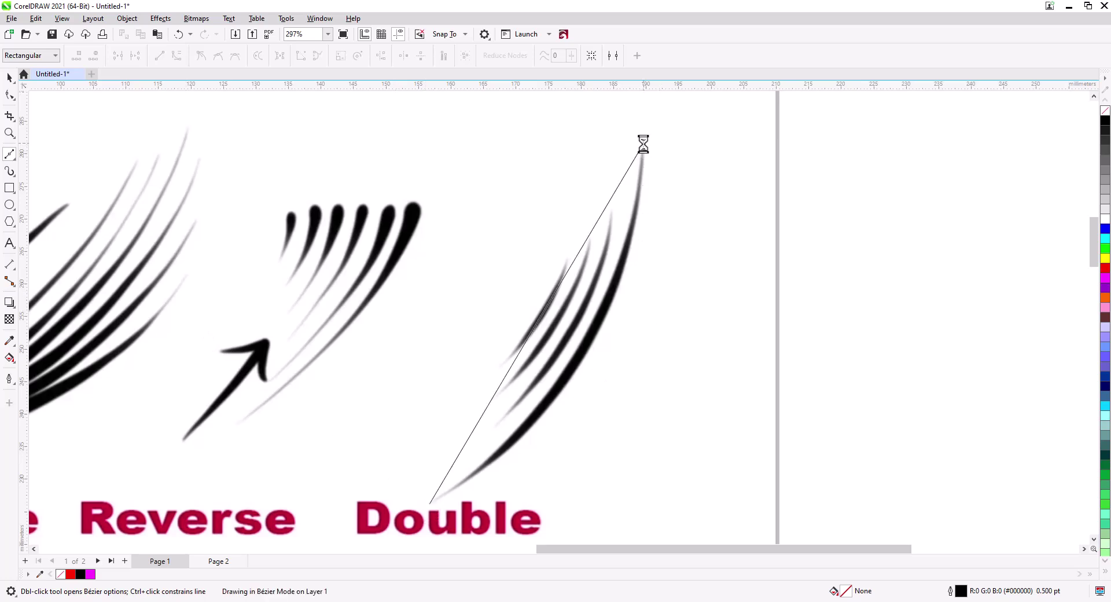
Convert the Double Taper line to a curve, bend it along the longest stroke and color its outline red.
left_click(9, 95)
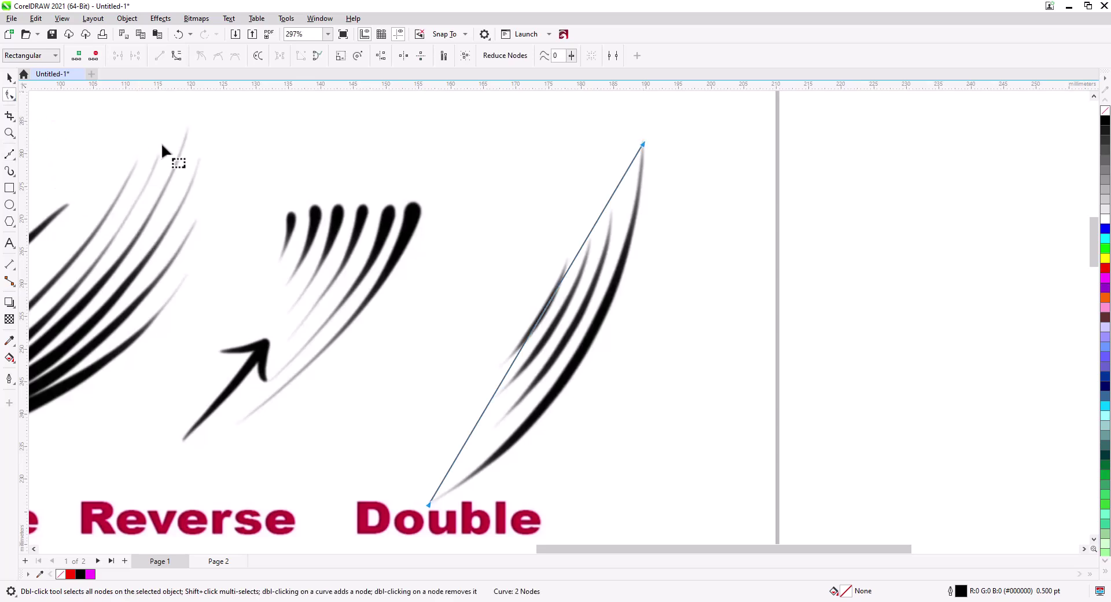
left_click(176, 56)
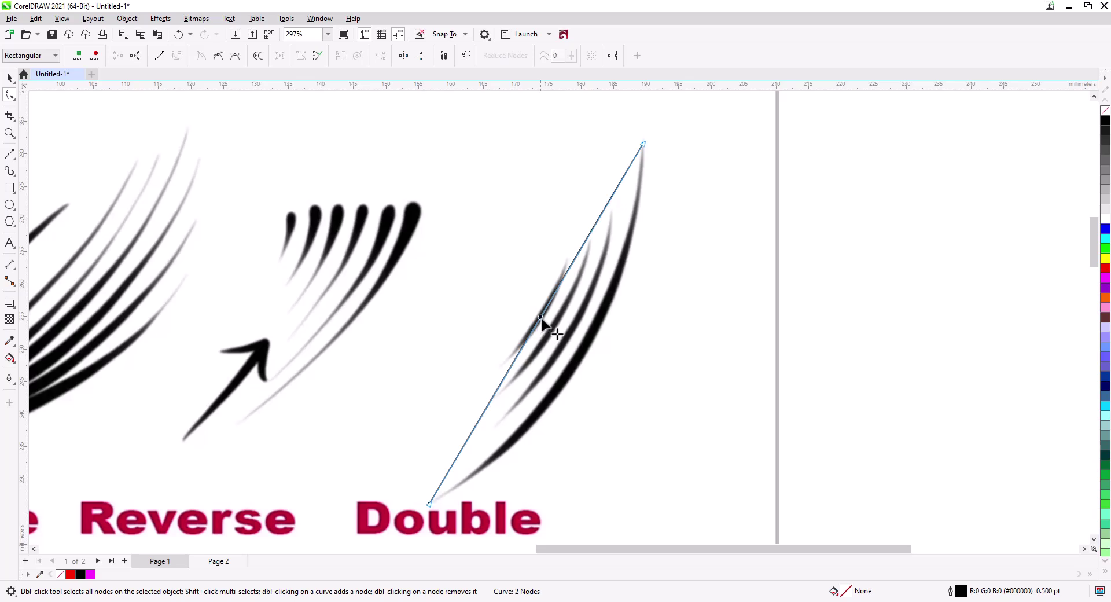
left_click_drag(542, 323, 585, 351)
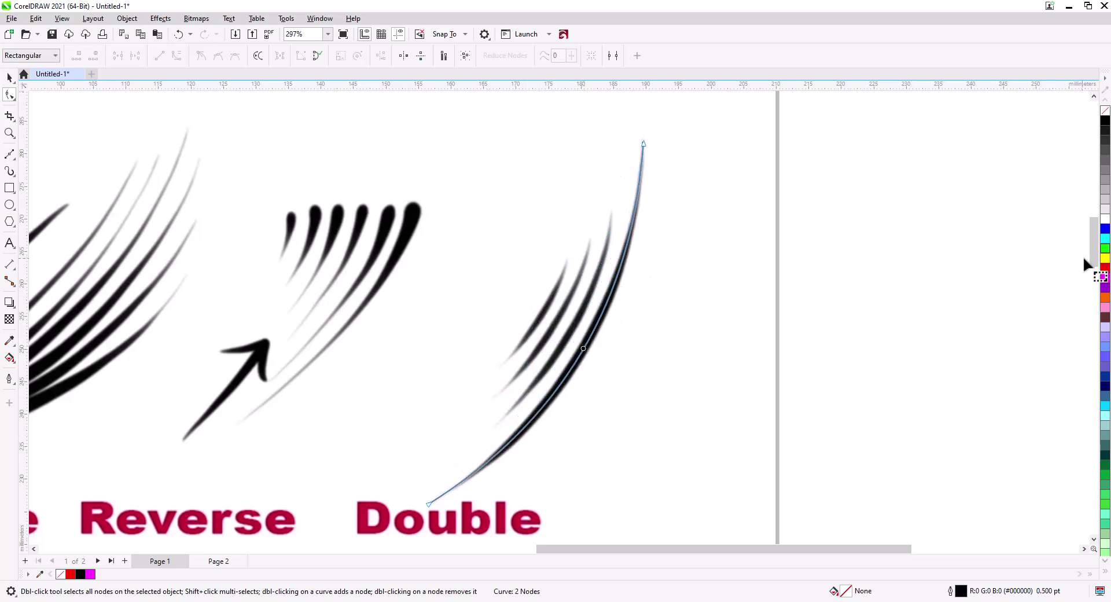
right_click(1106, 269)
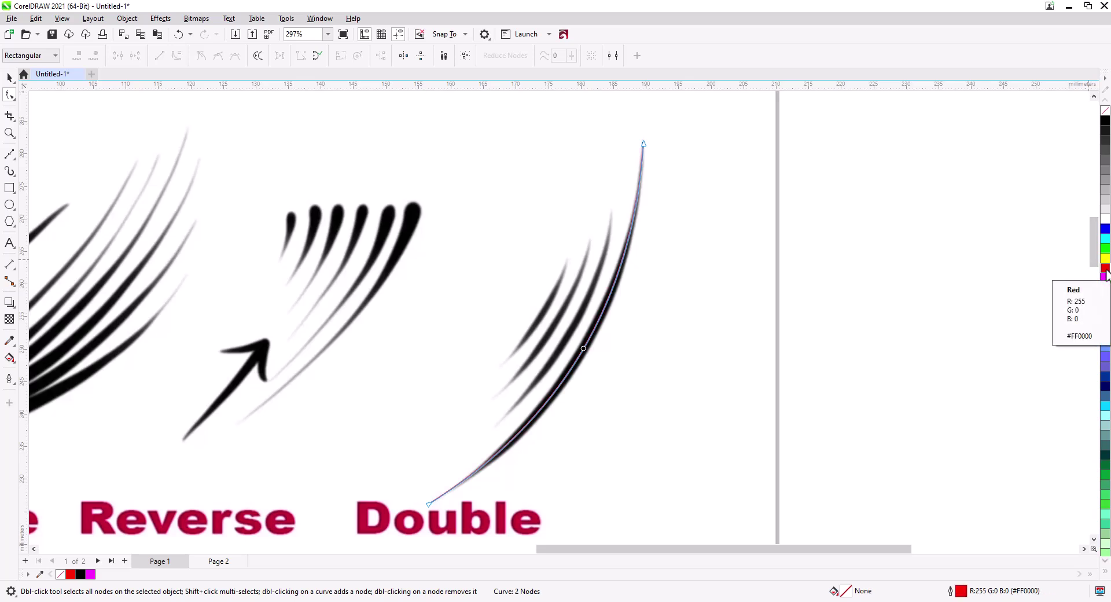
Set the Double Taper curve's outline width to 1.0 pt.
left_click(8, 79)
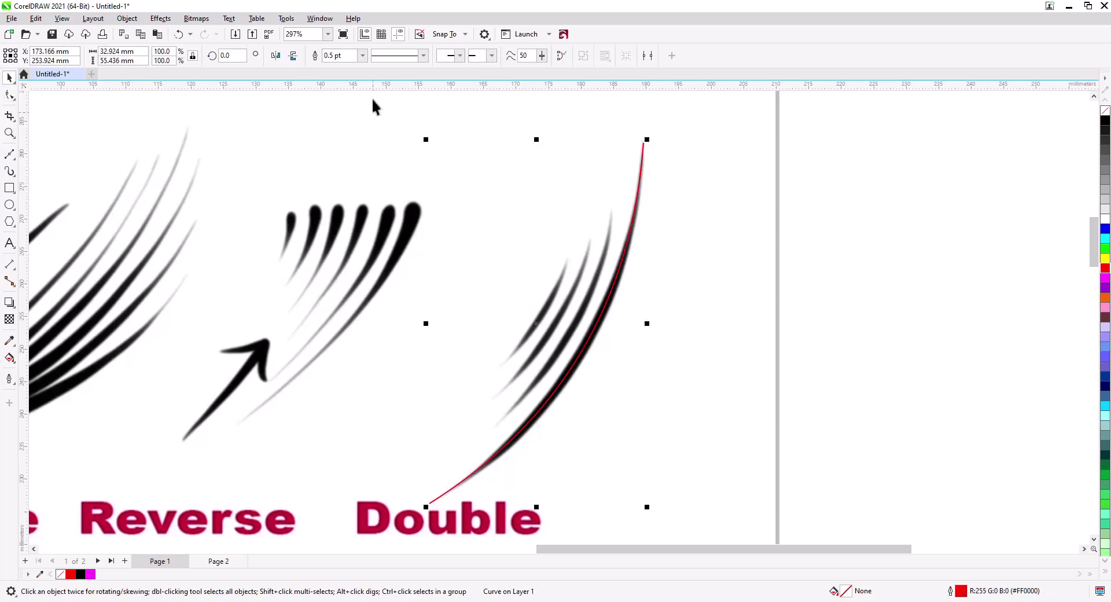
left_click(362, 55)
left_click(350, 103)
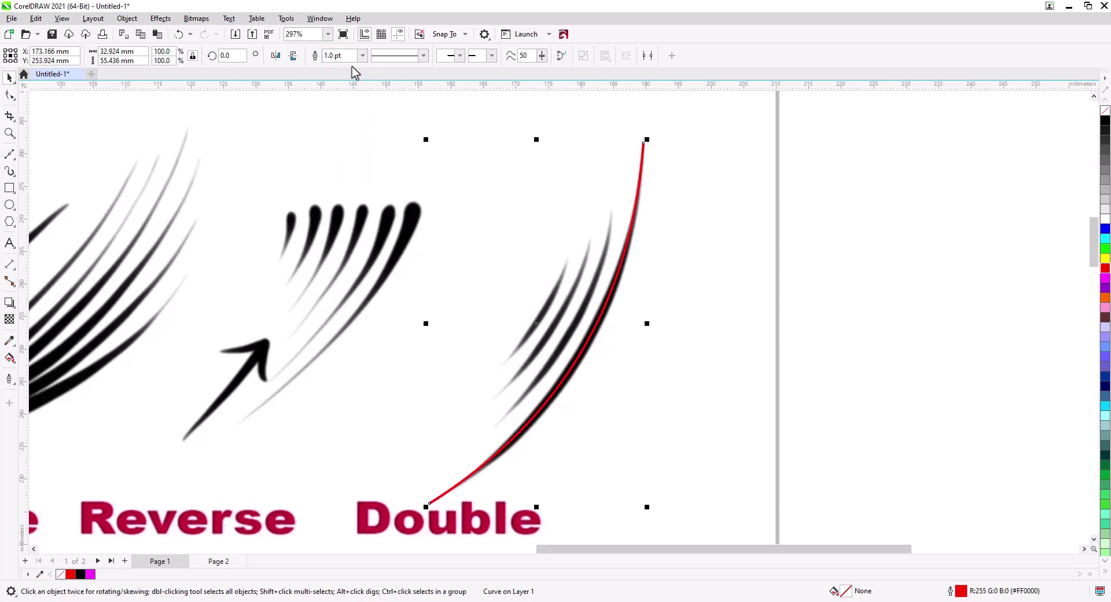
Apply the first Default Strokes artistic media preset to the Double Taper curve and color its fill and outline red.
left_click(319, 18)
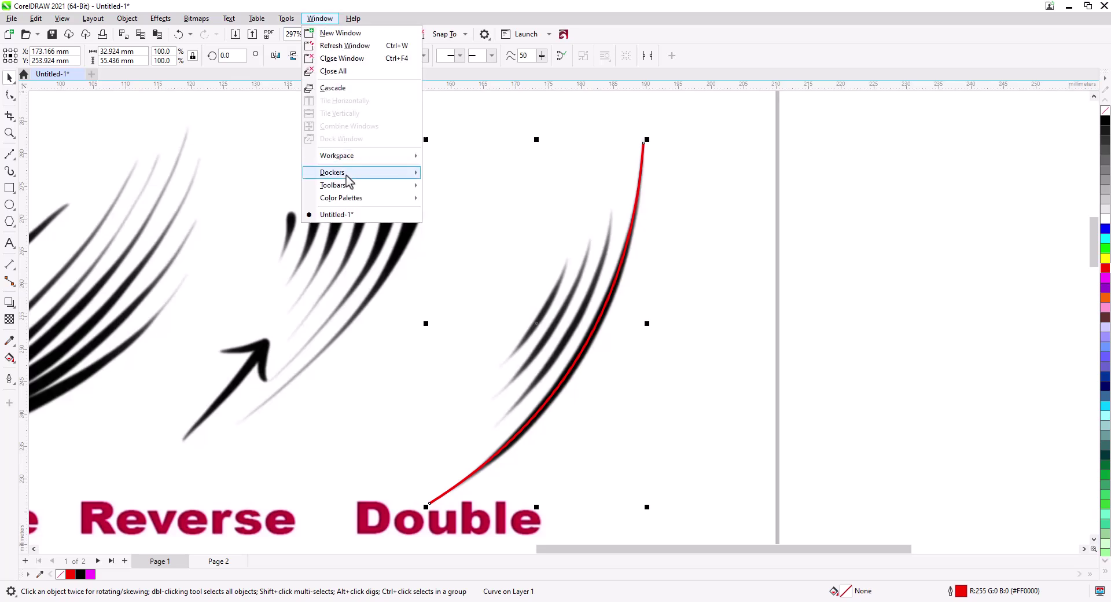
mouse_move(347, 177)
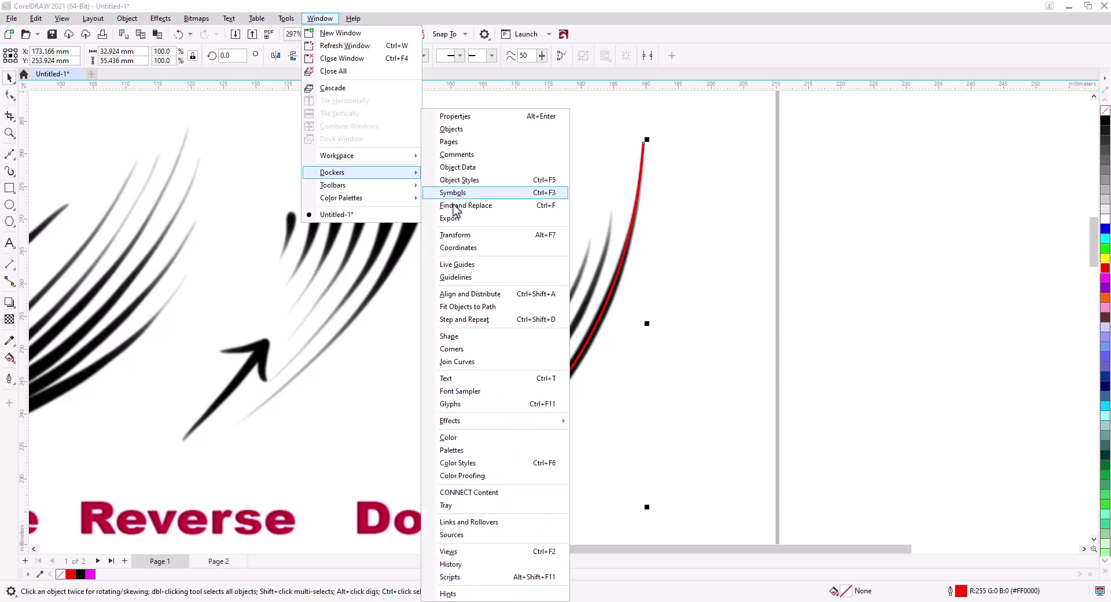
mouse_move(538, 422)
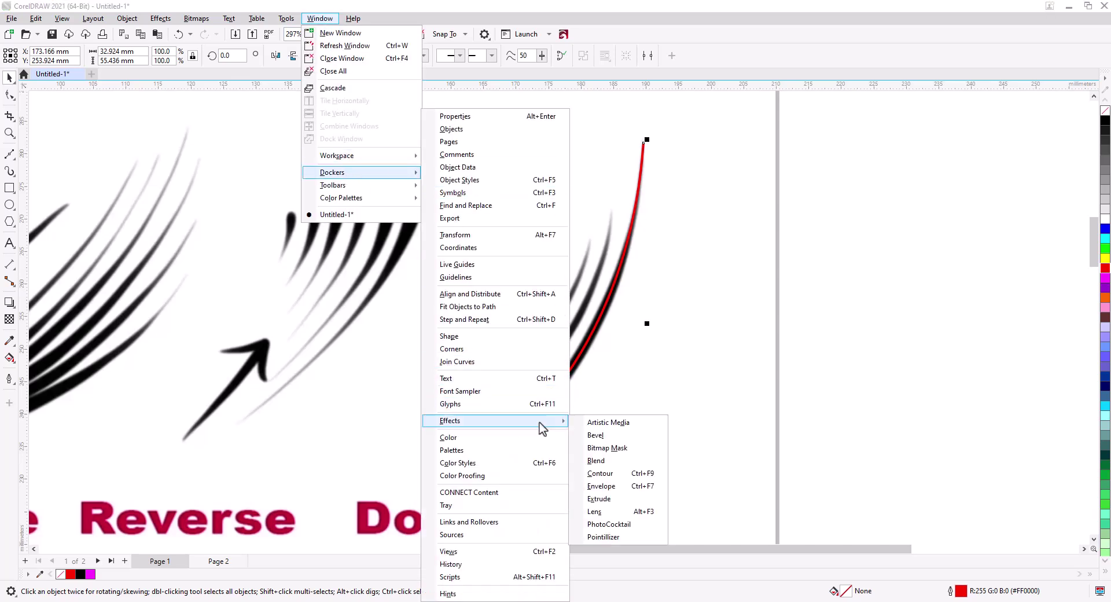
left_click(613, 423)
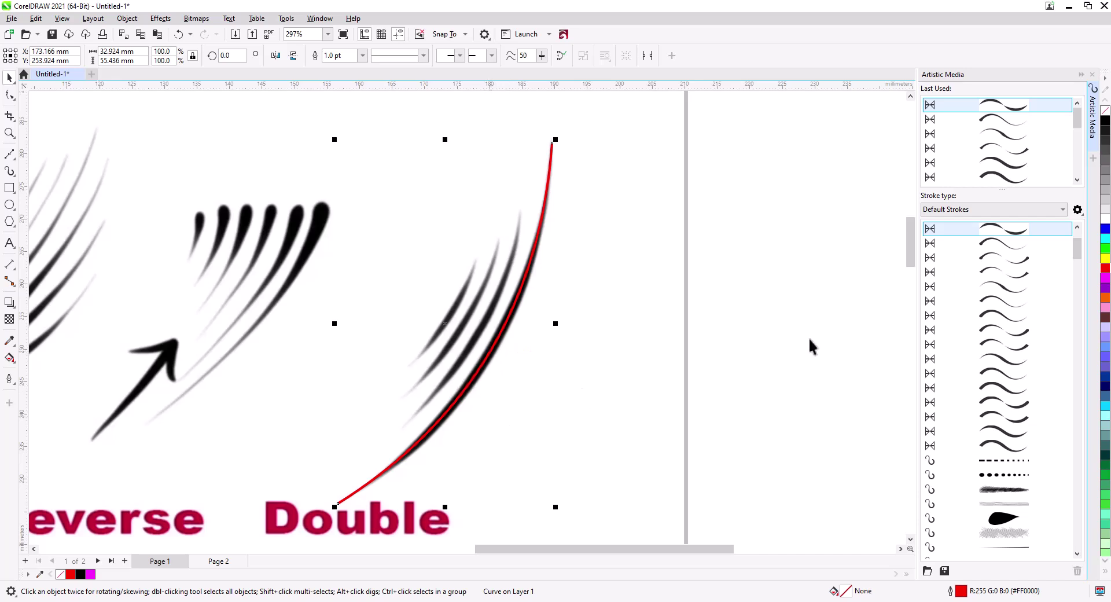
left_click(994, 231)
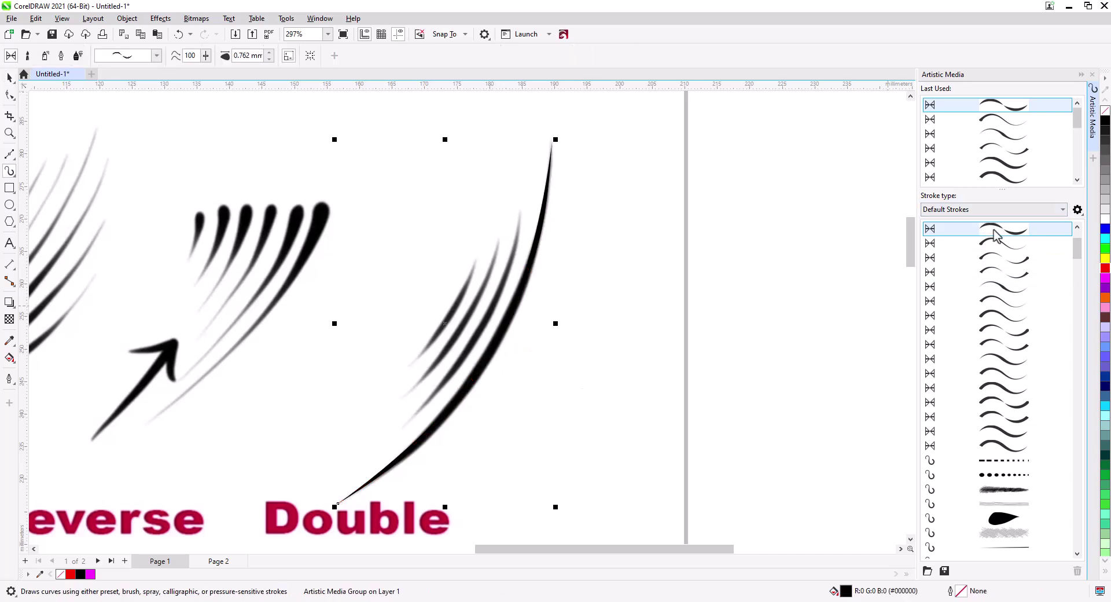
left_click(1107, 269)
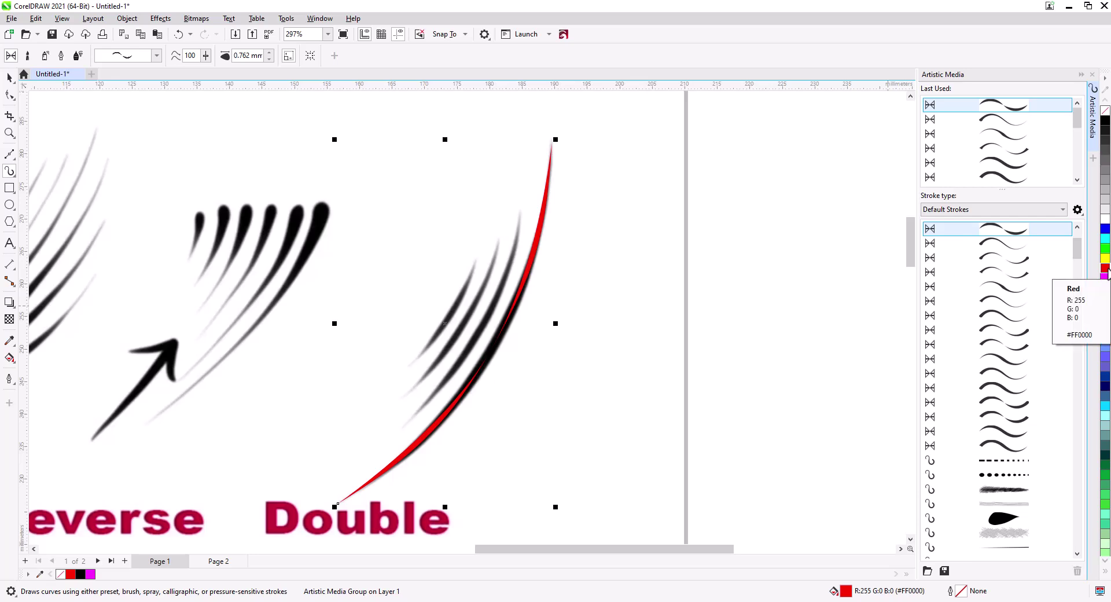
right_click(1106, 269)
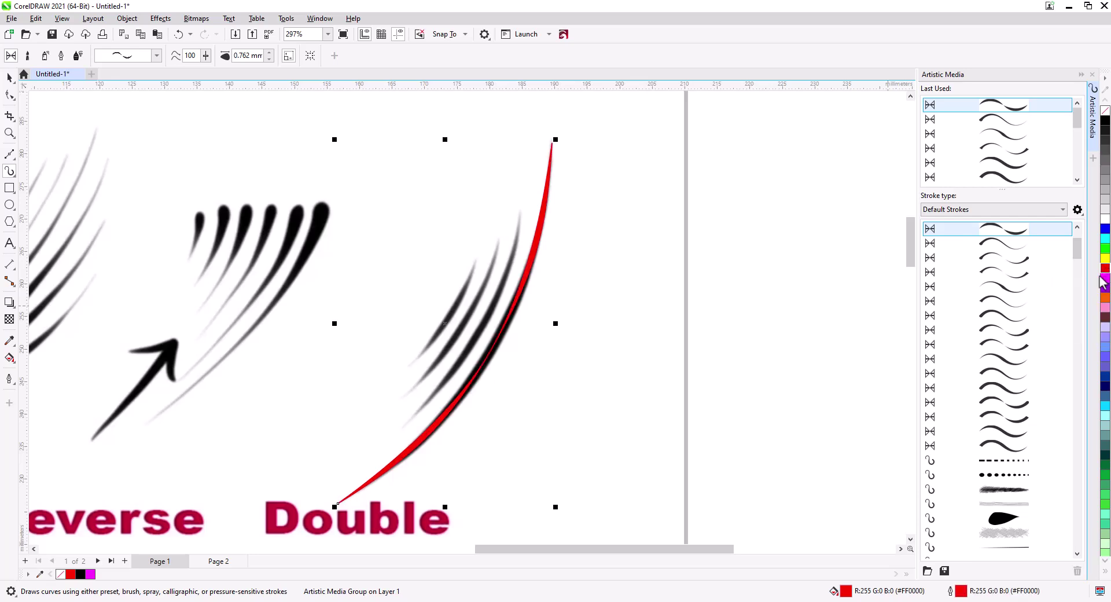
Set the Double Taper stroke's artistic media width to 2.262 mm and apply the preset that tapers to a point at both ends.
left_click(1018, 250)
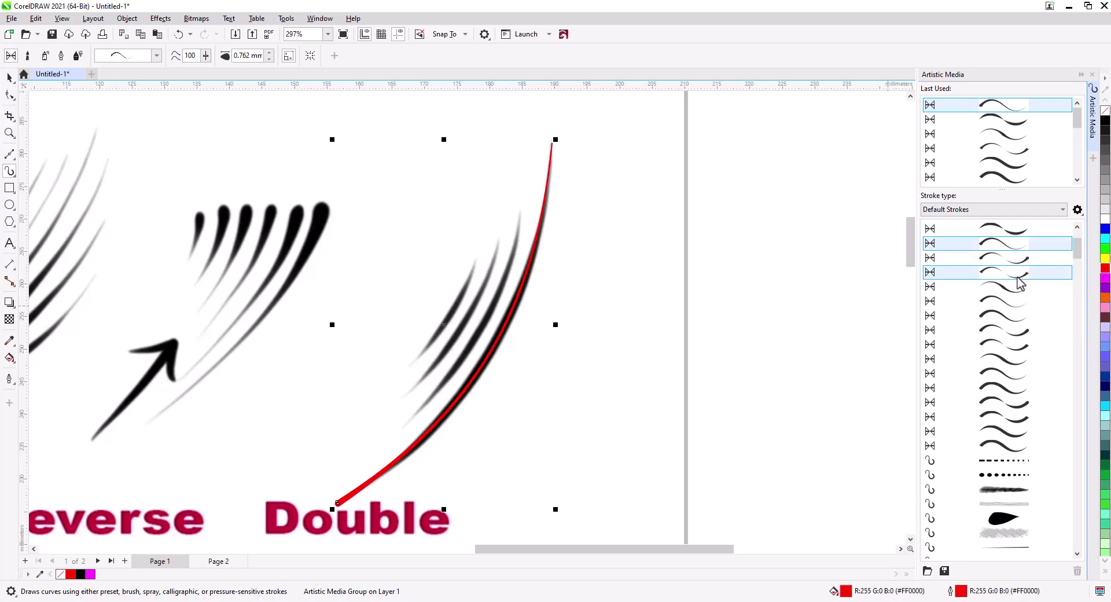
left_click(1019, 257)
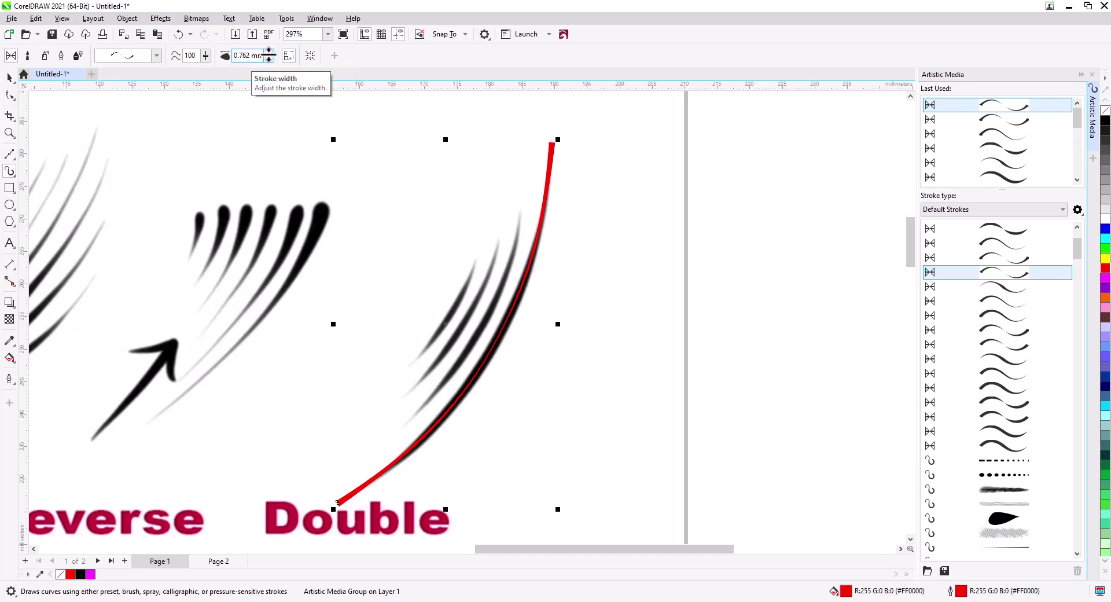
left_click(269, 53)
left_click(269, 52)
left_click(269, 52)
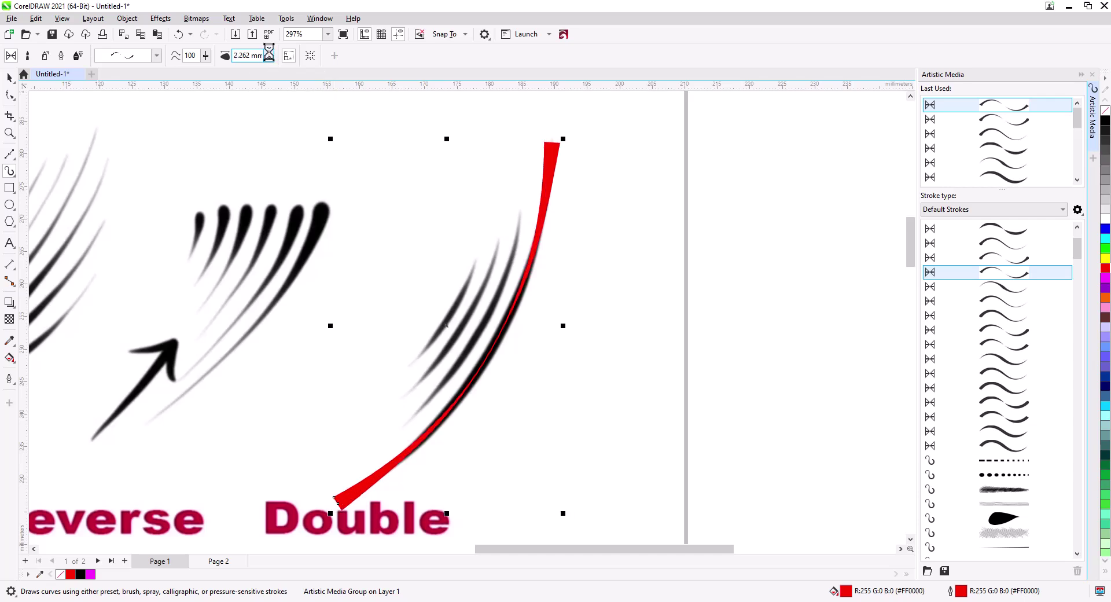
left_click(1019, 288)
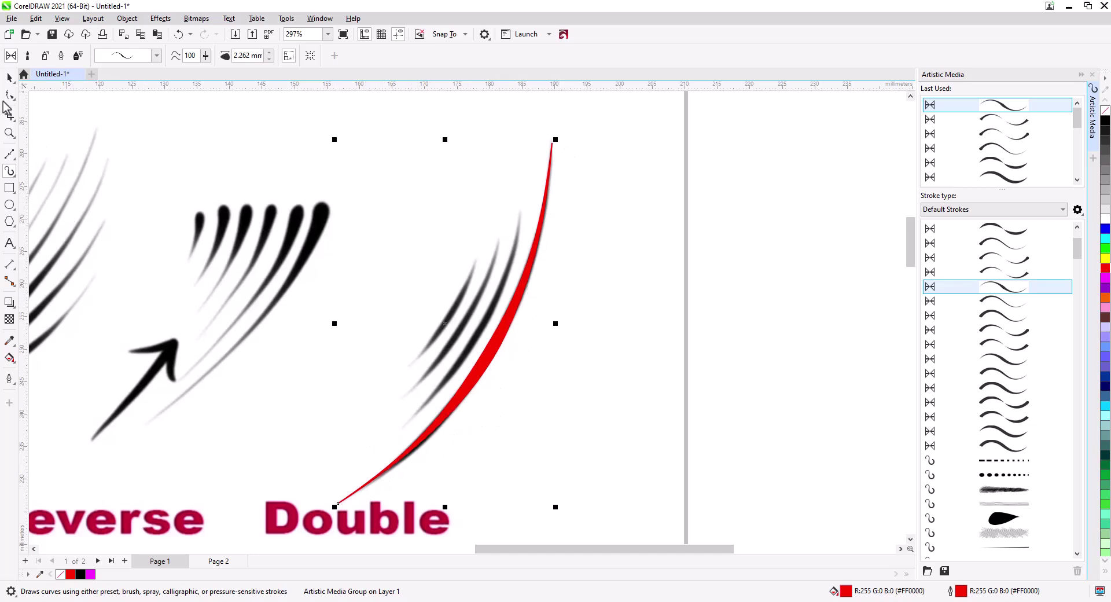
left_click(9, 78)
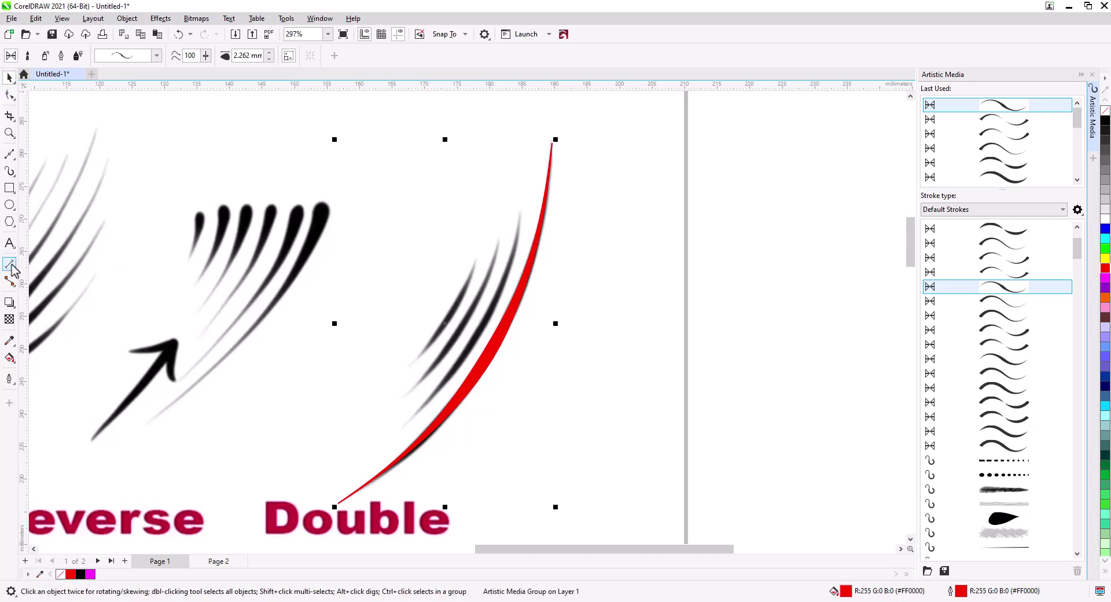
Draw a Bézier line between the tips of the second-longest Double Taper stroke and bend it along the reference.
left_click(9, 154)
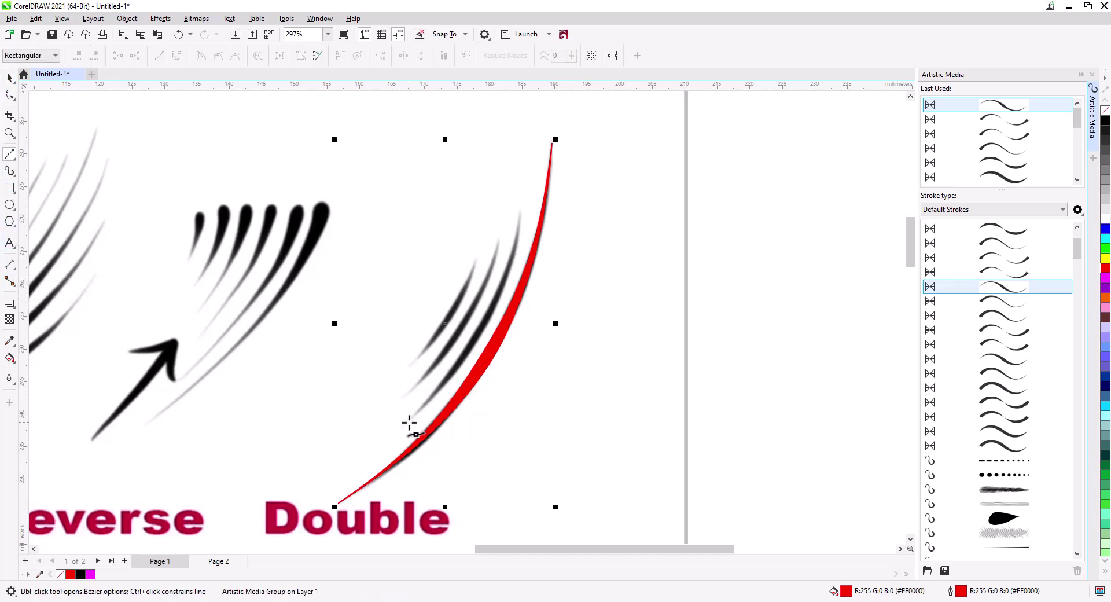
left_click(403, 427)
left_click(519, 213)
key("F10")
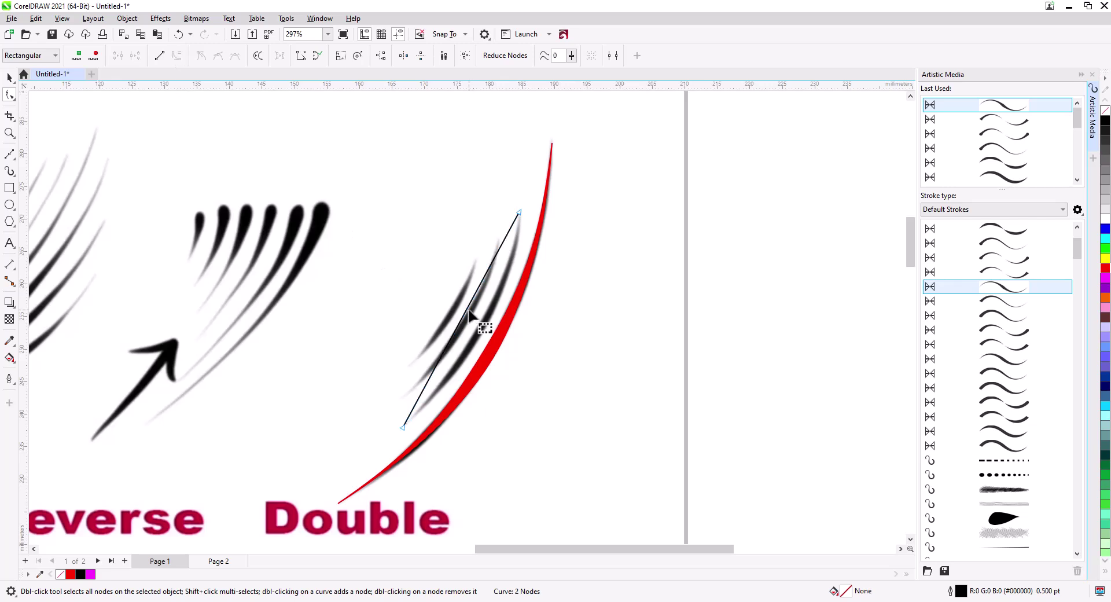
left_click_drag(469, 312, 485, 324)
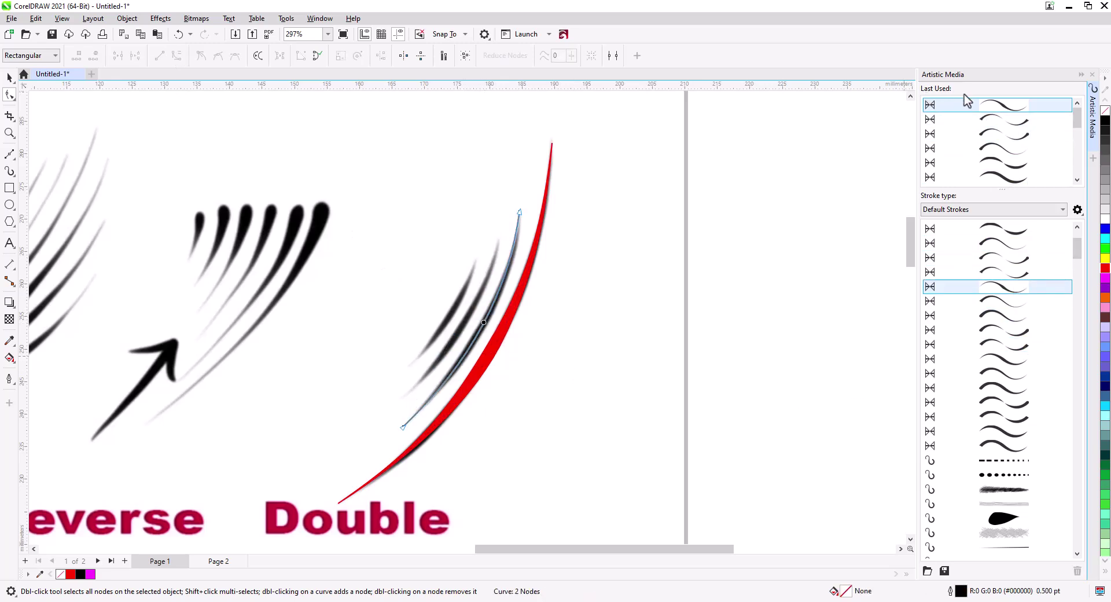
Apply the last used tapered artistic media preset to the second curve, with a 1.262 mm stroke width and red color.
left_click(1001, 106)
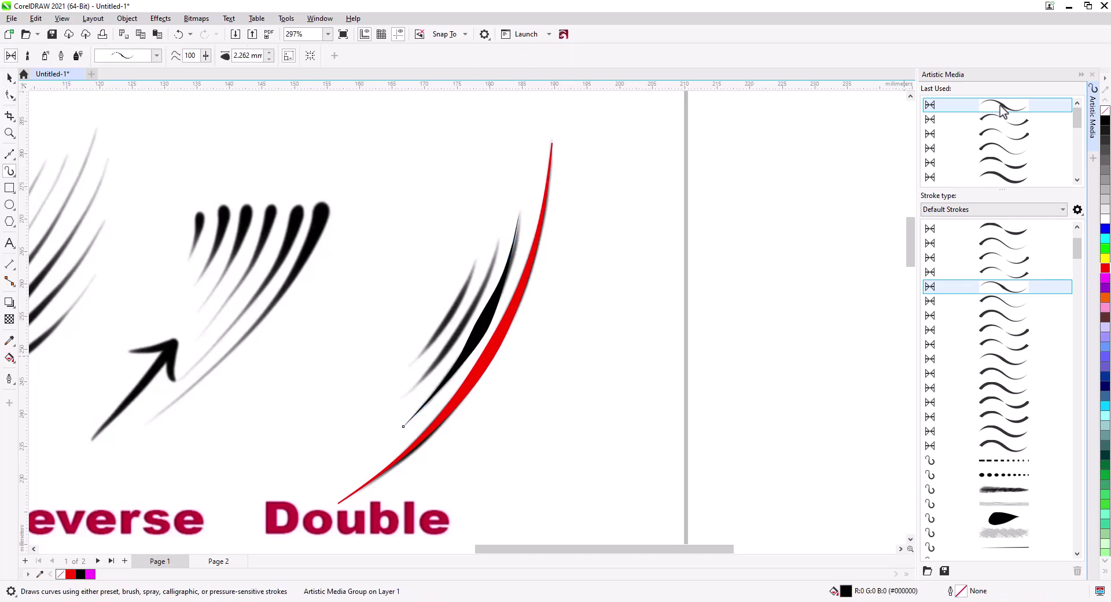
left_click(270, 58)
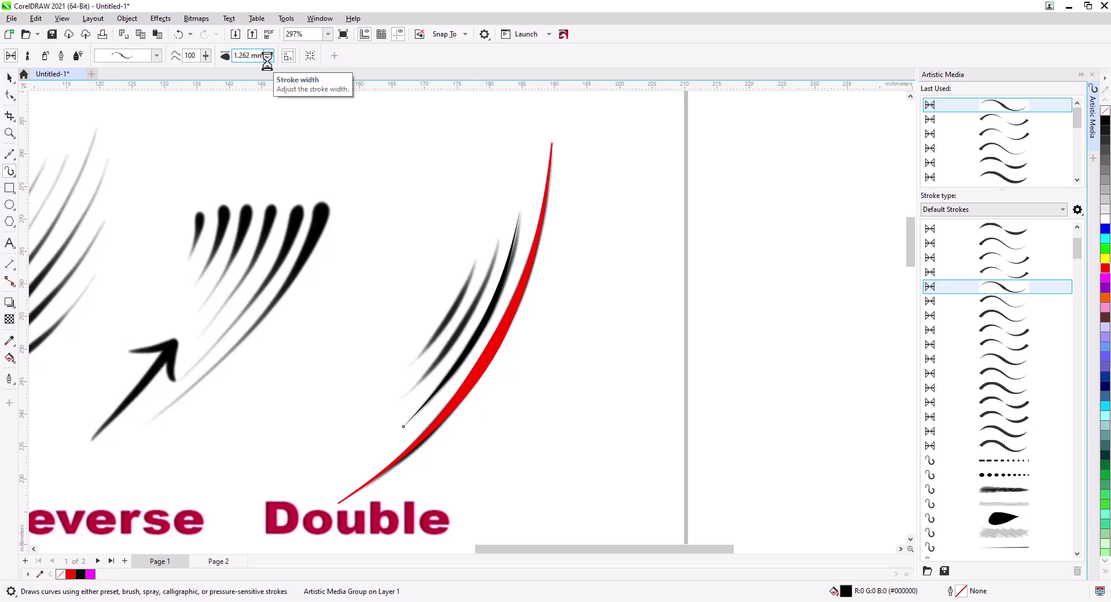
left_click(1105, 268)
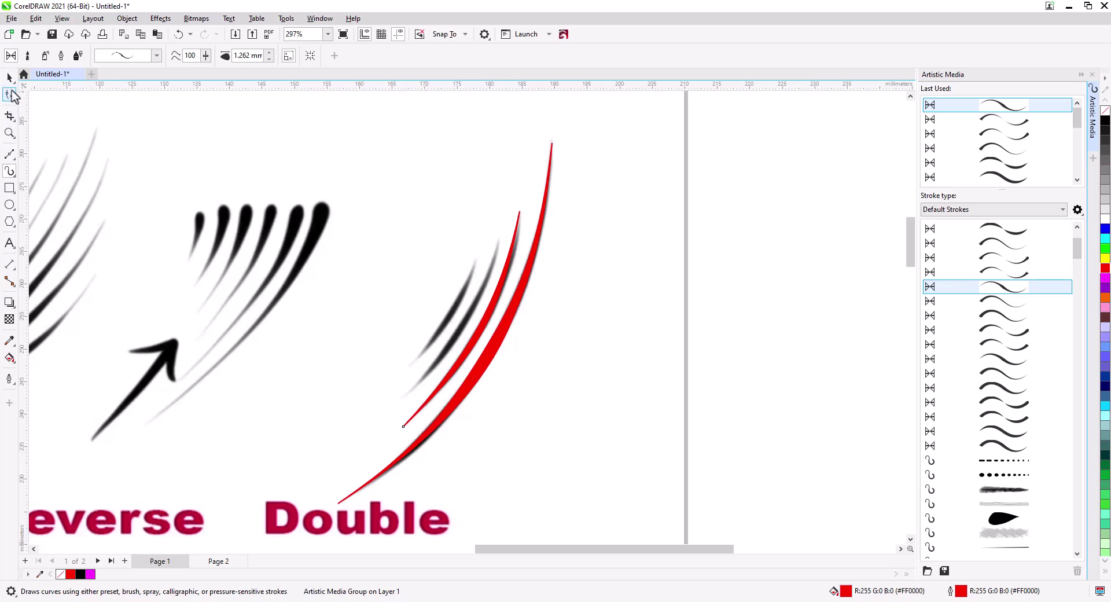
Break the second stroke's artistic media group apart, color its control curve's outline black, move it clear of the shape and delete it.
left_click(10, 77)
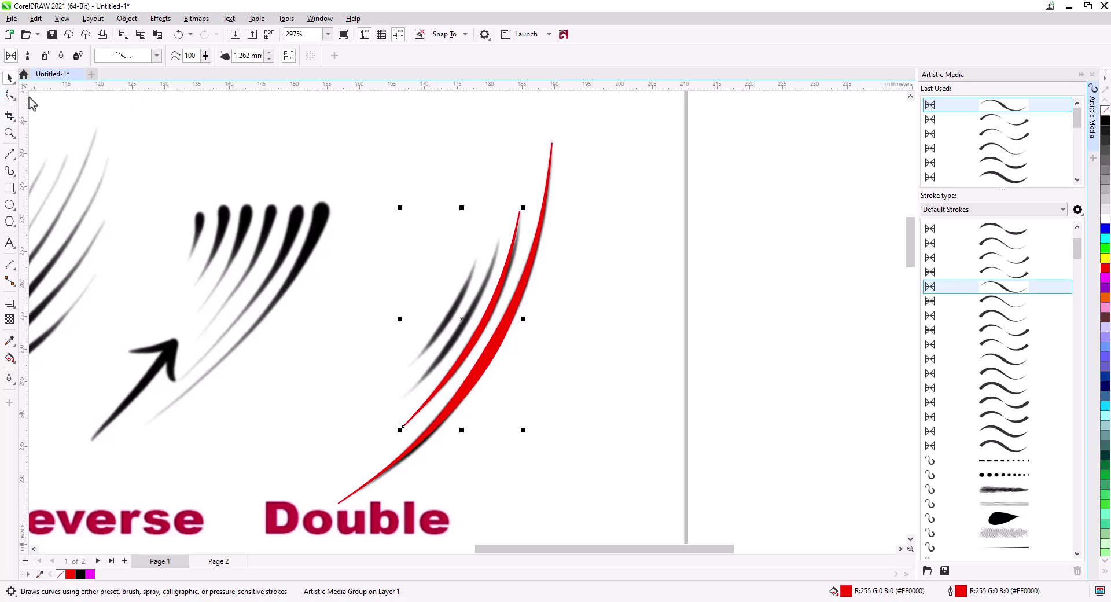
right_click(486, 318)
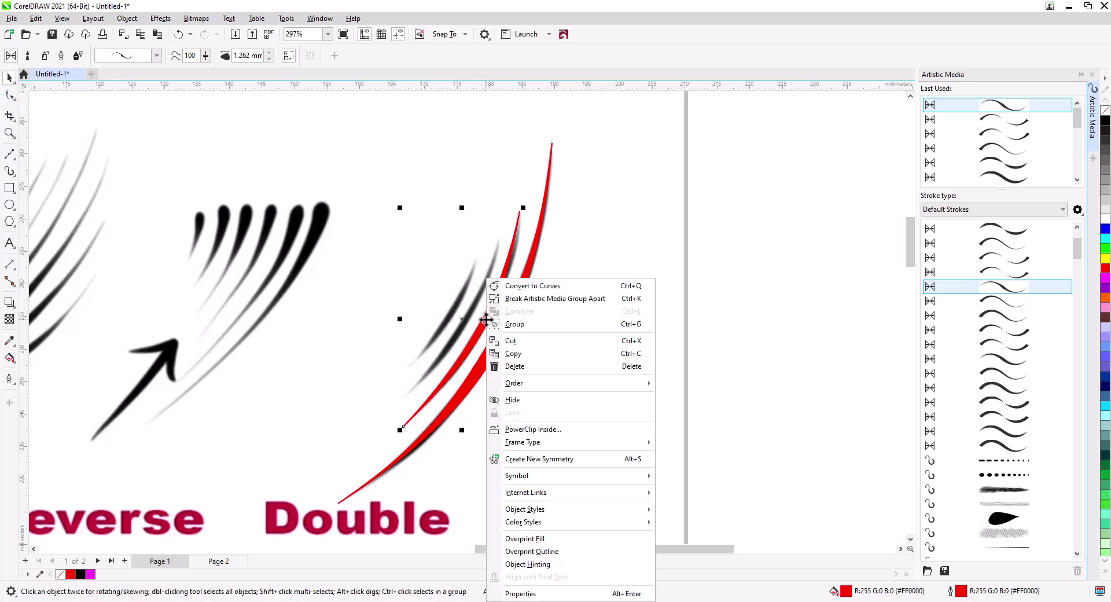
left_click(591, 300)
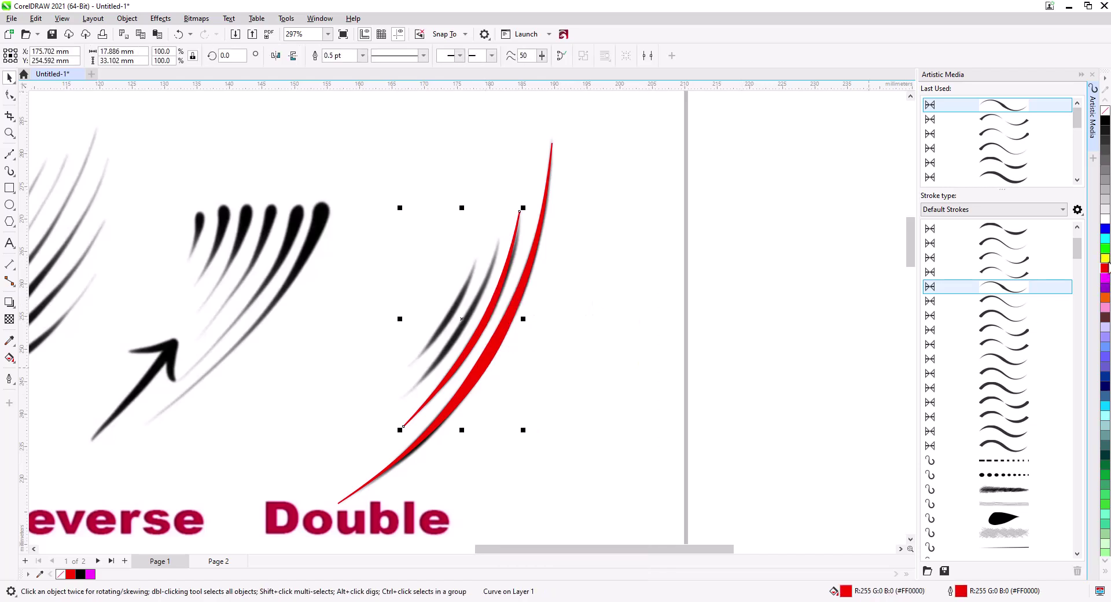
right_click(1103, 120)
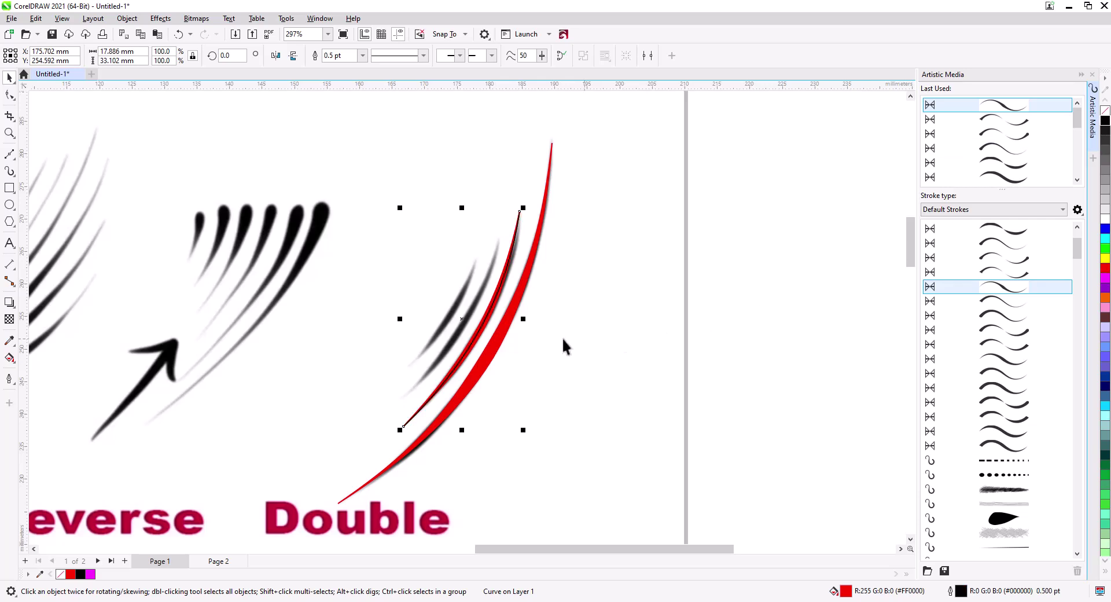
left_click_drag(464, 342, 621, 342)
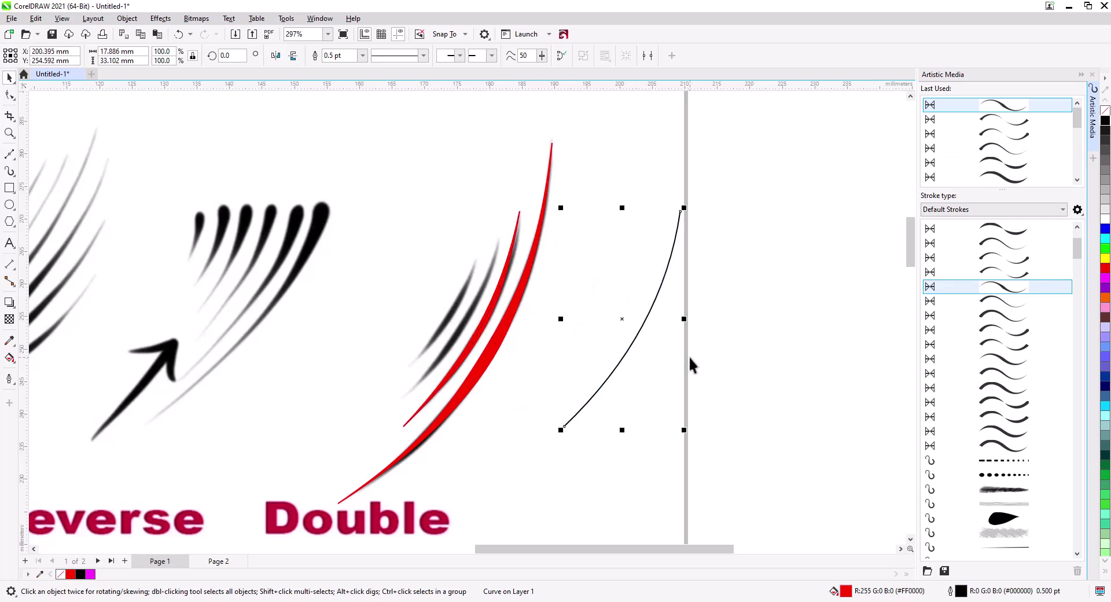
key("Delete")
Add a node on the second red stroke's outer edge and reshape its upper part to follow the reference.
left_click(467, 348)
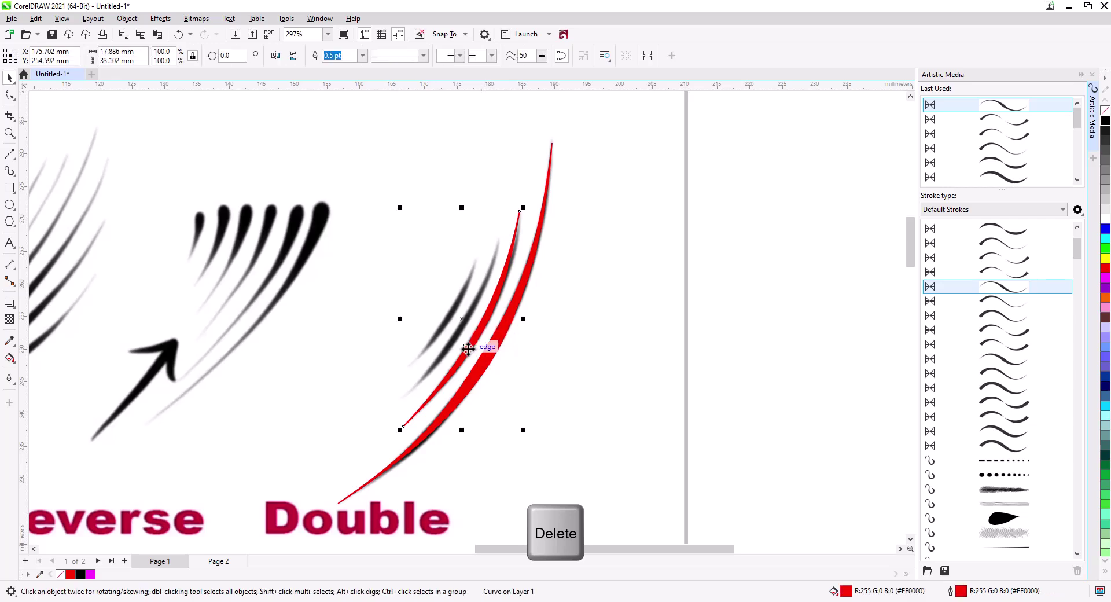
left_click(10, 95)
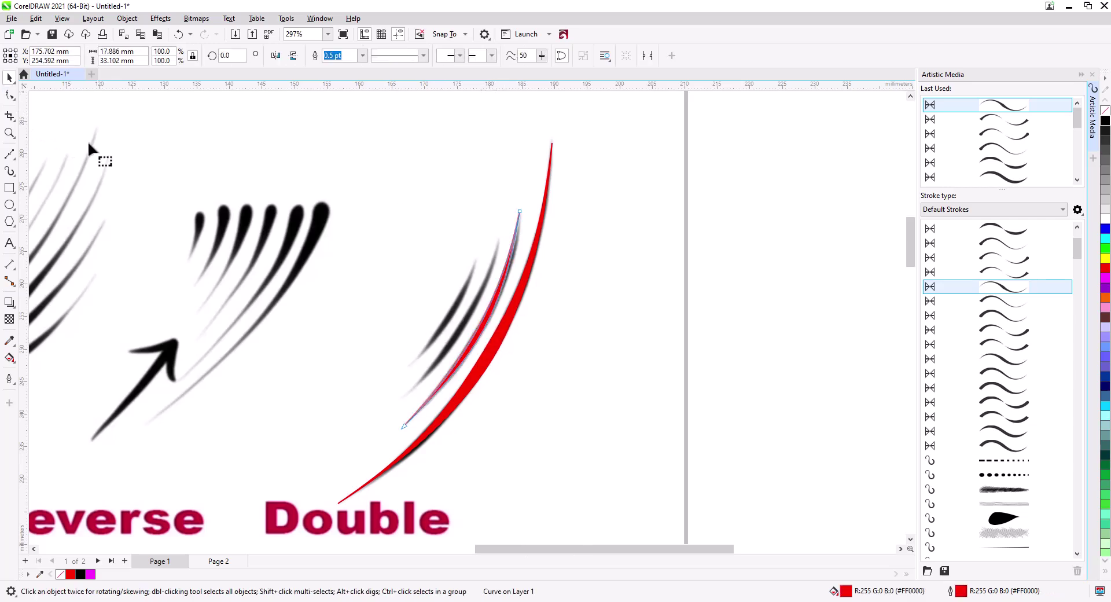
scroll(495, 336, "up", 5)
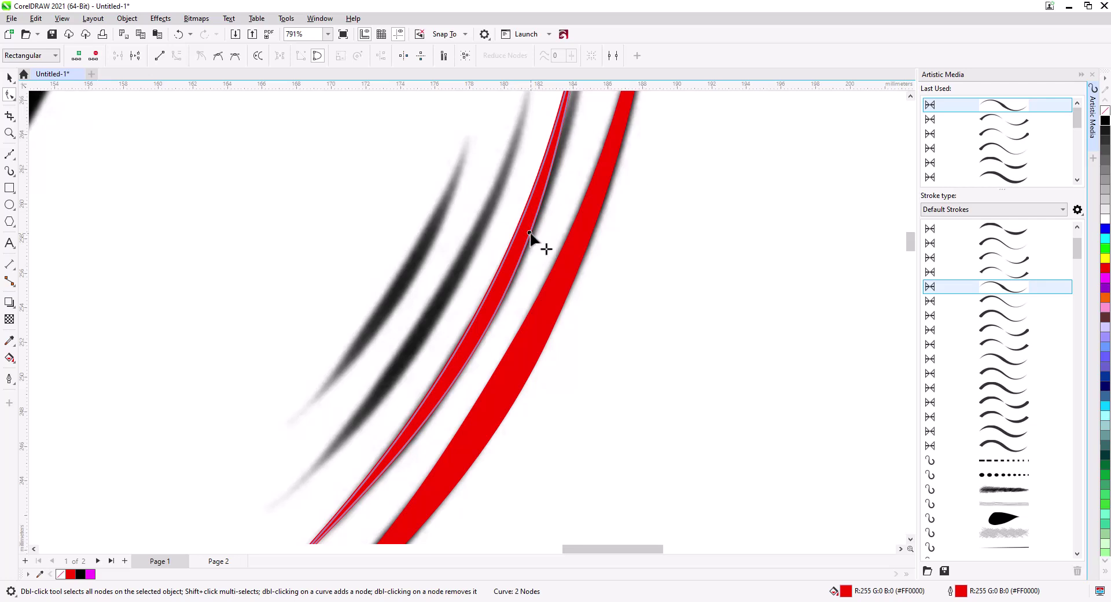
double_click(530, 232)
left_click_drag(530, 232, 538, 228)
left_click_drag(578, 214, 485, 388)
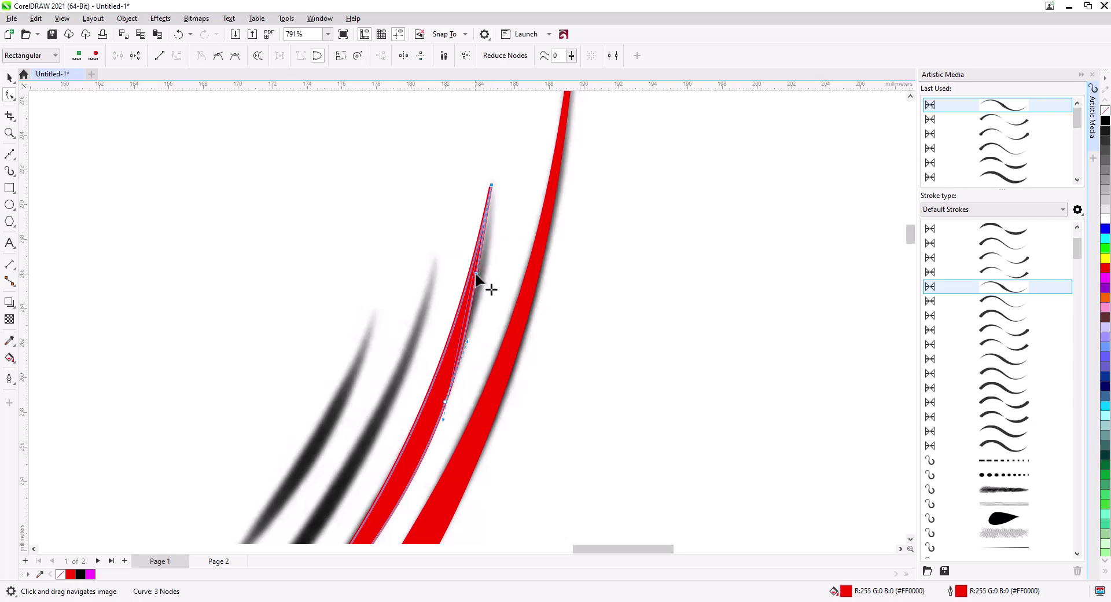
left_click_drag(476, 274, 493, 270)
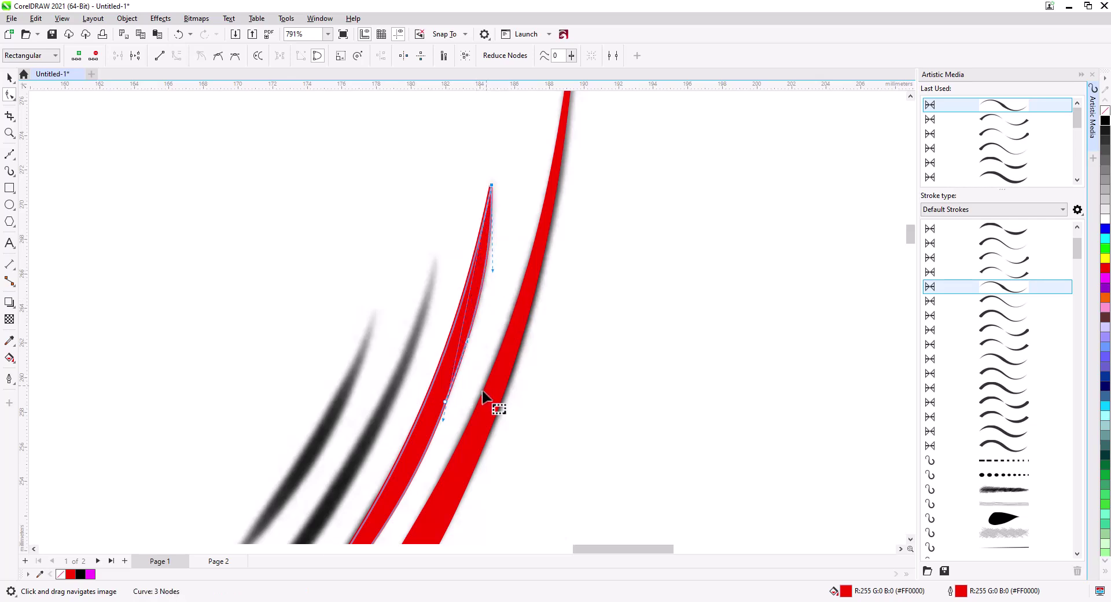
scroll(484, 397, "down", 5)
scroll(533, 380, "left", 3)
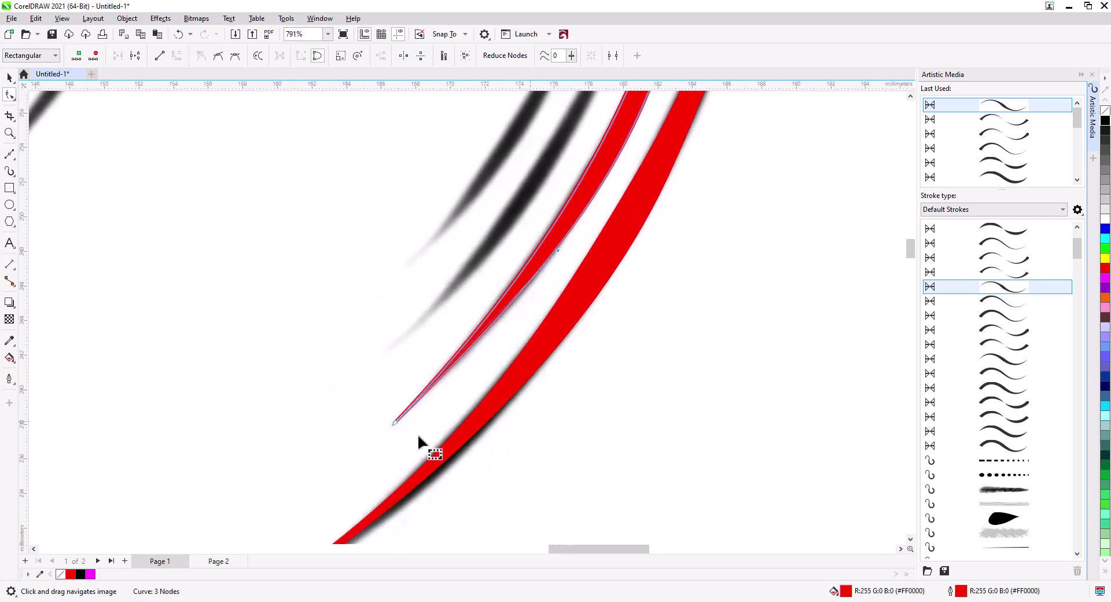
key("space")
Draw a Bézier line along the longest Reverse Cuts stroke, bend it to match and color its outline red.
scroll(459, 384, "down", 3)
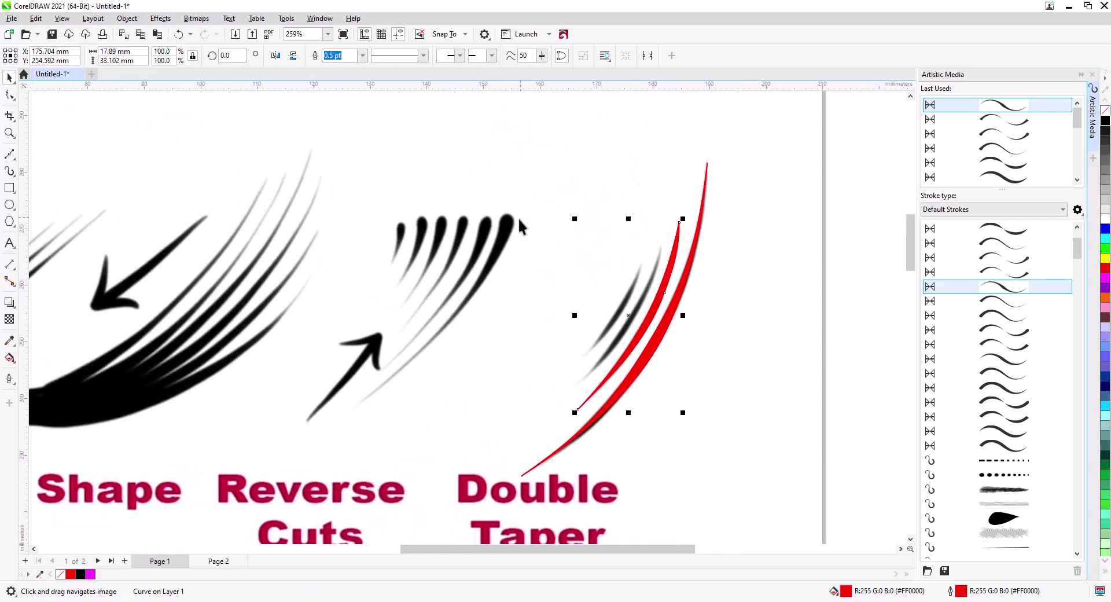
left_click(11, 154)
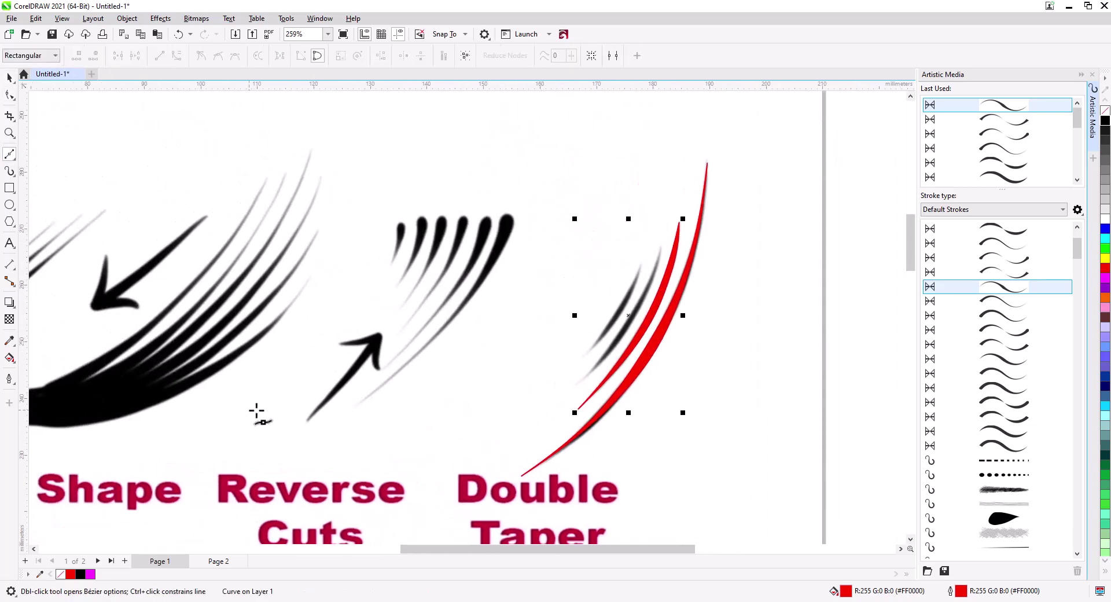
left_click(355, 405)
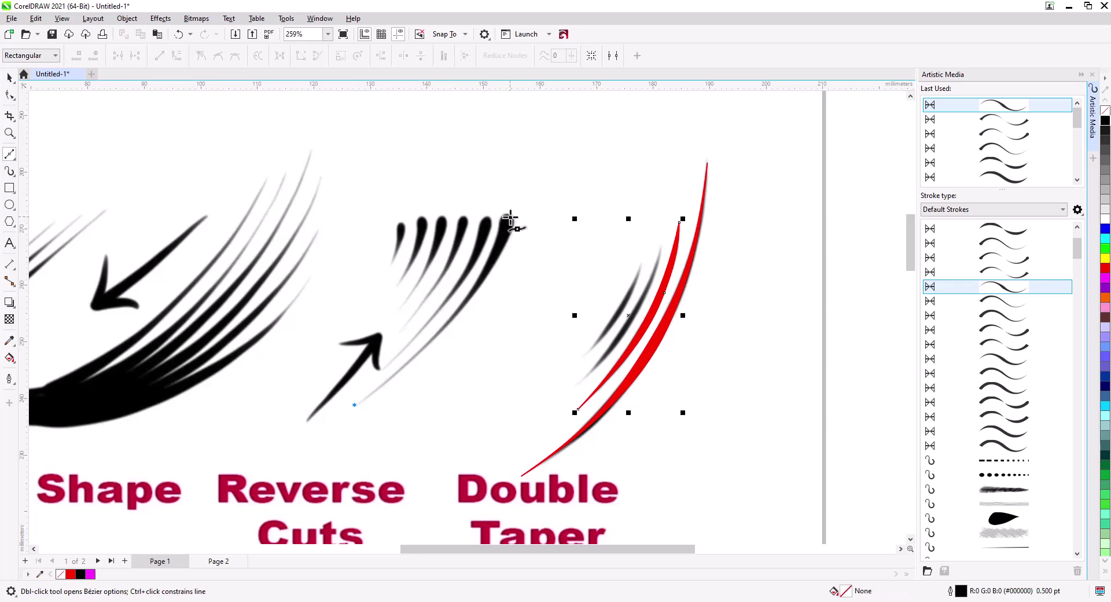
left_click(510, 218)
left_click(9, 95)
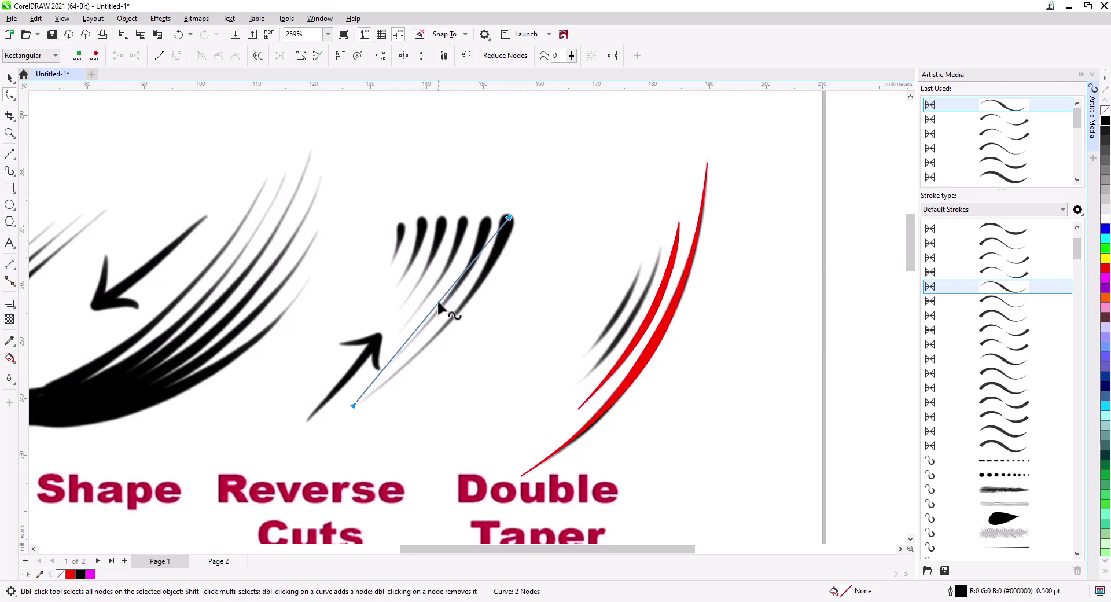
left_click_drag(438, 302, 456, 314)
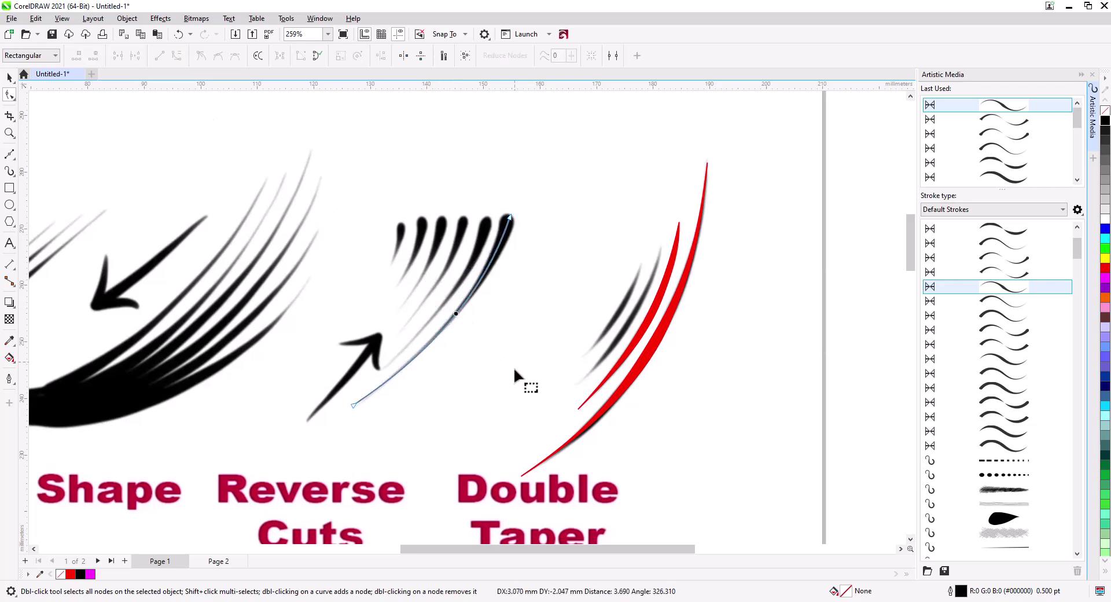
right_click(1106, 270)
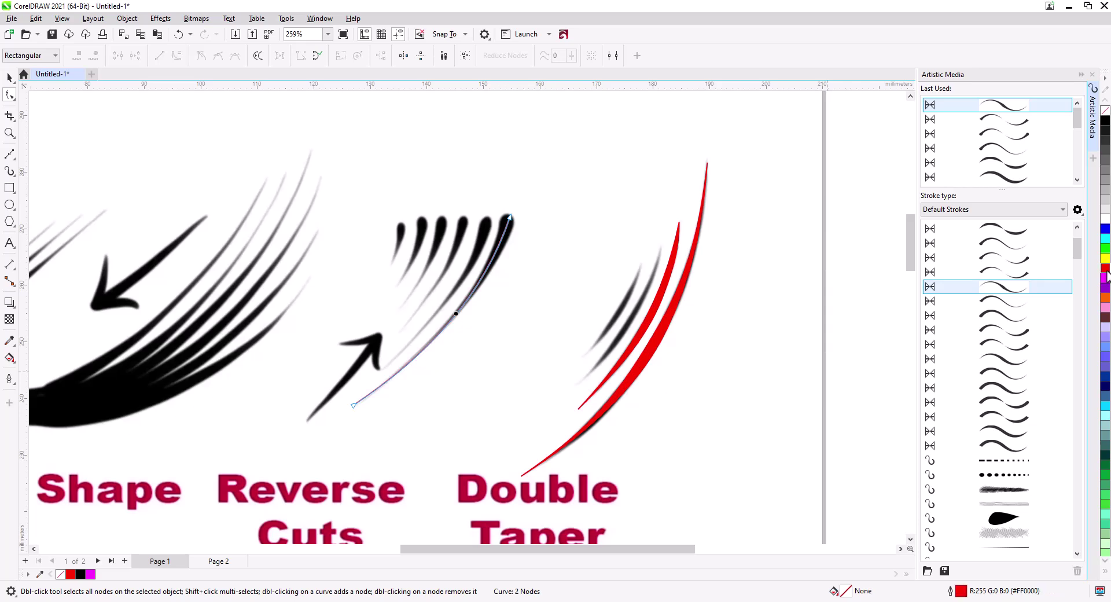
Apply a preset with a rounded thick end to the Reverse Cuts curve, fill it red and set the stroke width to 2.262 mm.
left_click(1107, 270)
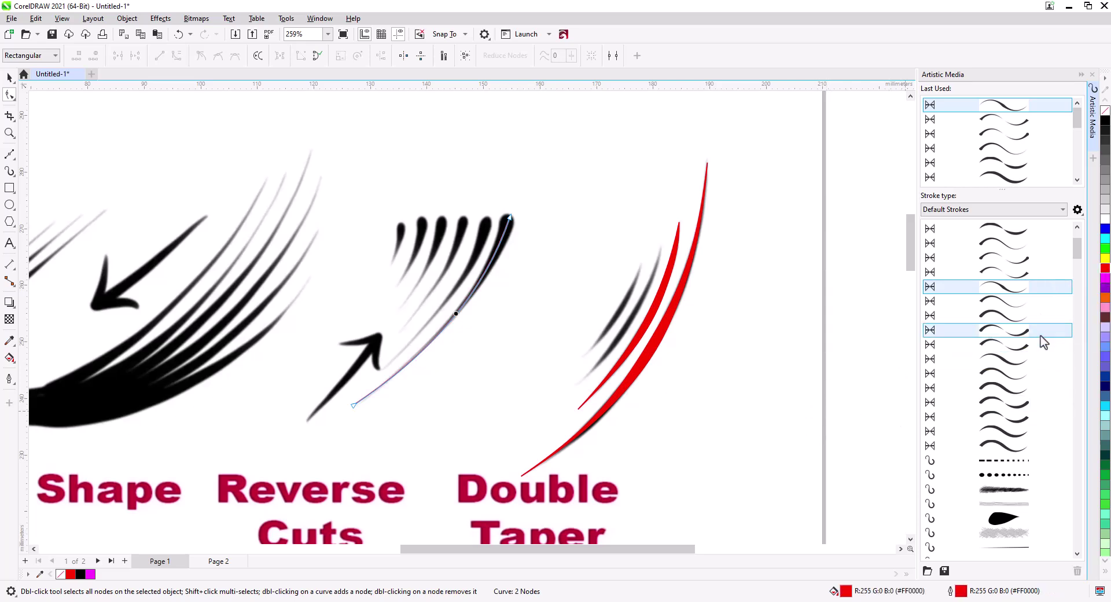
left_click(1020, 375)
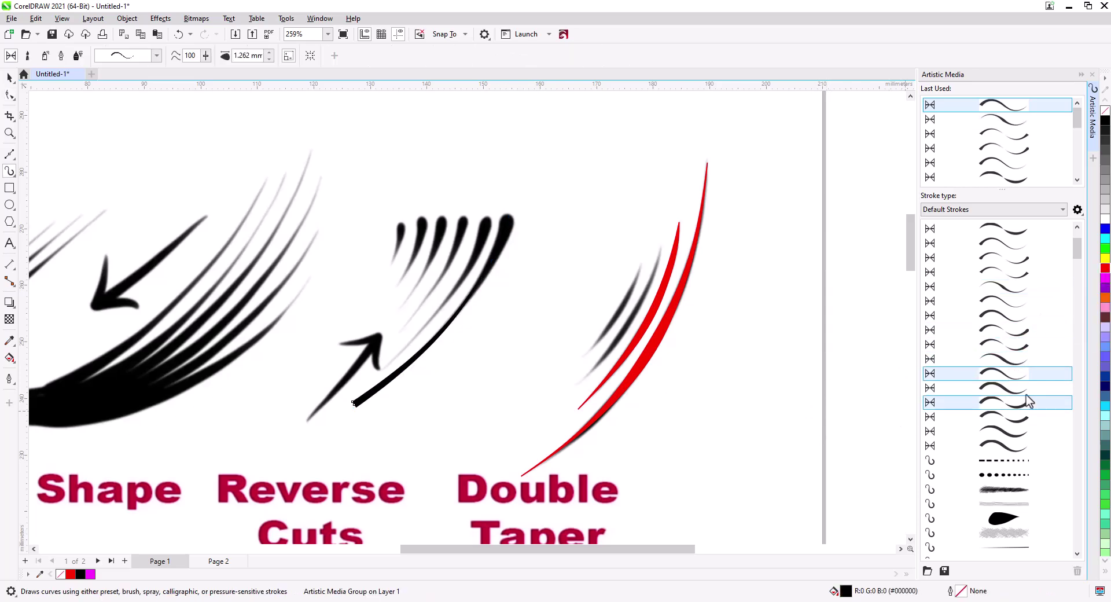
left_click(1107, 270)
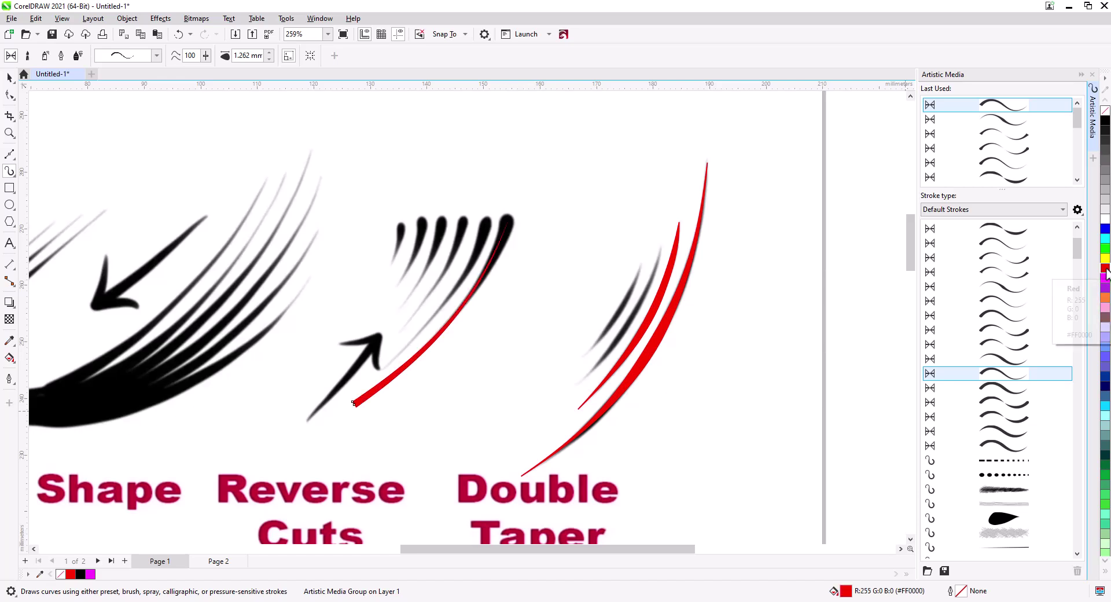
left_click(1008, 394)
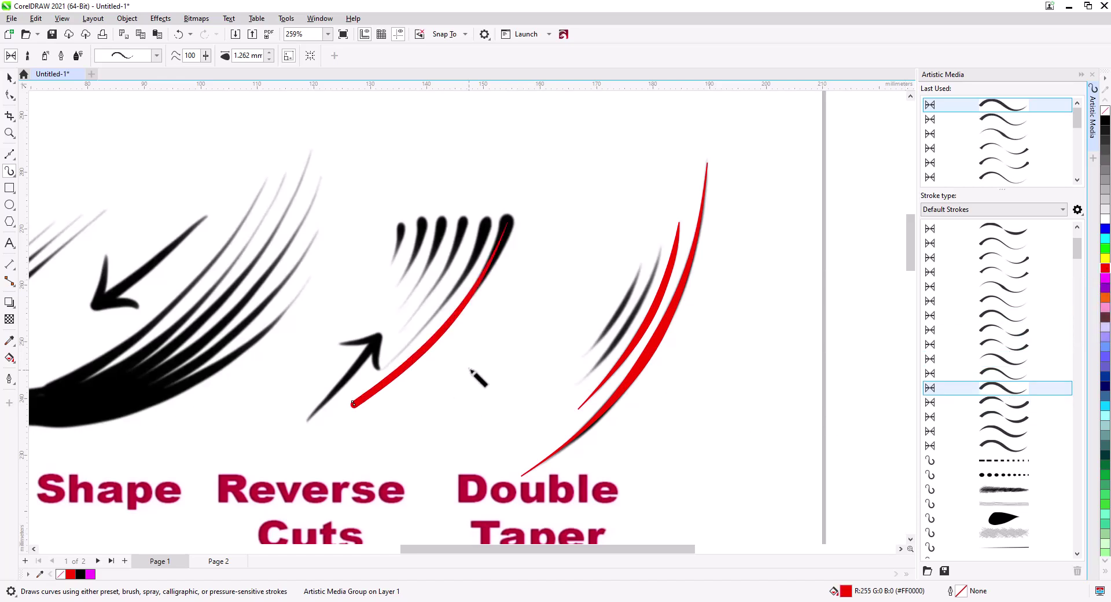
left_click(268, 53)
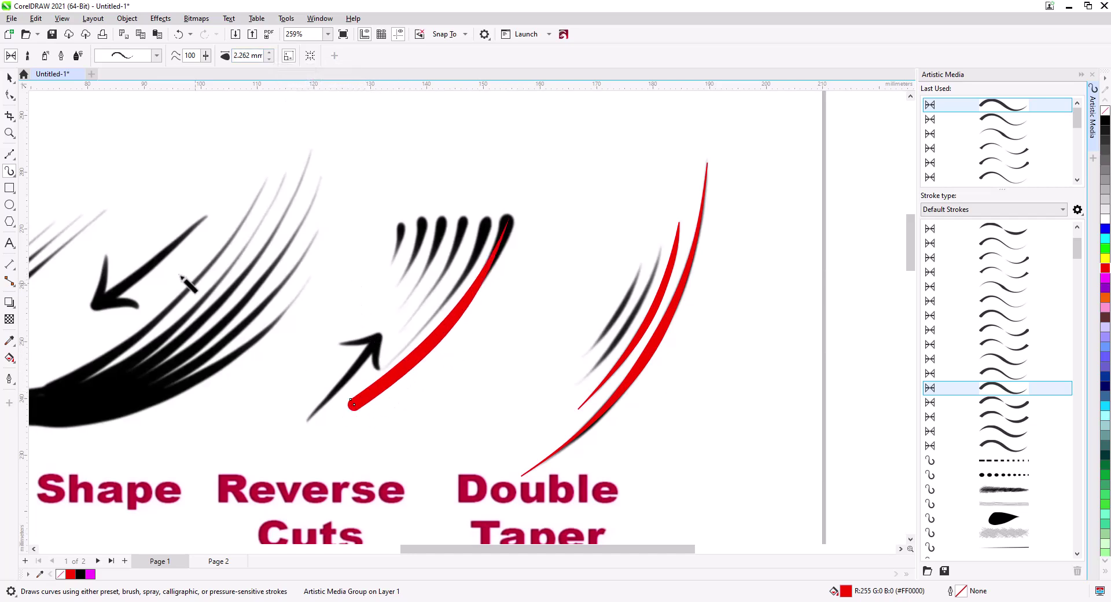
Reverse the Reverse Cuts curve's subpath direction so its thick end sits at the top, and adjust its bend to follow the reference.
left_click(9, 94)
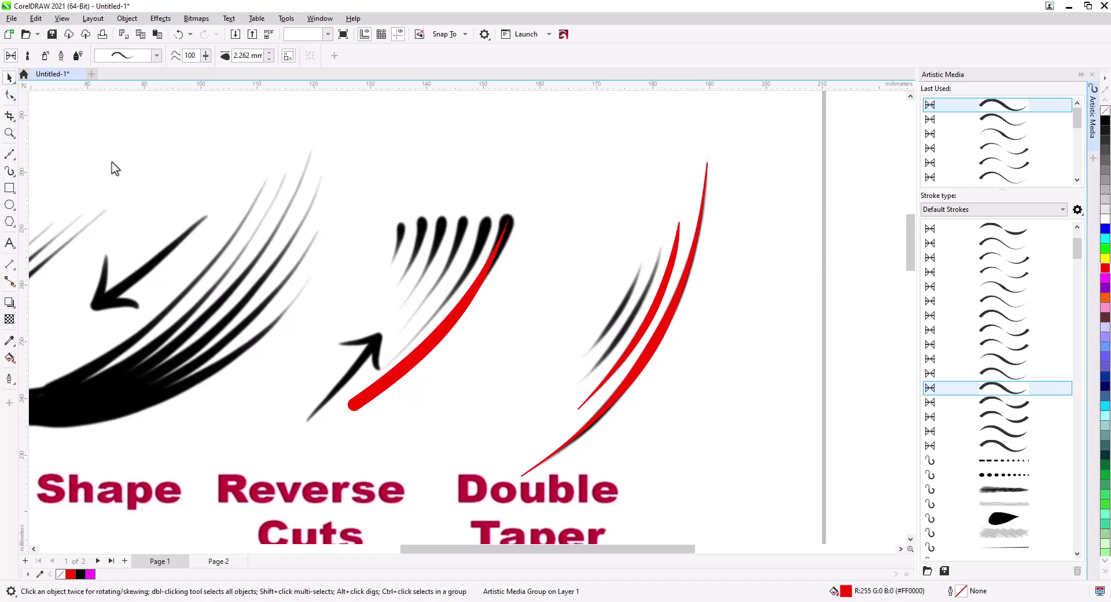
left_click(389, 385)
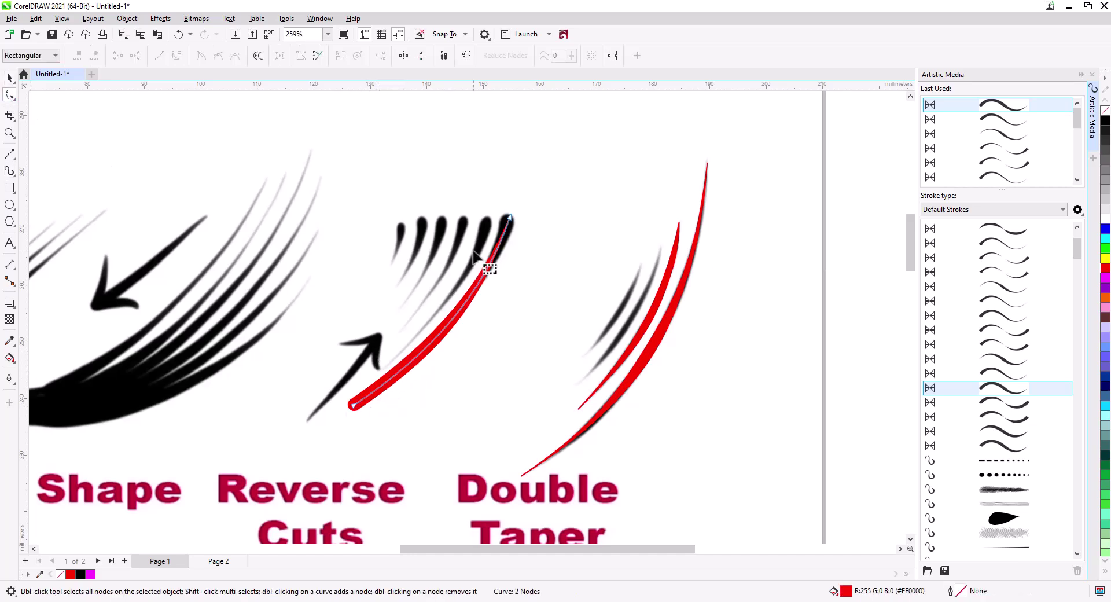
right_click(354, 405)
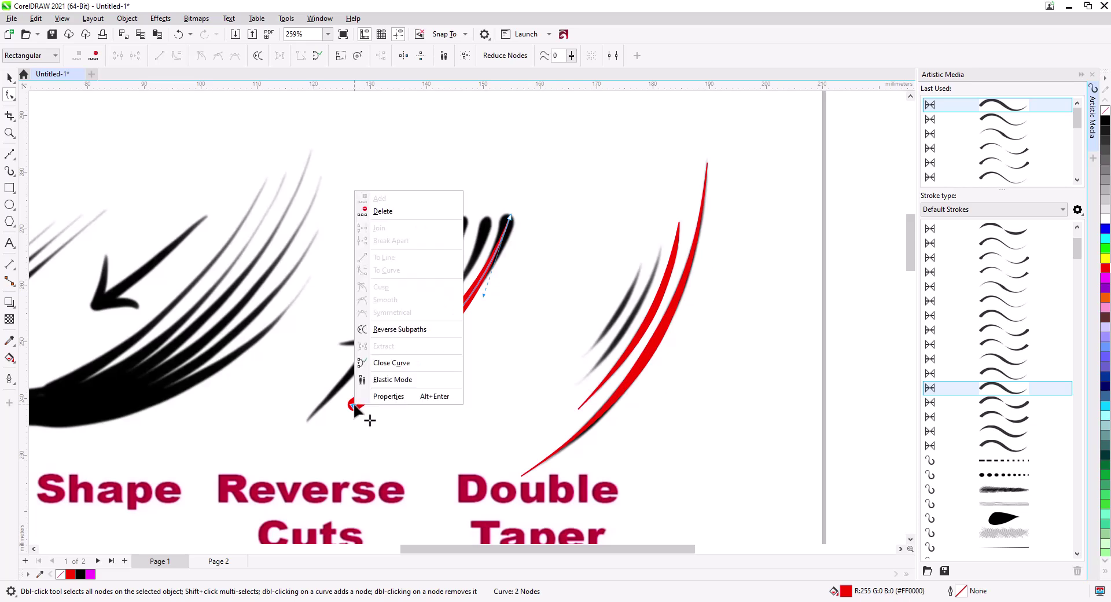
left_click(412, 329)
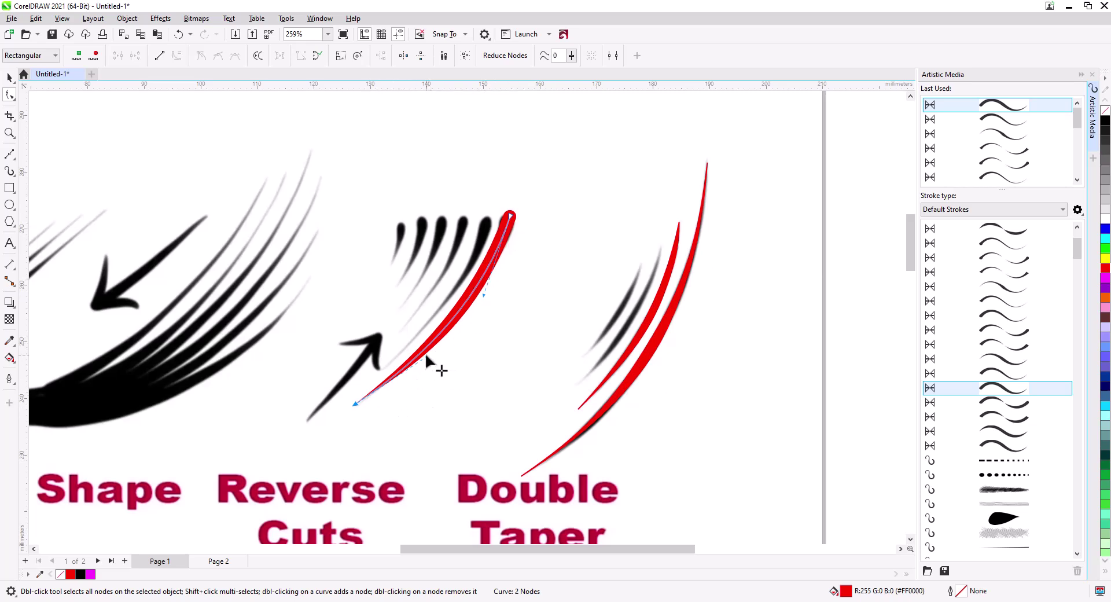
left_click_drag(426, 359, 390, 386)
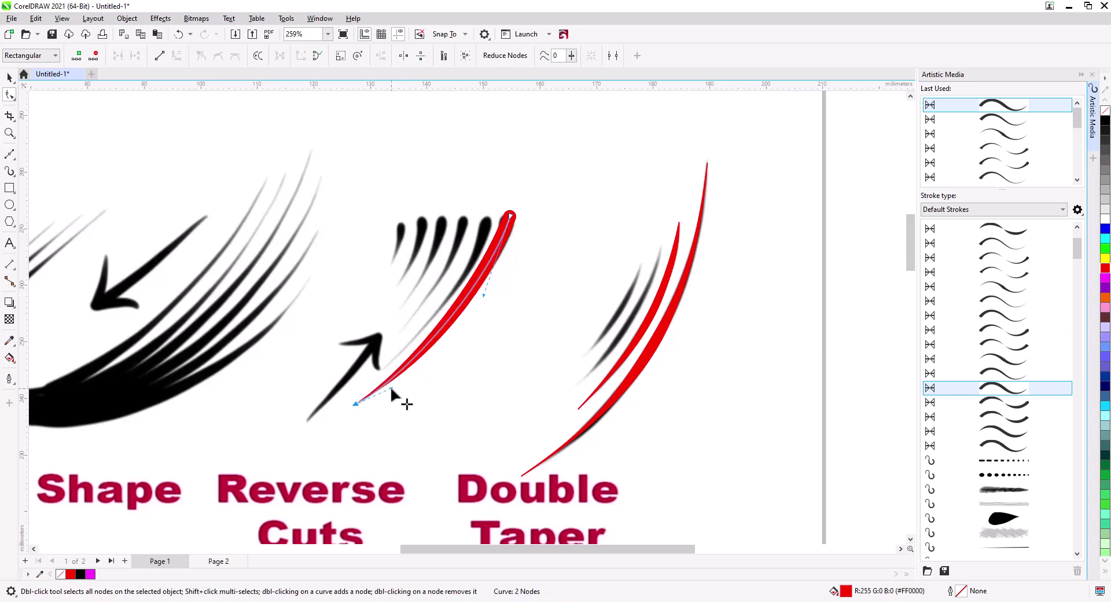
mouse_move(482, 294)
left_mouse_down()
mouse_move(509, 242)
mouse_move(471, 315)
mouse_move(487, 322)
mouse_move(491, 314)
mouse_move(377, 250)
mouse_move(442, 308)
mouse_move(541, 278)
mouse_move(493, 350)
mouse_move(457, 373)
mouse_move(443, 324)
mouse_move(471, 301)
mouse_move(470, 313)
left_mouse_up()
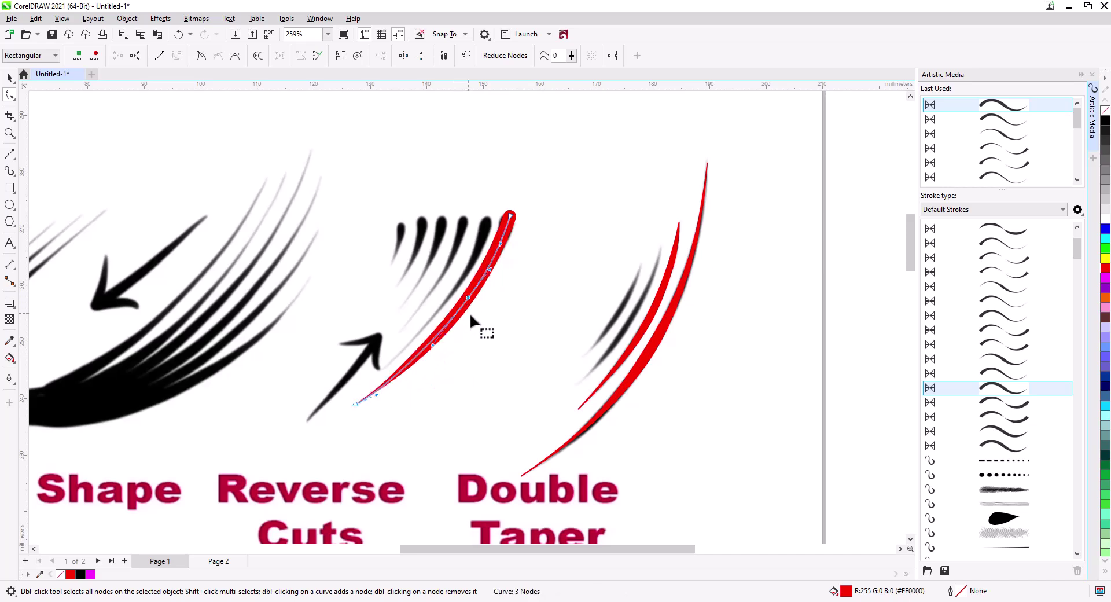
Break the Reverse Cuts artistic media group apart and delete its leftover control curve.
left_click(9, 77)
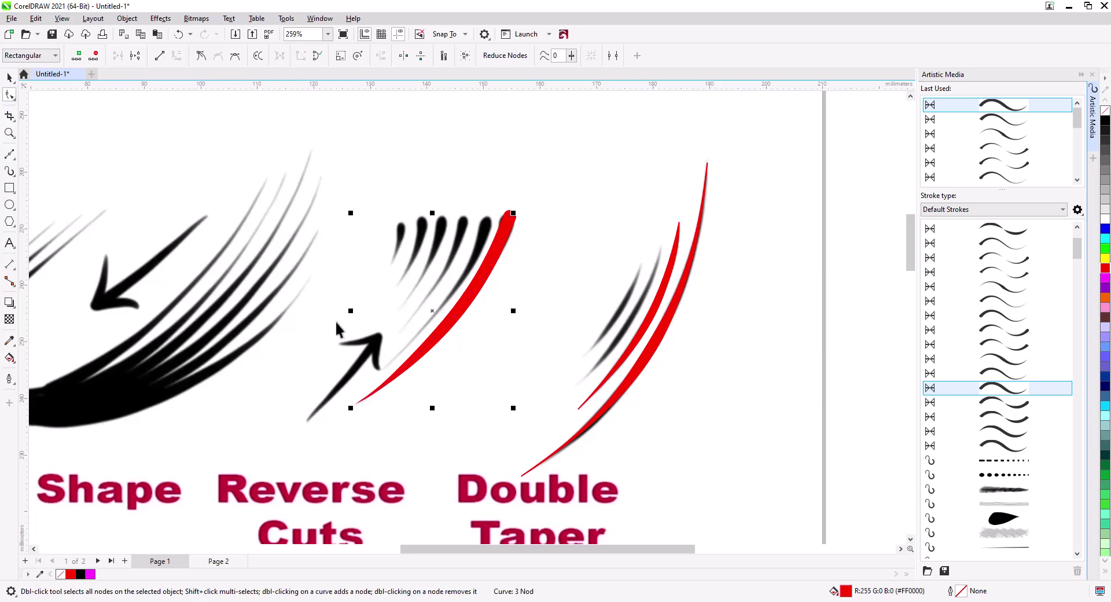
right_click(509, 239)
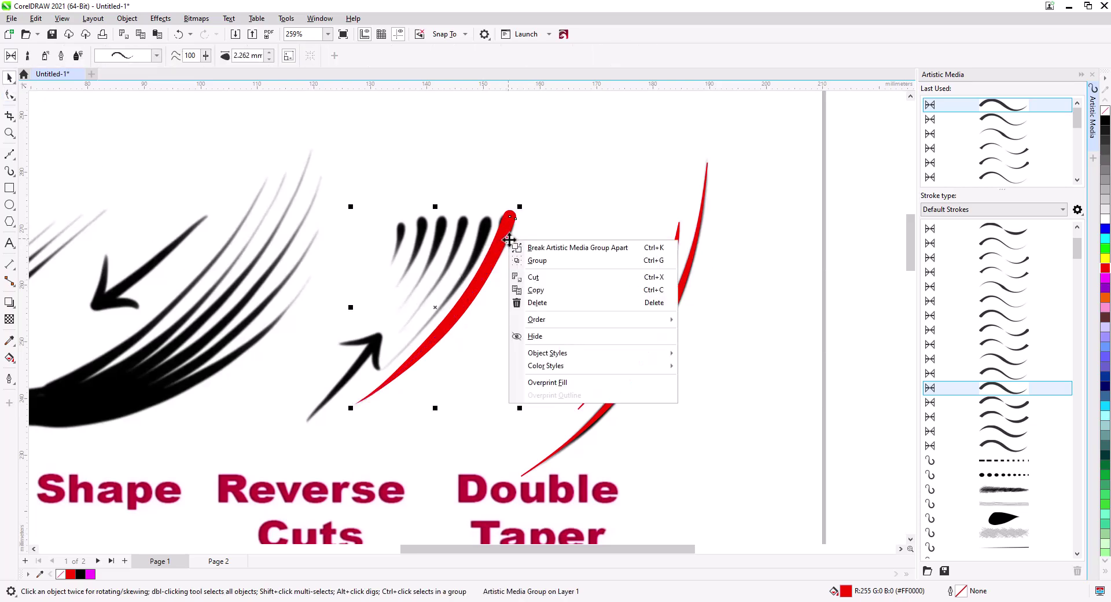
left_click(579, 247)
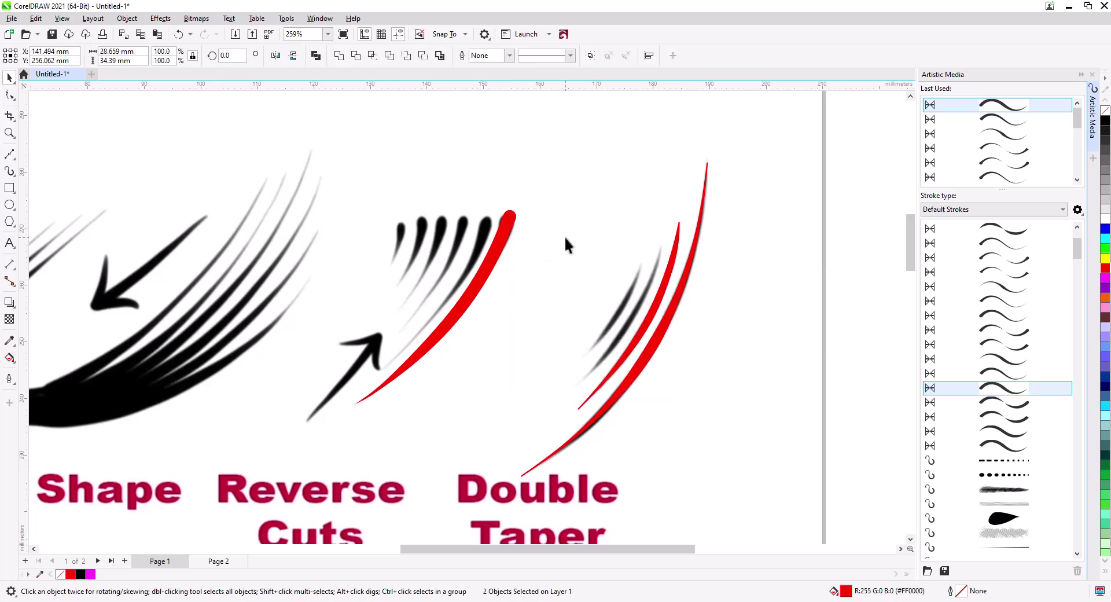
left_click(507, 225)
key("Delete")
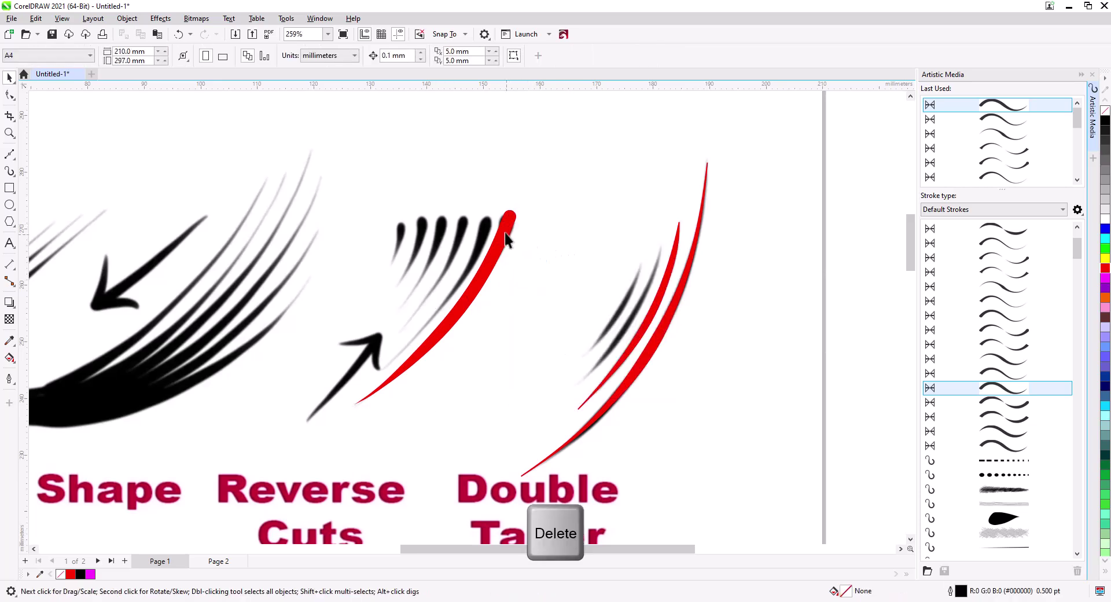
Give the separated Reverse Cuts shape a red outline and remove its fill so the reference shows through.
left_click(504, 232)
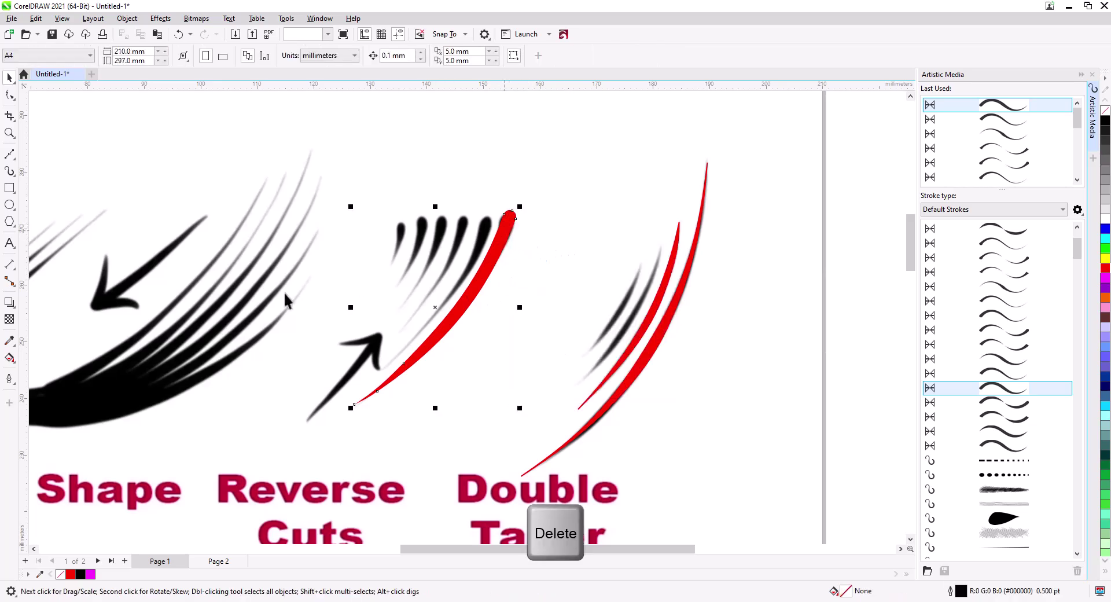
right_click(1105, 268)
left_click(1106, 110)
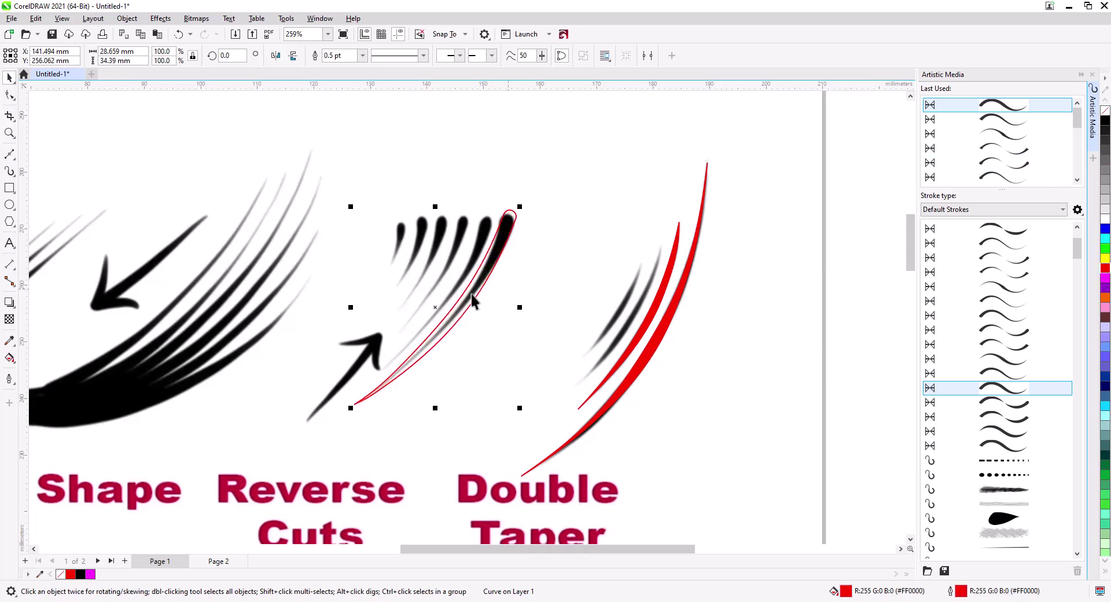
Lower the shape's rounded head and reshape both long edges with their nodes and handles to match the reference stroke.
scroll(476, 251, "up", 2)
left_click(9, 95)
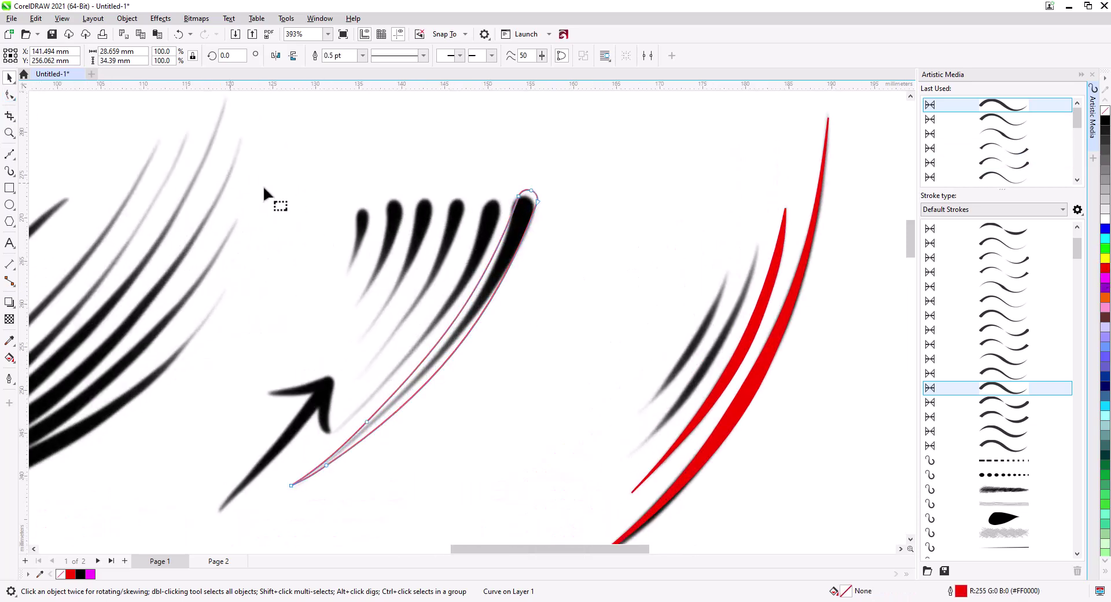
left_click_drag(536, 199, 534, 207)
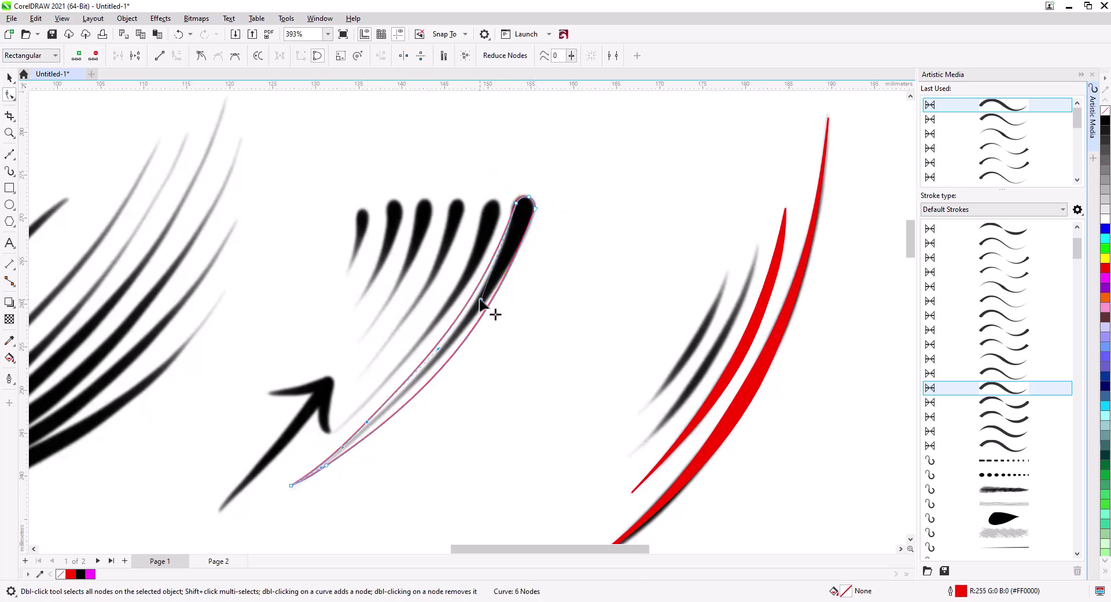
left_click_drag(479, 300, 483, 312)
left_click_drag(367, 423, 376, 414)
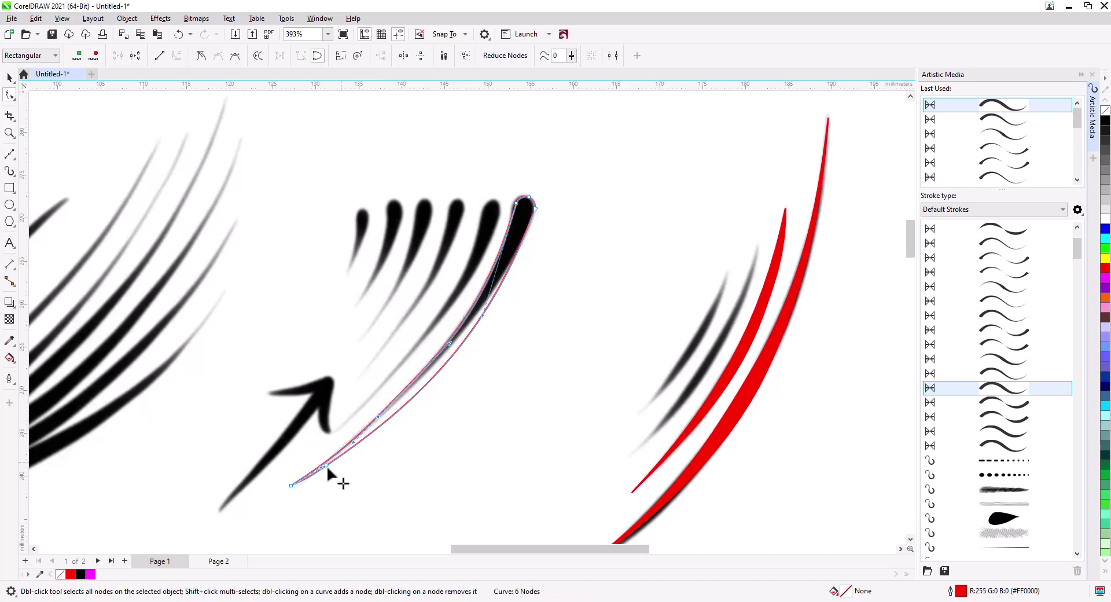
left_click(327, 465)
left_click_drag(448, 384, 441, 369)
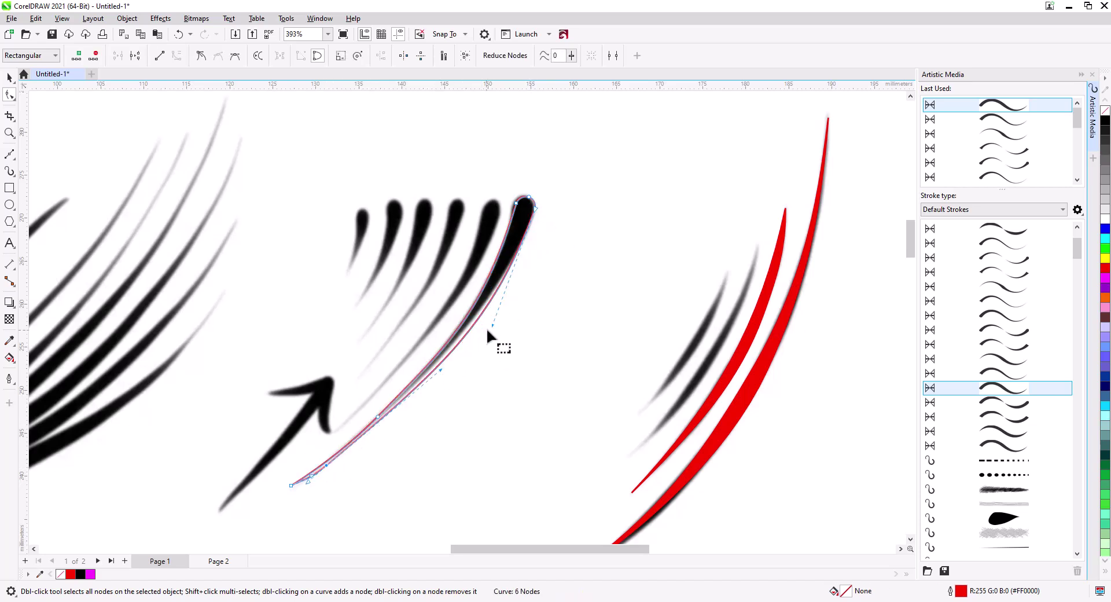
left_click_drag(487, 330, 502, 322)
Delete the extra node near the shape's lower tip and bend the outer edge to follow the fading stroke.
scroll(319, 474, "up", 2)
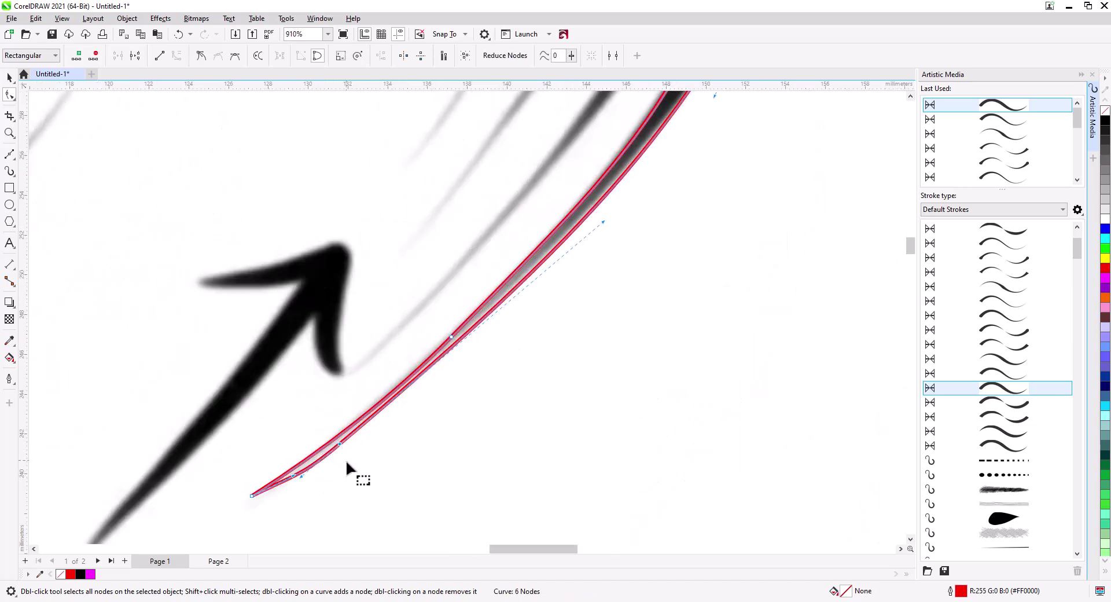
key("Delete")
left_click_drag(453, 392, 419, 349)
left_click_drag(448, 342, 463, 298)
scroll(454, 313, "down", 1)
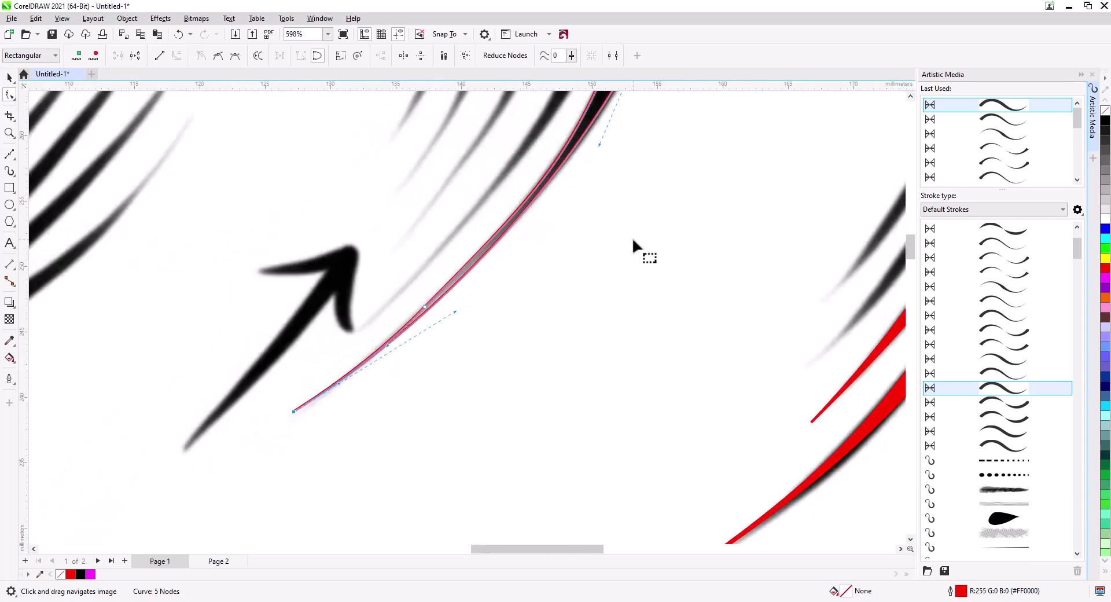
Move the node at the head's inner side outward, add a node on the inner edge and refine both upper edges.
left_click_drag(650, 97, 468, 313)
left_click(455, 199)
left_click_drag(455, 199, 448, 197)
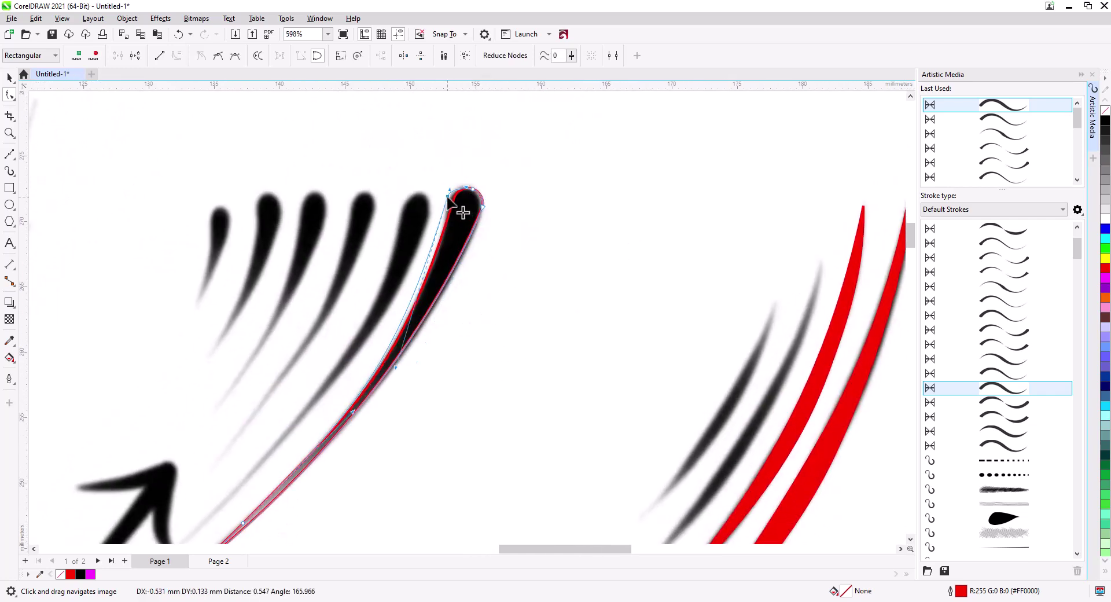
left_click_drag(397, 367, 442, 288)
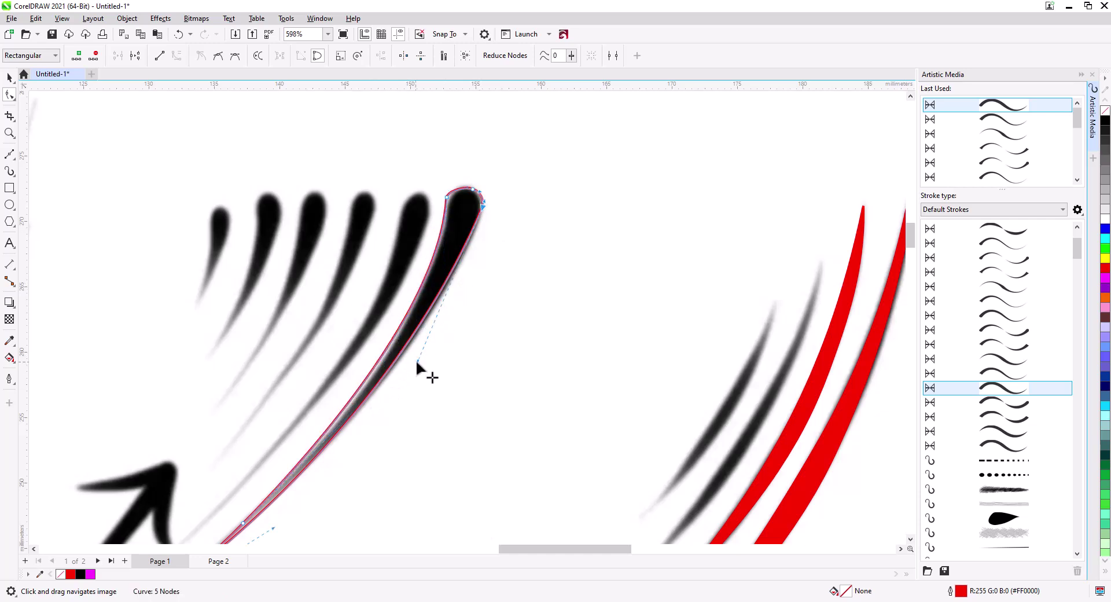
left_click_drag(416, 359, 416, 313)
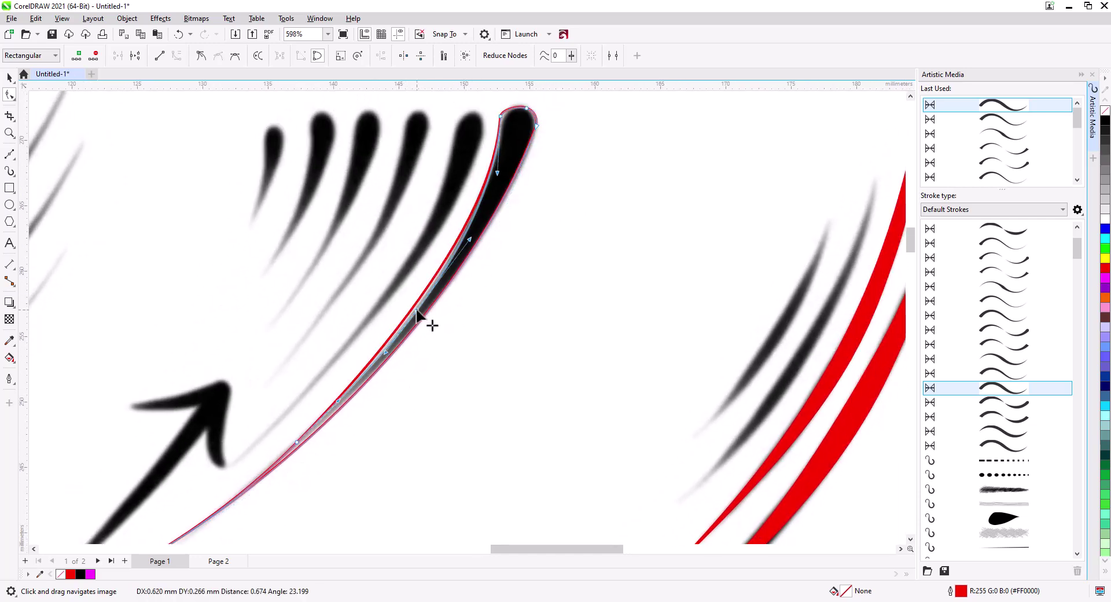
scroll(518, 129, "up", 2)
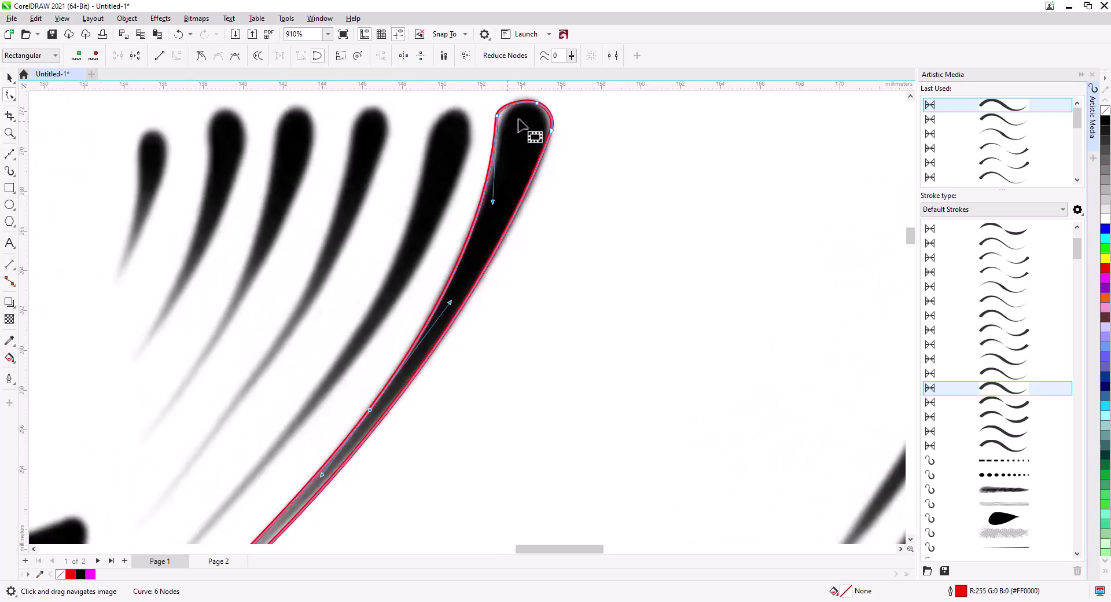
Check the snapping options, reposition the nodes on both sides of the rounded head and adjust the inner handle to fit the reference.
left_click_drag(518, 123, 491, 250)
left_click(466, 34)
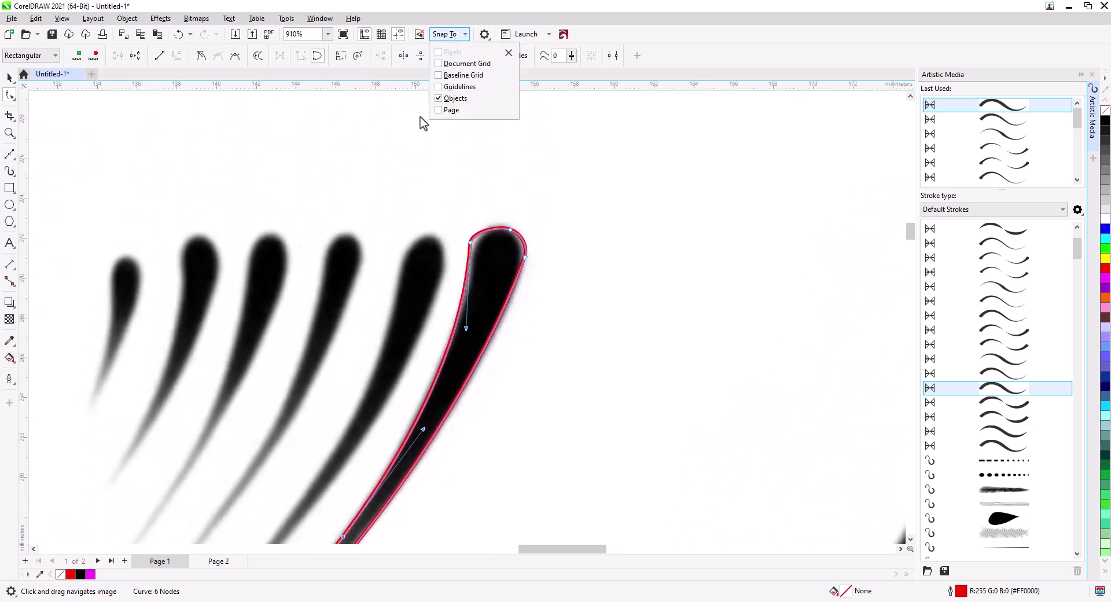
left_click(474, 251)
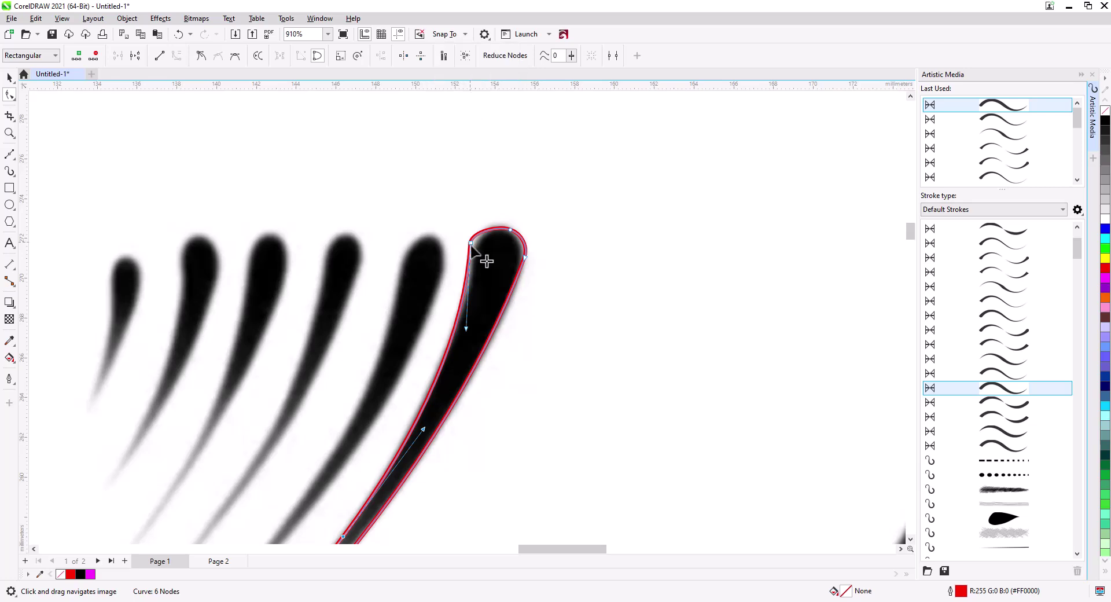
left_click_drag(471, 243, 522, 263)
left_click(476, 243)
left_click_drag(471, 328, 467, 333)
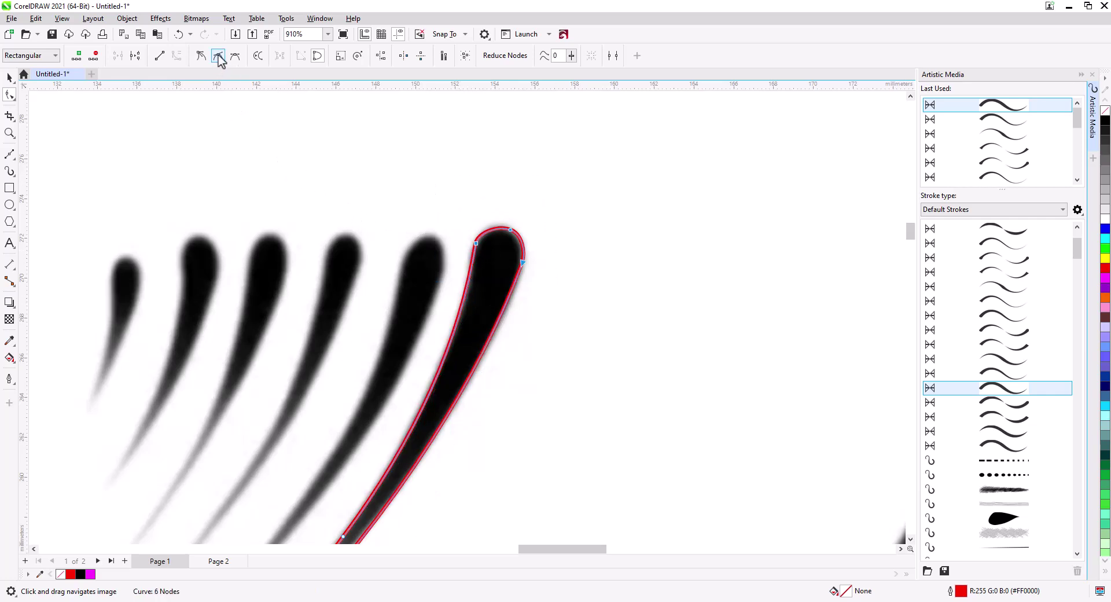
scroll(471, 397, "down", 2)
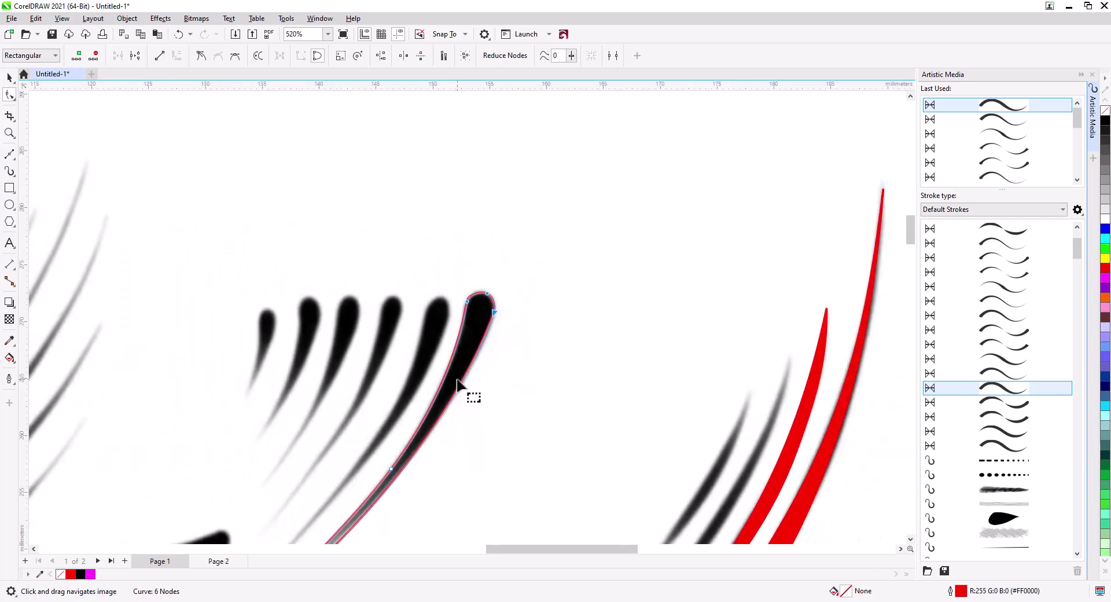
Fill the finished Reverse Cuts shape with red.
scroll(463, 412, "down", 3)
left_click(9, 77)
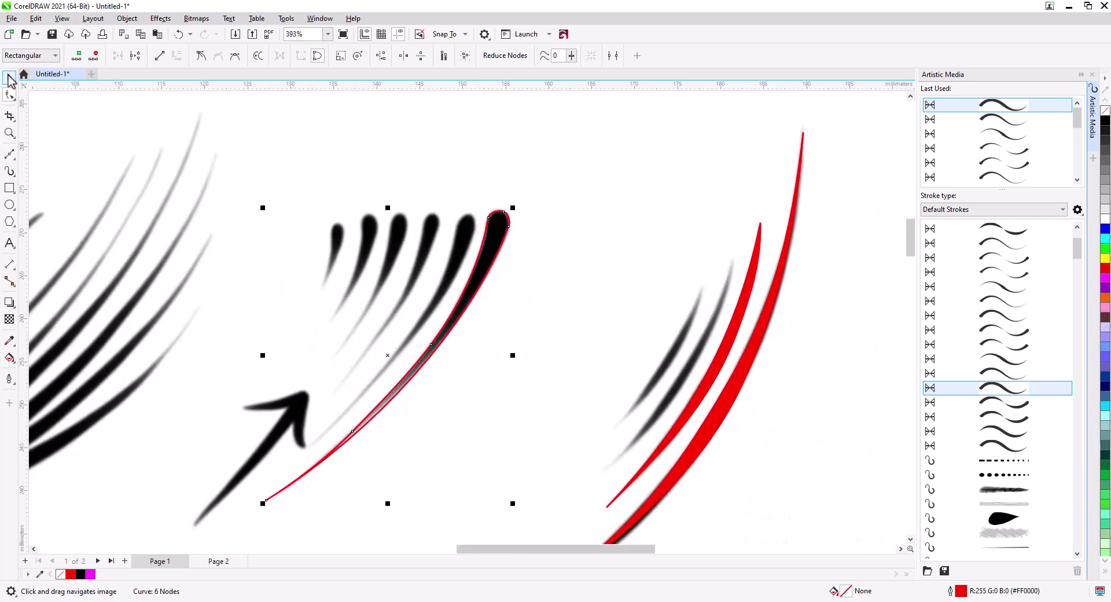
left_click(1105, 270)
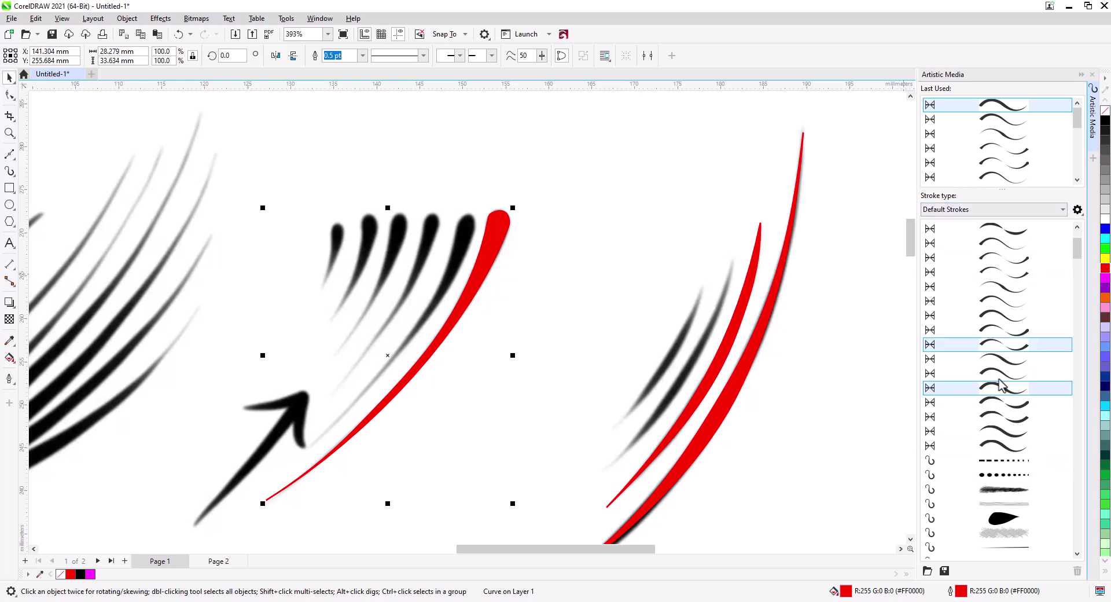
Switch to page 2 and bring the scroll ornament reference into view.
left_click_drag(454, 415, 437, 346)
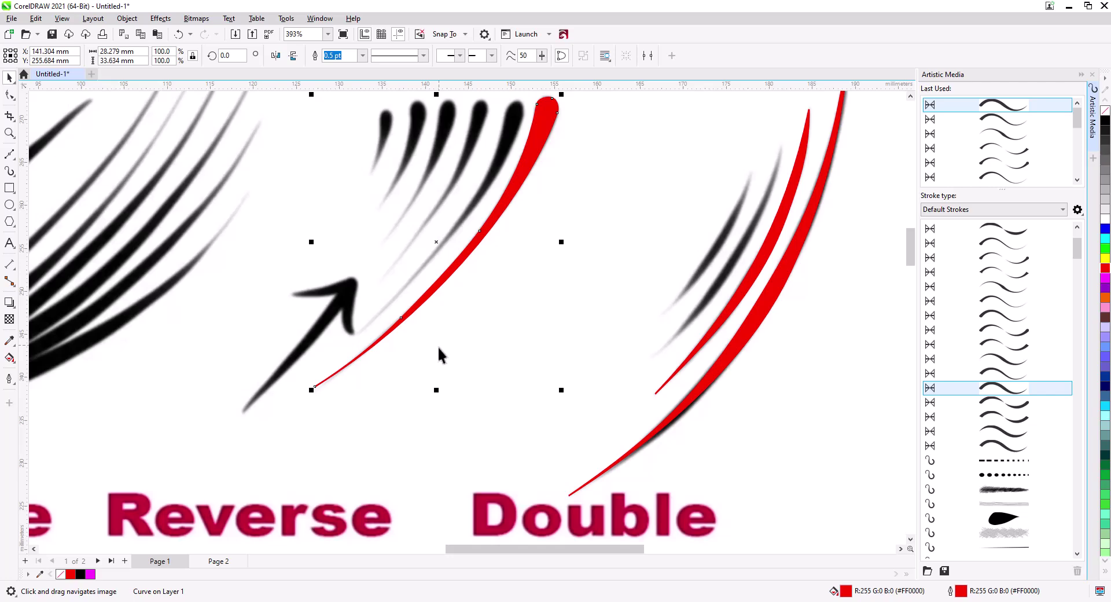
left_click(218, 560)
left_click_drag(134, 363, 607, 330)
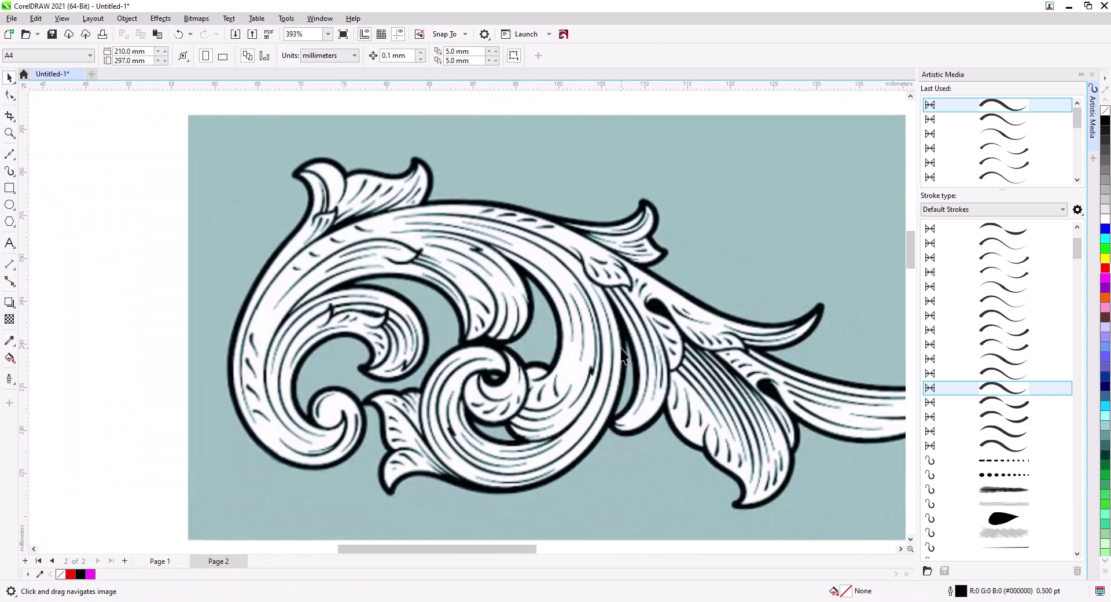
Draw a closed horizontal two-node Bézier line about 14 mm long in the empty area above the scroll ornament's tail.
left_click_drag(595, 460, 528, 275)
scroll(527, 276, "up", 4)
left_click_drag(496, 230, 182, 162)
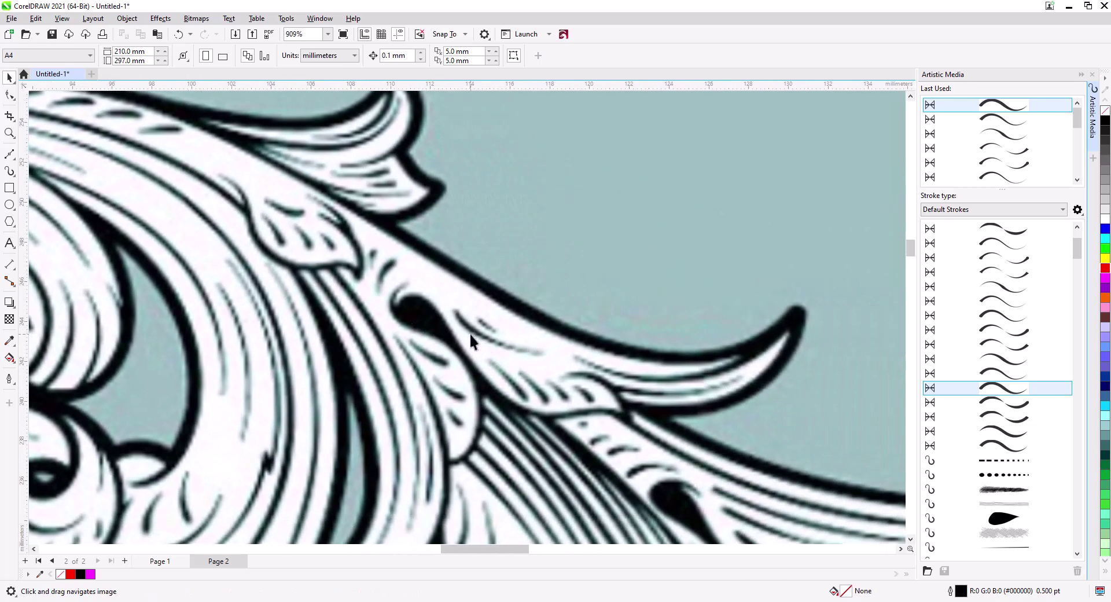
left_click(9, 154)
left_click(554, 174)
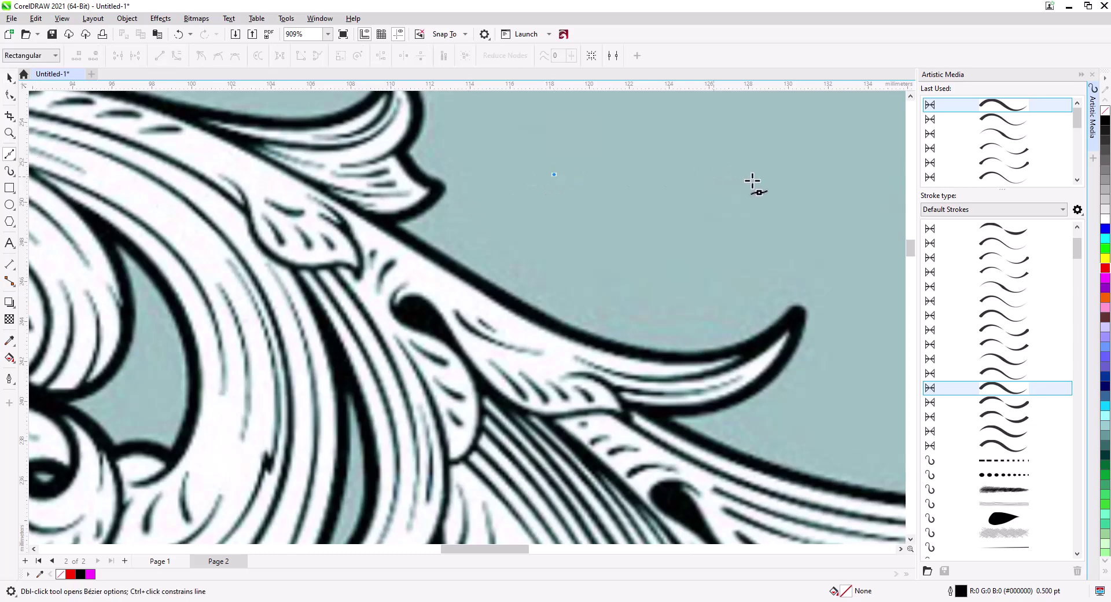
left_click(831, 174)
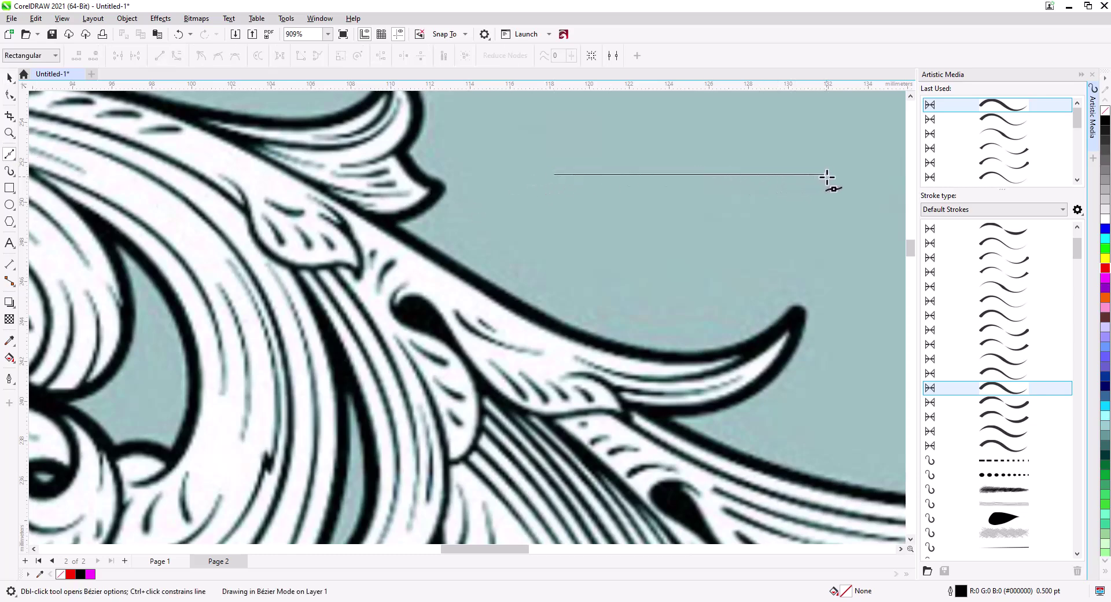
left_click(553, 174)
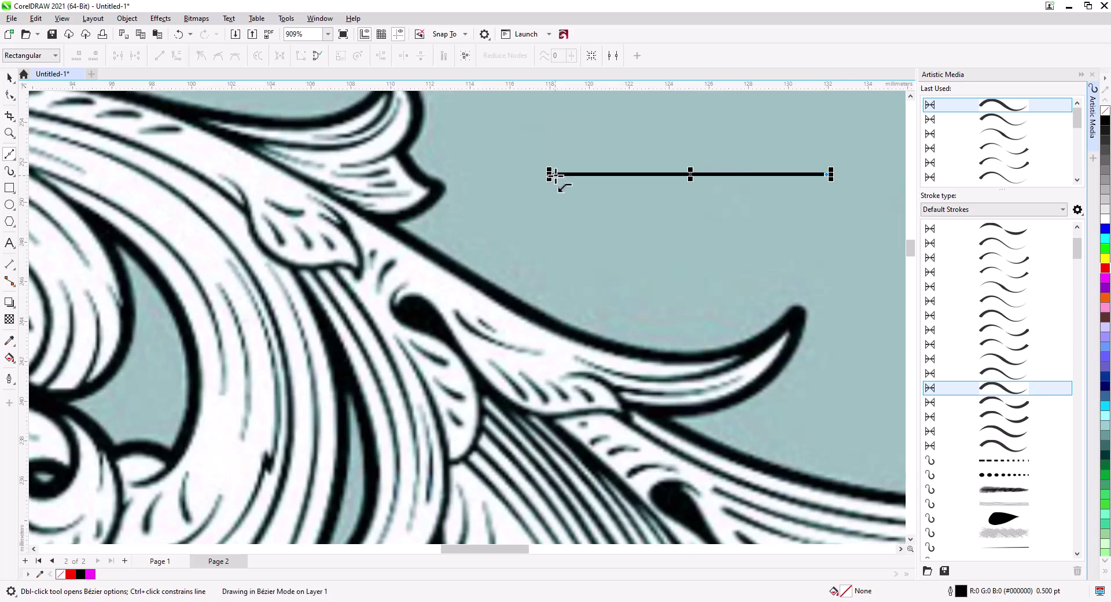
Bow the line's two segments apart and smooth its right-hand node to form a teardrop with a pointed left end.
left_click(9, 96)
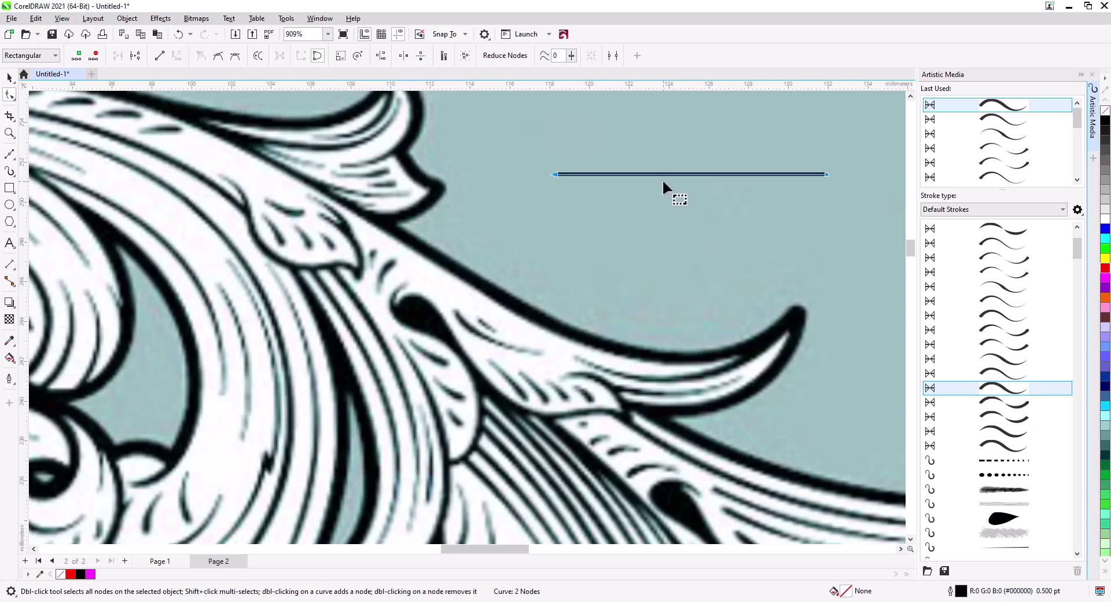
left_click_drag(667, 174, 680, 178)
left_click(830, 179)
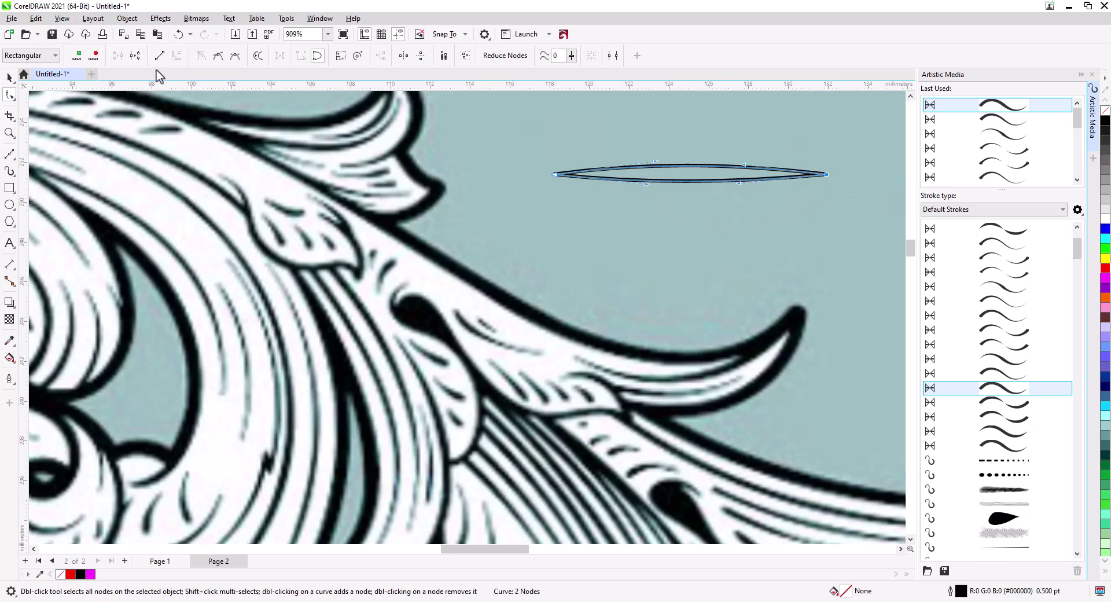
left_click(235, 57)
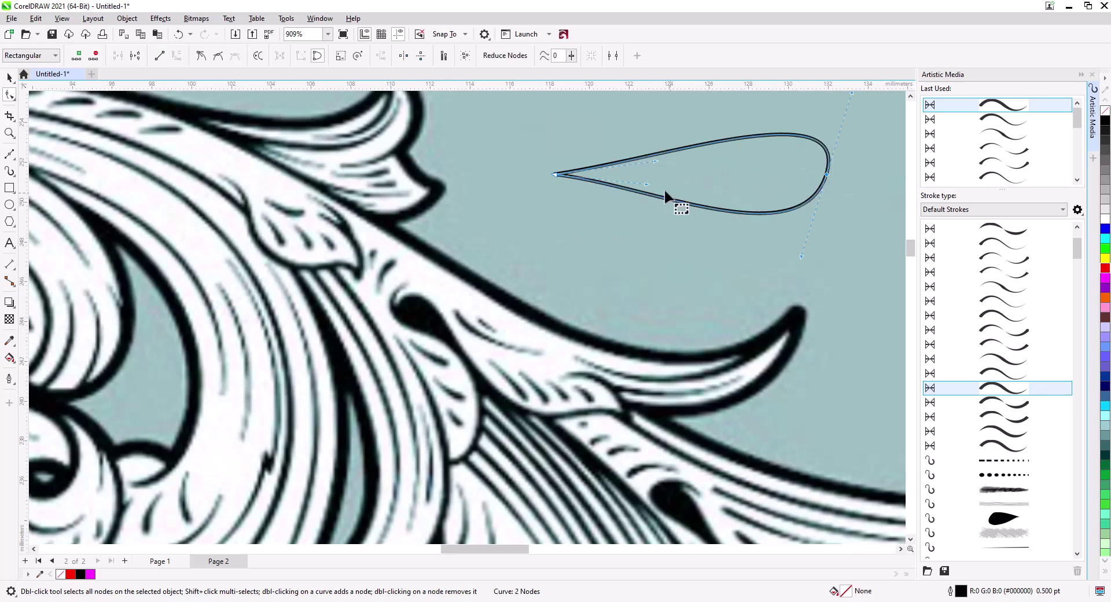
Lengthen the teardrop's pointed end until the shape is about 32 mm long and move it above the scroll reference image.
left_click_drag(553, 174, 190, 175)
scroll(492, 284, "down", 5)
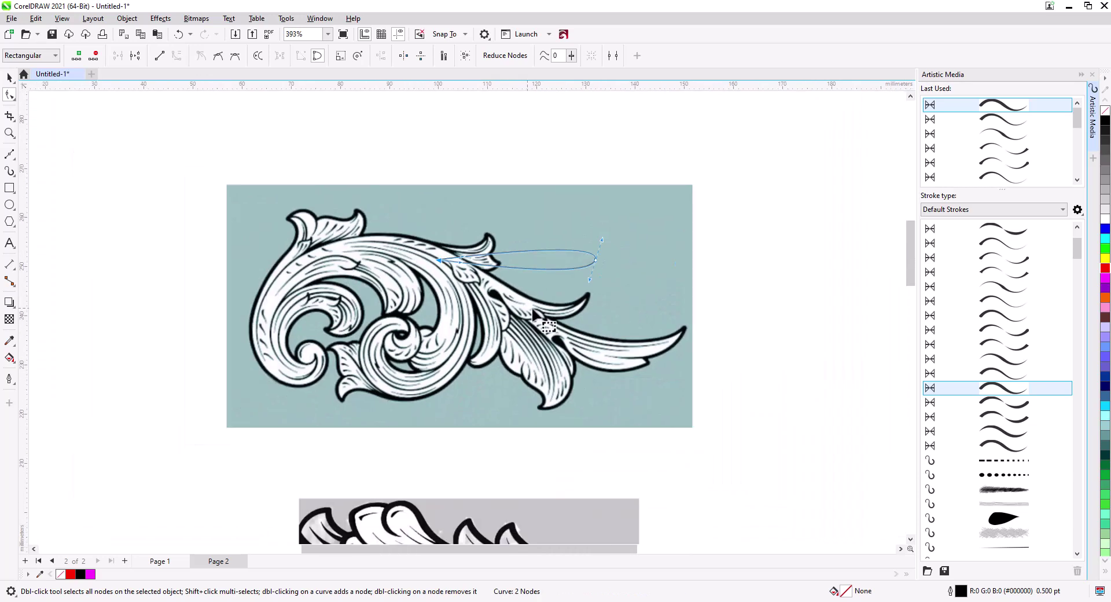
left_click_drag(537, 318, 534, 374)
left_click(10, 77)
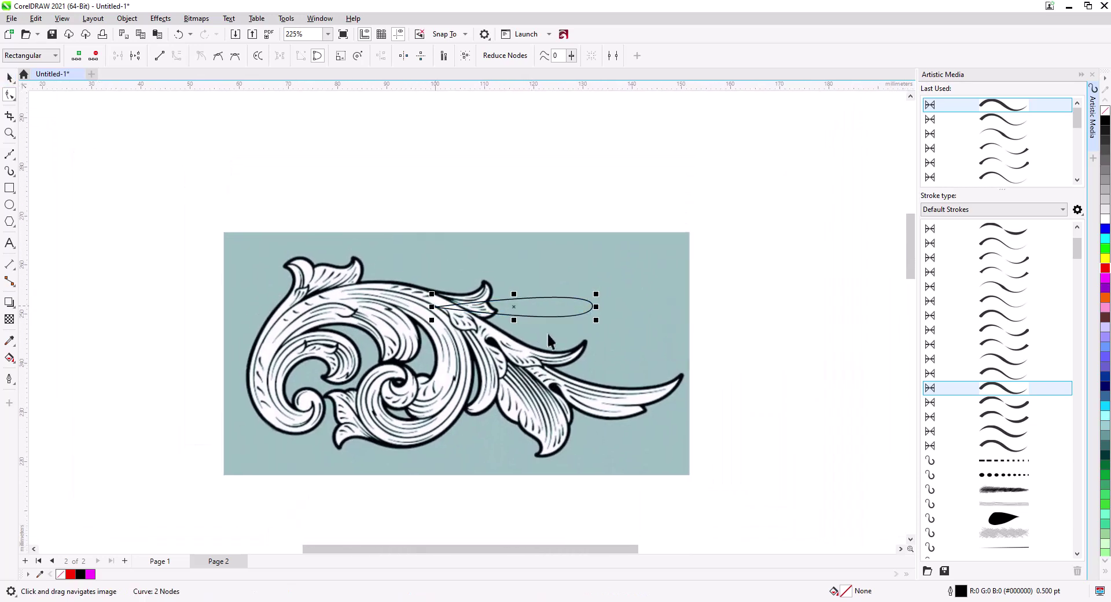
left_click_drag(519, 307, 534, 174)
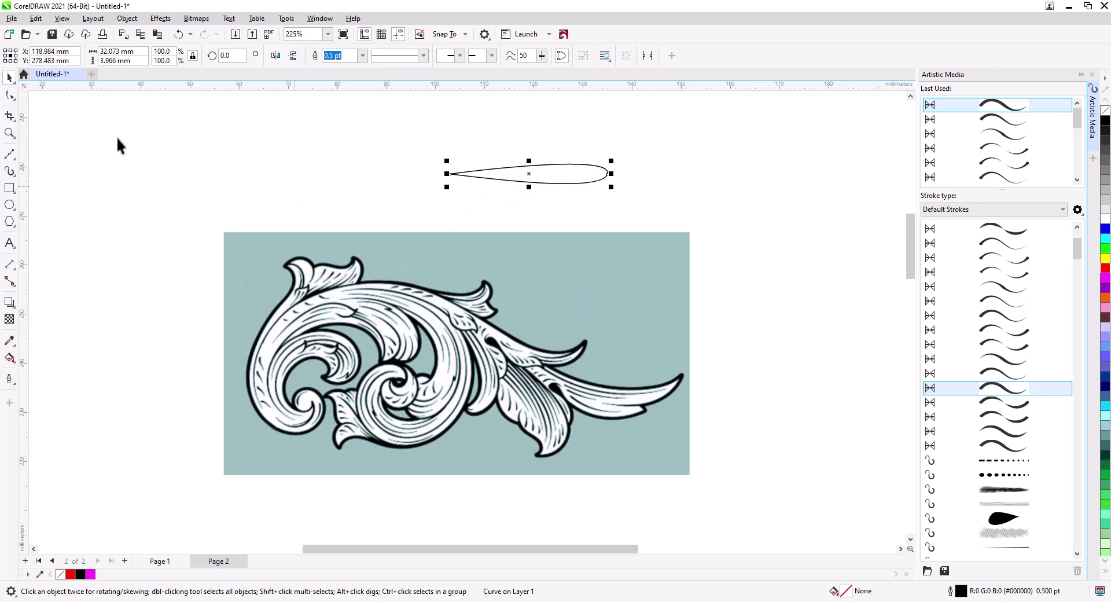
Stretch the pointed end until the shape is about 97 mm long and slim both long edges with added inward-moved nodes.
left_click(13, 98)
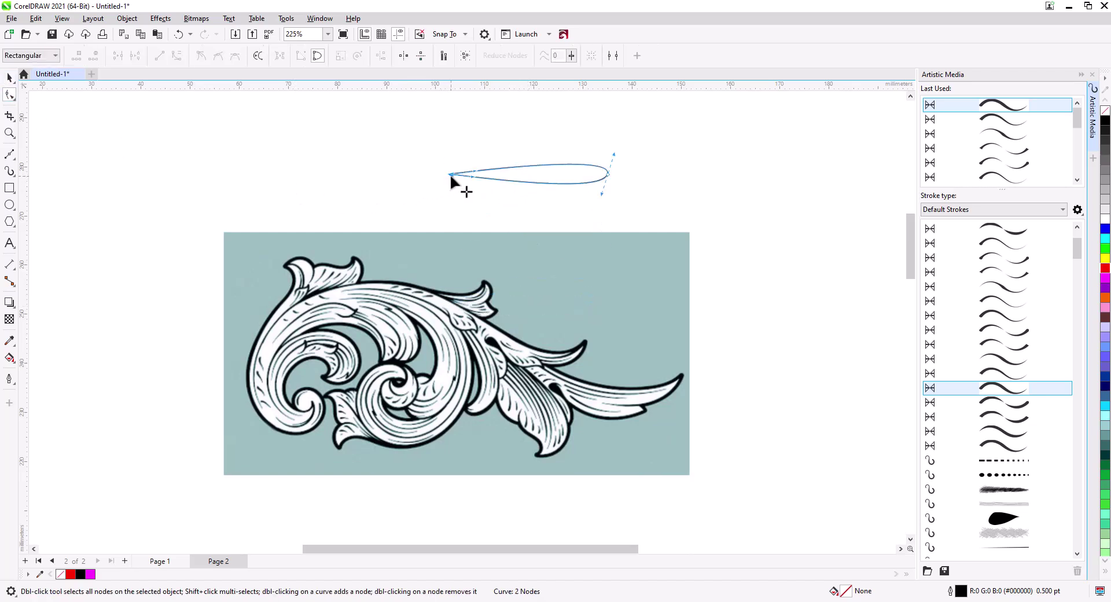
left_click_drag(450, 173, 128, 173)
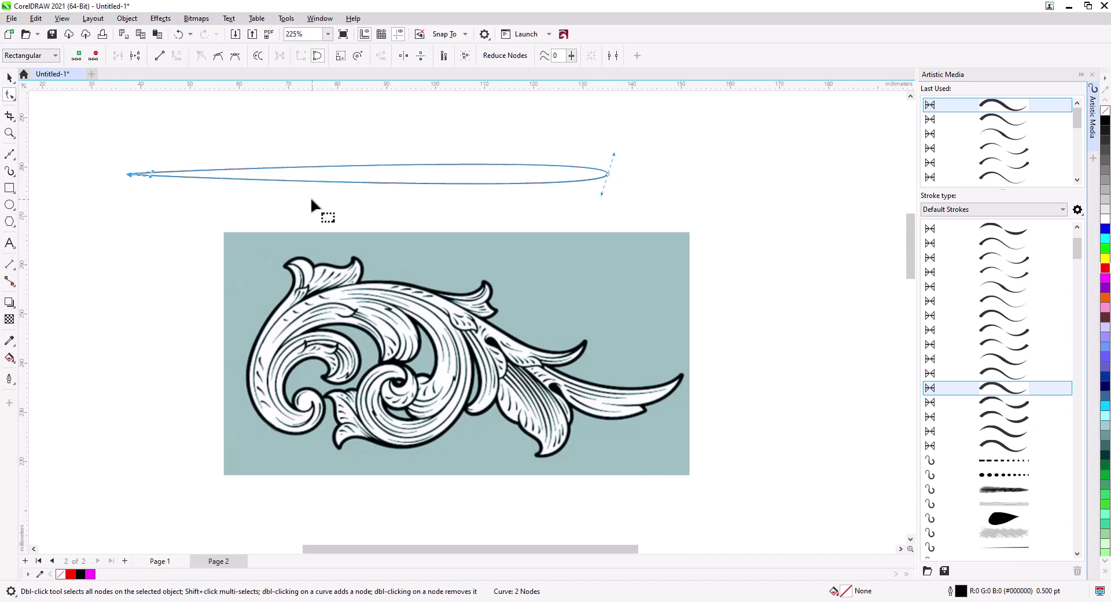
left_click(397, 183)
left_click_drag(396, 183, 397, 180)
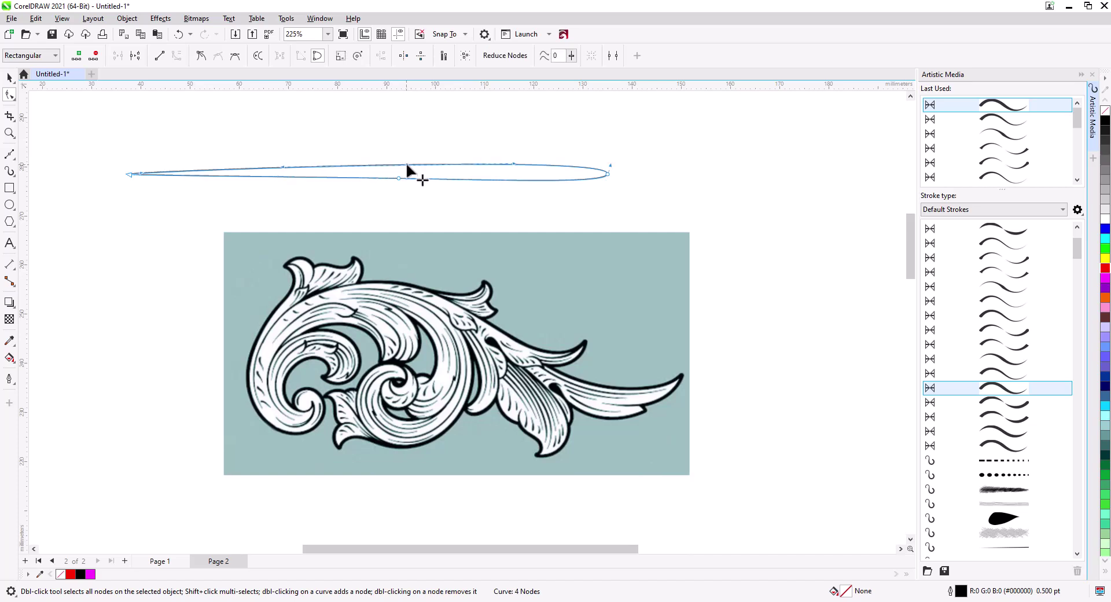
left_click_drag(405, 165, 434, 171)
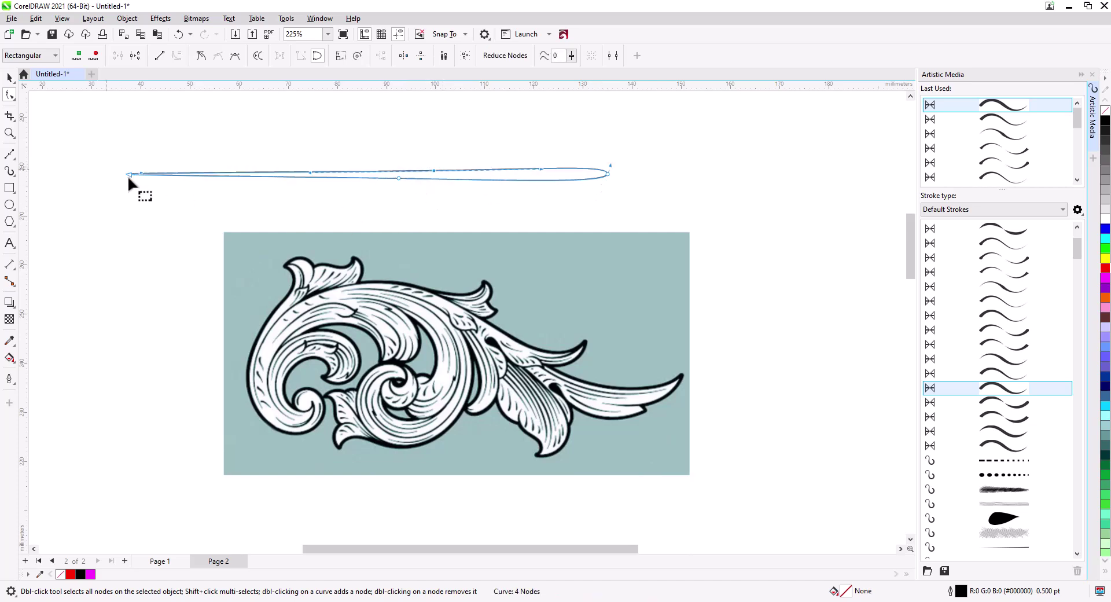
Fill the slim tapered shape with red and remove its outline.
left_click(10, 78)
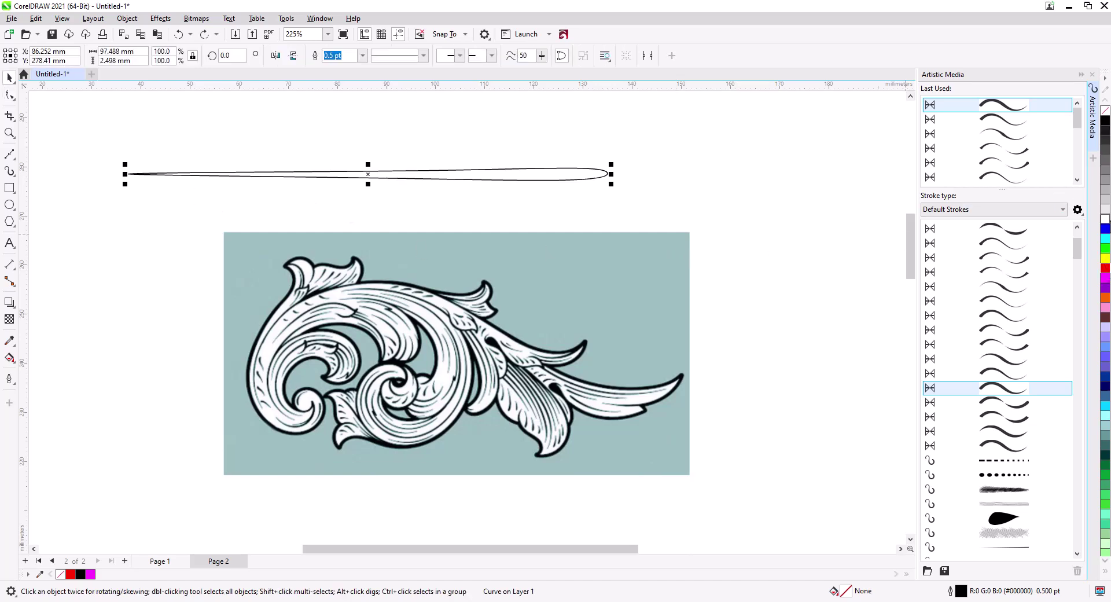
left_click(1106, 268)
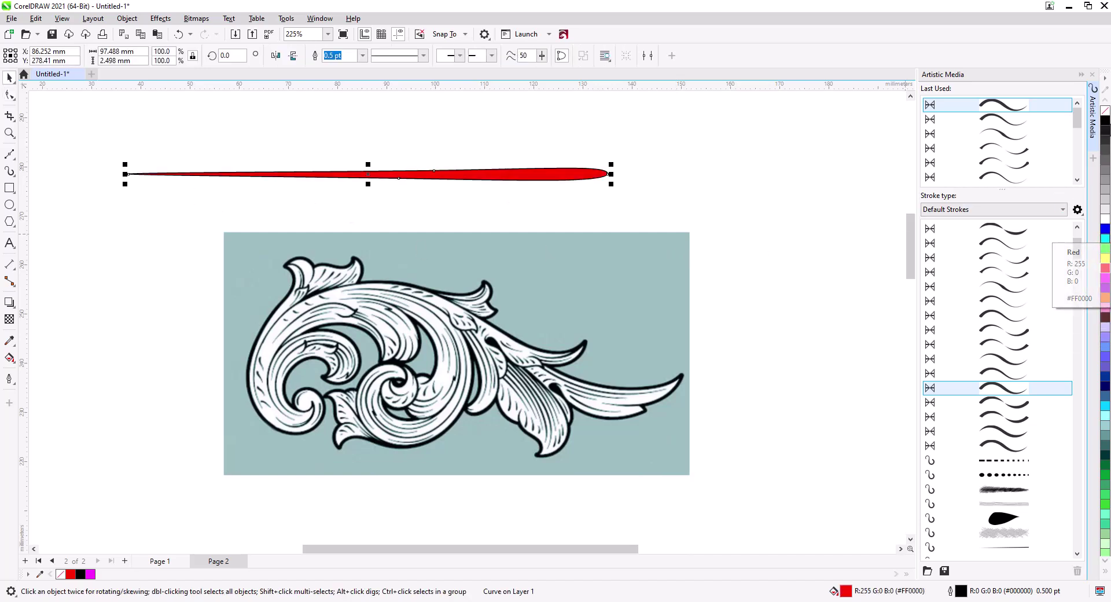
right_click(1106, 115)
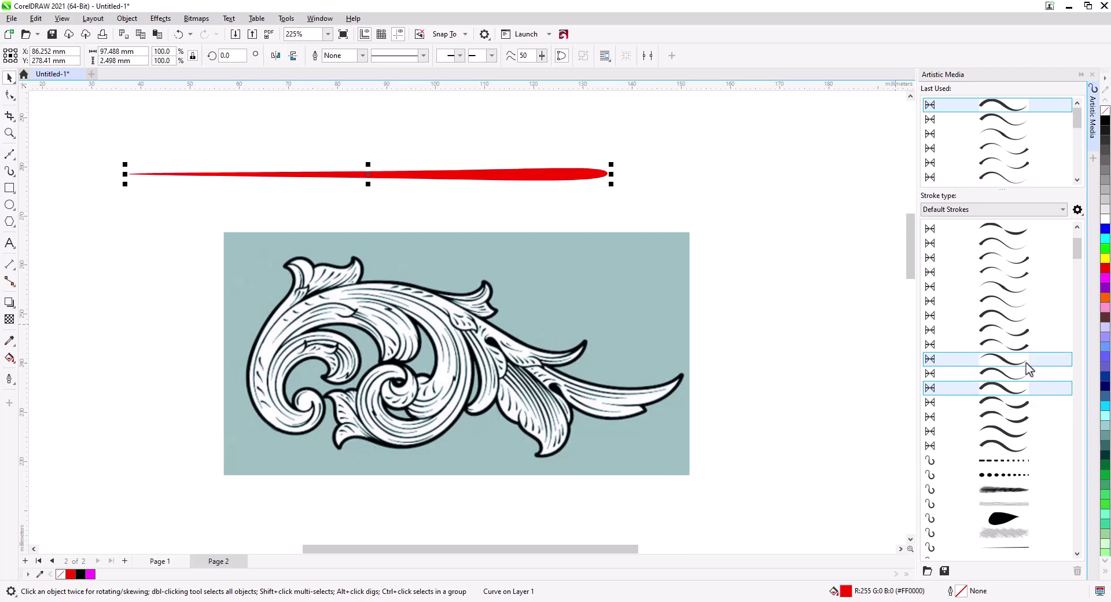
Save the red tapered shape as a new brush-type artistic media stroke in the Artistic Media folder.
left_click(945, 571)
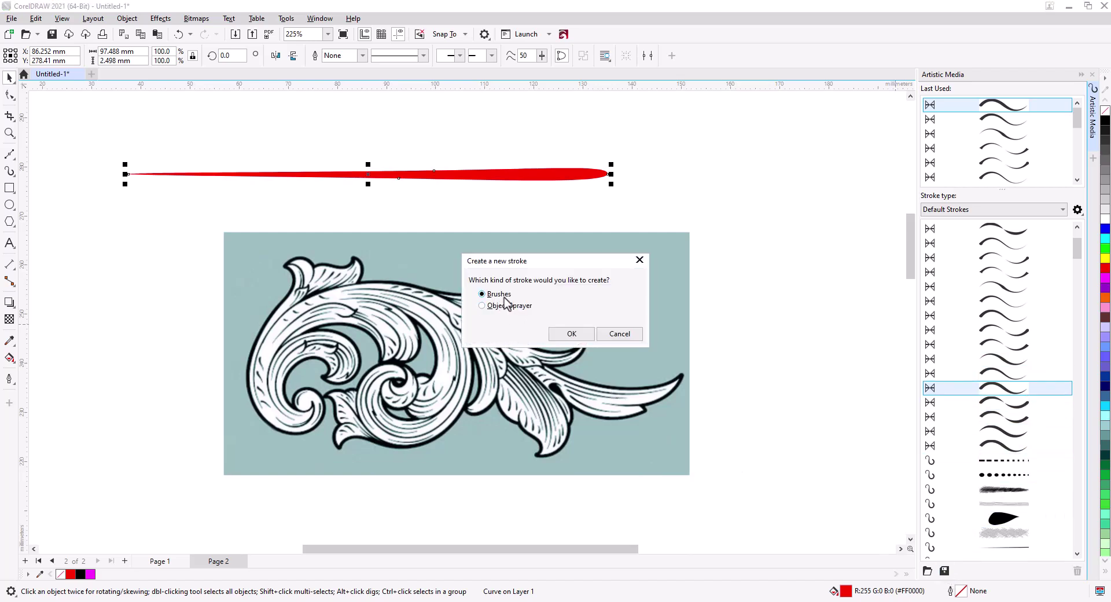
left_click(585, 335)
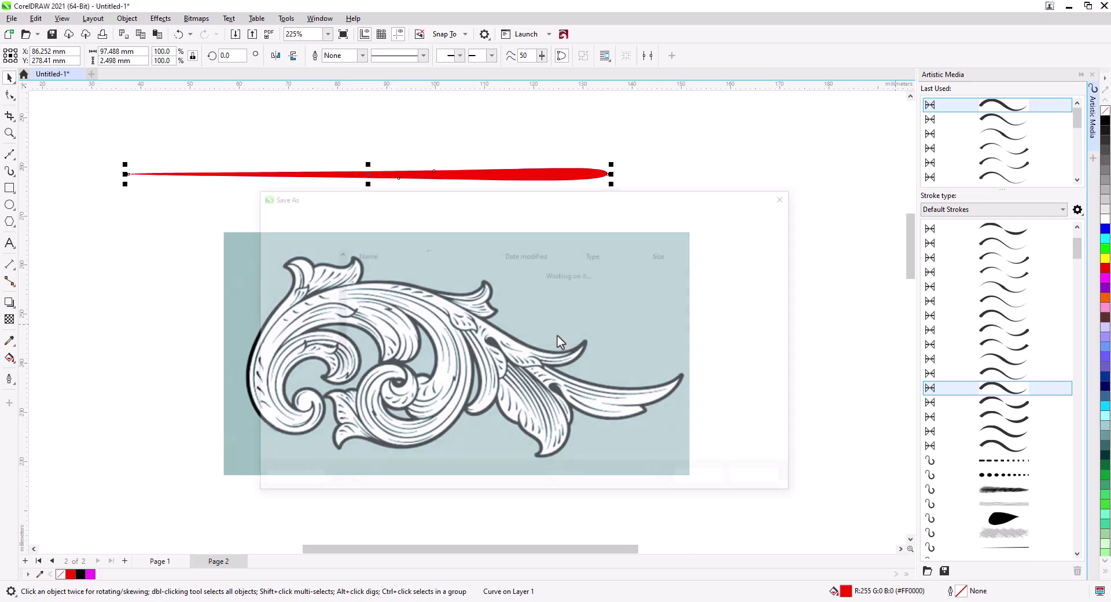
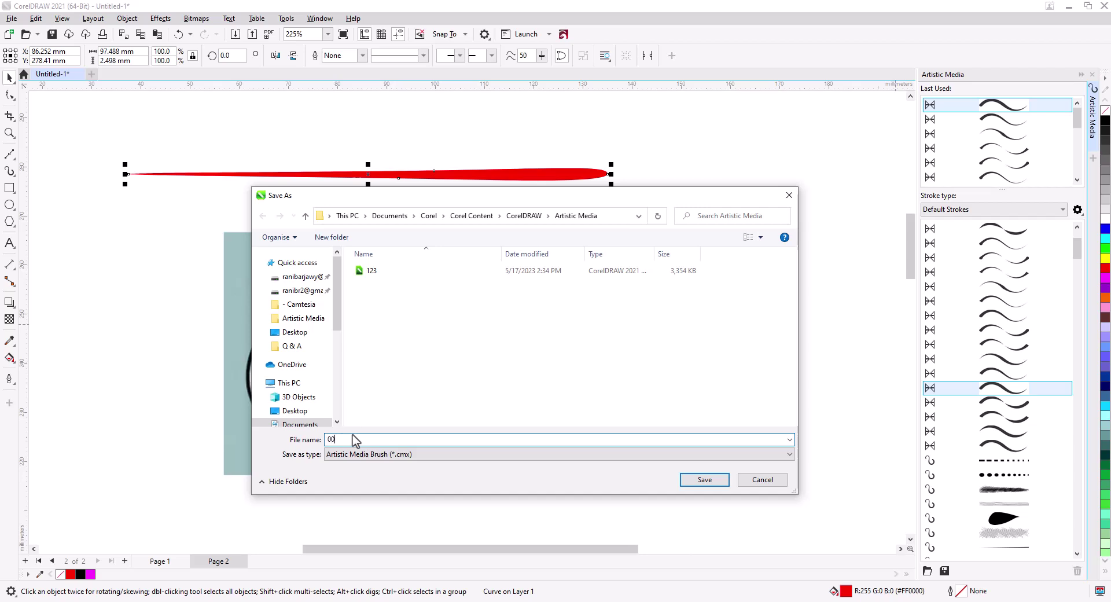
left_click(705, 479)
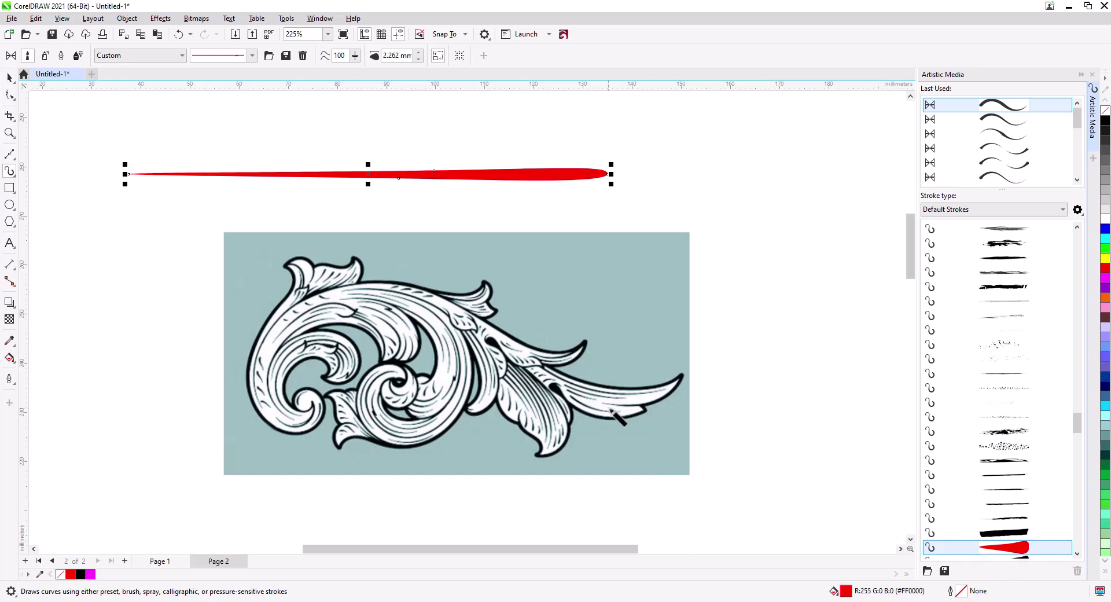
Paint a stroke with the new red brush over a hatch line in the upper leaf and set its width to 0.762 mm.
scroll(283, 342, "up", 5)
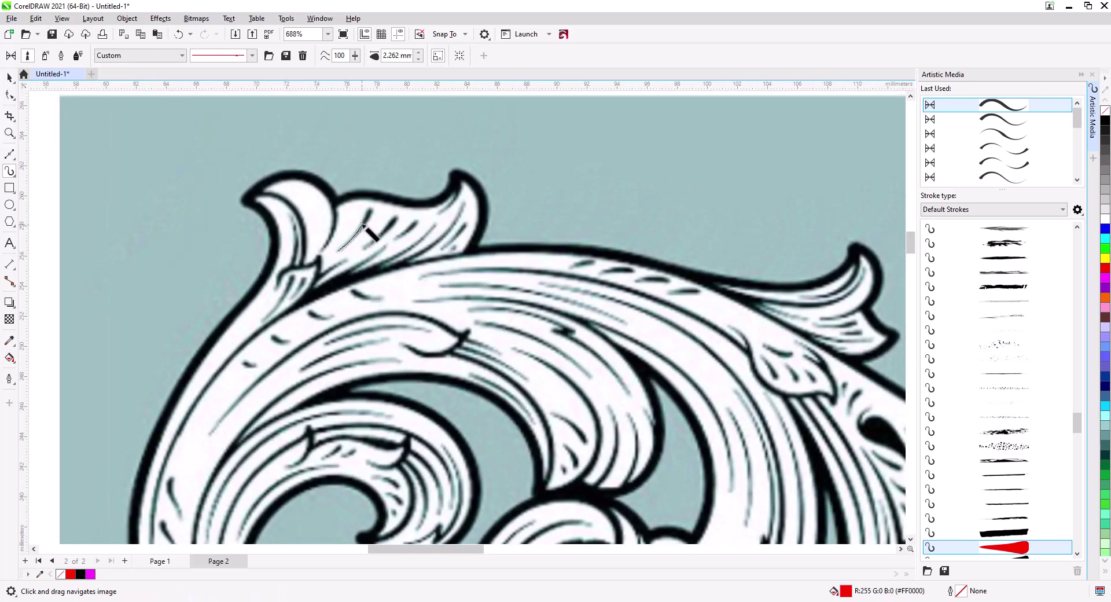
left_click_drag(370, 209, 380, 219)
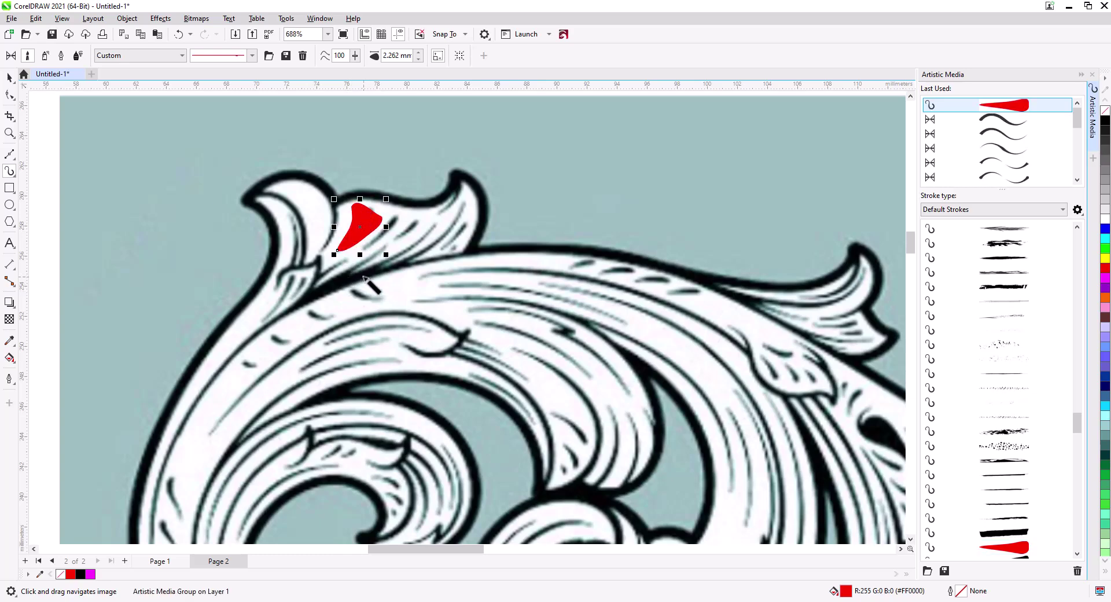
left_click(418, 59)
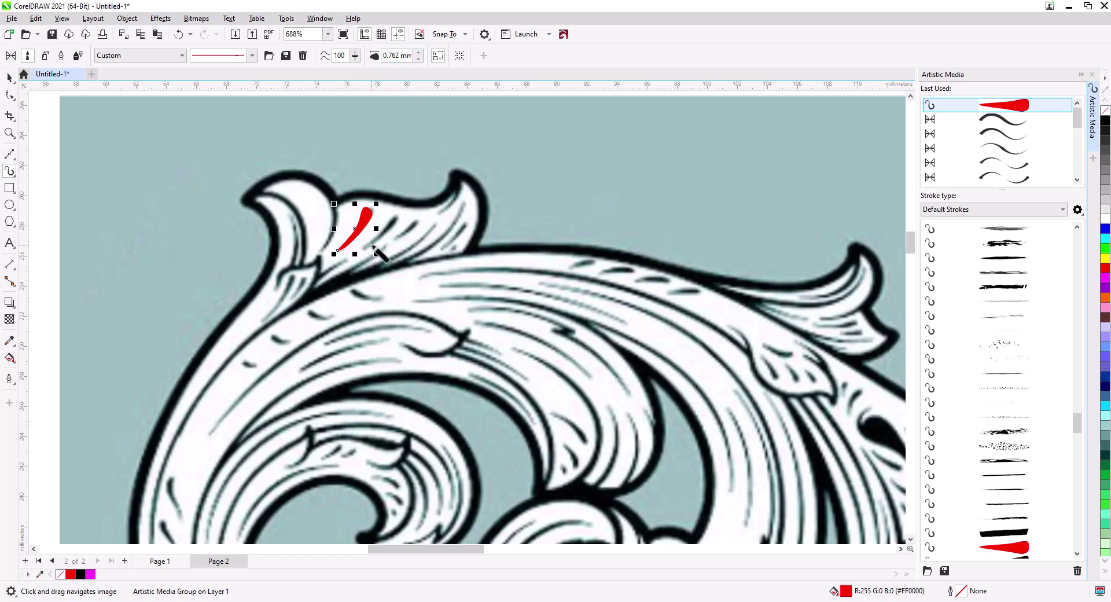
Paint a second red brush stroke over the adjacent hatch line in the upper leaf.
left_click_drag(461, 350, 505, 307)
scroll(477, 209, "up", 1)
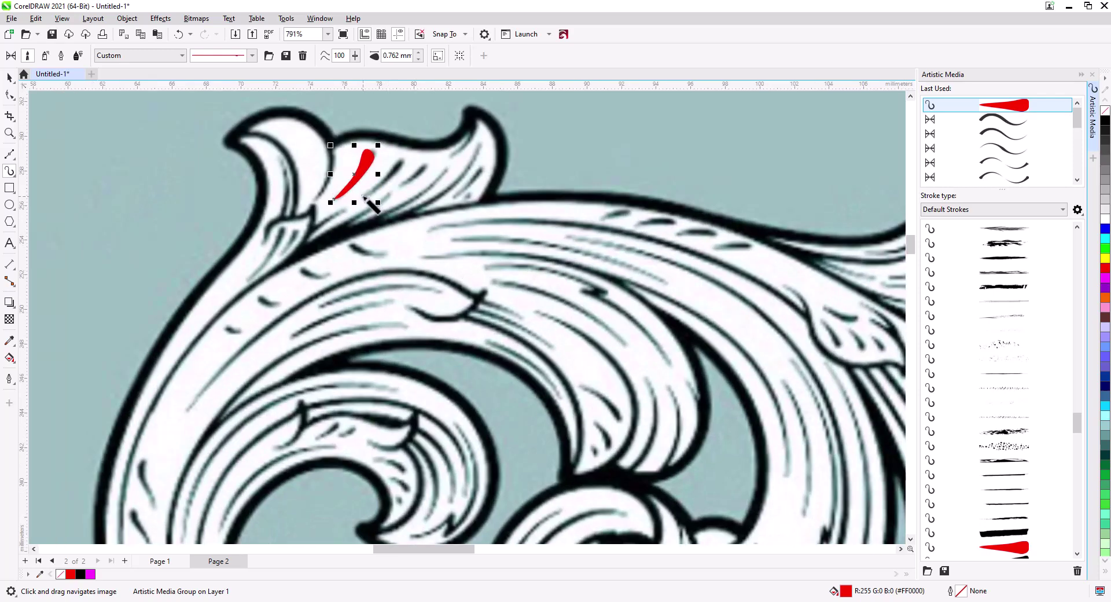
left_click_drag(364, 196, 404, 159)
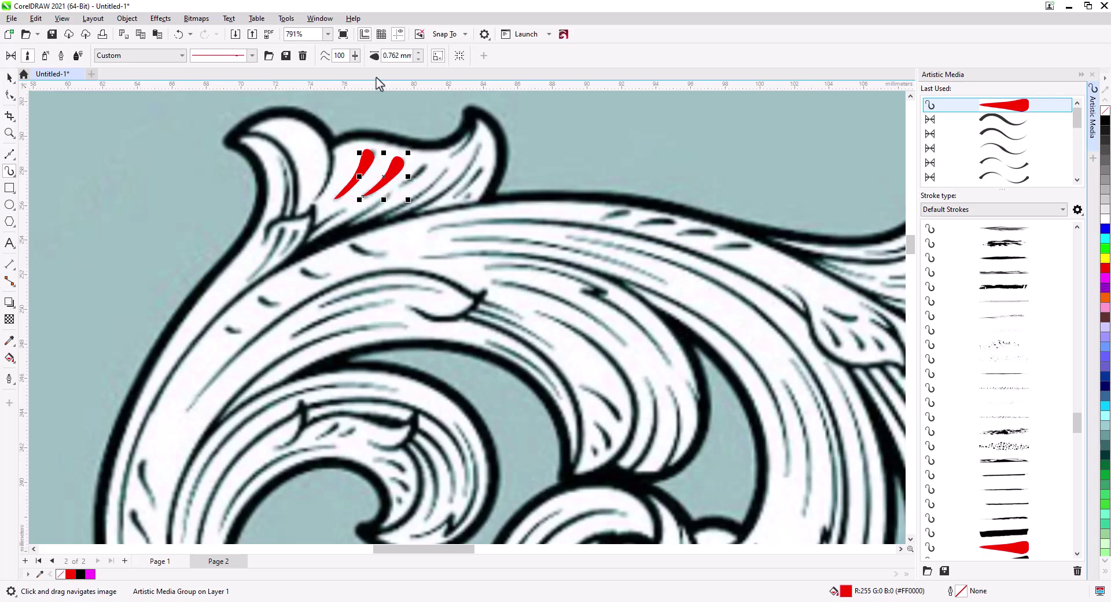
Draw a straight Bézier line between the ends of the lowest hatch line in the long tail leaf.
scroll(341, 246, "down", 7)
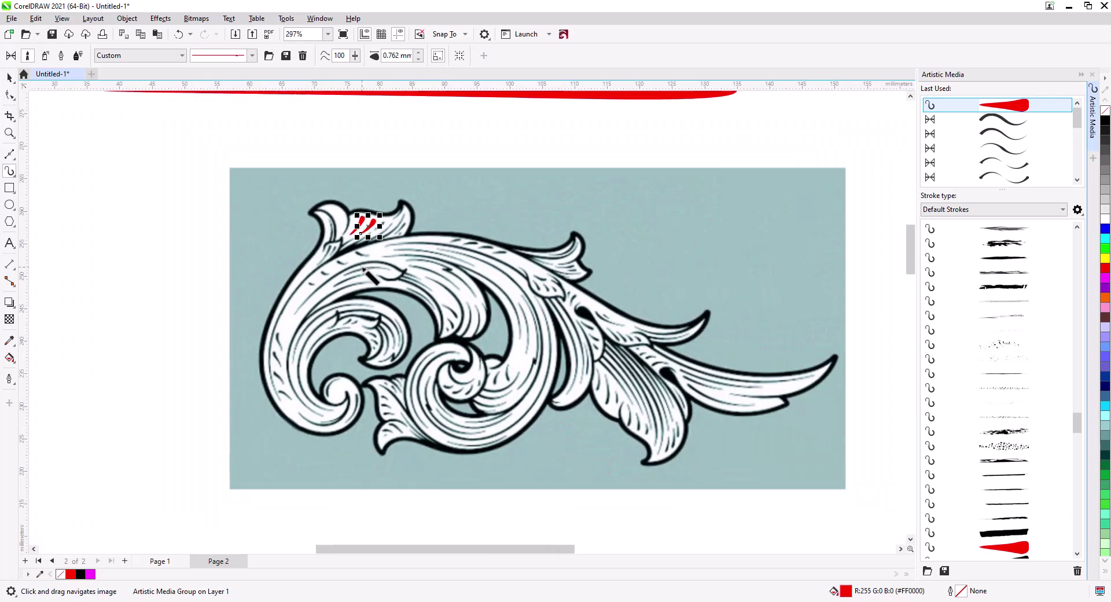
mouse_move(414, 301)
left_mouse_down()
mouse_move(274, 252)
mouse_move(222, 219)
left_mouse_up()
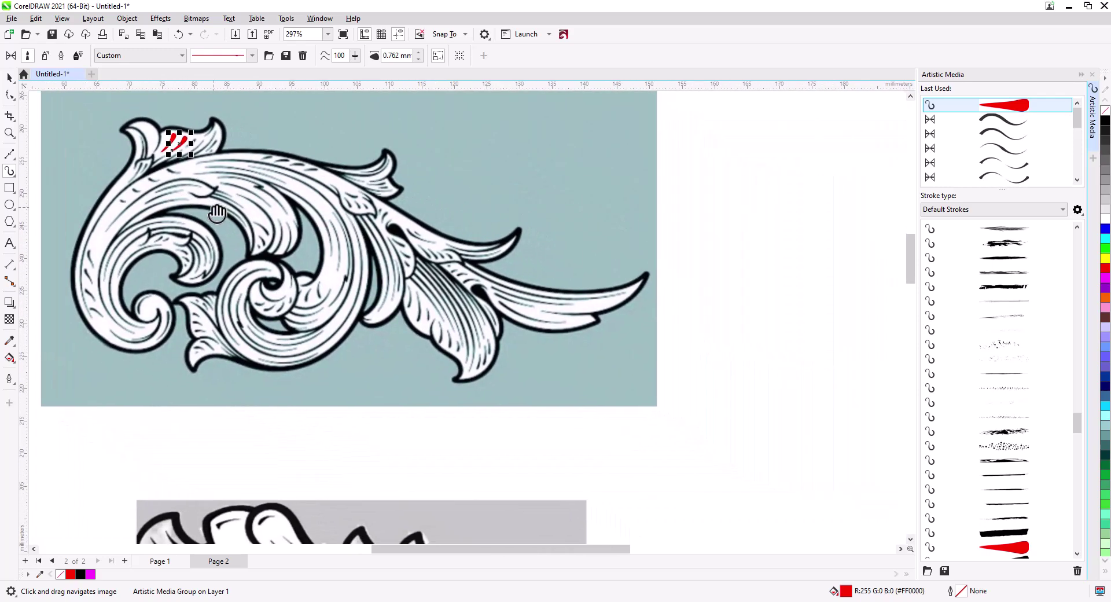
scroll(537, 331, "up", 3)
scroll(529, 325, "up", 3)
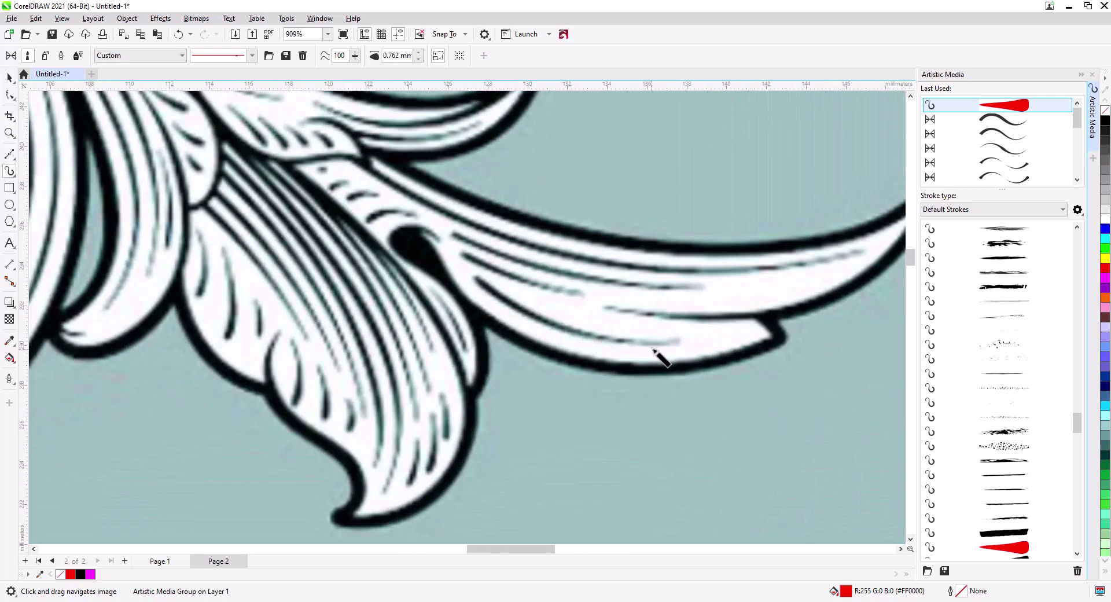
key("space")
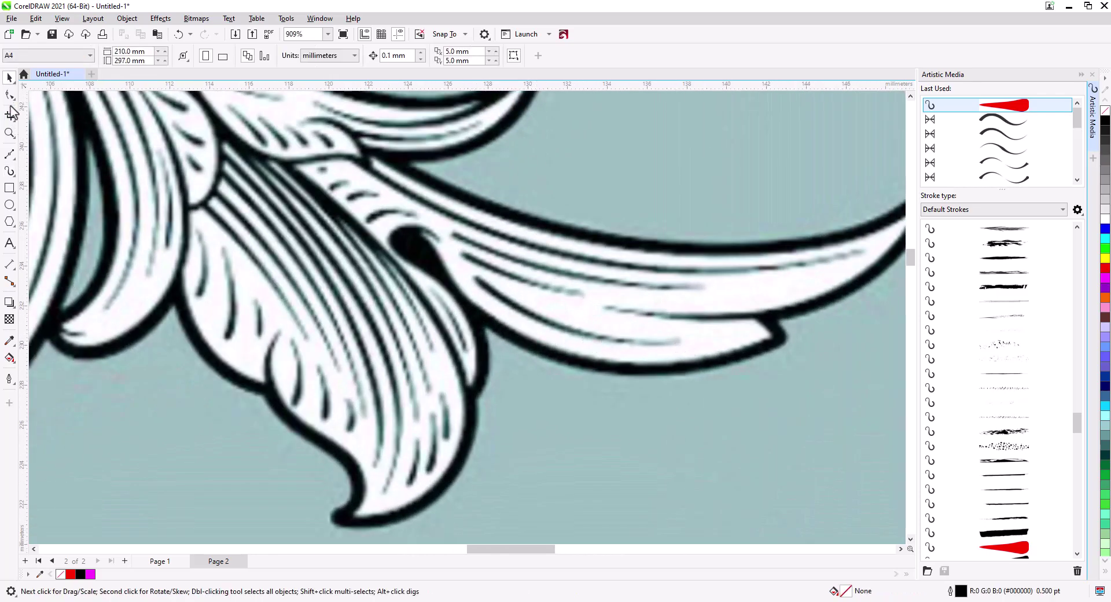
left_click(9, 155)
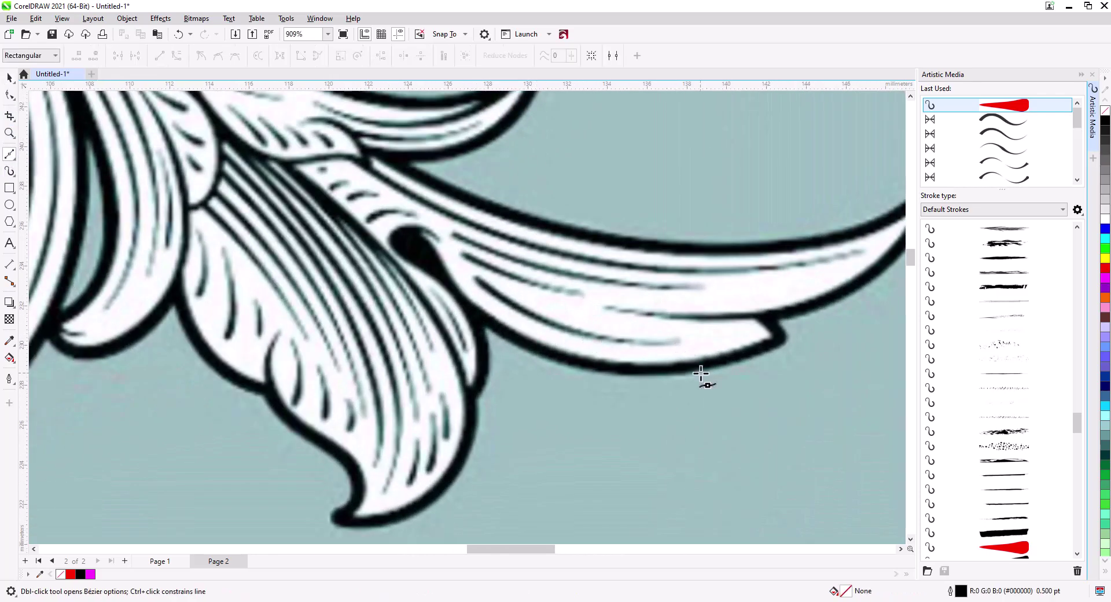
left_click(677, 343)
left_click(476, 279)
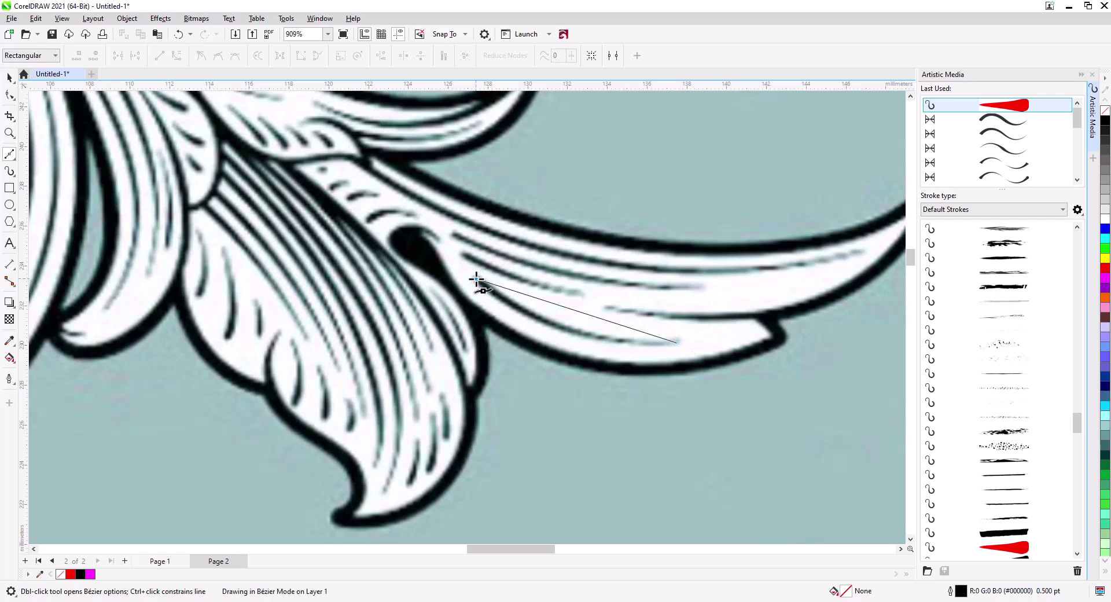
Convert the line to a curve bent along the hatch line and apply the custom red tapered brush to it.
left_click(8, 95)
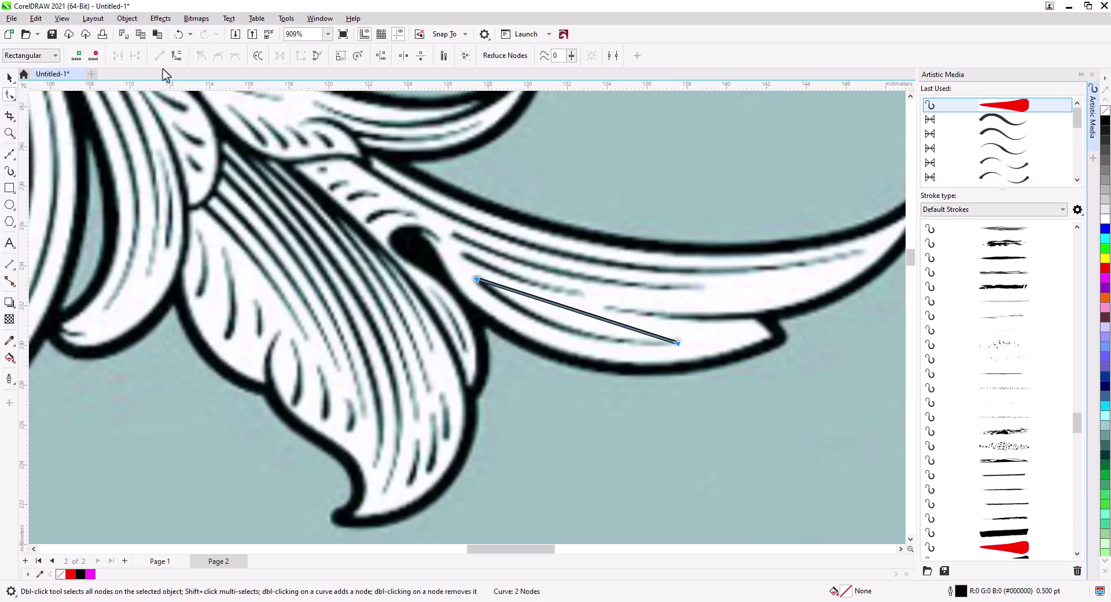
left_click(175, 56)
left_click_drag(558, 313, 563, 327)
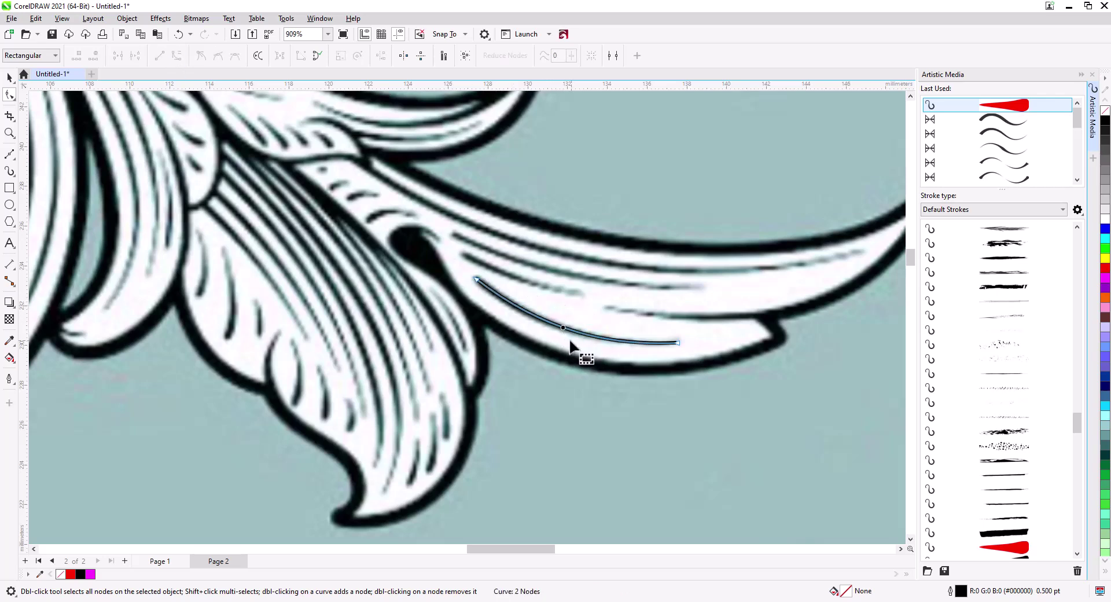
left_click(1010, 548)
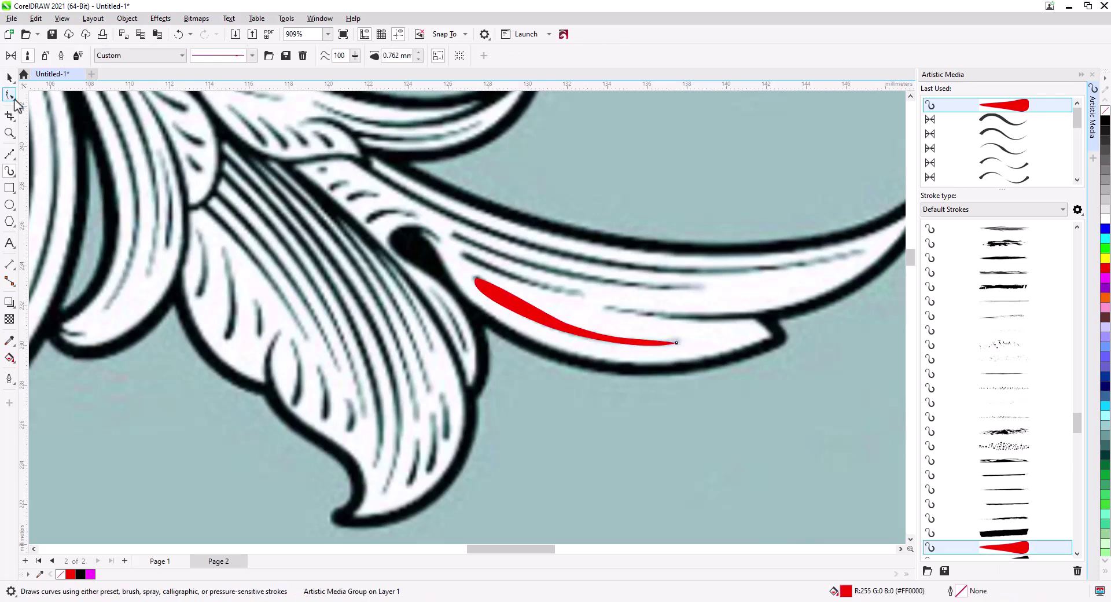
Adjust the control curve's handles so the red brush stroke follows the lowest hatch line in the tail leaf.
left_click(11, 96)
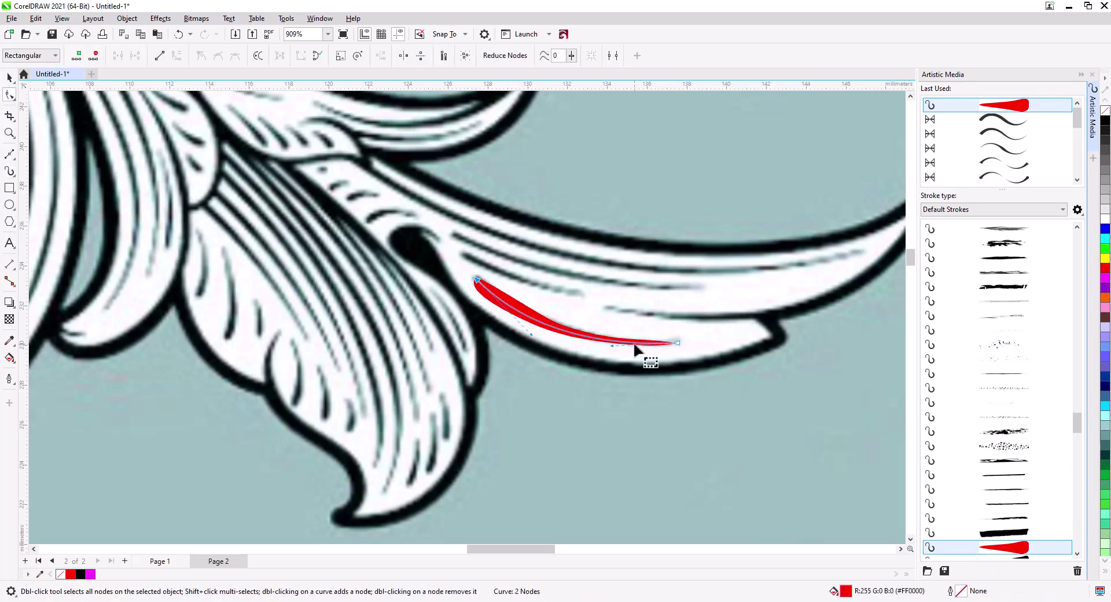
mouse_move(611, 346)
left_mouse_down()
mouse_move(541, 345)
mouse_move(513, 315)
mouse_move(547, 338)
left_mouse_up()
mouse_move(547, 337)
left_mouse_down()
mouse_move(537, 336)
mouse_move(547, 339)
left_mouse_up()
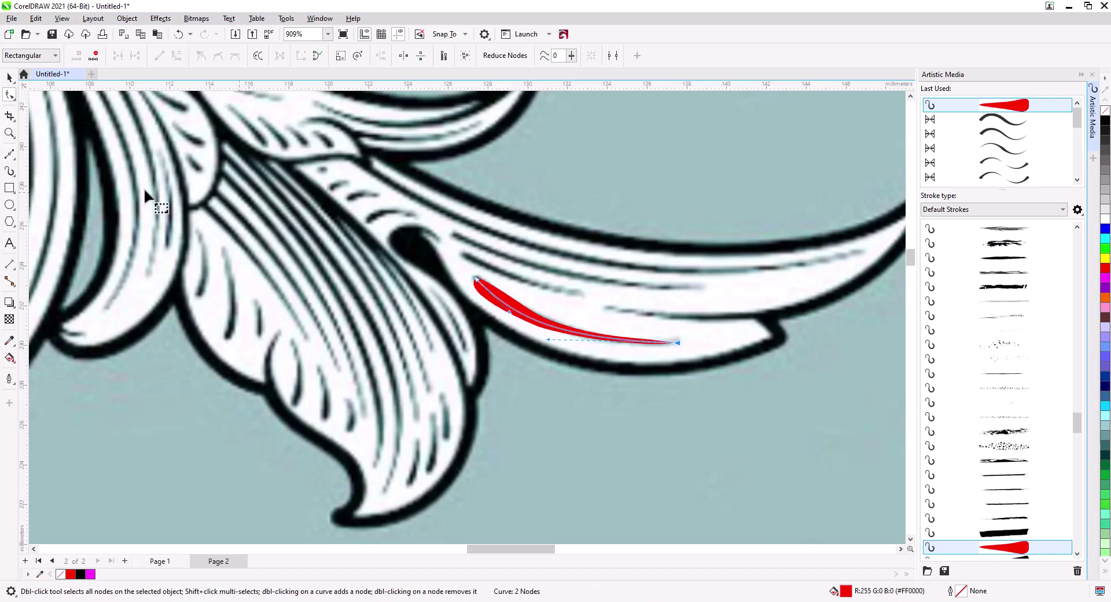
Break the red brush stroke apart from its control curve and delete that curve.
key("space")
right_click(489, 302)
left_click(517, 316)
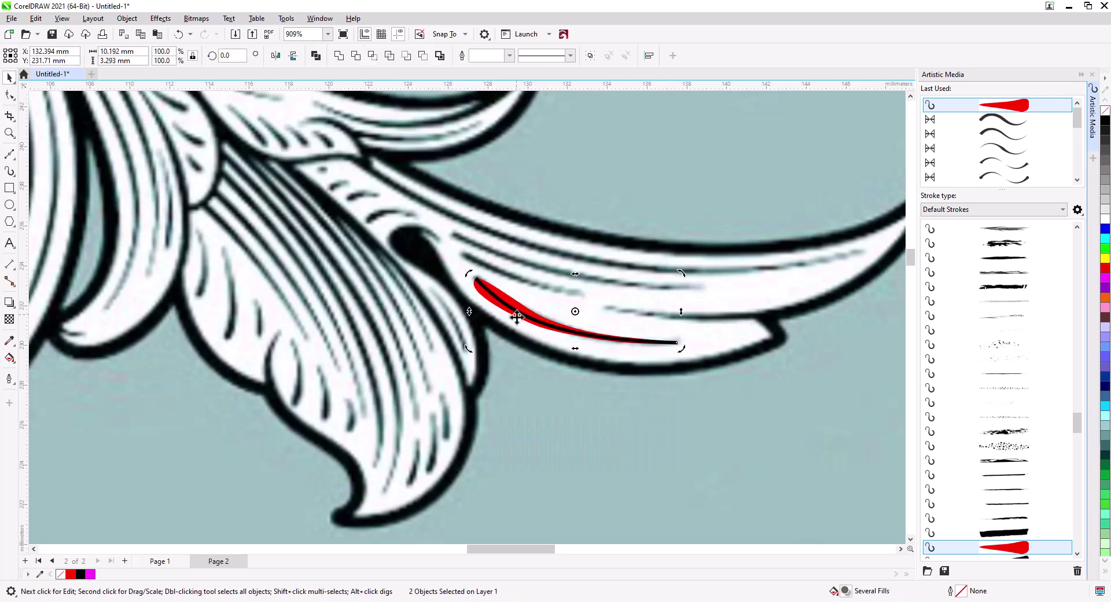
left_click(516, 316)
key("Delete")
Display the stroke shape as an unfilled red outline and delete its surplus nodes, keeping four.
key("F10")
left_click(538, 328)
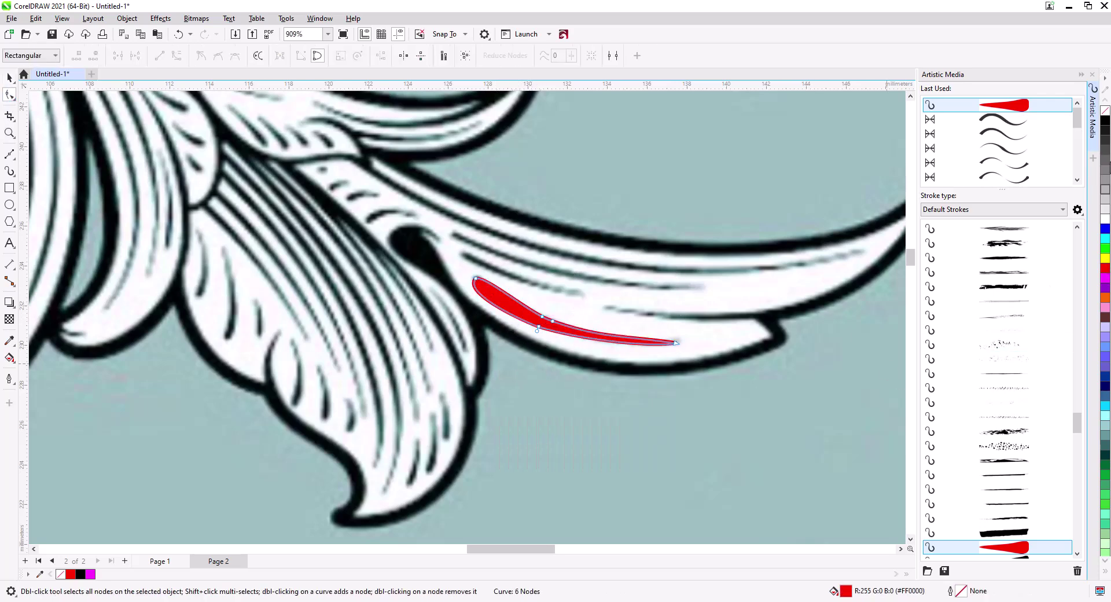
scroll(565, 310, "up", 2)
mouse_move(514, 361)
left_mouse_down()
mouse_move(493, 351)
mouse_move(509, 354)
left_mouse_up()
key("Delete")
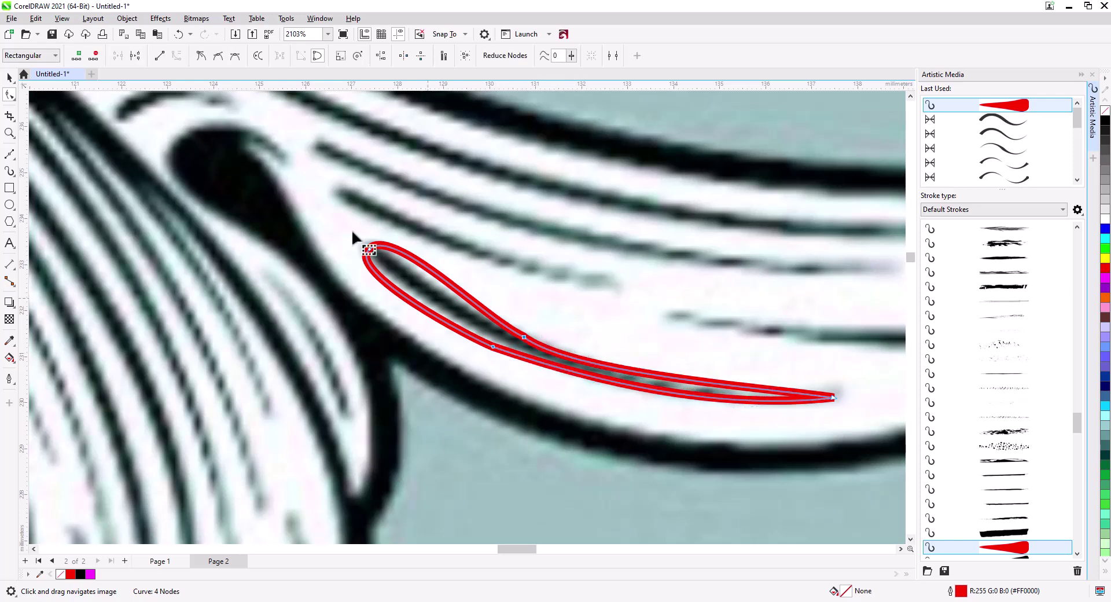
Reshape the four-node outline closely around the hatch line and fill it solid red without an outline.
left_click_drag(530, 360, 473, 337)
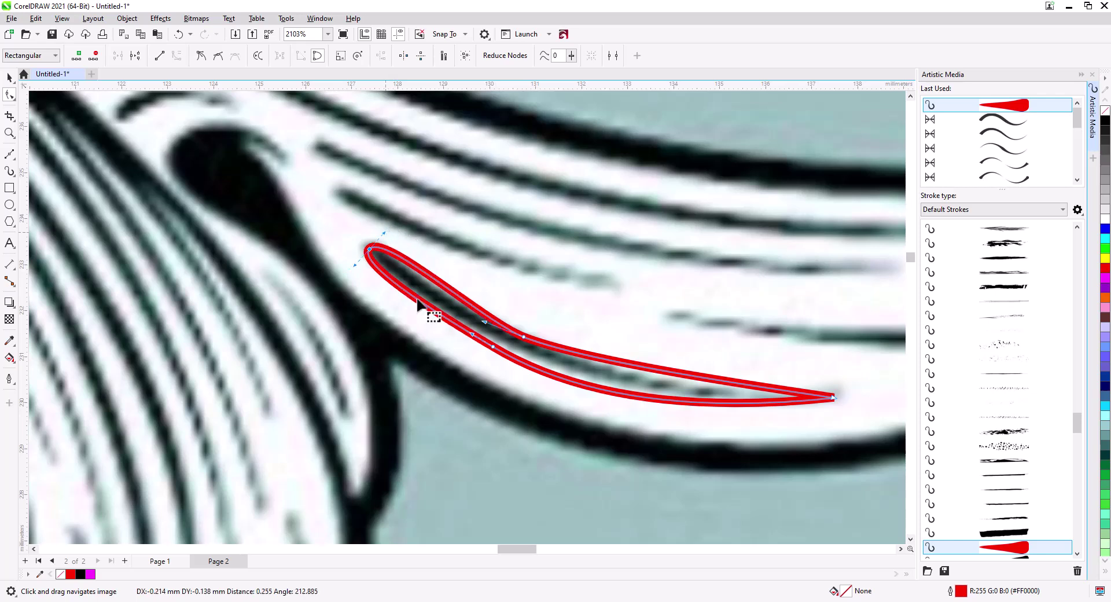
left_click_drag(767, 394, 752, 411)
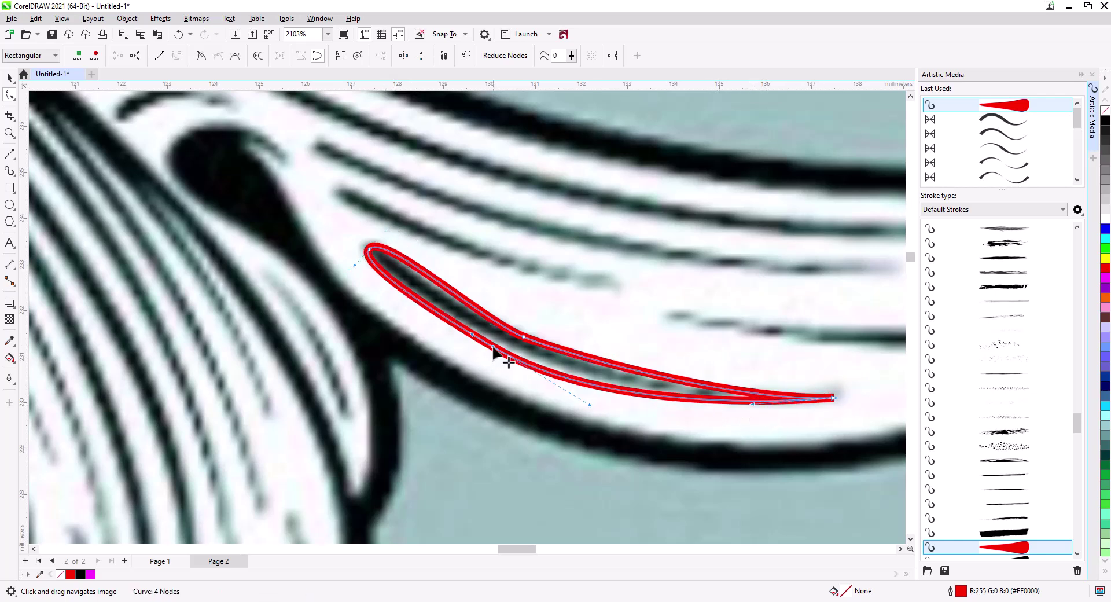
mouse_move(495, 351)
left_mouse_down()
mouse_move(586, 389)
mouse_move(494, 349)
mouse_move(504, 348)
left_mouse_up()
left_click_drag(520, 308, 545, 356)
left_click_drag(593, 366, 611, 376)
left_click_drag(484, 318, 467, 314)
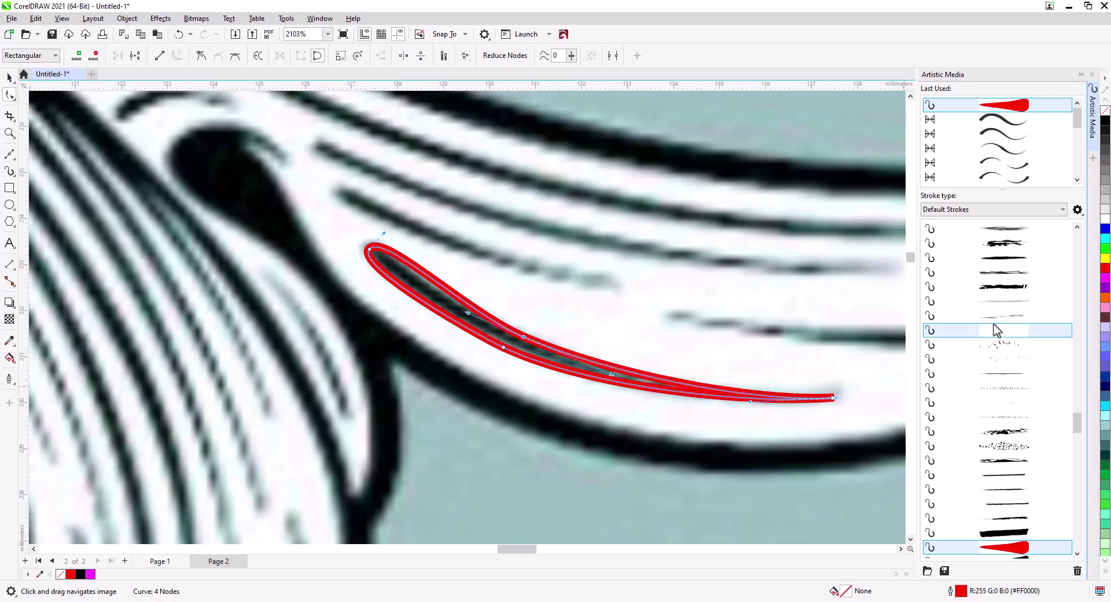
scroll(619, 312, "down", 3)
left_click(9, 79)
left_click(633, 350)
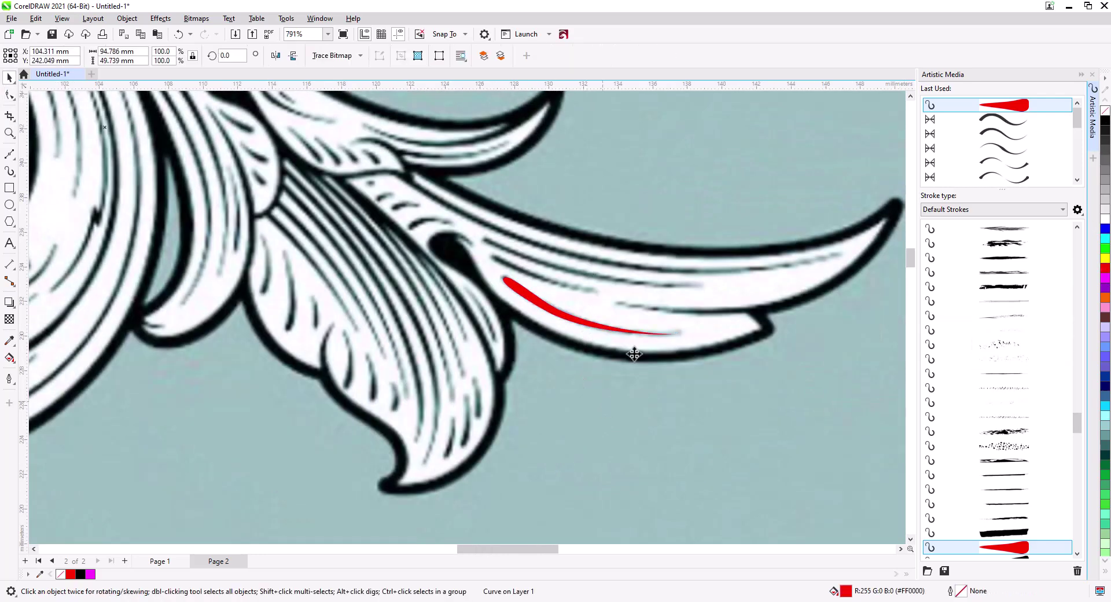
Draw a three-node Bézier line along the longer hatch line in the left pointed leaf of the grey-background ornament.
scroll(611, 411, "down", 3)
scroll(519, 313, "up", 3)
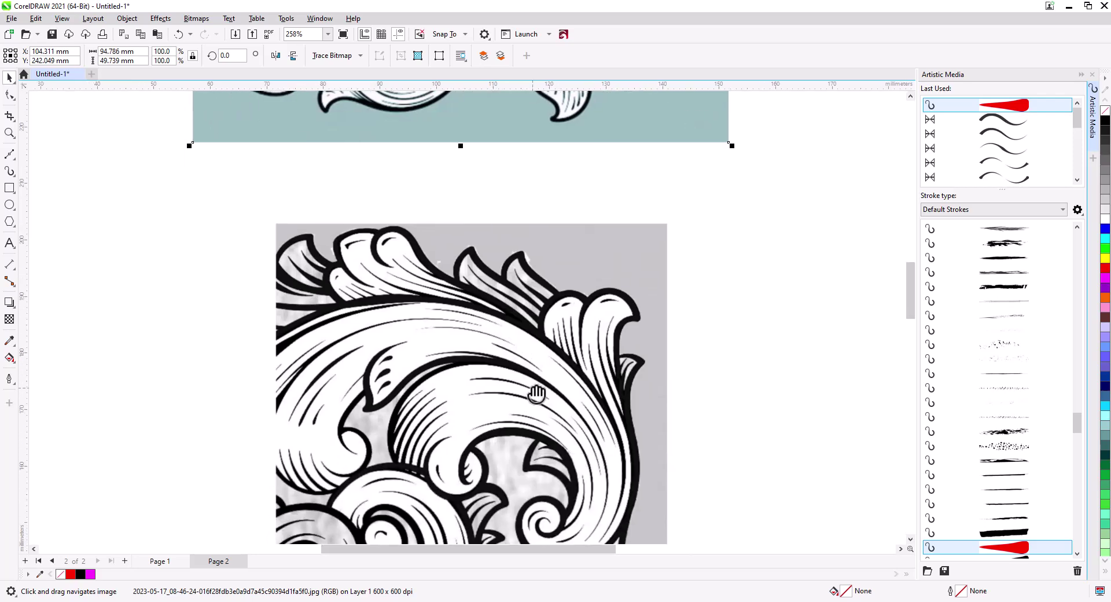
scroll(529, 342, "up", 1)
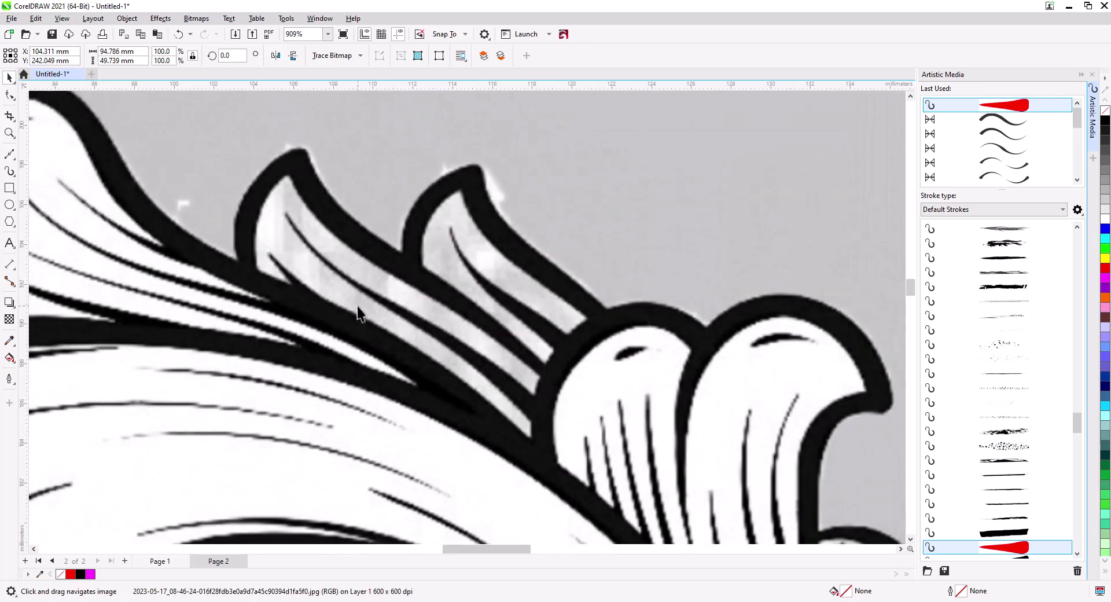
left_click(11, 155)
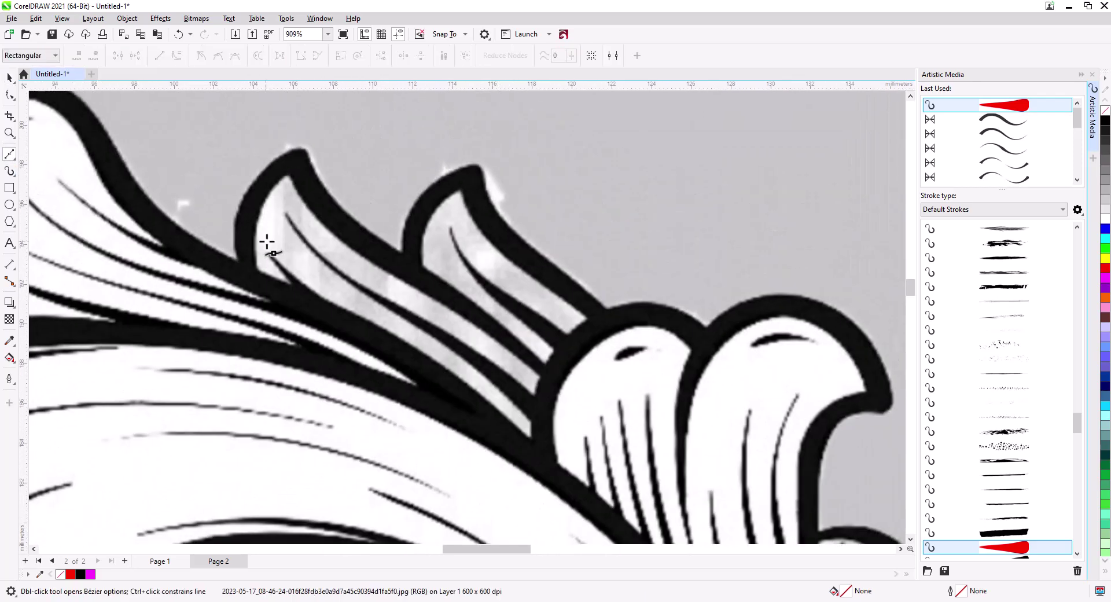
left_click(287, 216)
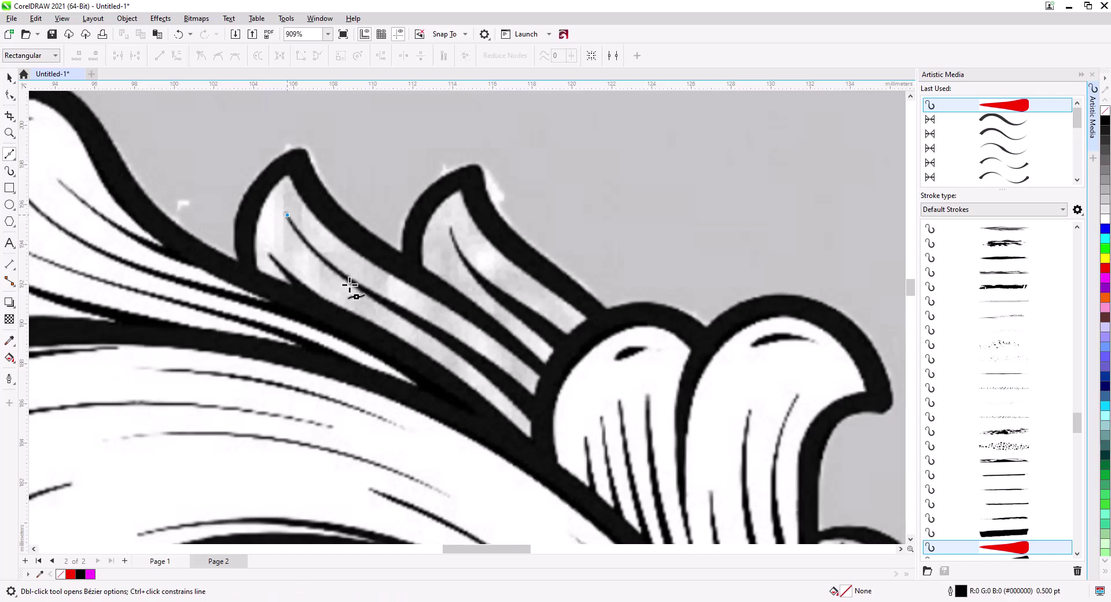
left_click(404, 313)
left_click(542, 415)
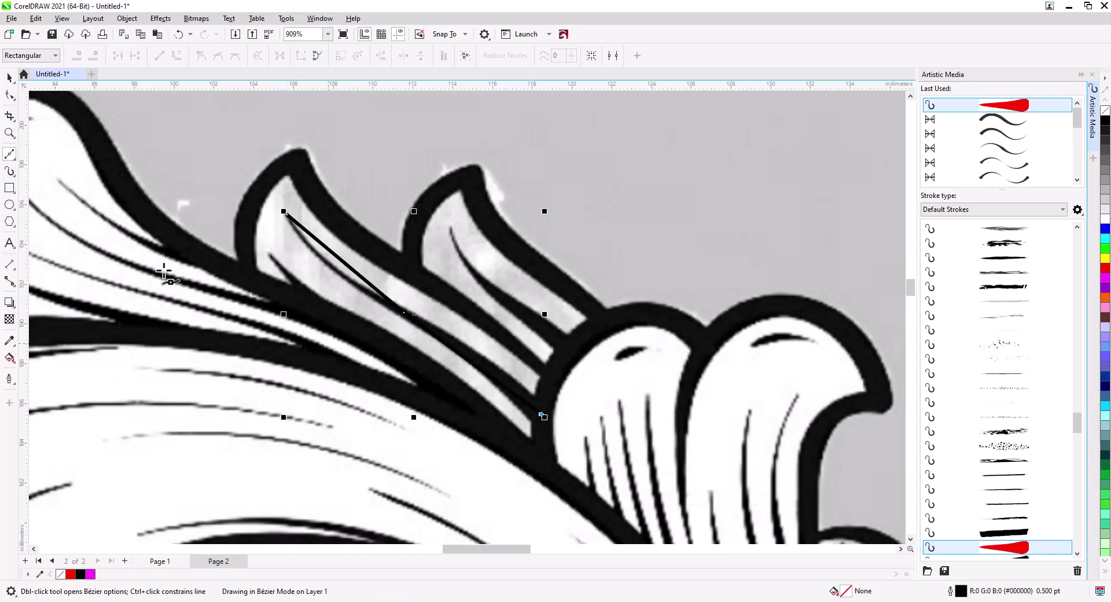
Convert the line's segments to curves, bend them along the hatch line and make the middle node smooth.
left_click(9, 96)
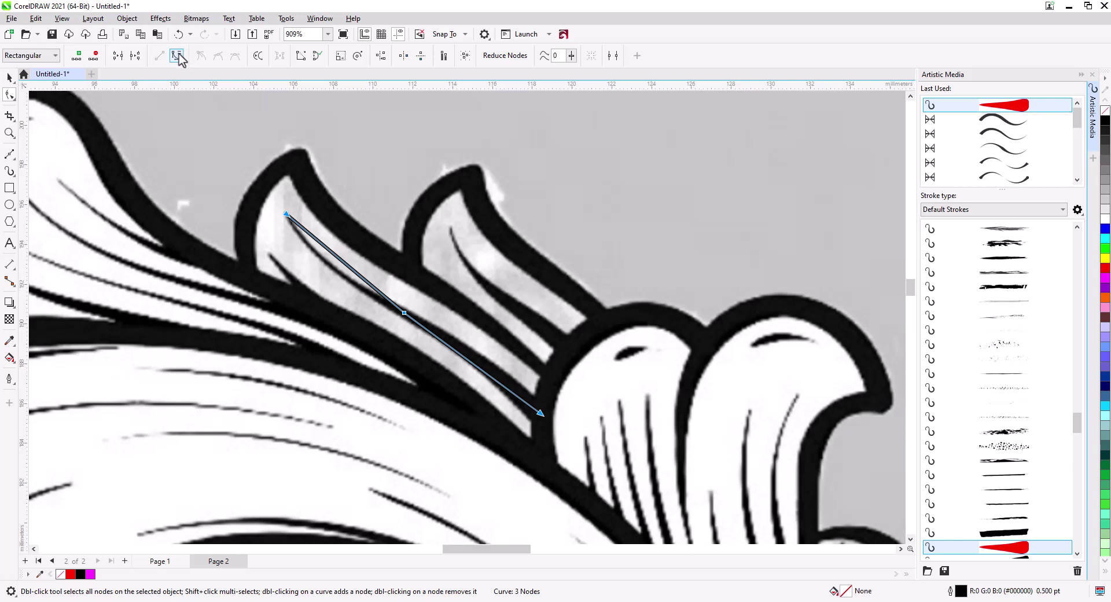
left_click(178, 56)
left_click_drag(338, 264, 331, 265)
left_click_drag(454, 349, 375, 274)
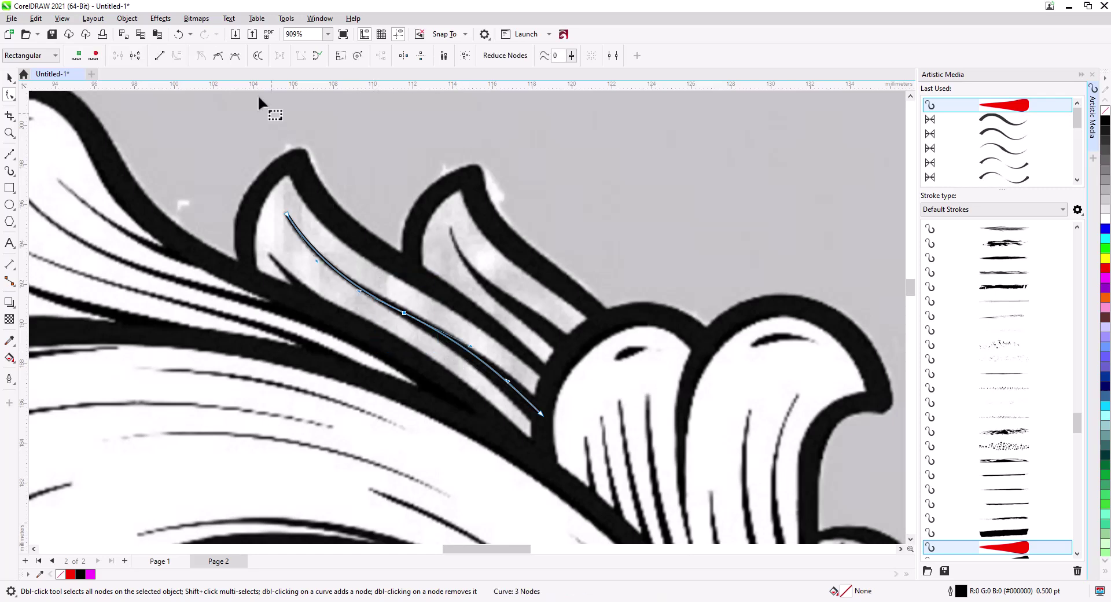
left_click(219, 57)
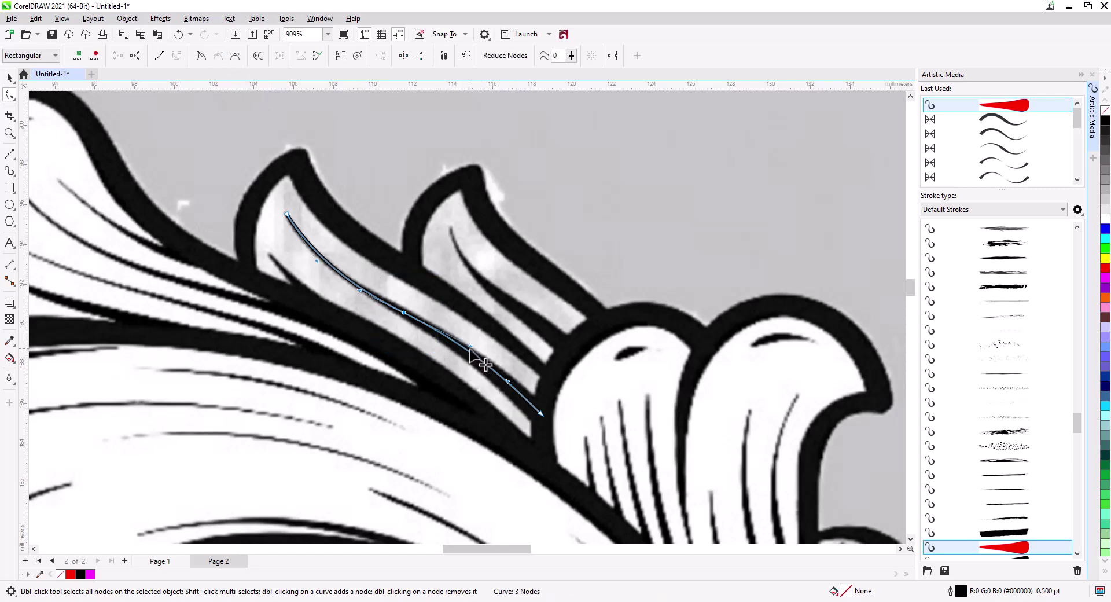
left_click_drag(470, 349, 470, 350)
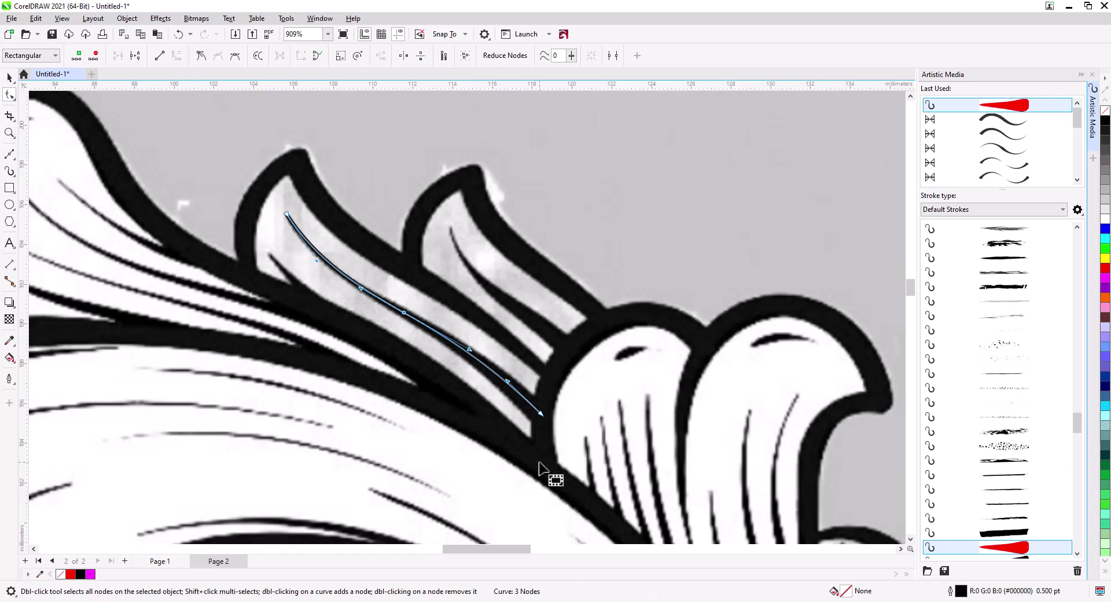
Colour the curve's outline red and apply a tapered preset stroke from the Default Strokes to it.
right_click(1105, 258)
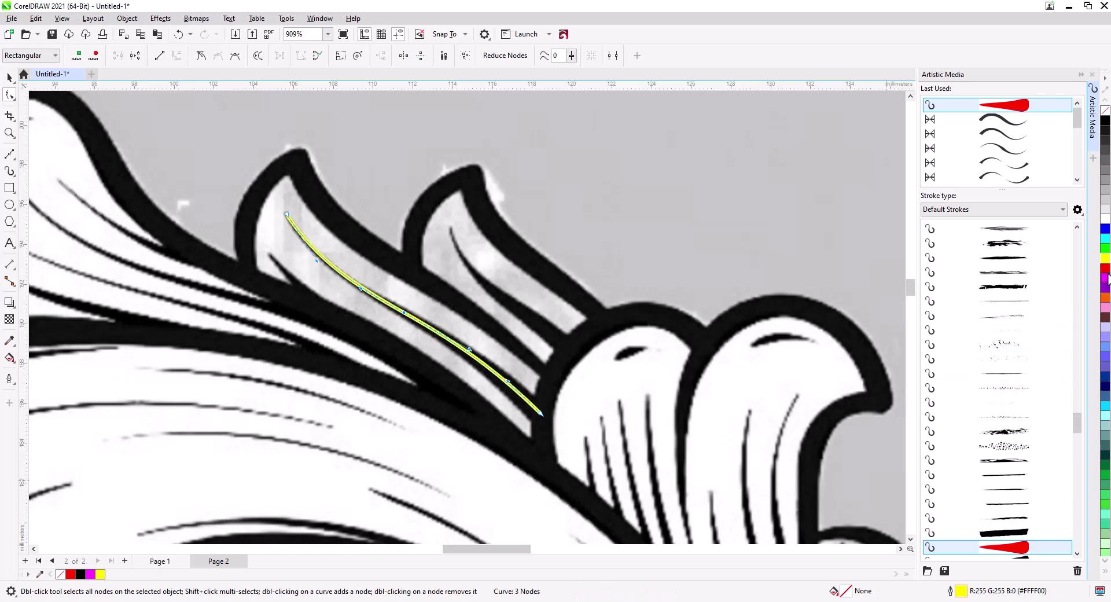
right_click(1105, 269)
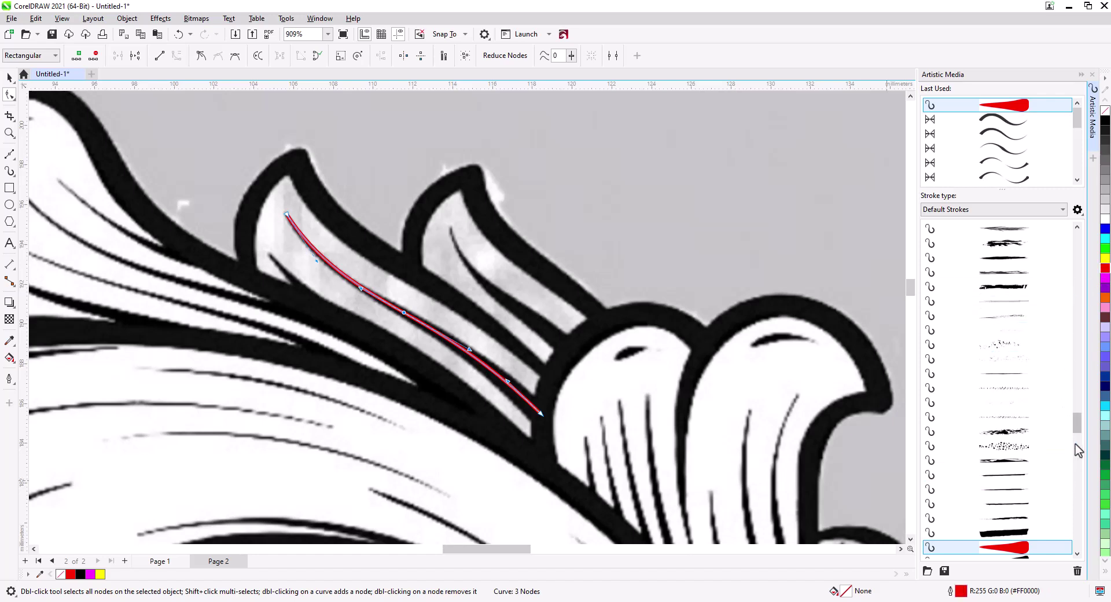
left_click_drag(1077, 423, 1100, 223)
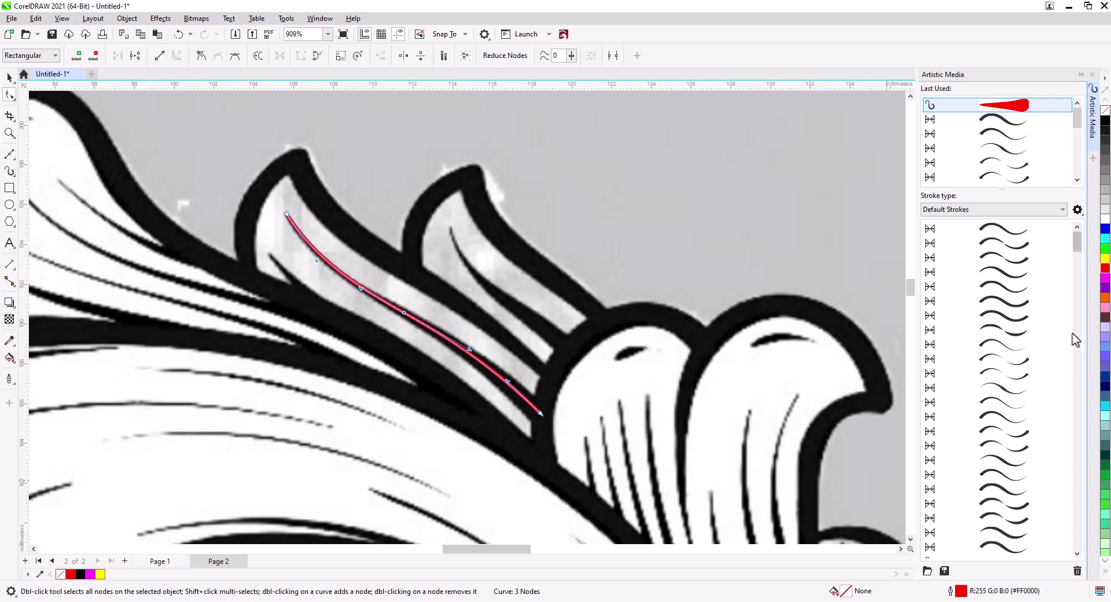
left_click(1007, 404)
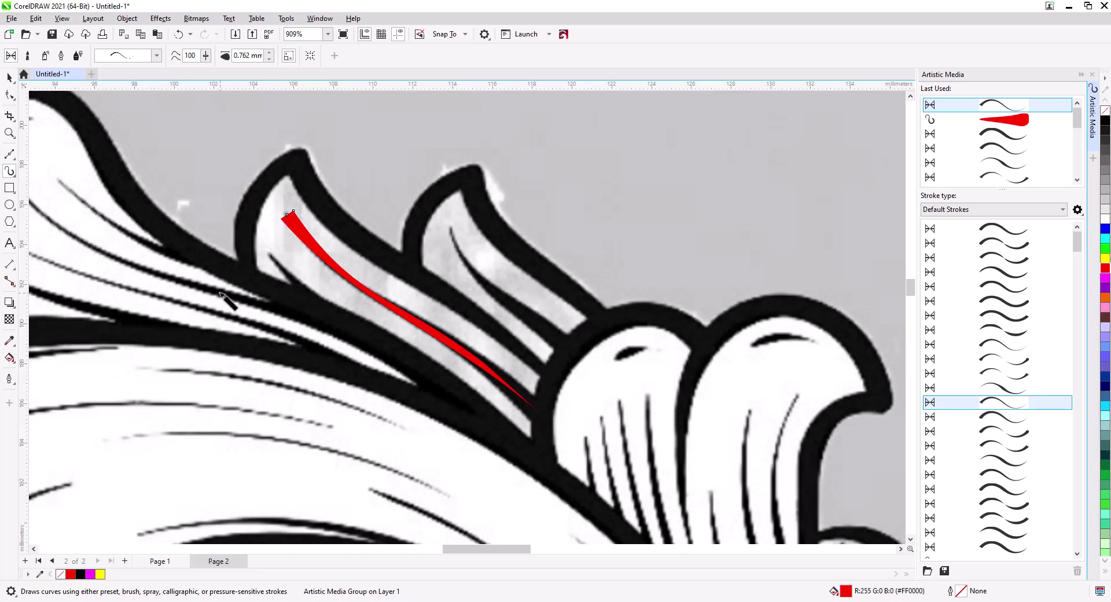
Reverse the curve's direction to flip the stroke's taper and adjust its upper segment along the hatch line.
left_click(12, 96)
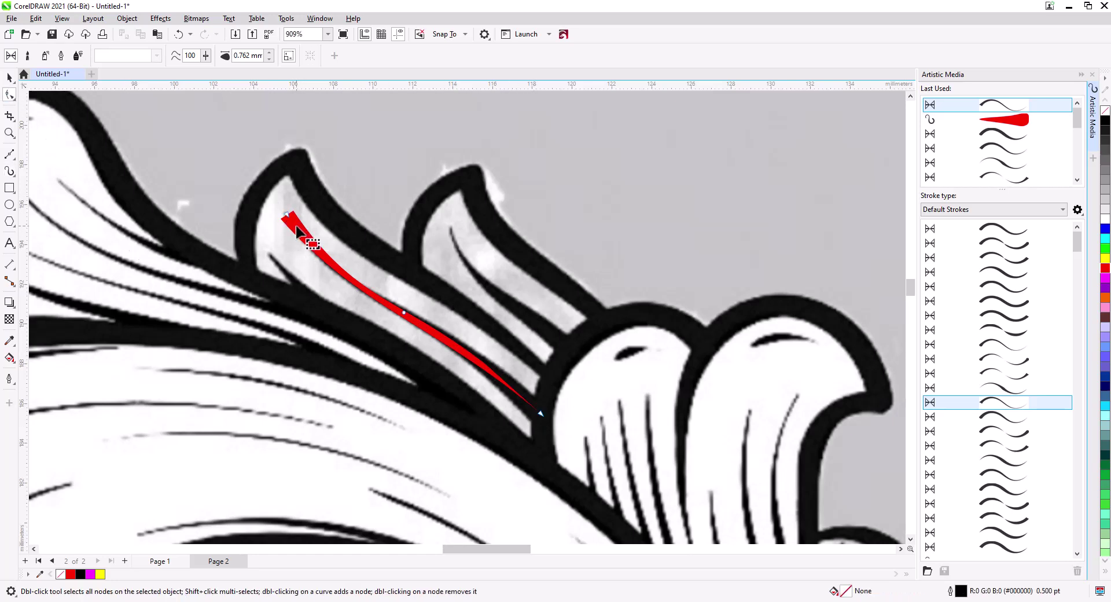
right_click(287, 217)
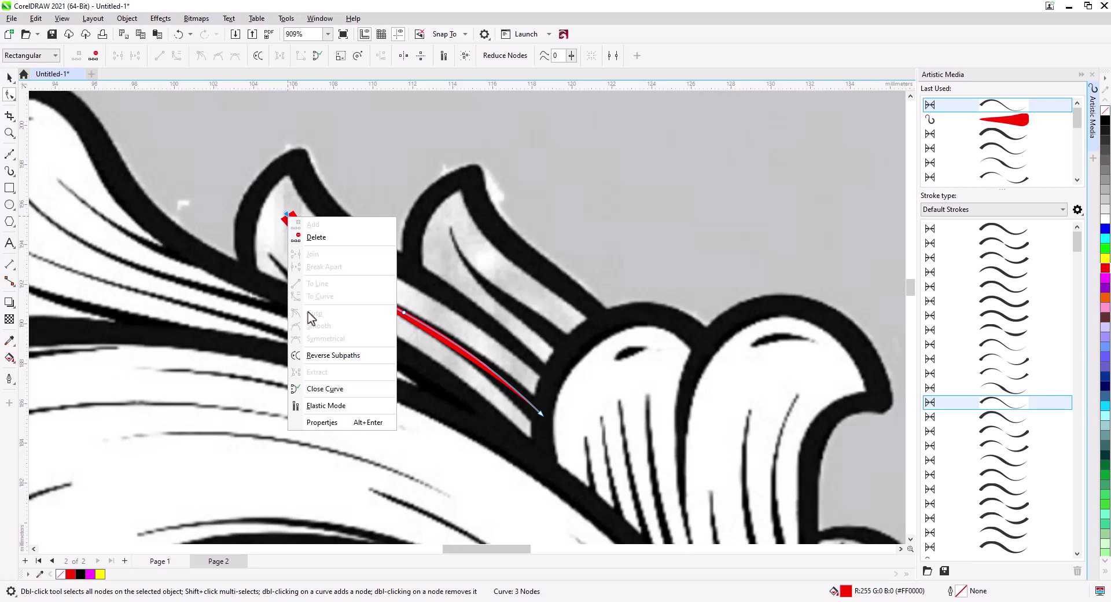
left_click(322, 356)
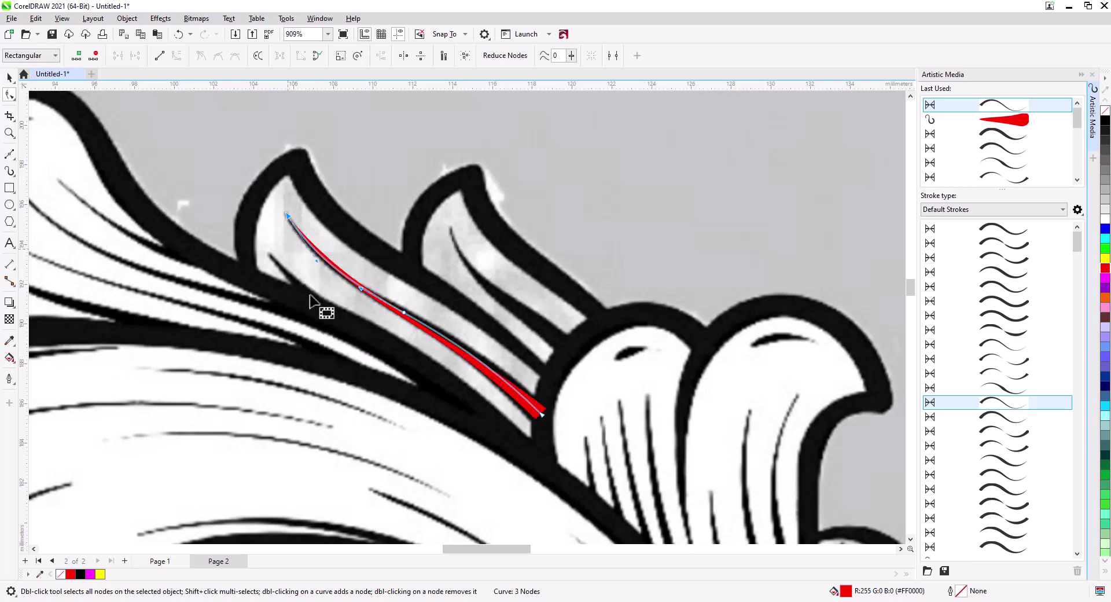
mouse_move(314, 260)
left_mouse_down()
mouse_move(397, 317)
mouse_move(367, 298)
left_mouse_up()
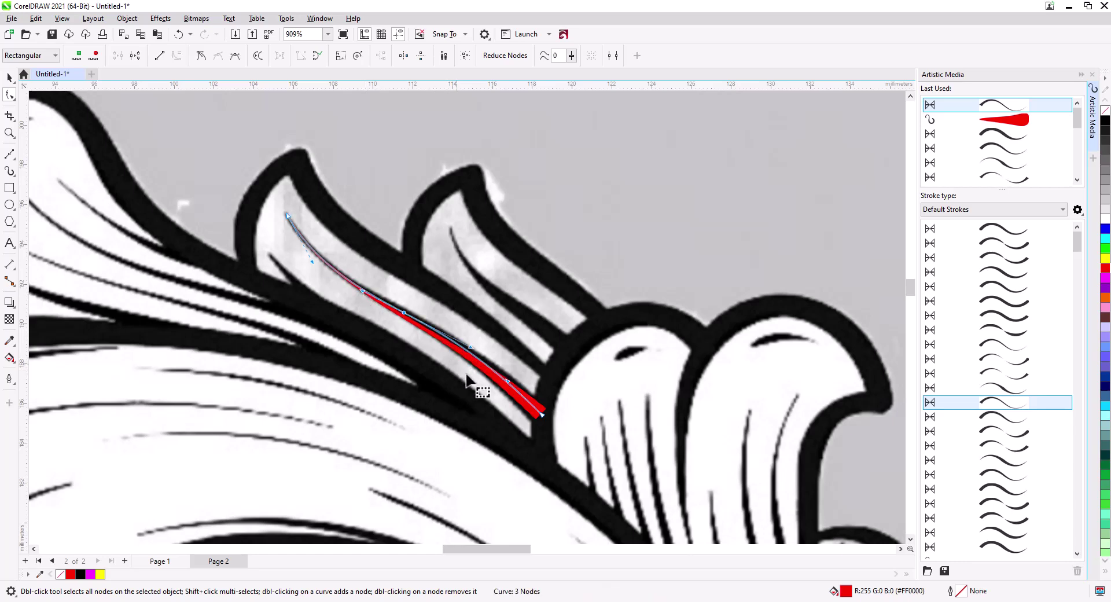
Set the red artistic media stroke's width to 1.262 mm.
left_click(10, 77)
left_click(534, 417)
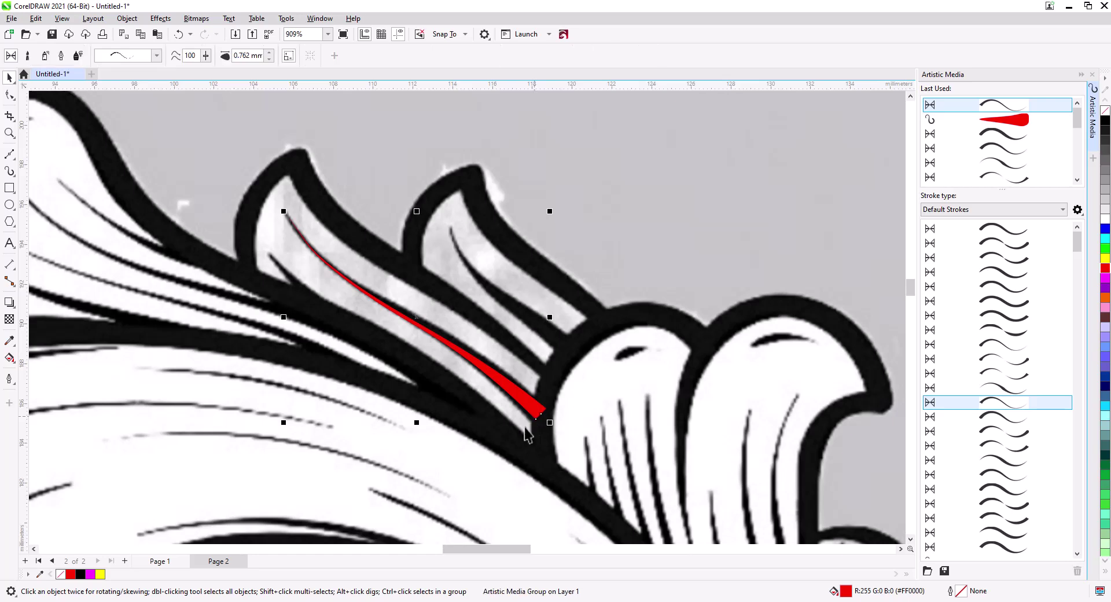
left_click(270, 52)
key("i")
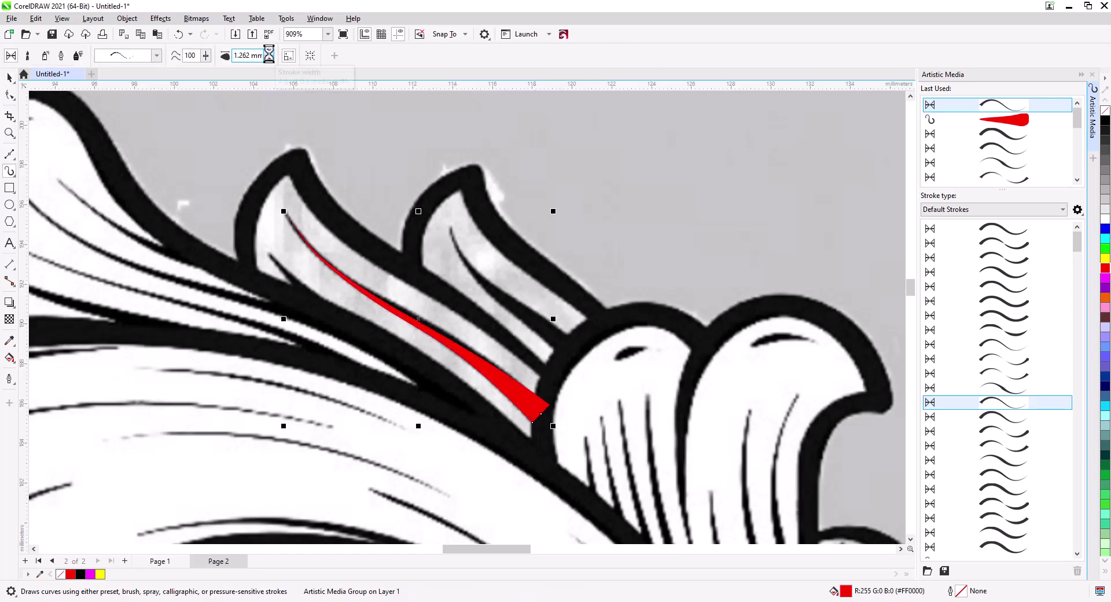
Fine-tune the middle node and its handle so the widened stroke covers the hatch line.
left_click(10, 95)
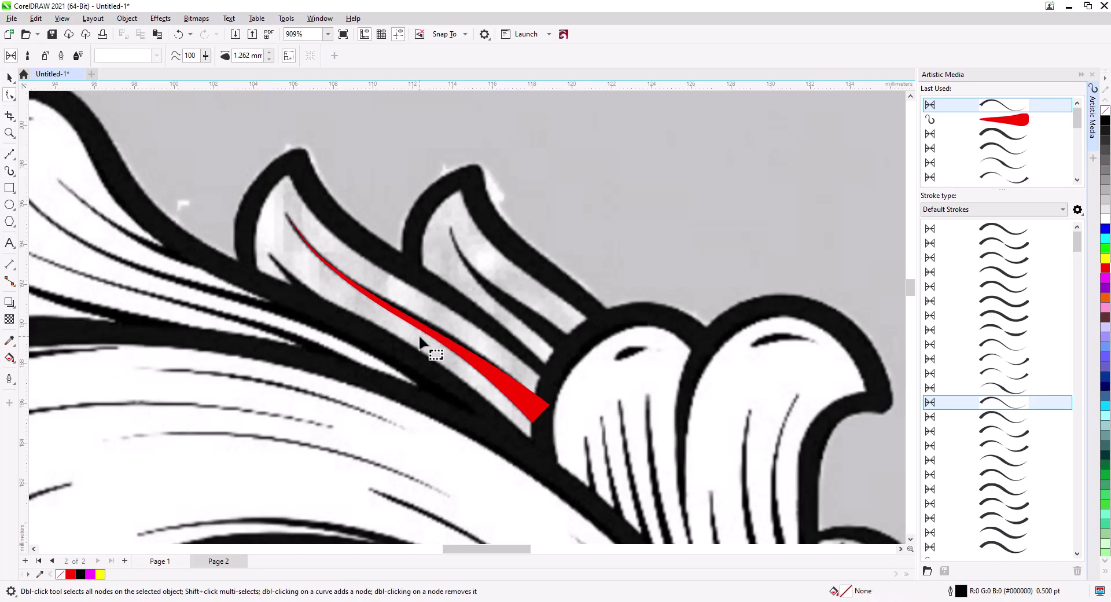
left_click(501, 384)
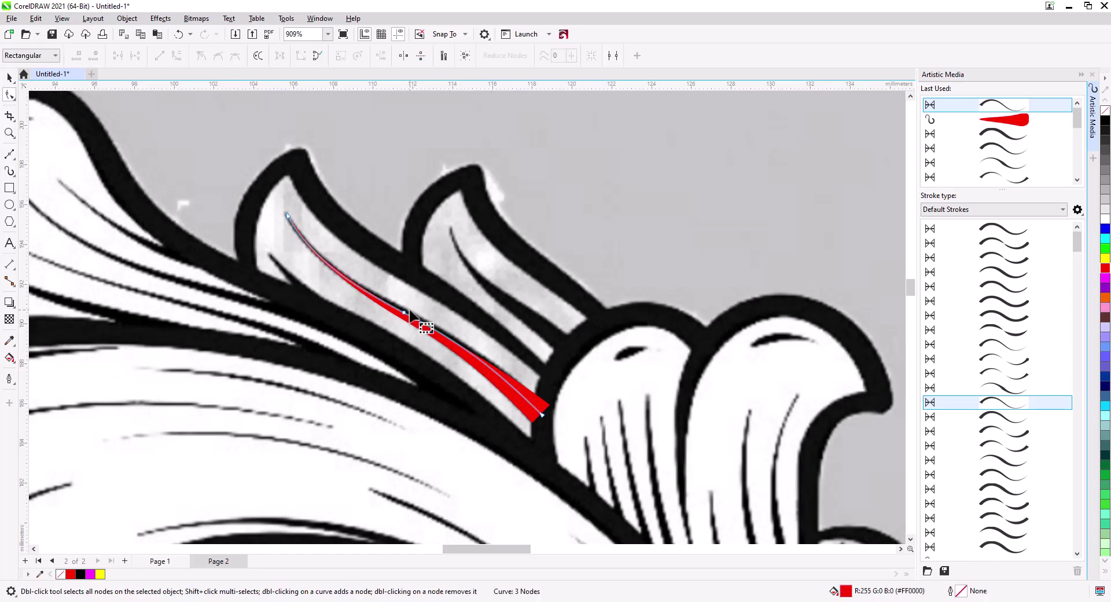
left_click_drag(404, 314, 407, 314)
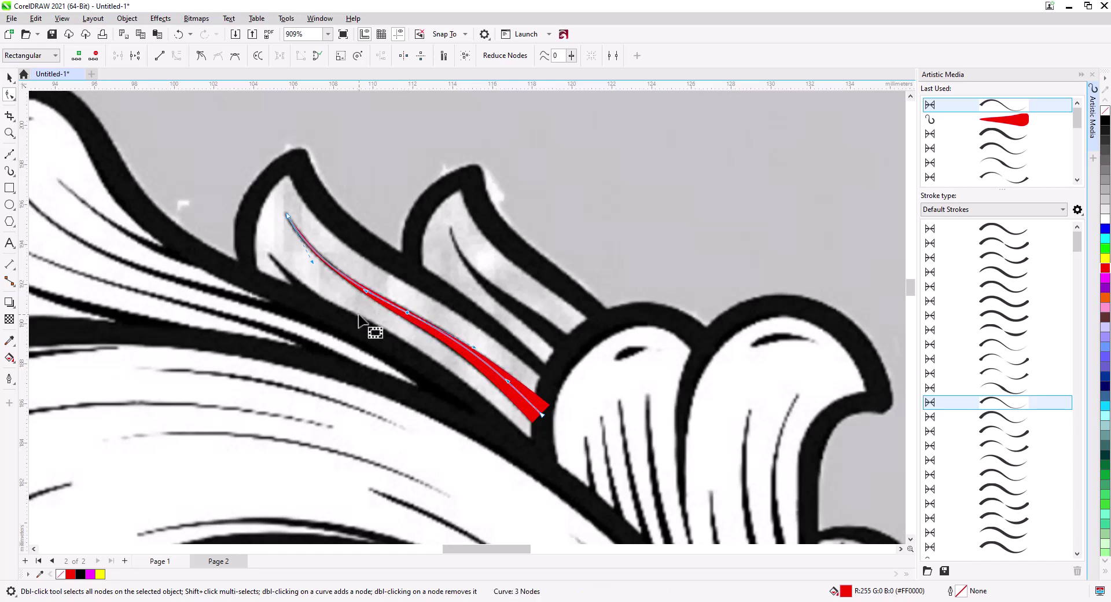
left_click_drag(473, 349, 470, 346)
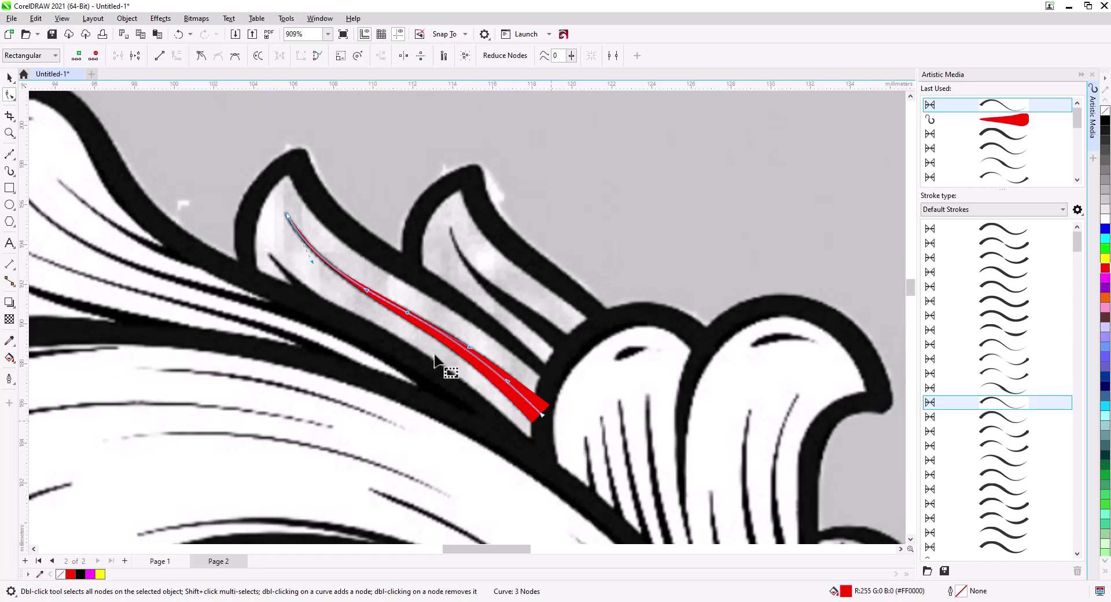
Break the red artistic media stroke apart from its control curve and select the resulting stroke shape.
left_click(9, 78)
key("space")
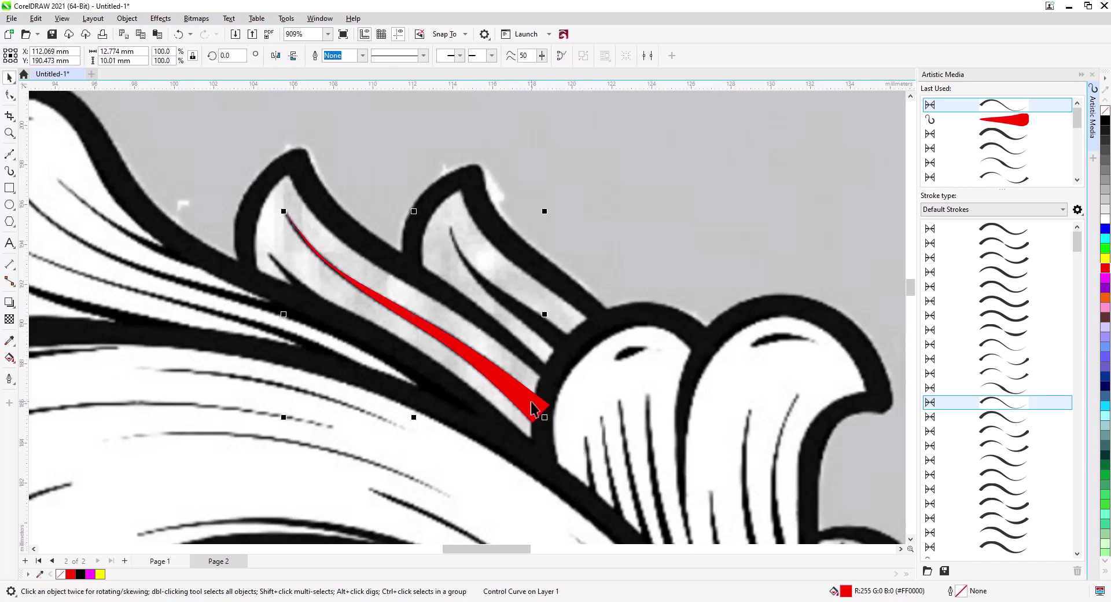
right_click(524, 416)
left_click(541, 423)
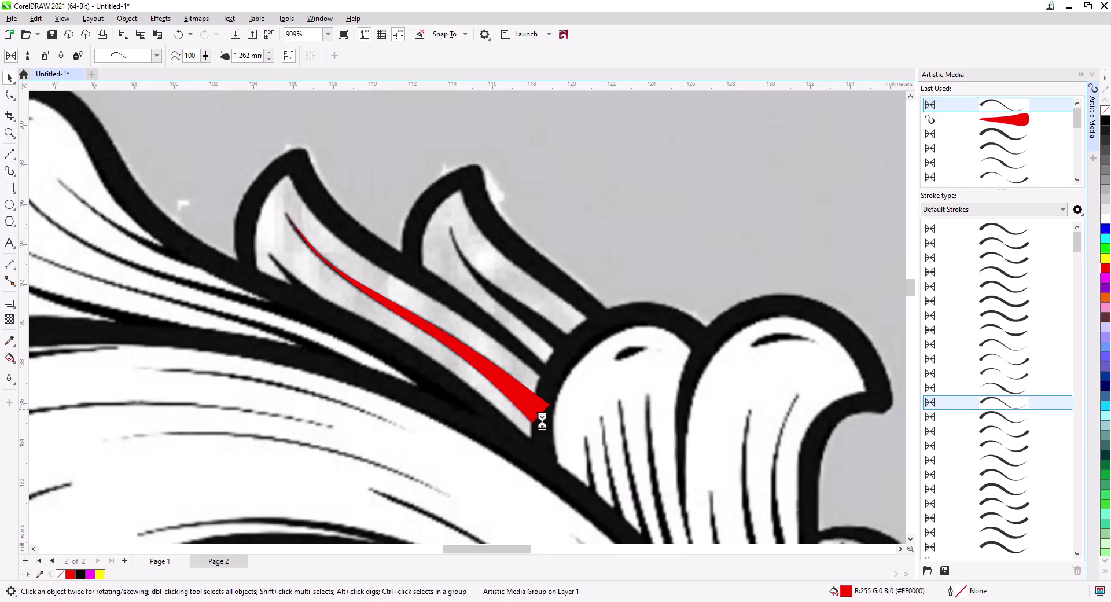
left_click(533, 406)
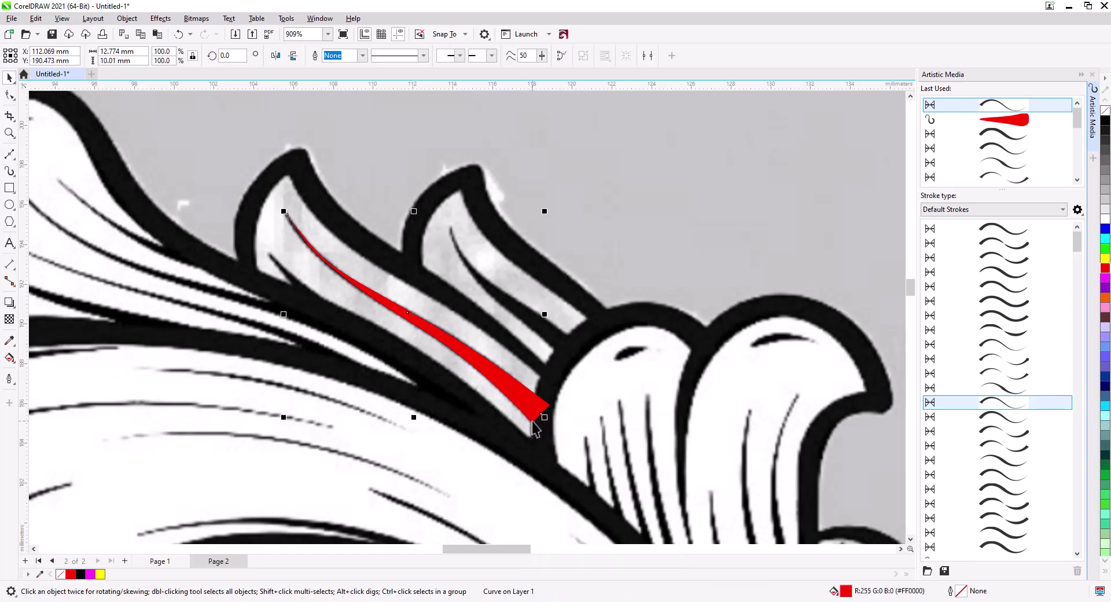
left_click(543, 431)
left_click(527, 410)
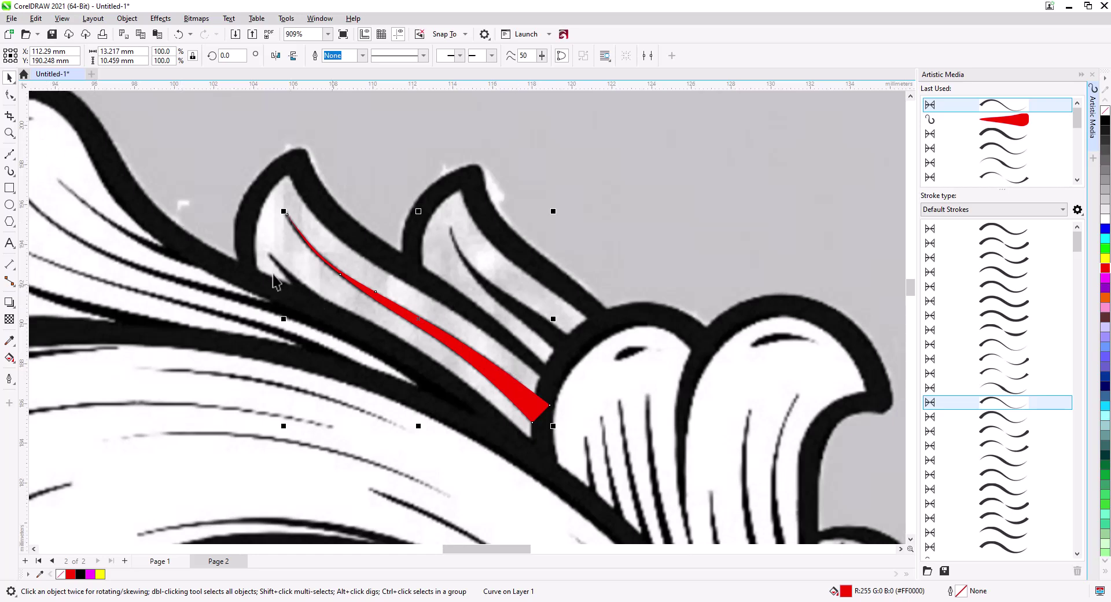
Draw a closed straight-segment Bézier outline with 11 nodes around the outer edge of the two pointed leaves.
left_click(10, 155)
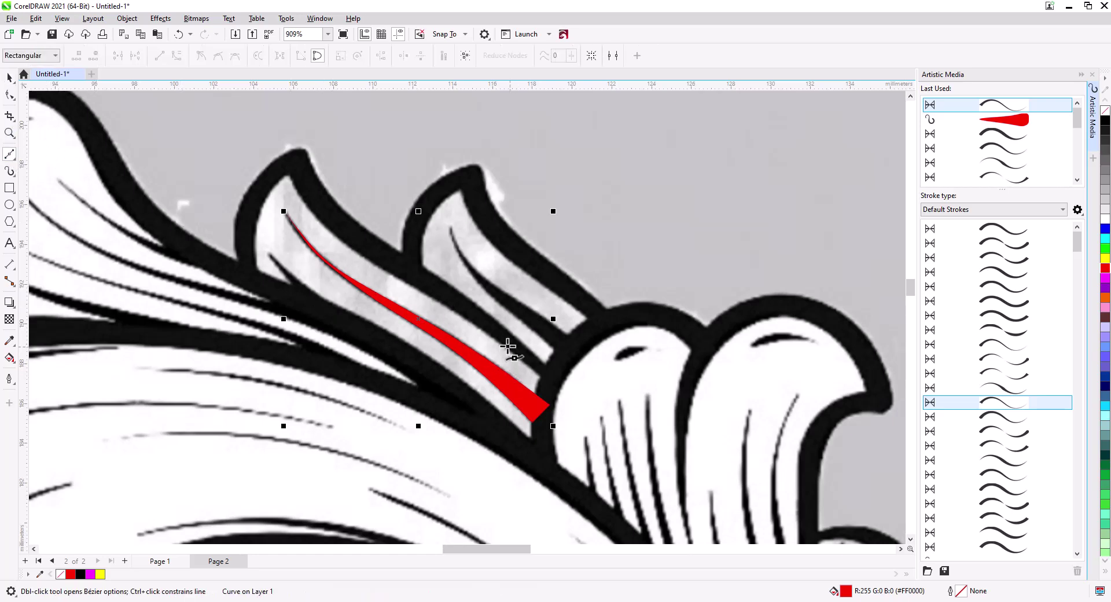
left_click(608, 308)
left_click(486, 187)
left_click(447, 173)
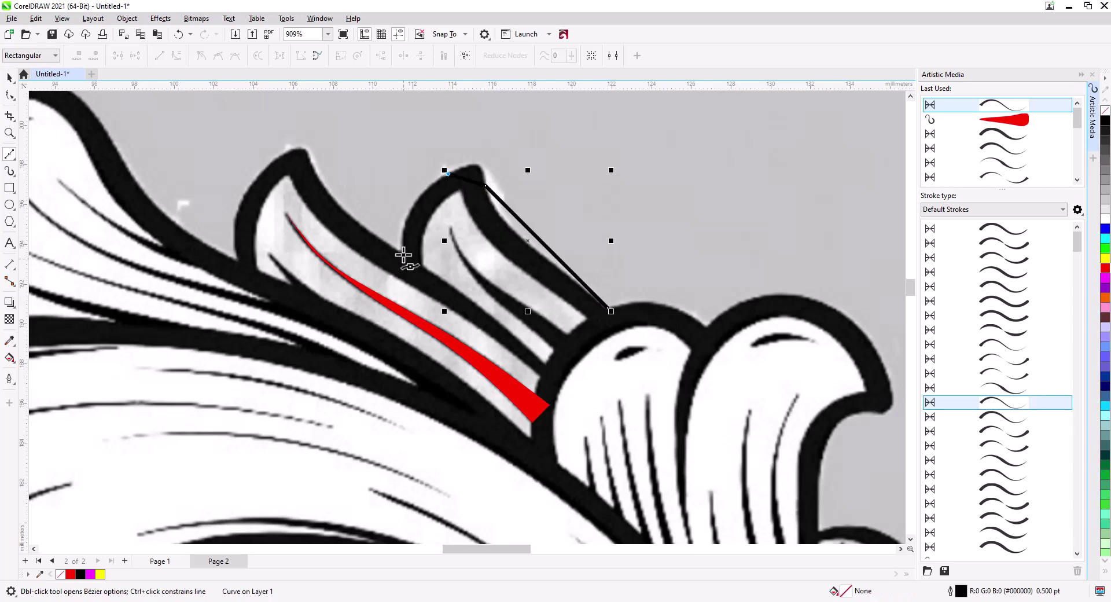
left_click(400, 251)
left_click(311, 160)
left_click(277, 158)
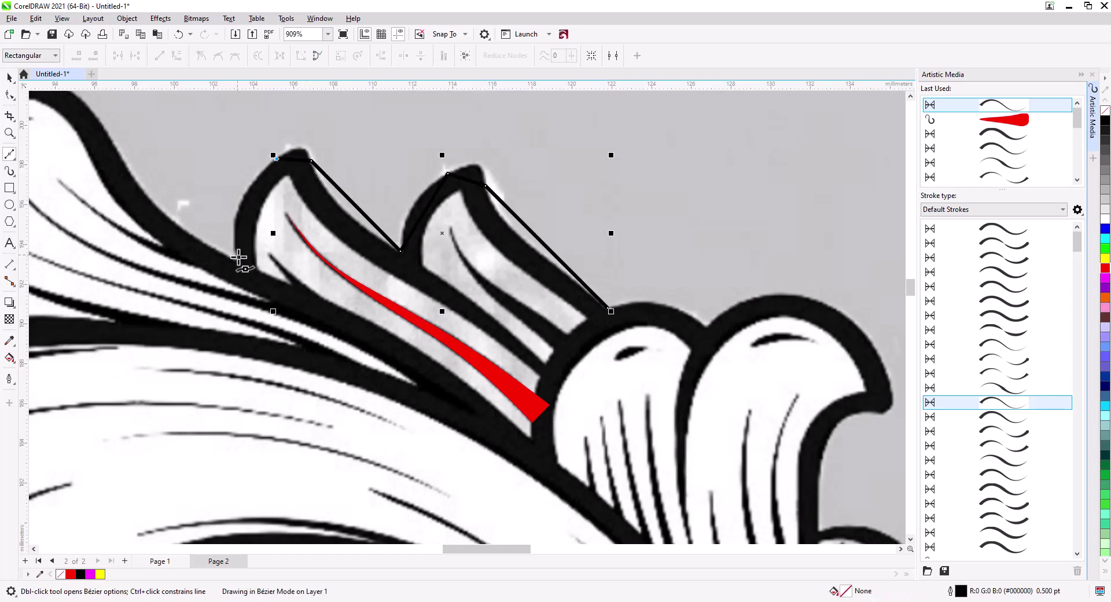
left_click(237, 261)
left_click(237, 282)
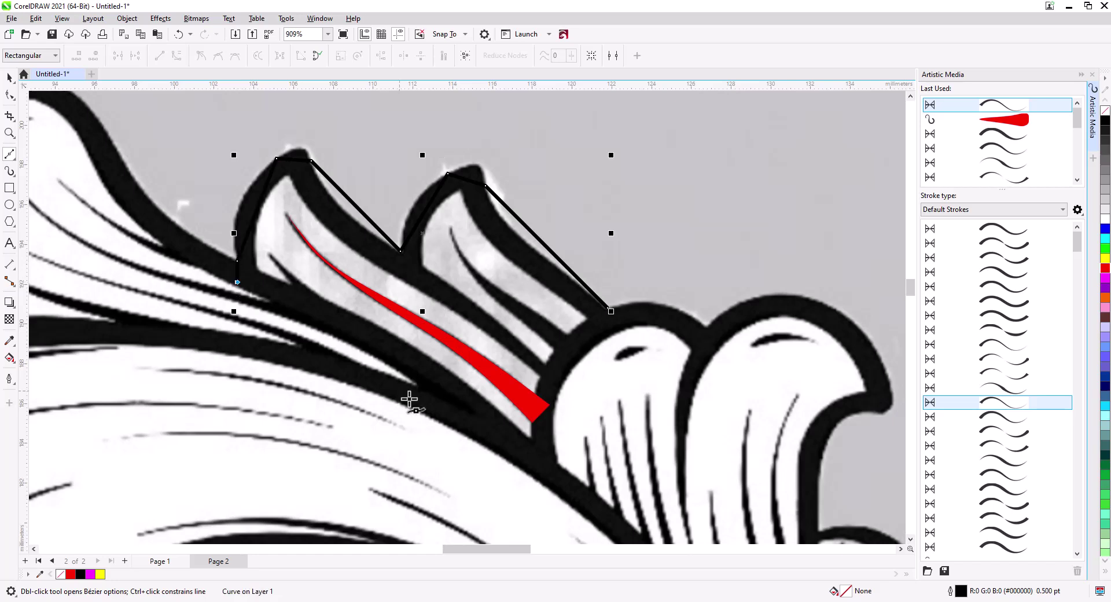
left_click(558, 491)
left_click(558, 464)
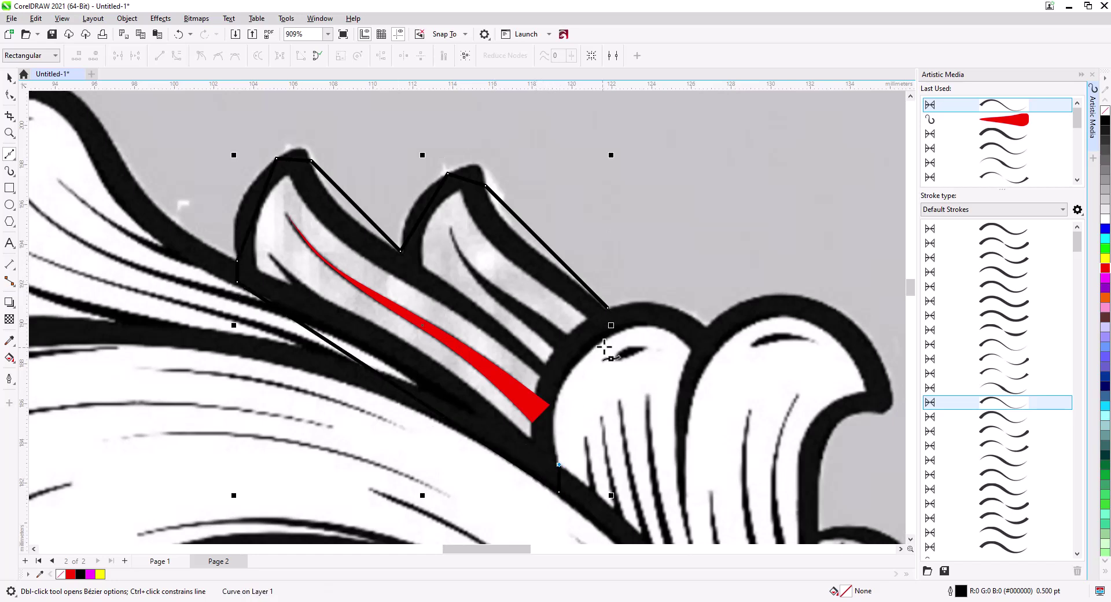
left_click(622, 329)
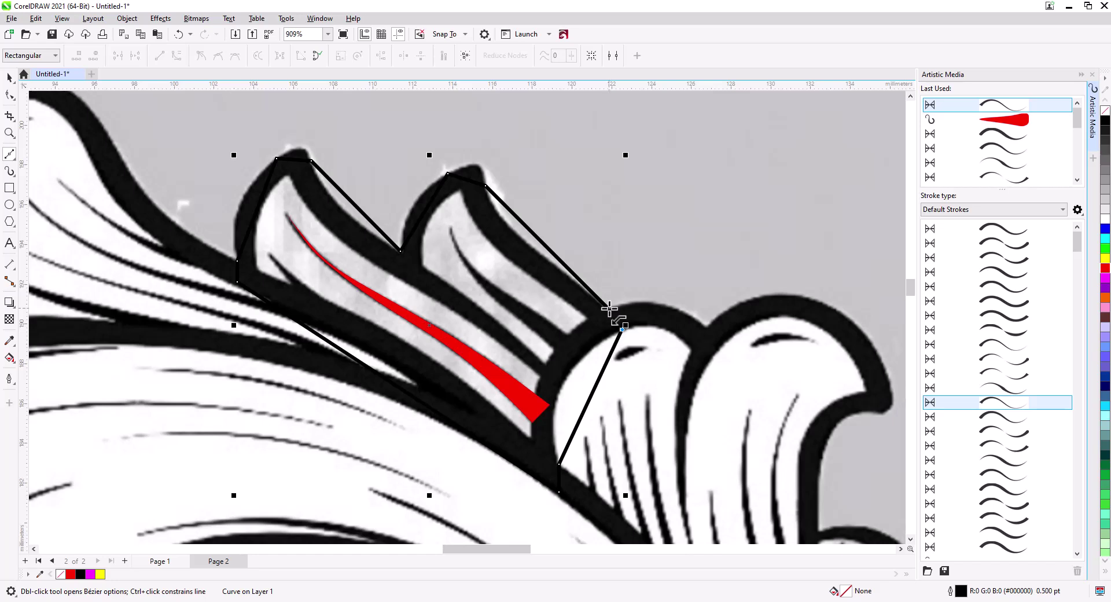
left_click(608, 307)
Colour the outline red and bend its segments to follow the outer edge of the right pointed leaf.
left_click(10, 96)
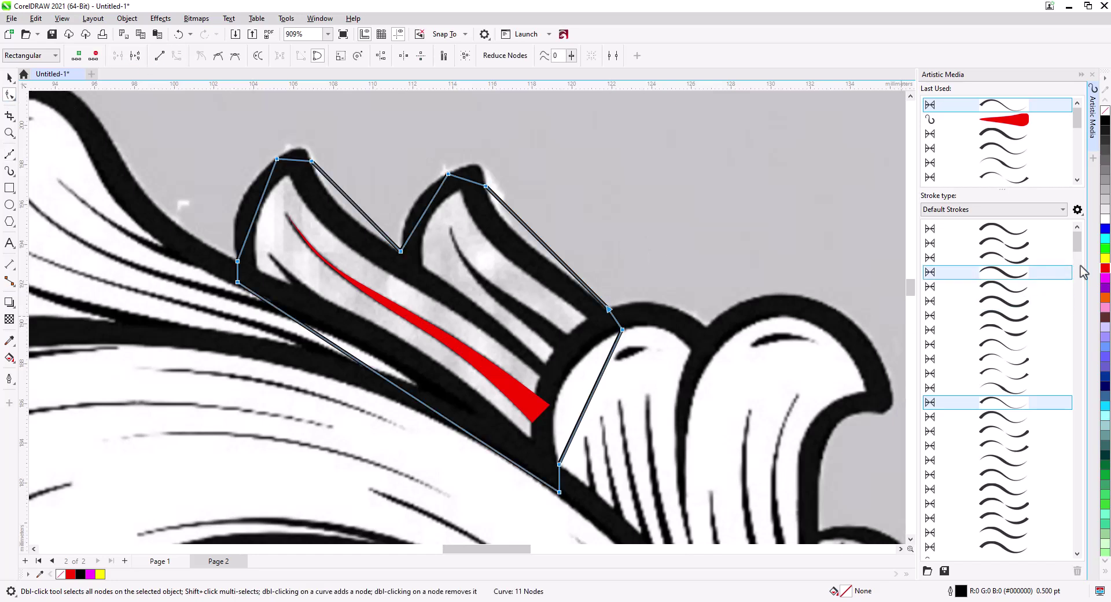
right_click(1105, 267)
left_click_drag(435, 215, 477, 164)
left_click_drag(518, 223, 508, 231)
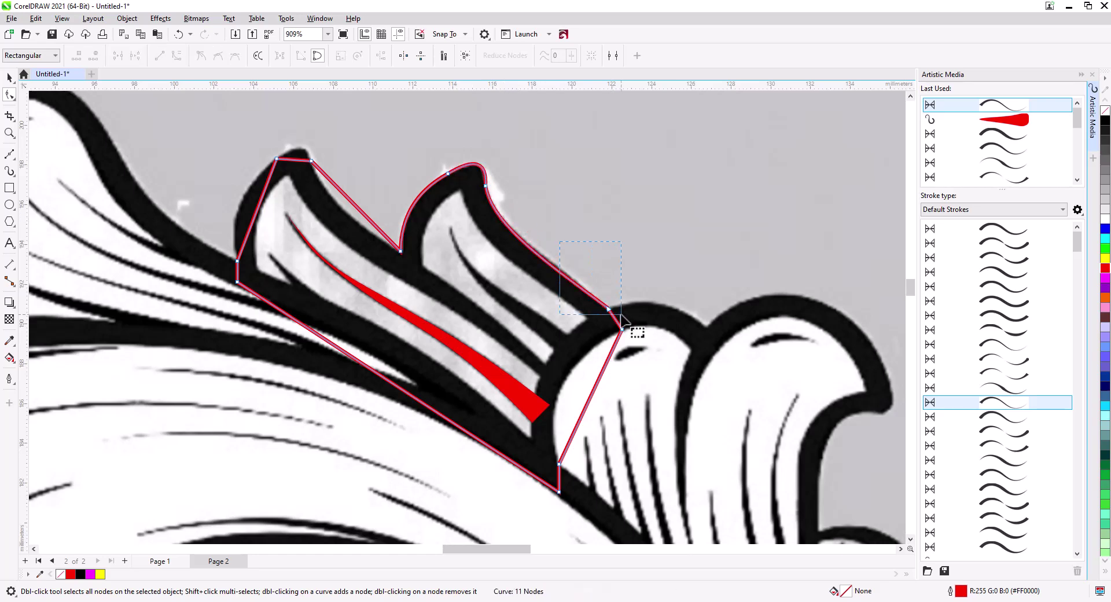
Bend the remaining outline segments along the left leaf, the lower edge and the border with the rounded leaf.
left_click_drag(597, 382, 566, 378)
left_click_drag(258, 204, 238, 201)
left_click_drag(295, 161, 302, 148)
left_click_drag(344, 191, 337, 214)
mouse_move(399, 388)
left_mouse_down()
mouse_move(434, 390)
mouse_move(426, 378)
left_mouse_up()
left_click(10, 77)
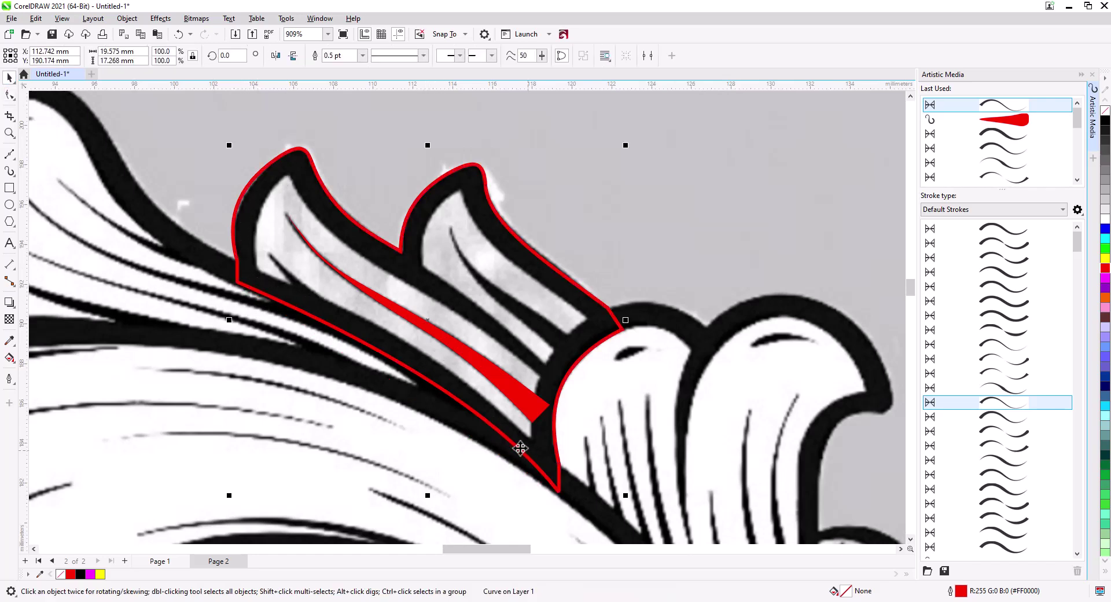
Draw a closed five-node Bézier outline around the left leaf's inner light area.
key("space")
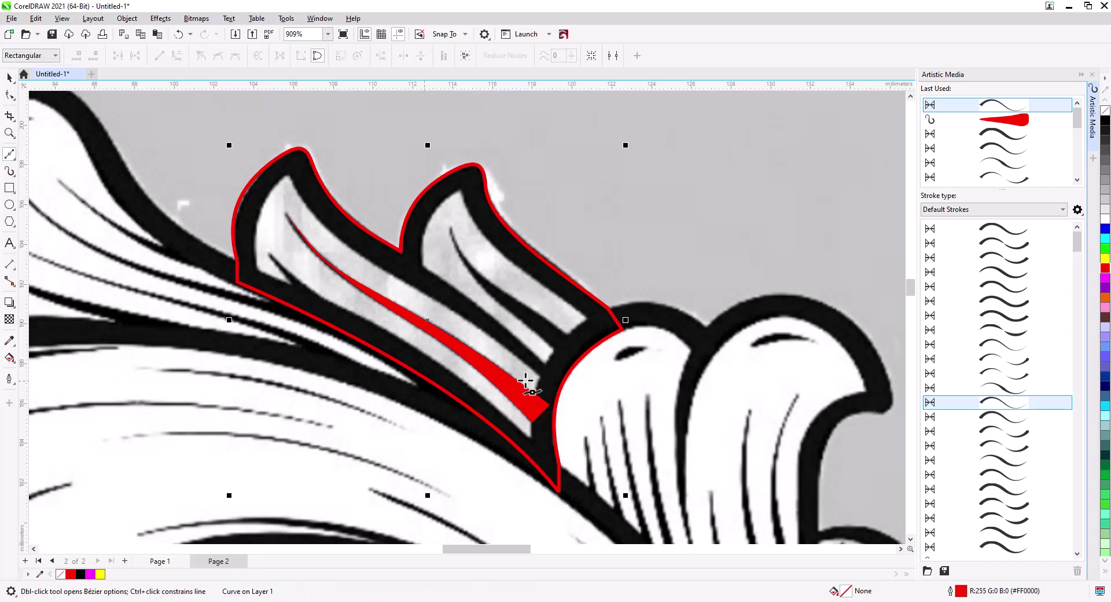
left_click(542, 376)
left_click(282, 180)
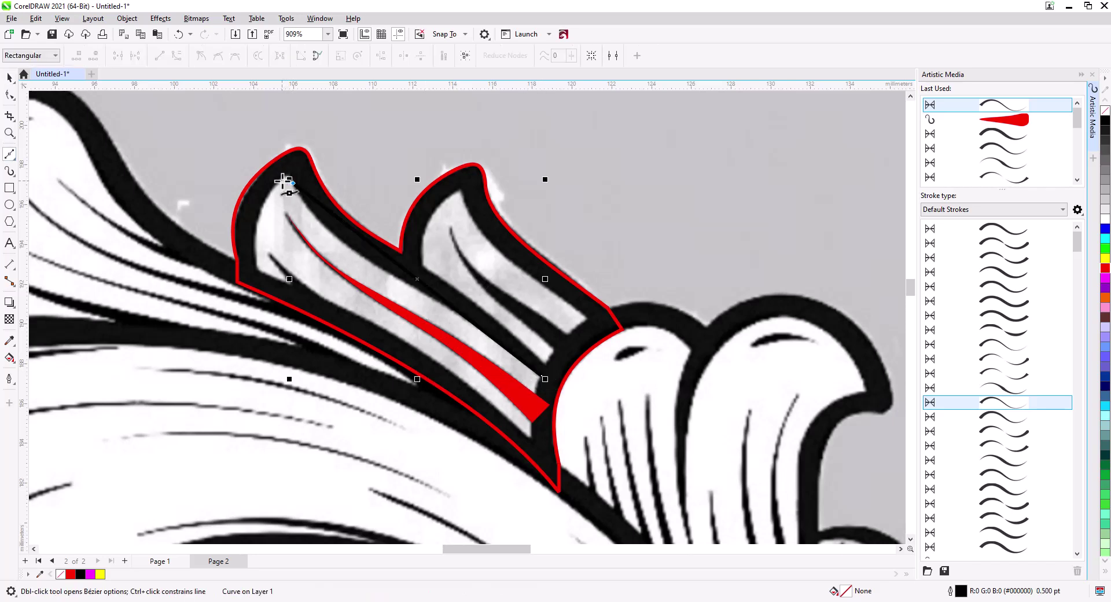
double_click(256, 267)
left_click(532, 438)
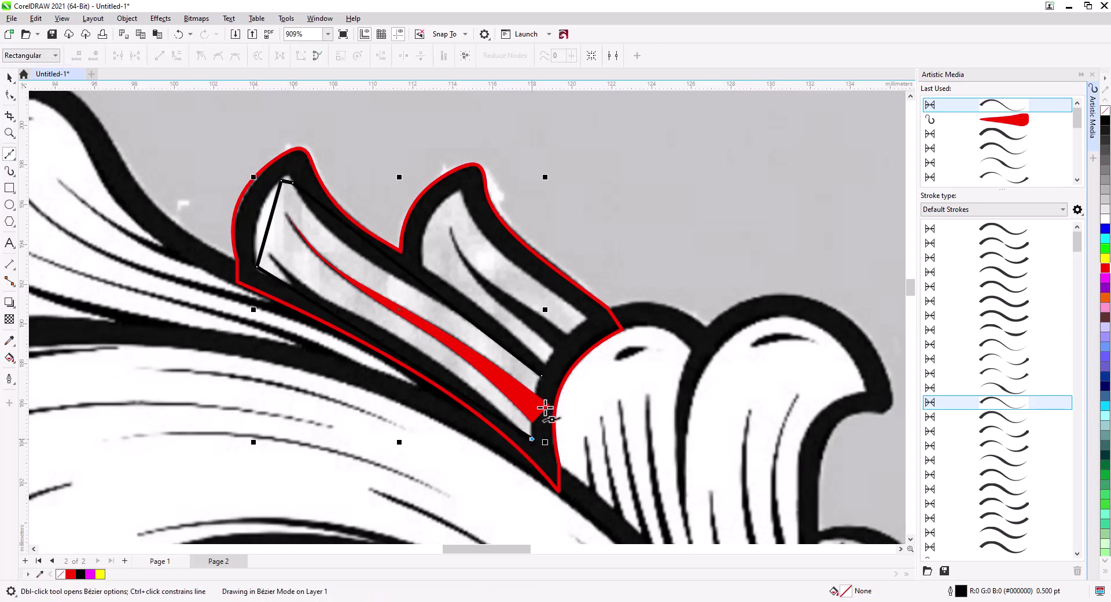
left_click(542, 376)
Curve the inner outline's segments along the left leaf's light area and refine its tip and lower-left corner nodes.
key("F10")
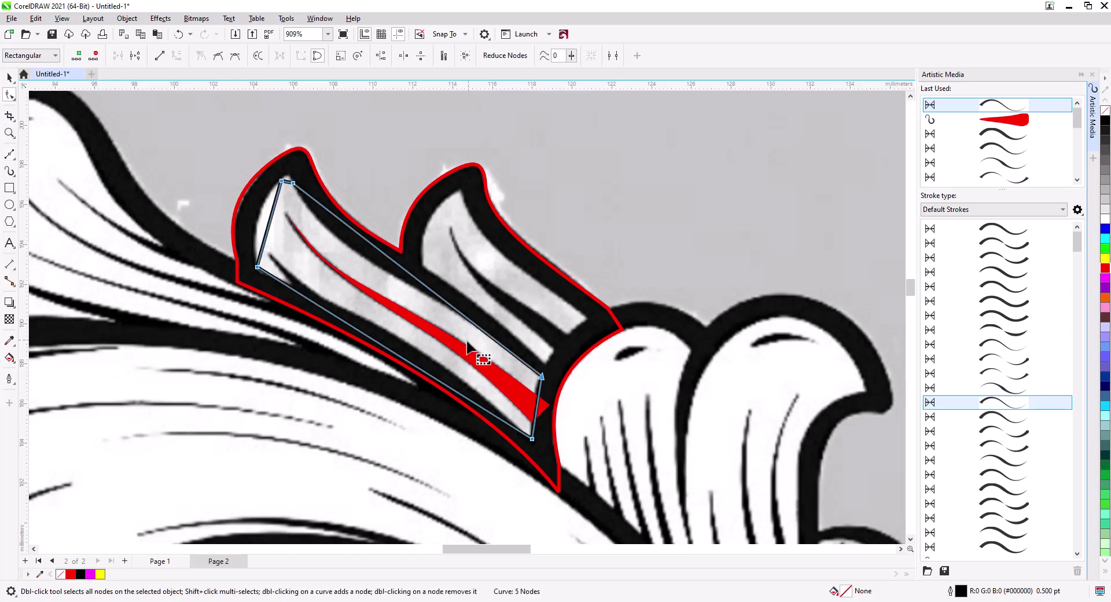
left_click_drag(410, 366, 419, 350)
left_click_drag(269, 231, 259, 232)
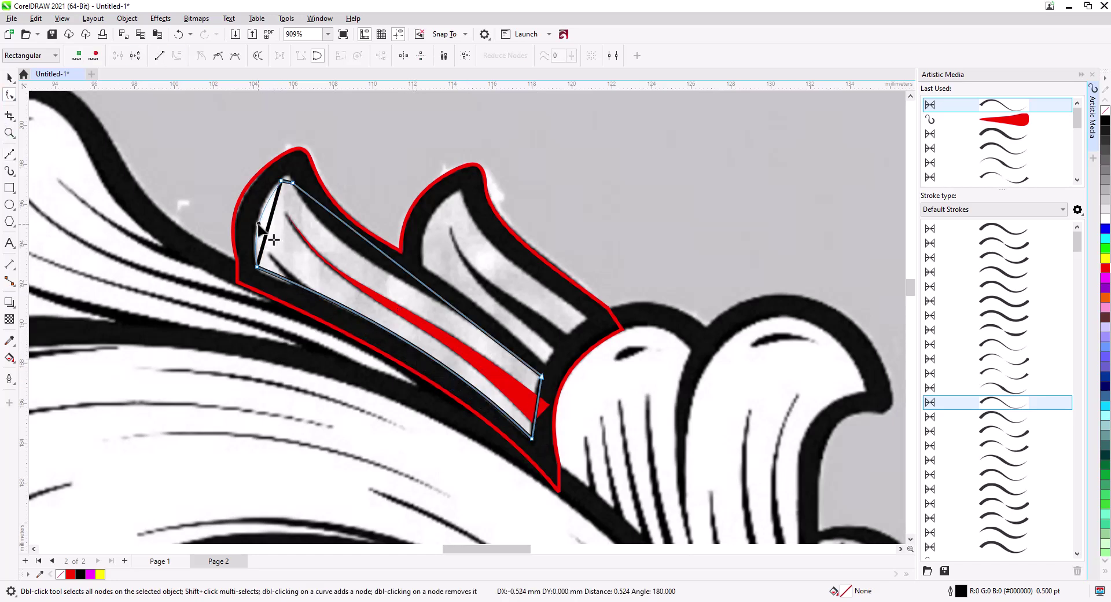
left_click_drag(348, 226, 345, 246)
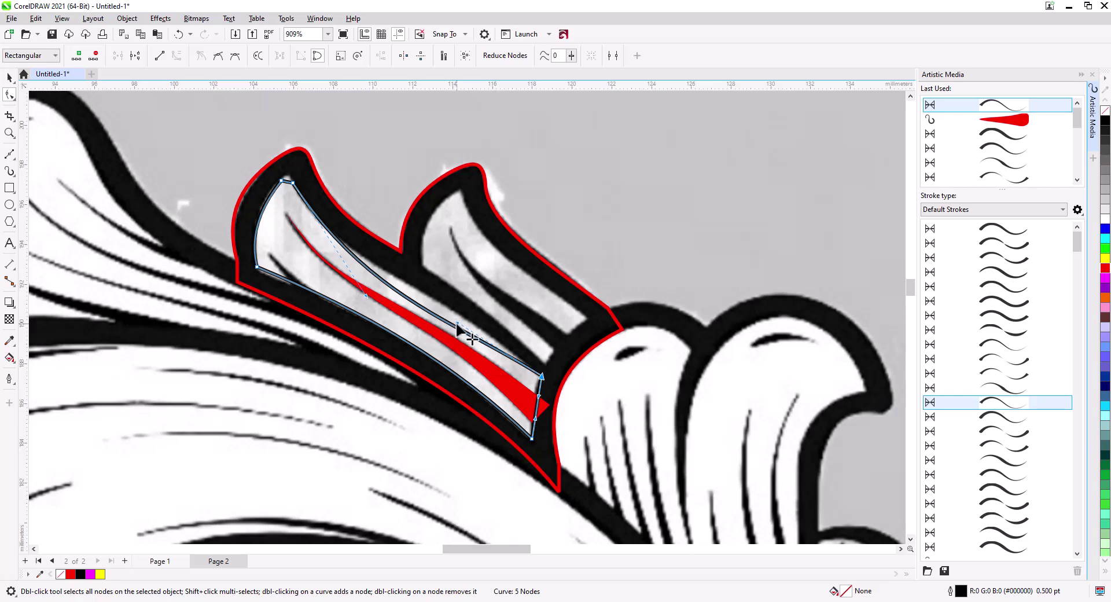
left_click_drag(463, 328, 459, 293)
left_click(291, 184)
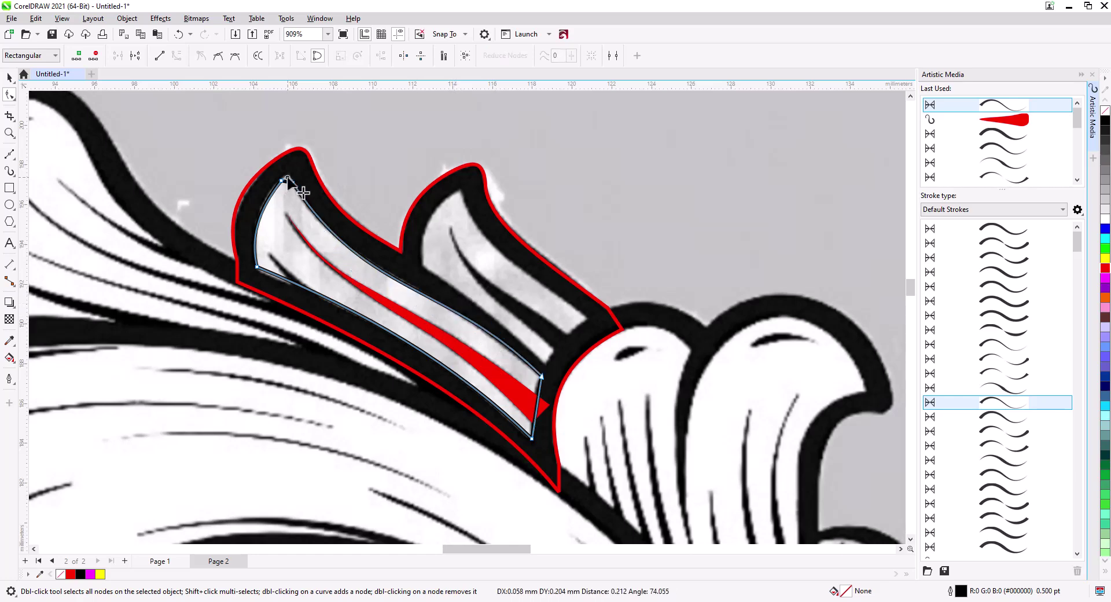
left_click(217, 55)
left_click(257, 268)
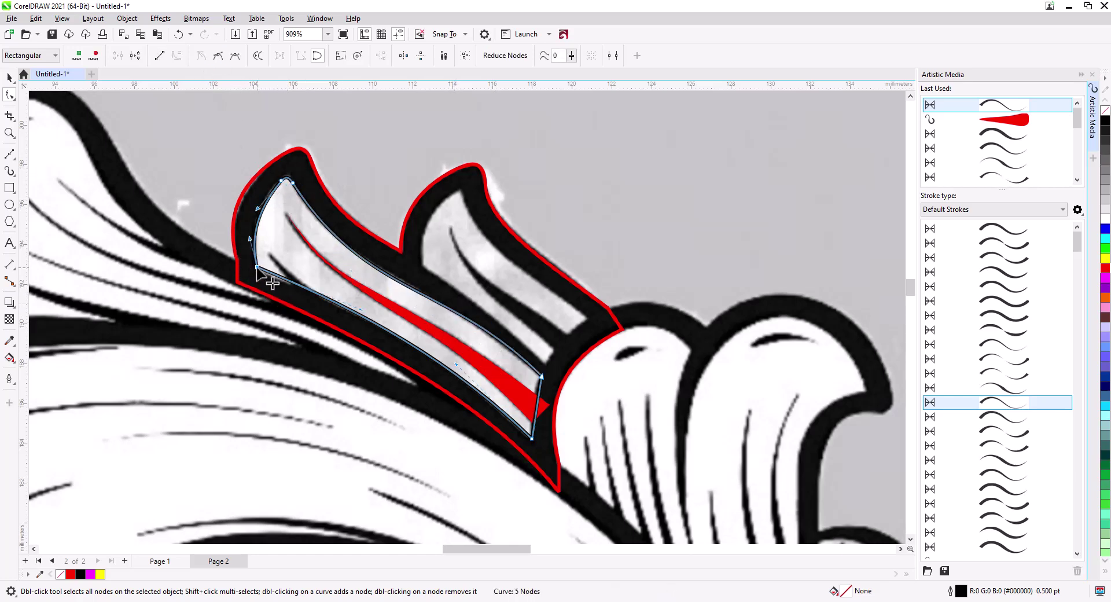
Combine the left leaf's inner outline with the red outer outline into one curve.
left_click(10, 78)
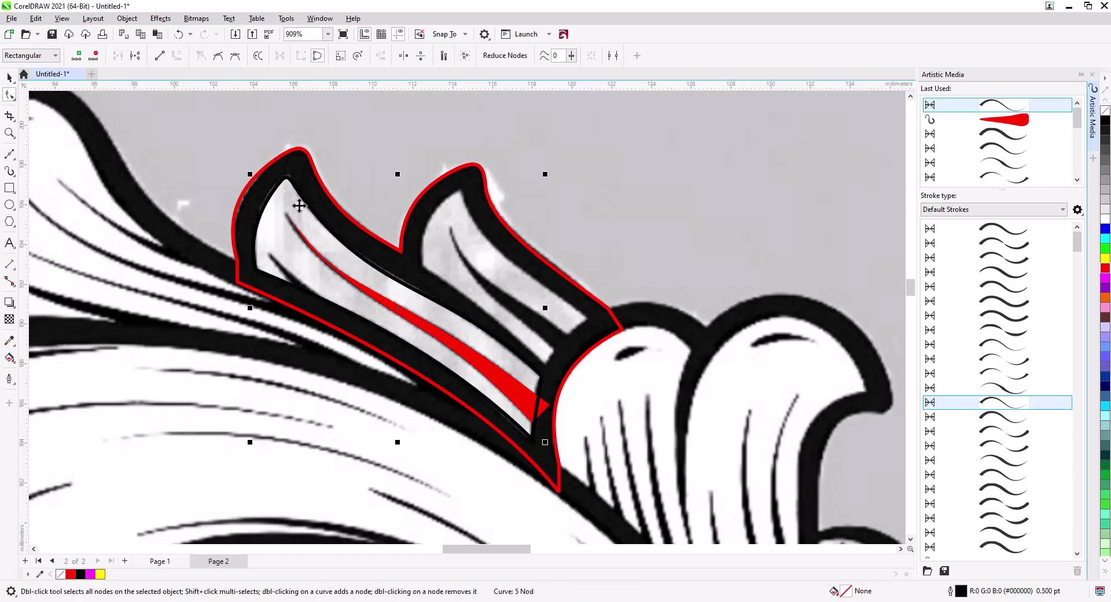
left_click(305, 170, "shift")
key("ctrl+l")
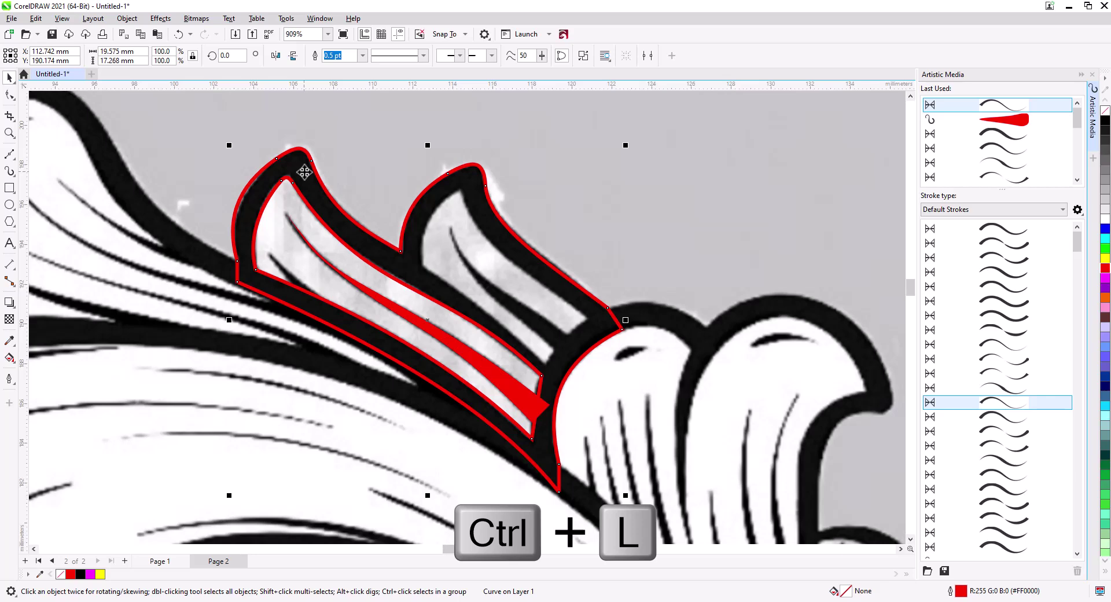
Draw a closed four-node Bézier outline around the right leaf's inner light area.
left_click(10, 153)
left_click(546, 364)
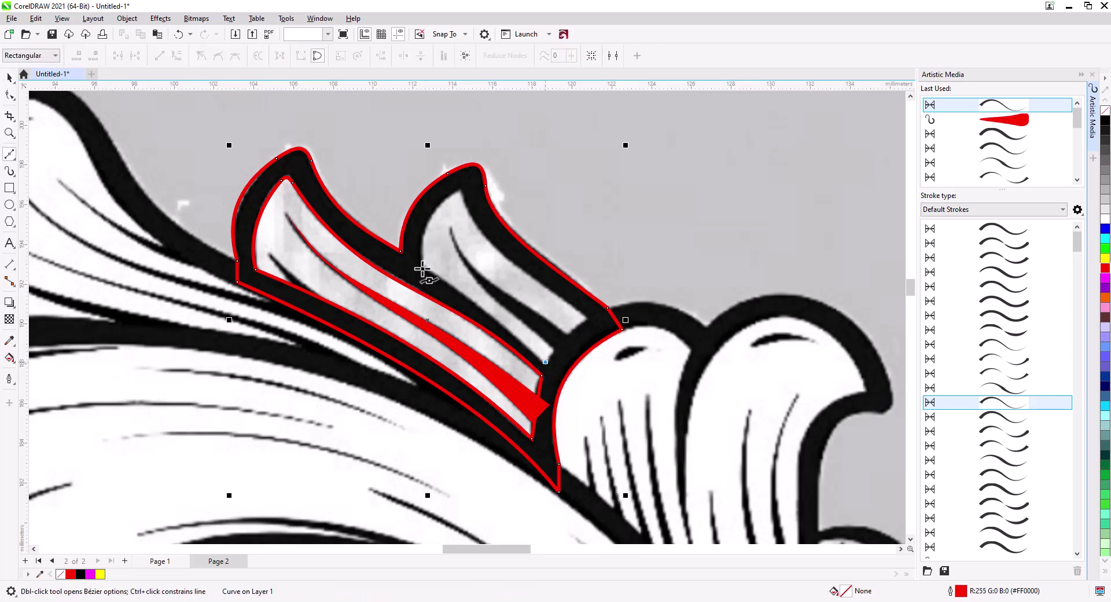
left_click(423, 263)
left_click(461, 193)
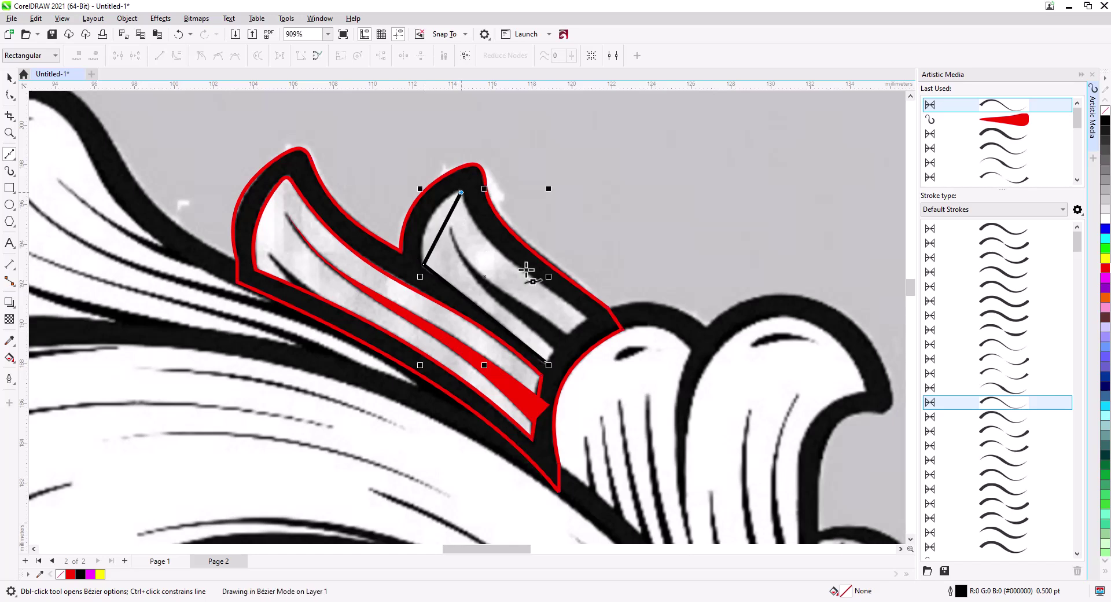
left_click(589, 319)
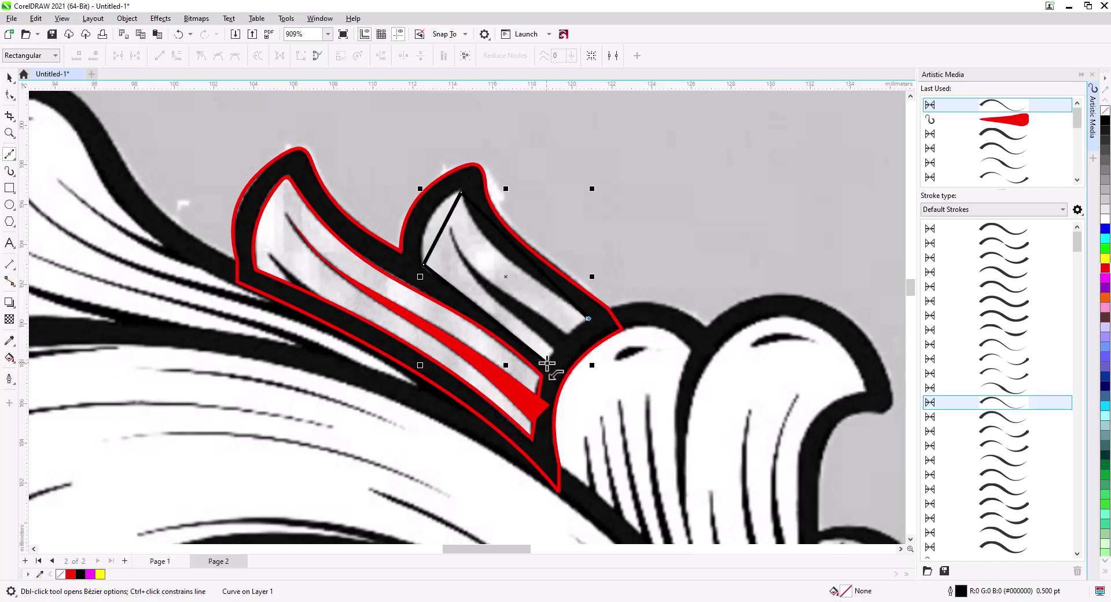
left_click(547, 362)
Curve the segments of the four-node outline to match the edges of the right leaf's inner area.
left_click(10, 96)
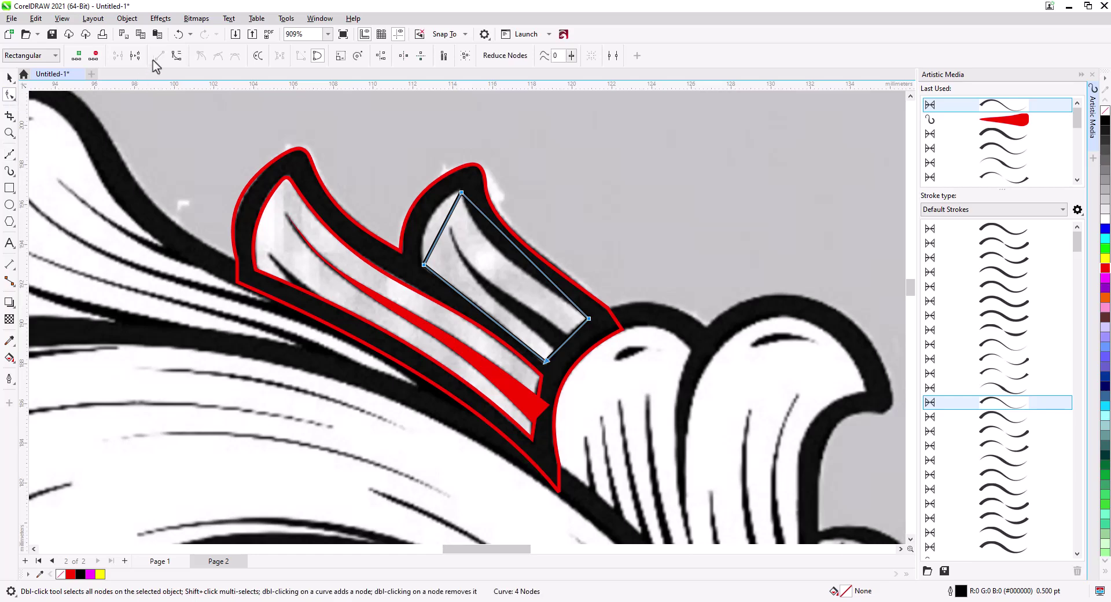
left_click_drag(443, 226, 433, 222)
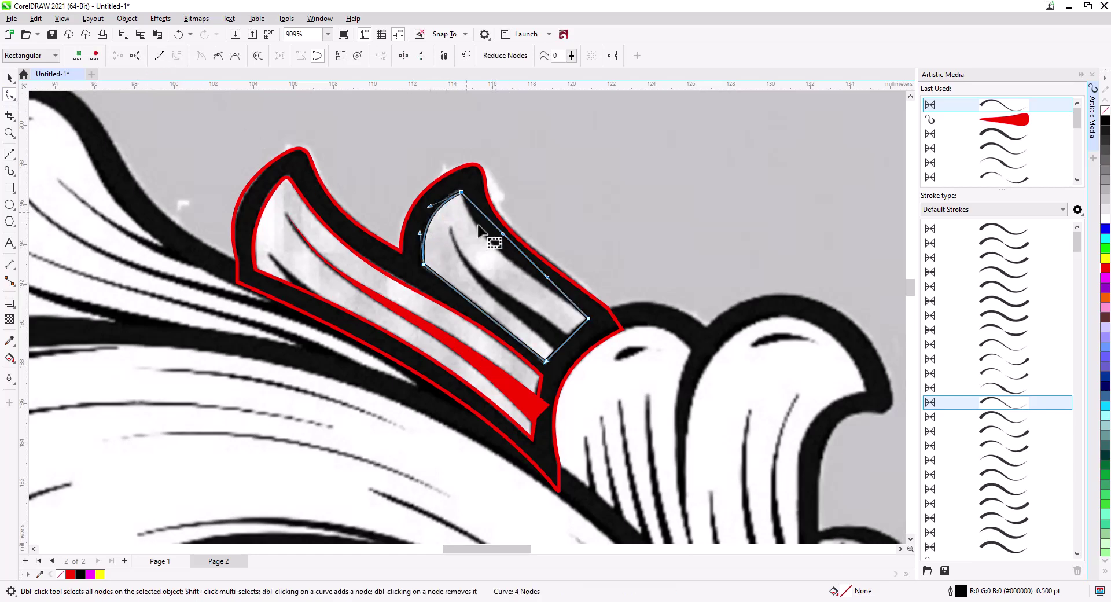
left_click_drag(503, 243, 476, 253)
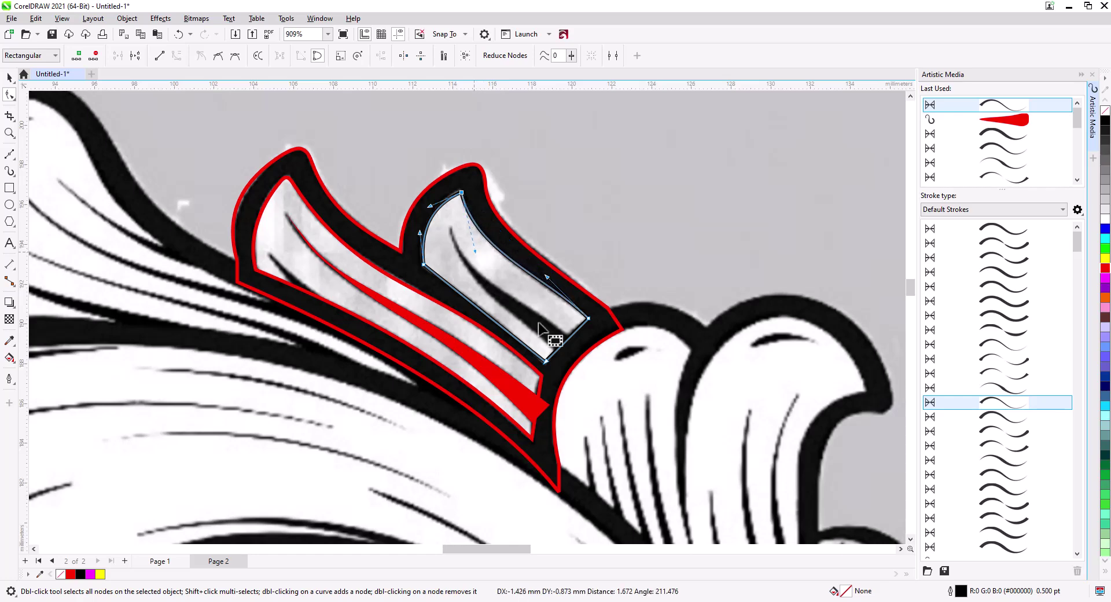
left_click_drag(566, 342, 564, 339)
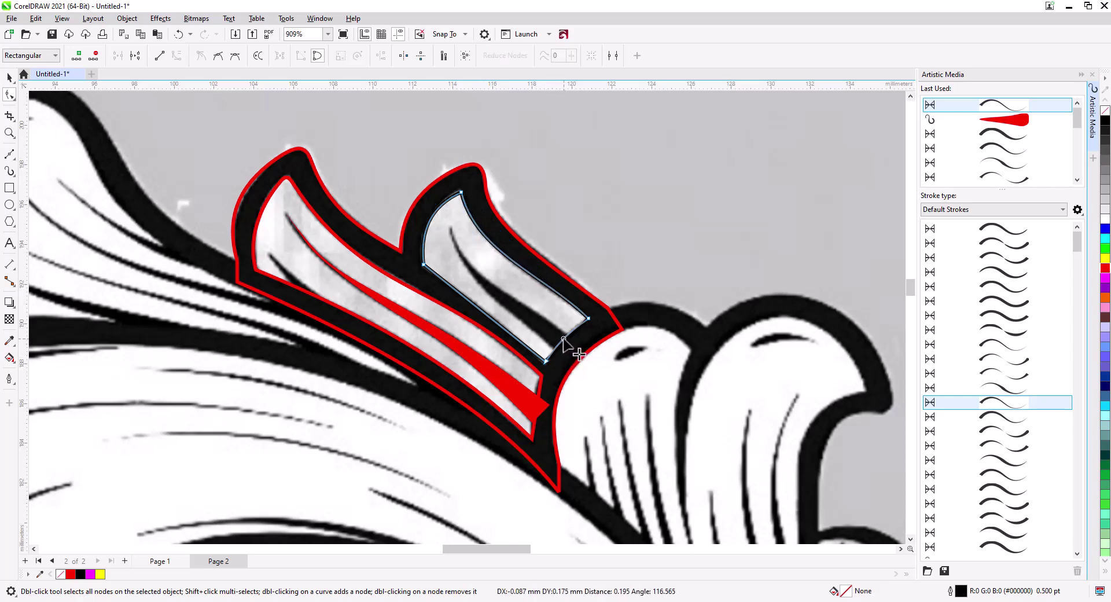
Combine the right leaf's inner outline with the red outer outline.
left_click(10, 77)
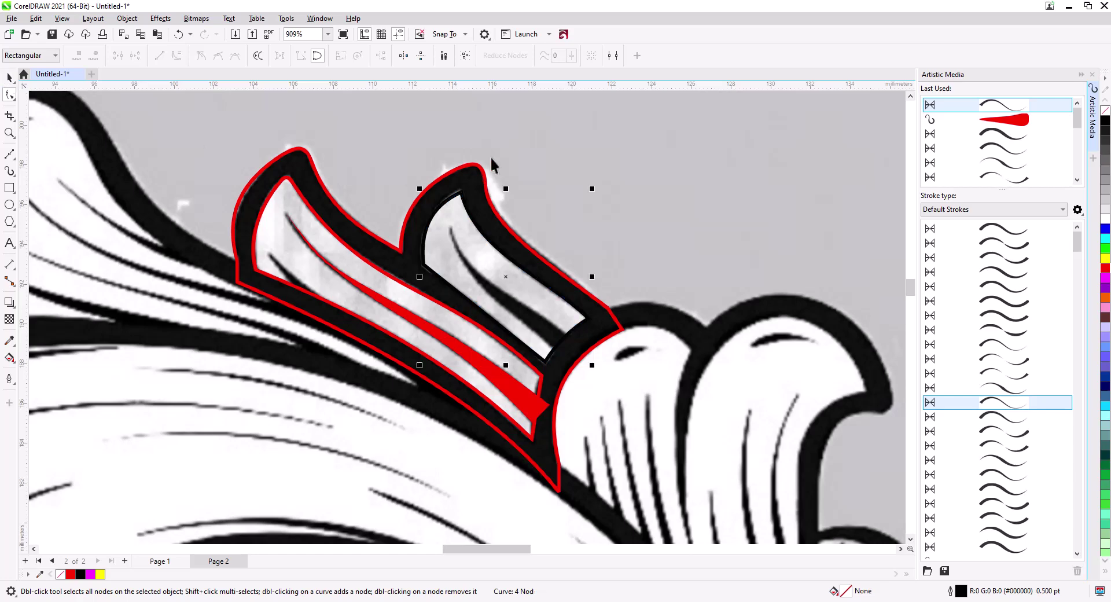
left_click(474, 172, "shift")
key("ctrl+l")
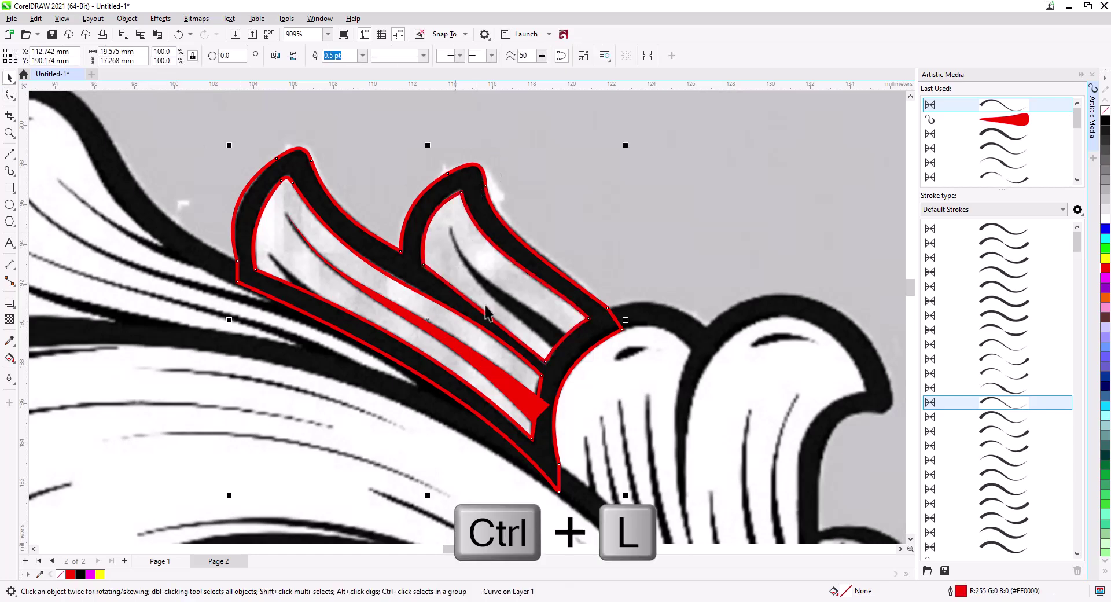
left_click_drag(430, 331, 596, 355)
left_click(621, 375)
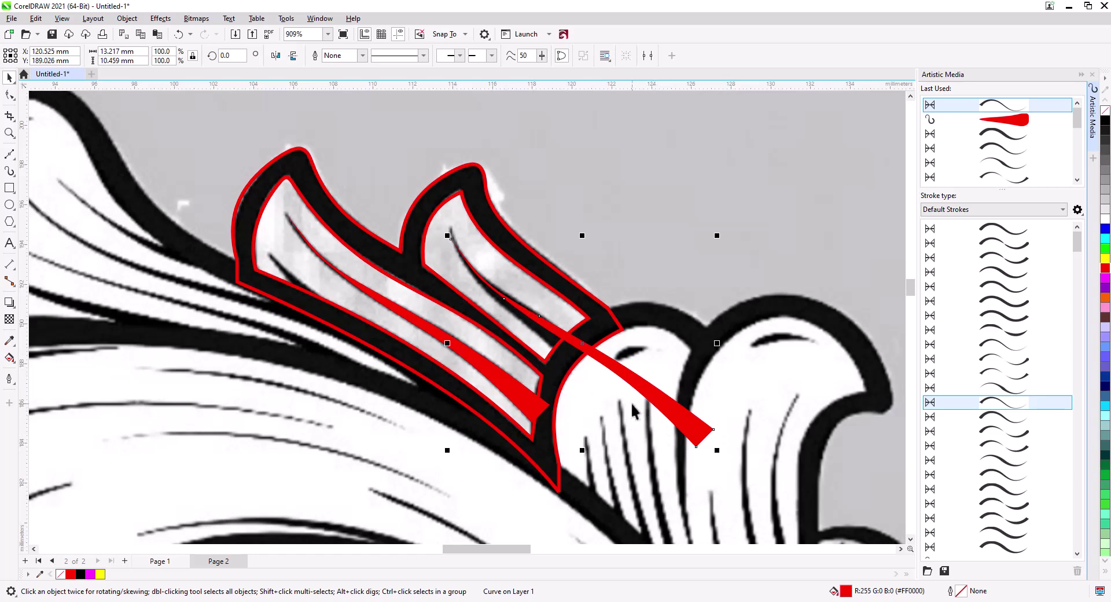
key("Delete")
Draw a two-node Bézier line along the right leaf's dark hatch line, bend it to follow the hatch, and reverse its direction.
left_click(11, 154)
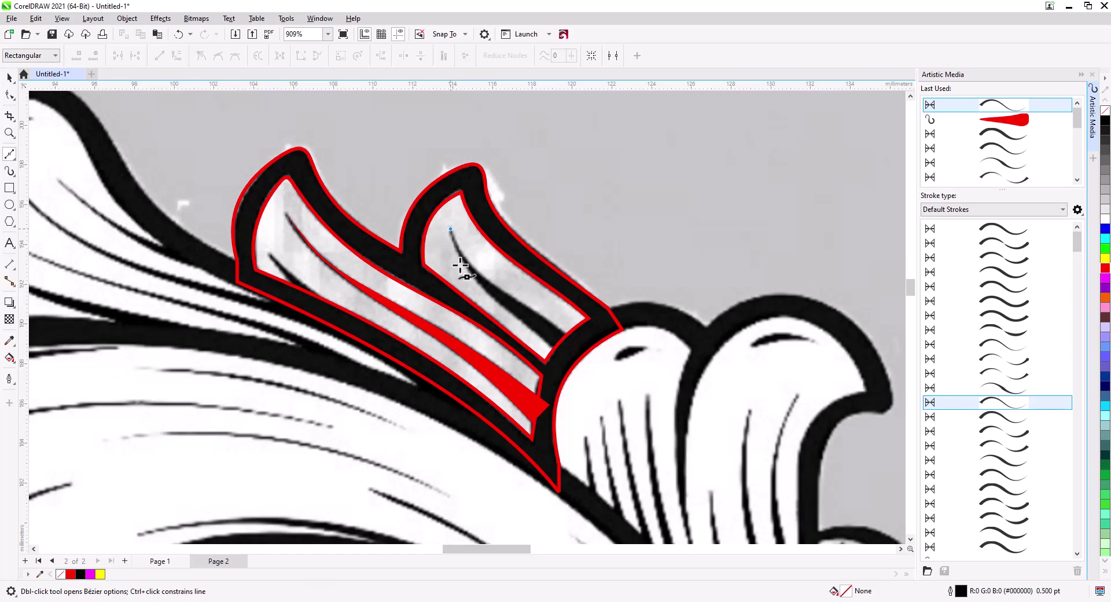
left_click(567, 347)
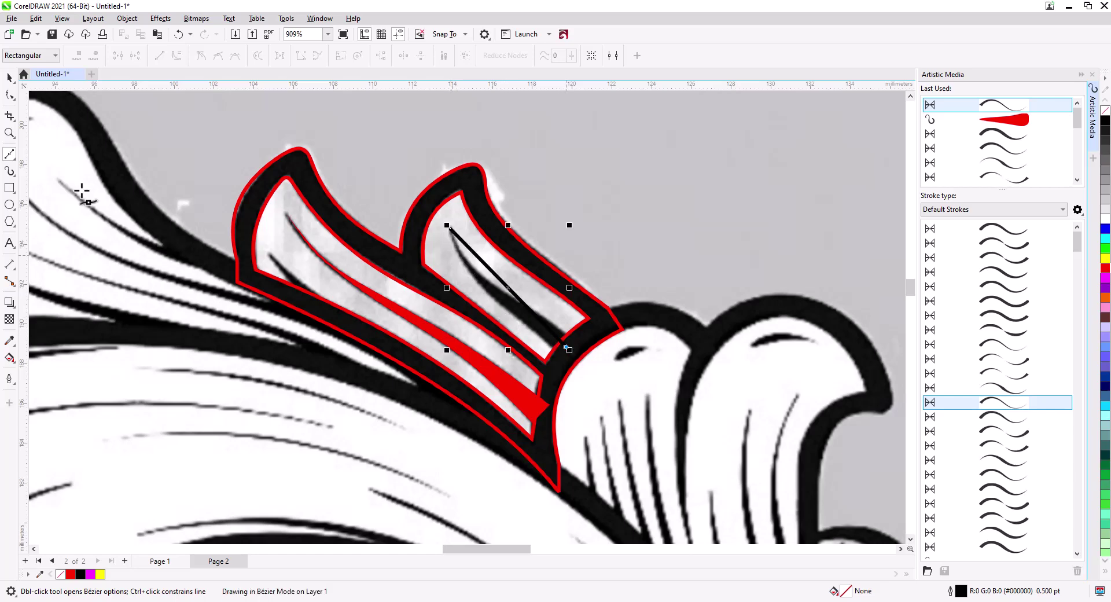
left_click(9, 94)
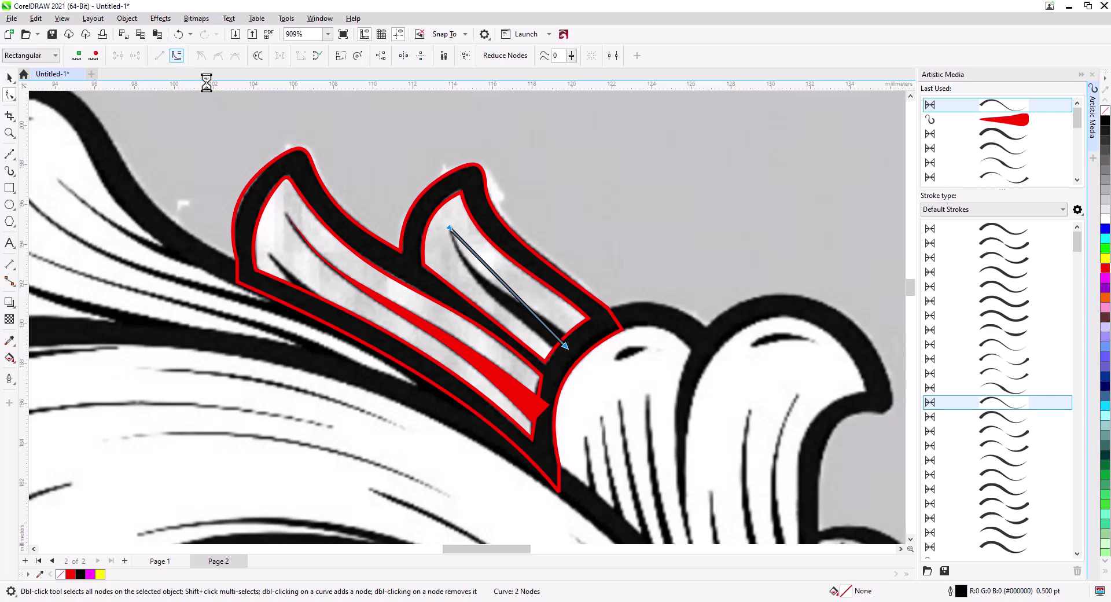
left_click_drag(504, 284, 468, 294)
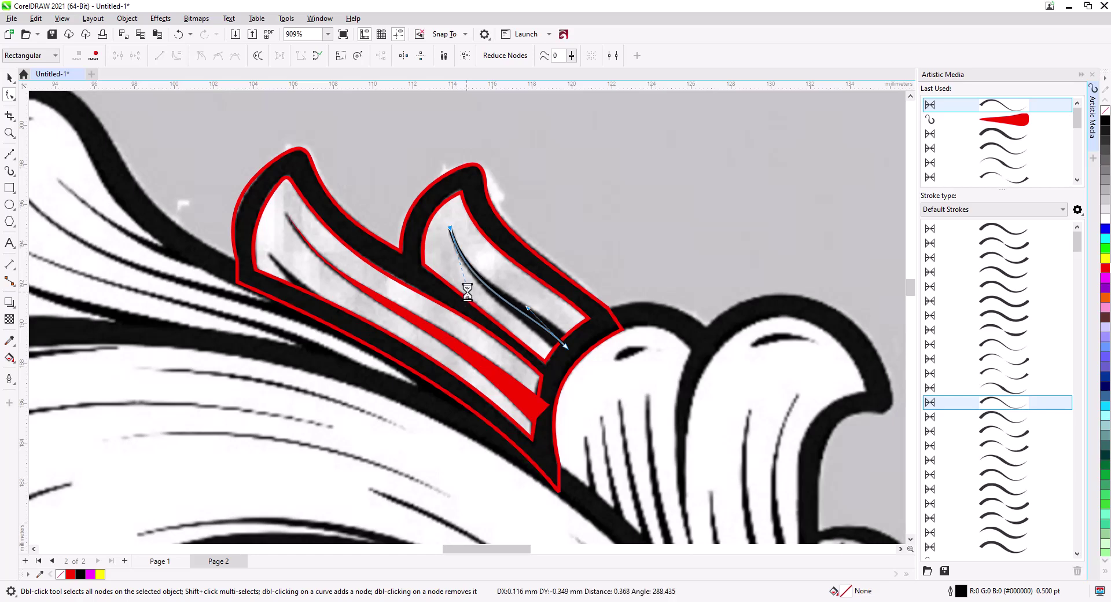
right_click(565, 350)
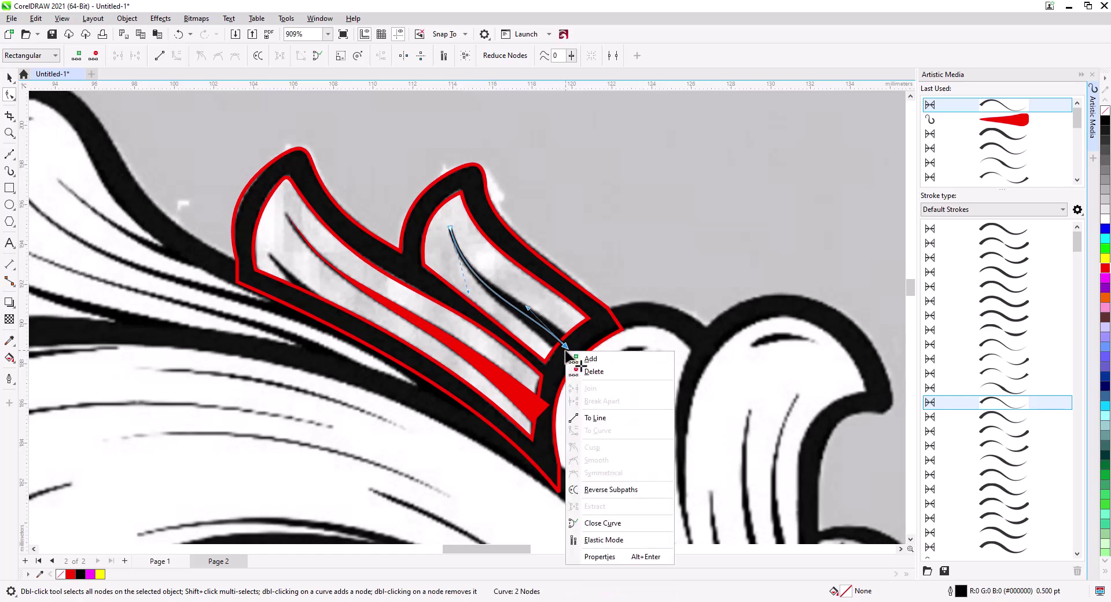
left_click(615, 491)
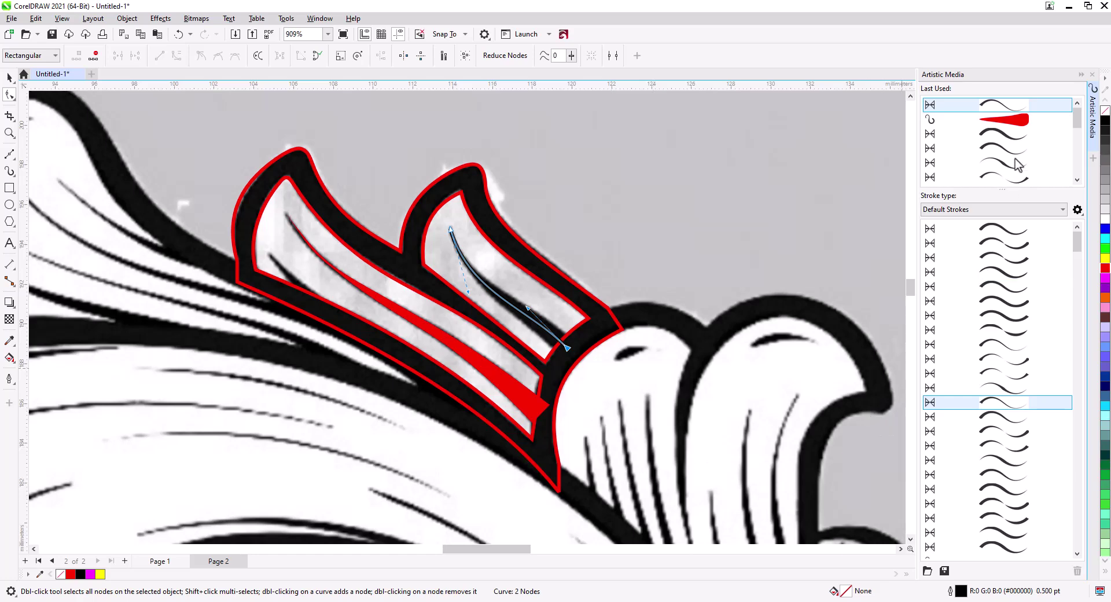
Apply the most recently used tapered artistic media stroke to the hatch curve, filled red and 1.762 mm wide.
left_click(1004, 110)
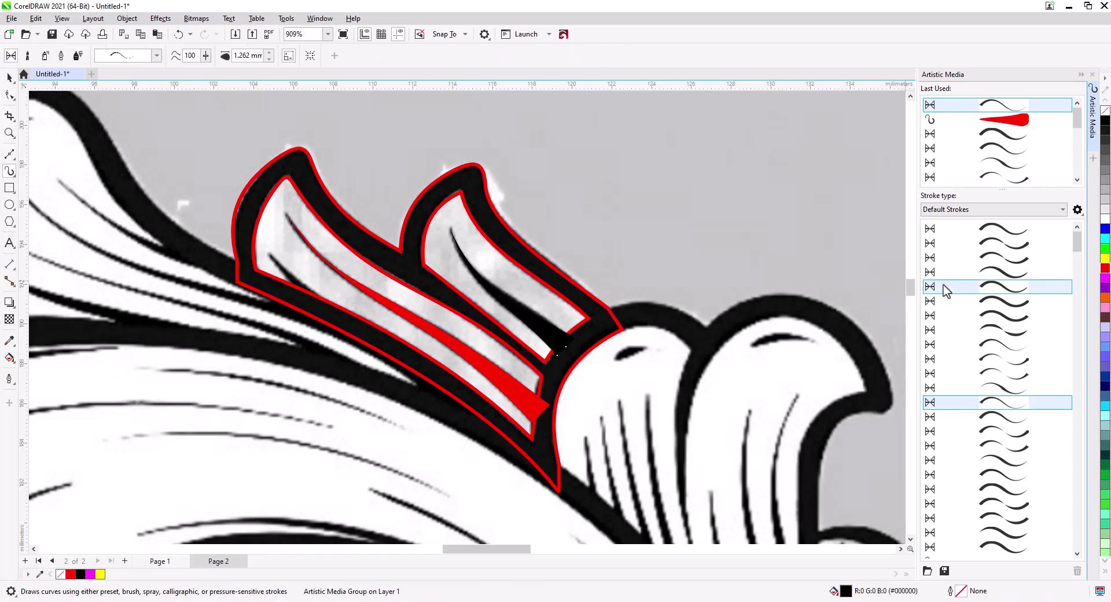
left_click(1106, 268)
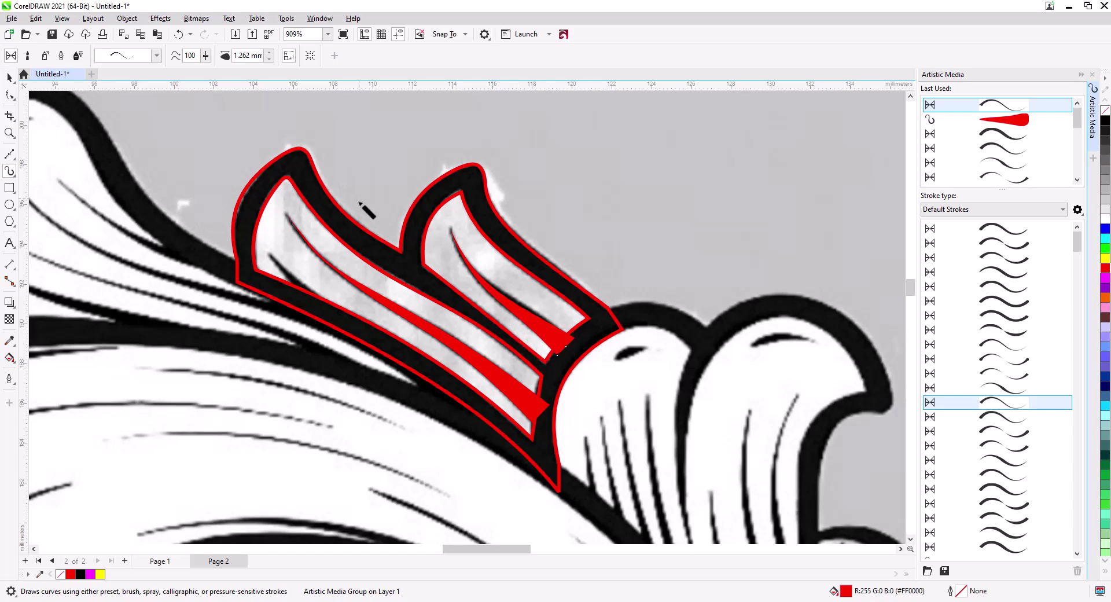
left_click(269, 52)
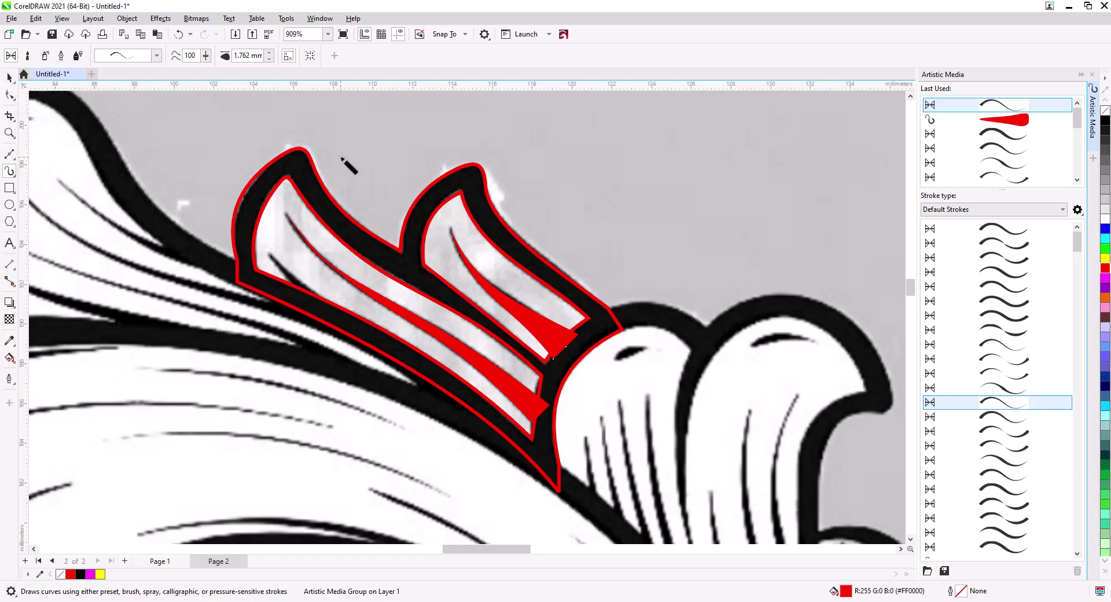
Break apart the right leaf's artistic media stroke and delete its underlying path curve.
left_click(9, 77)
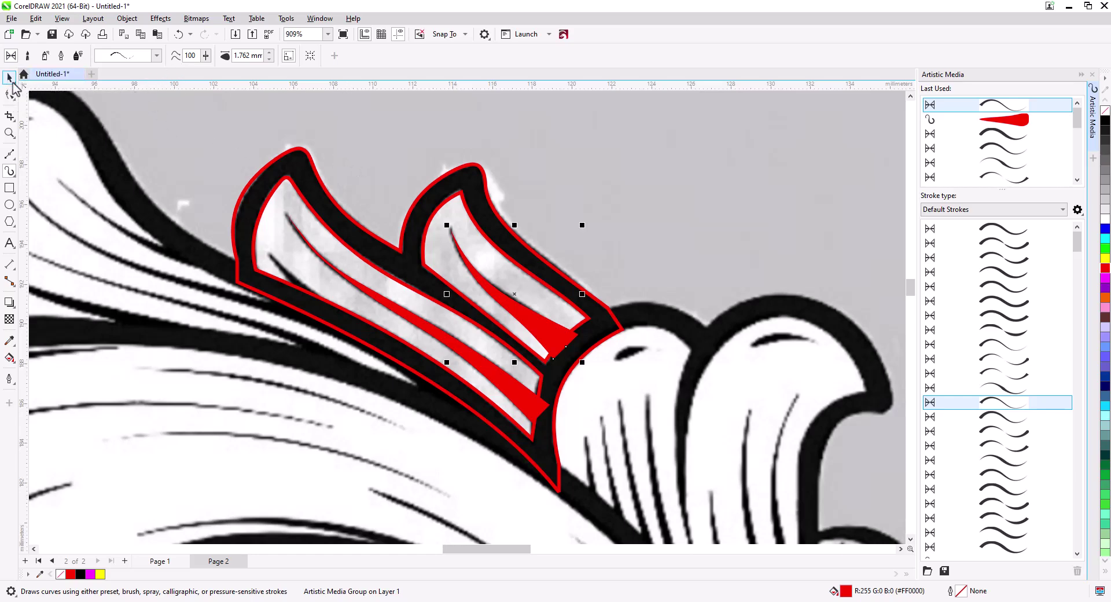
right_click(547, 337)
left_click(570, 342)
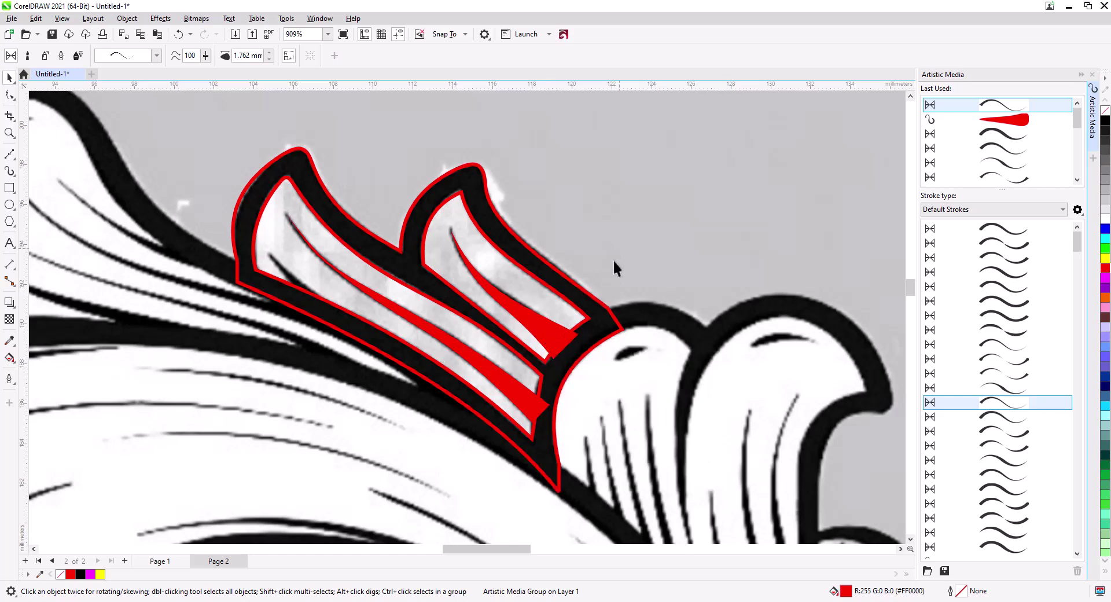
left_click(566, 349)
left_click(565, 348)
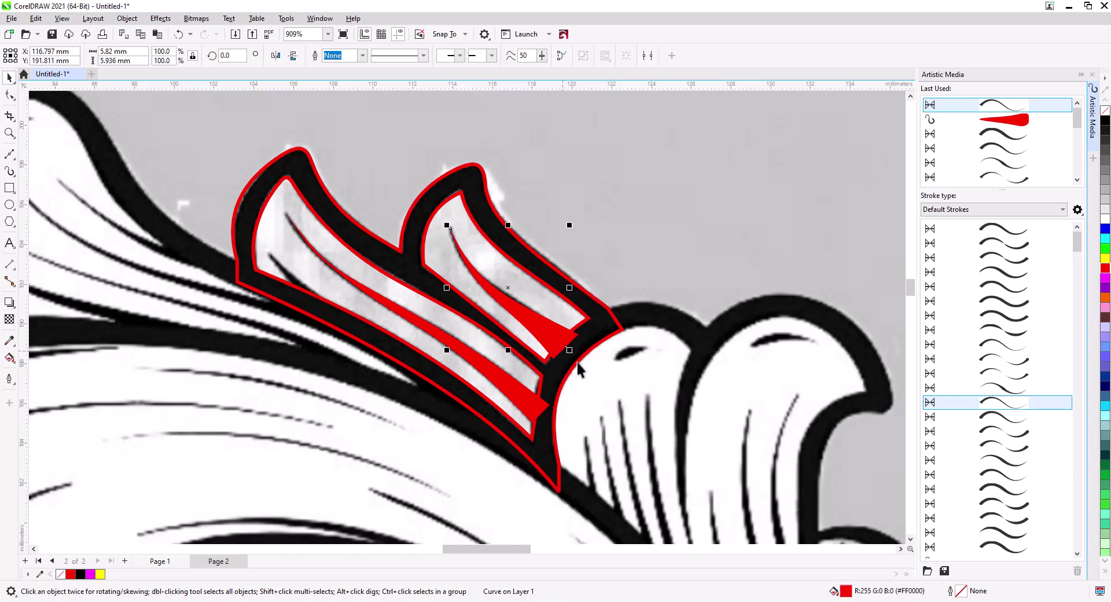
Give the right leaf's hatch stroke a red outline and remove its fill.
left_click(550, 336)
right_click(1104, 268)
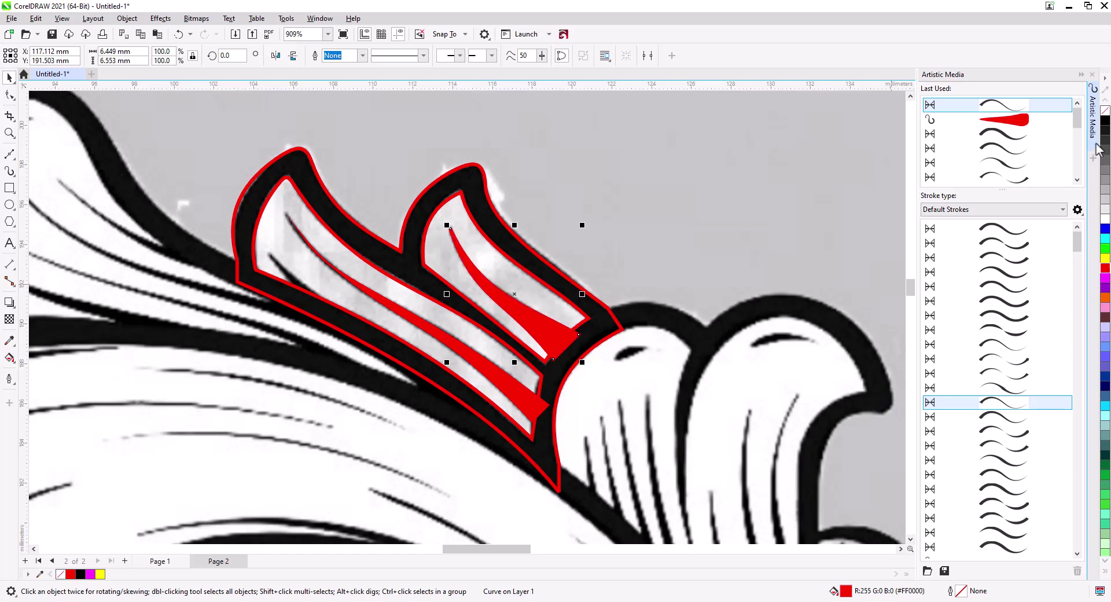
left_click(1105, 111)
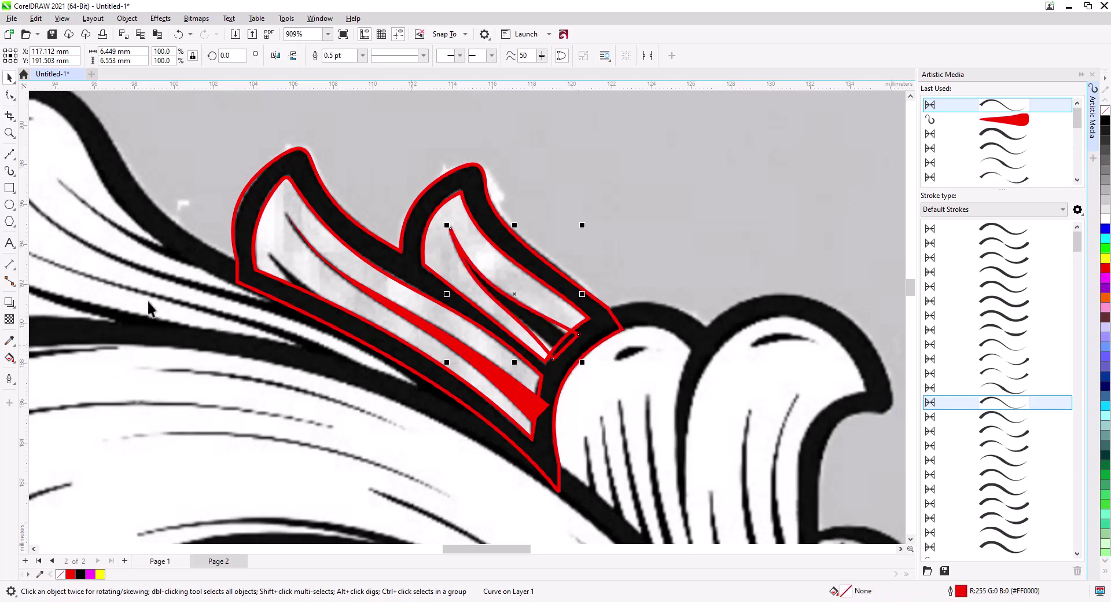
Add a node on each long edge of the hatch stroke and shift its two wide-end corner nodes further into the black border.
left_click(10, 95)
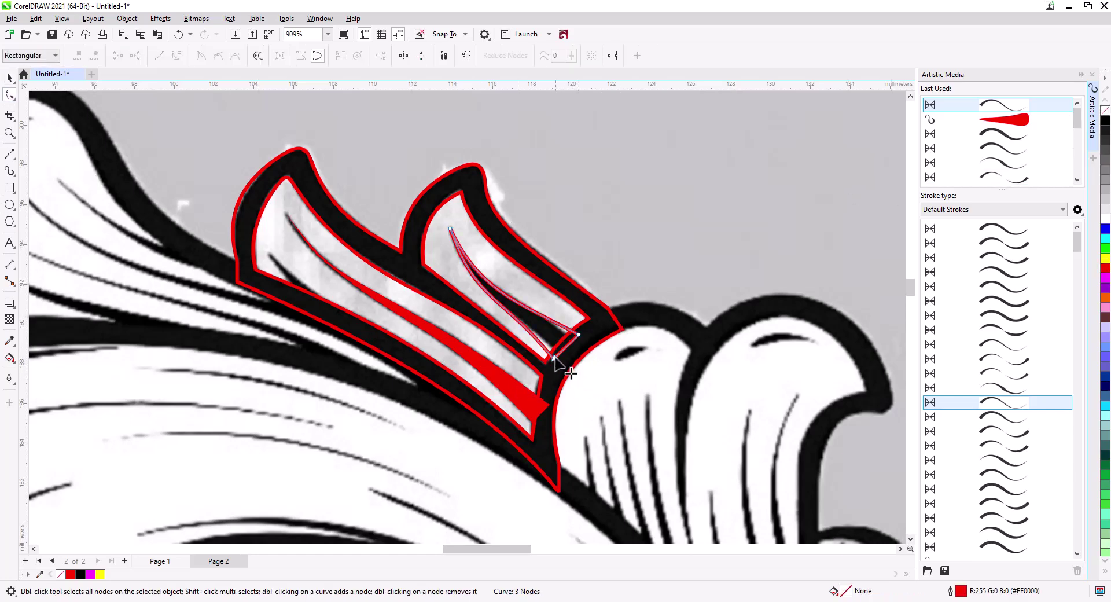
left_click(555, 358)
scroll(546, 345, "up", 2)
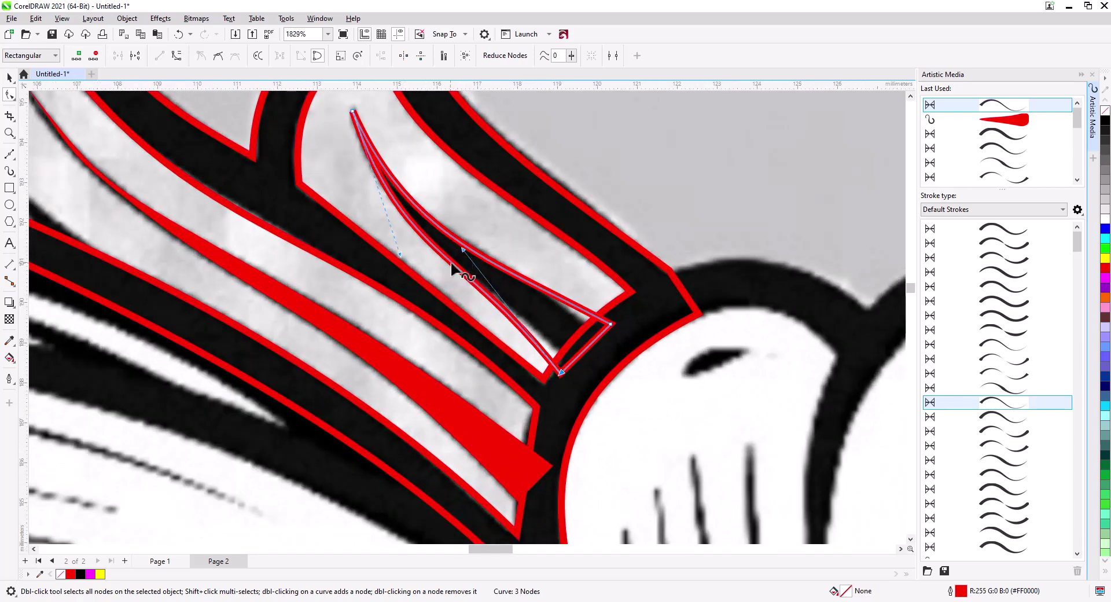
double_click(485, 292)
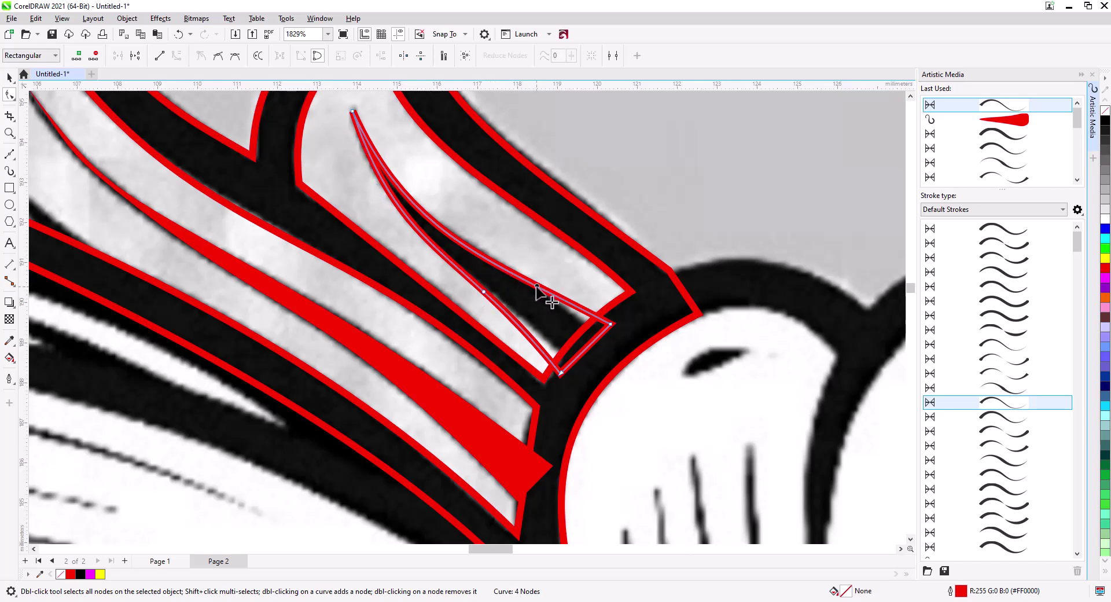
left_click_drag(610, 324, 607, 336)
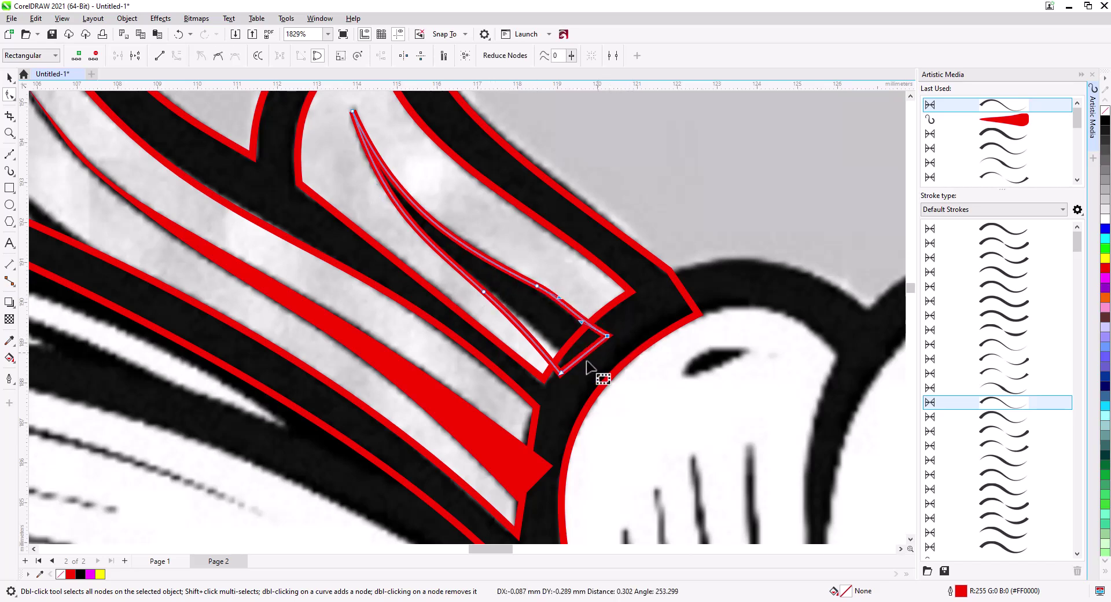
left_click_drag(560, 372, 575, 370)
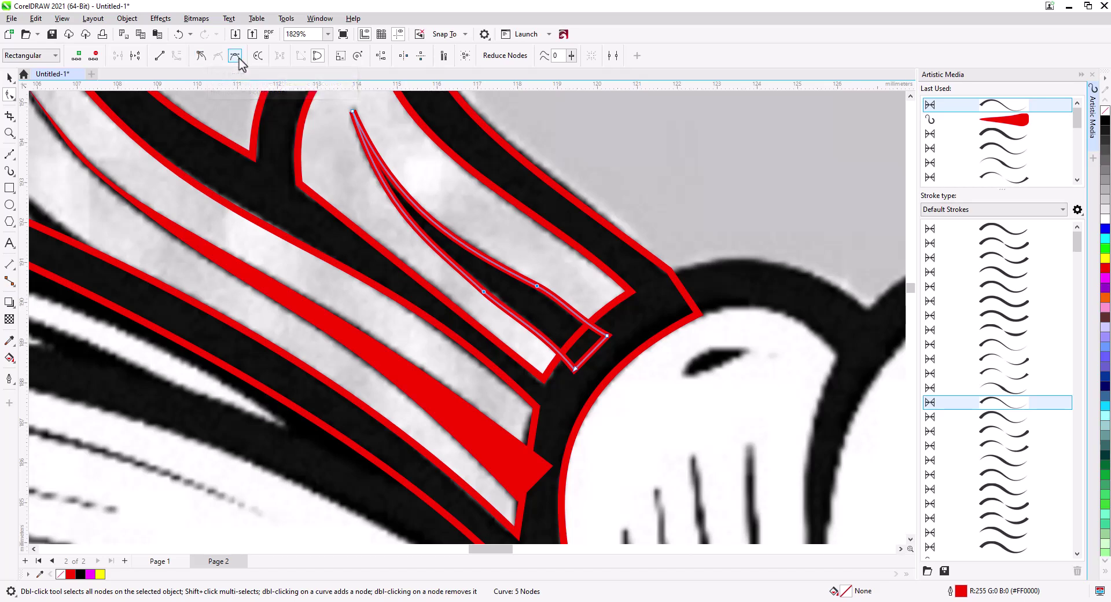
Delete the hatch stroke's two intermediate nodes and adjust the curve handles so both long edges match the dark hatch.
left_click_drag(449, 235, 524, 329)
key("Delete")
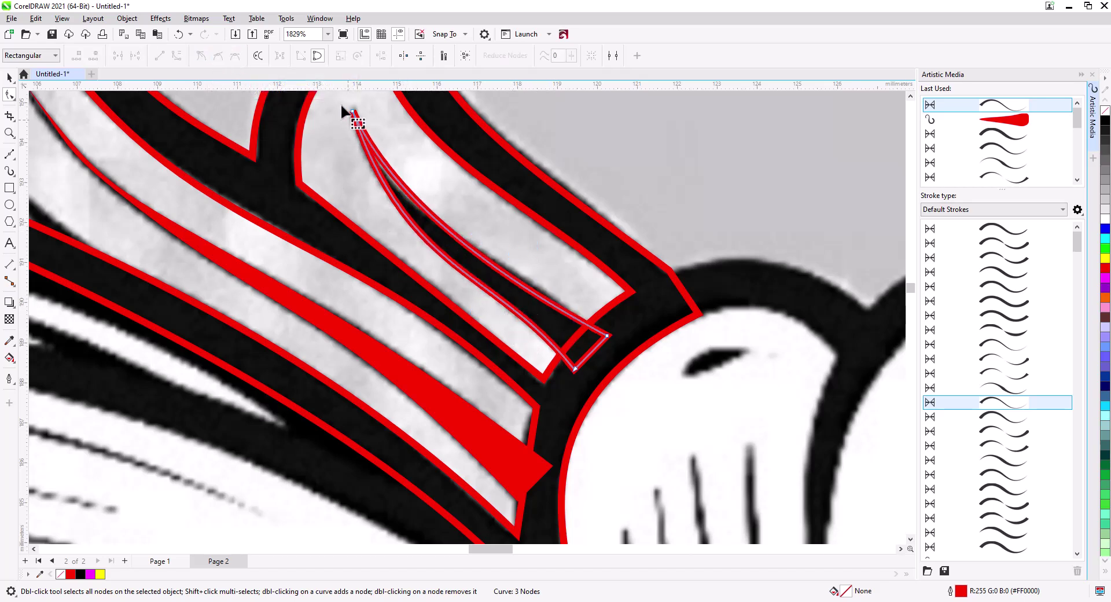
left_click(353, 111)
left_click_drag(406, 274, 404, 280)
left_click_drag(396, 212, 515, 272)
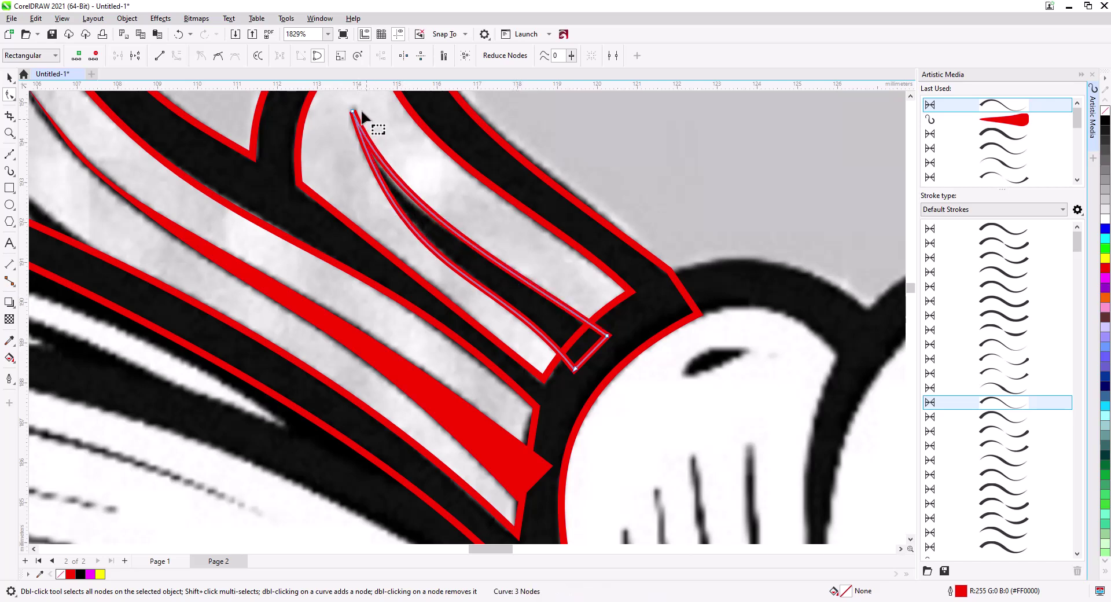
left_click_drag(397, 220, 384, 220)
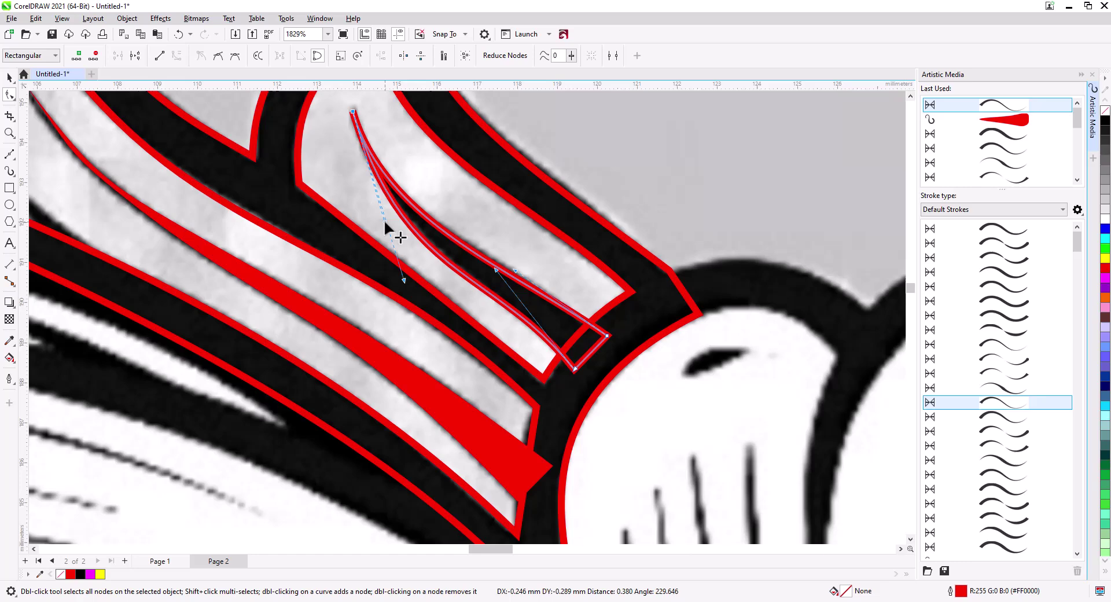
Weld the hatch strokes of both leaves to the red leaf outline.
left_click(9, 77)
scroll(416, 264, "down", 3)
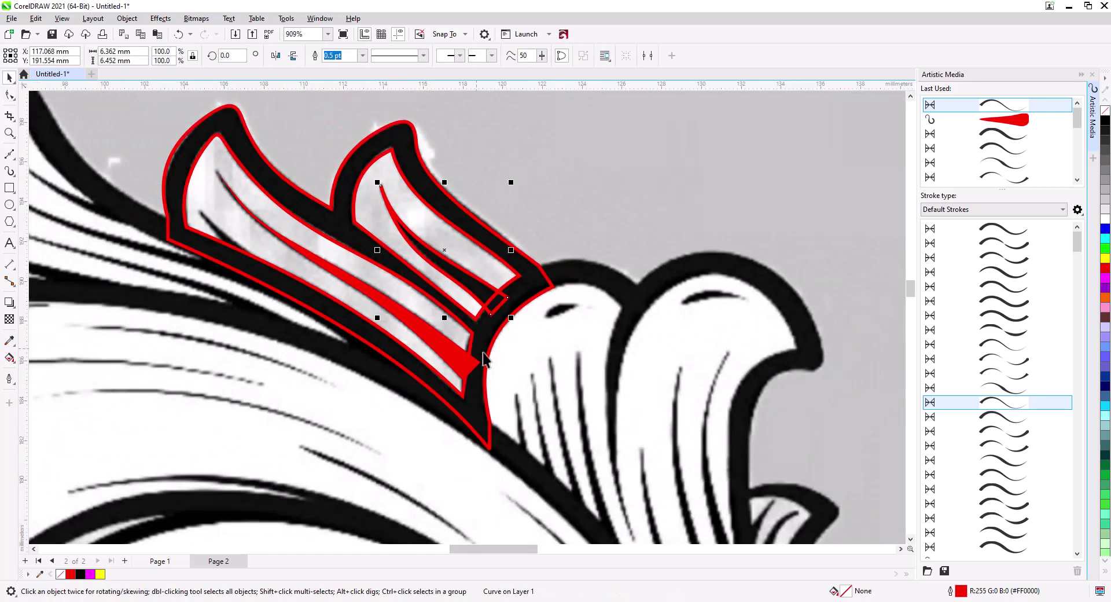
left_click(454, 365, "shift")
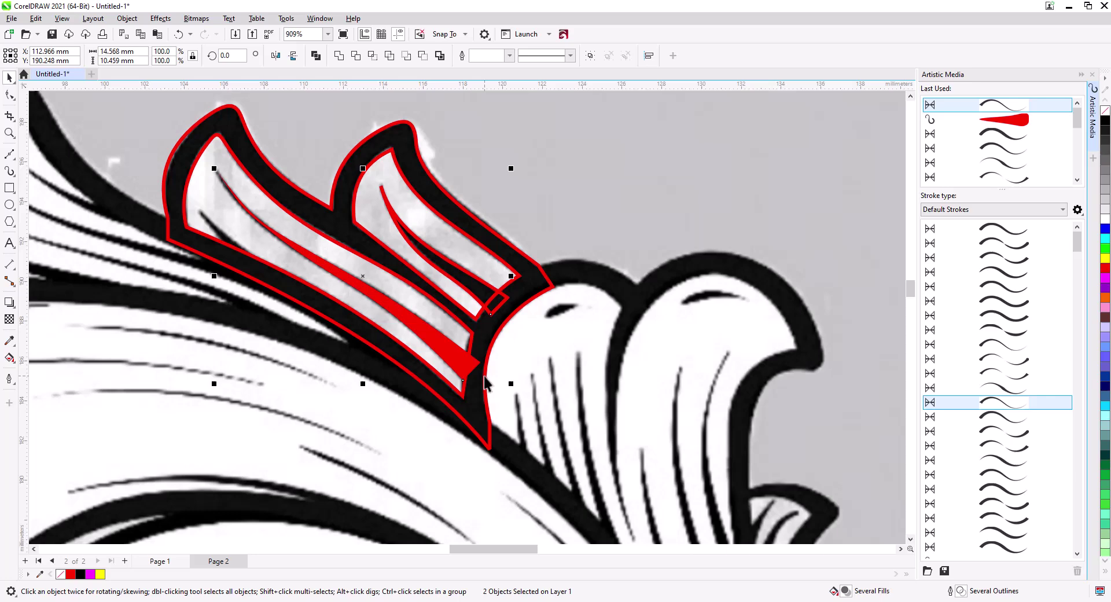
left_click(541, 296, "shift")
key("w")
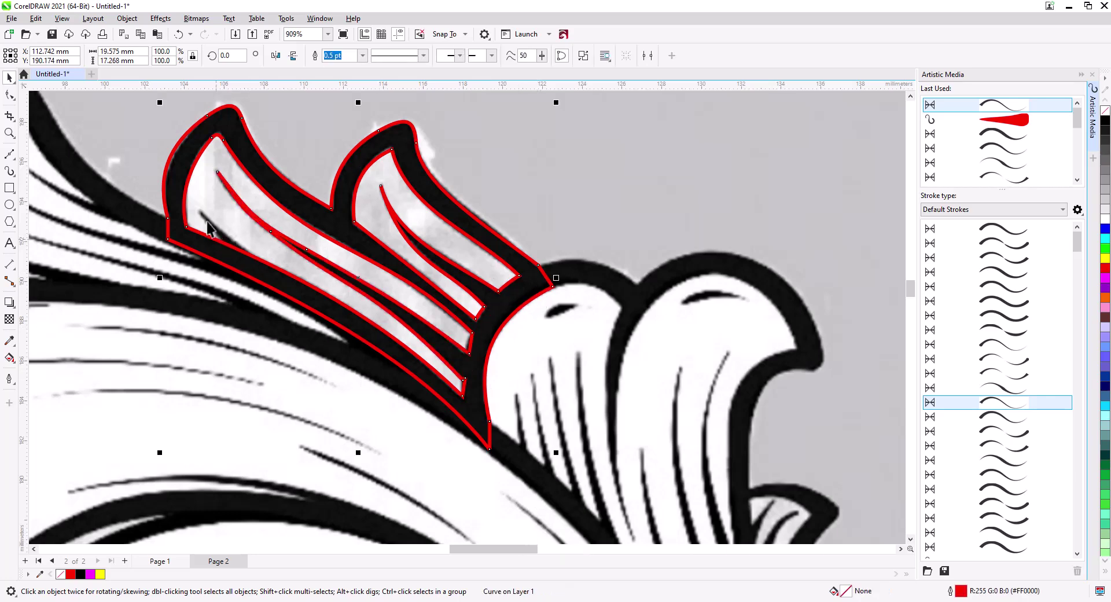
Draw a small closed three-node Bézier shape over the short hatch line at the left leaf's lower edge.
left_click(10, 154)
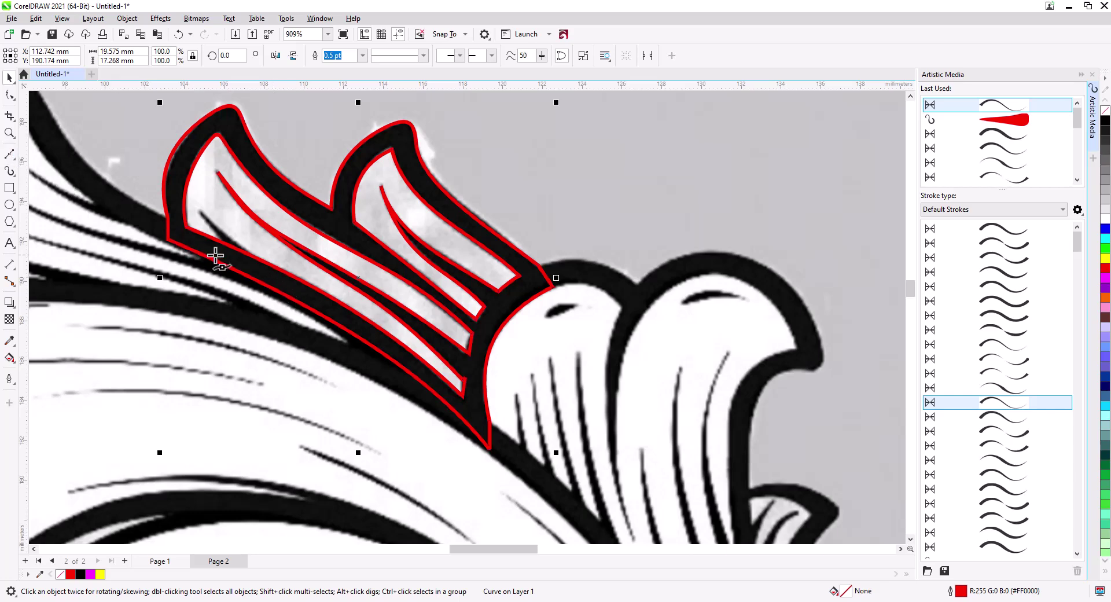
left_click(199, 210)
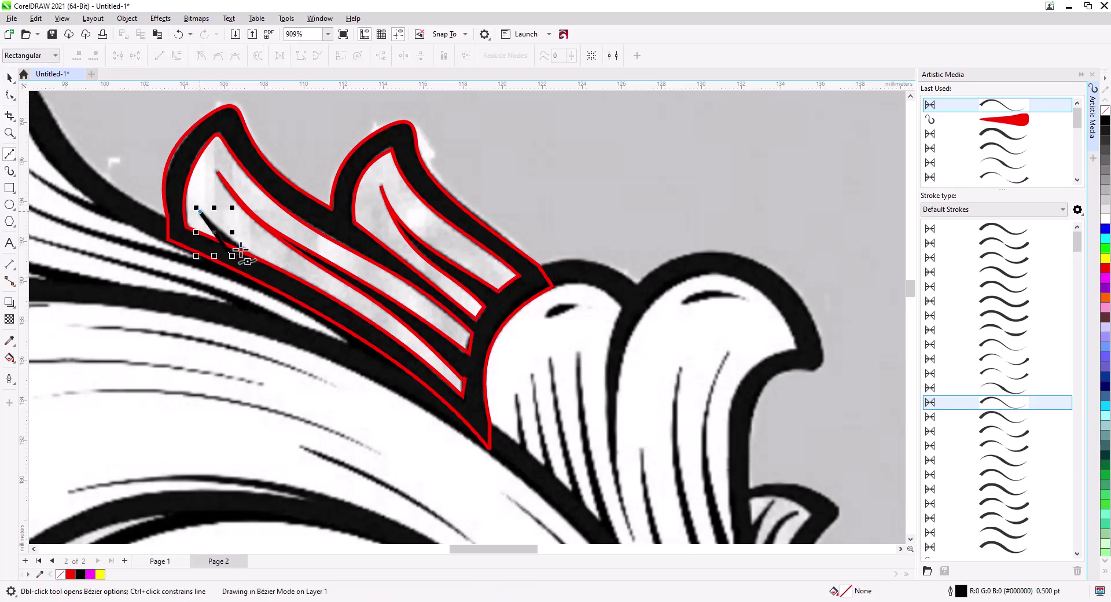
left_click(273, 273)
left_click(229, 253)
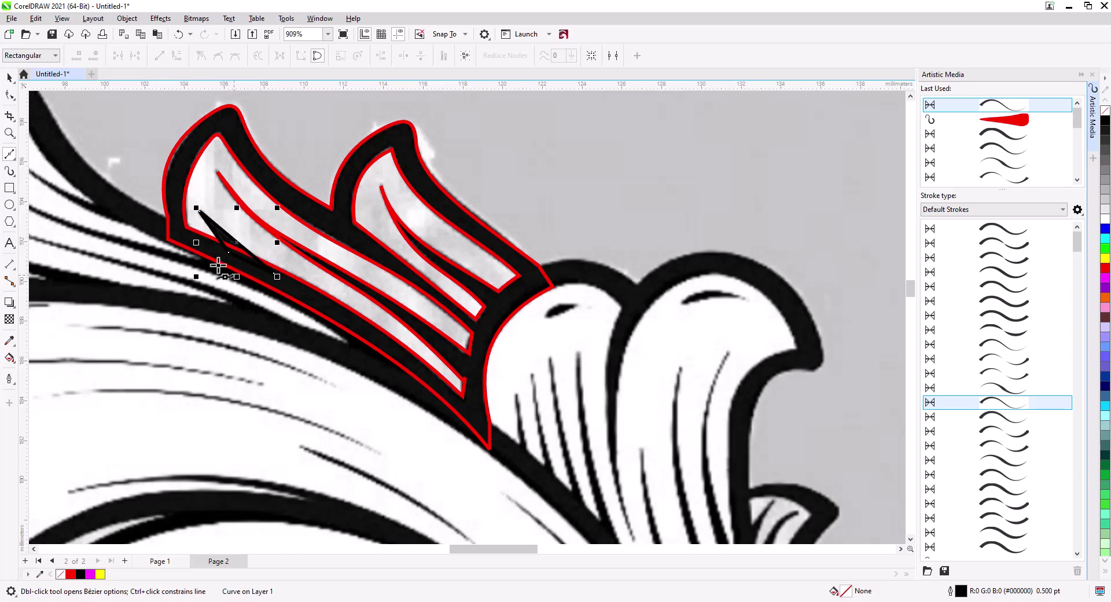
Weld the small triangular hatch shape to the leaf outline and fill the welded curve with red.
left_click(8, 77)
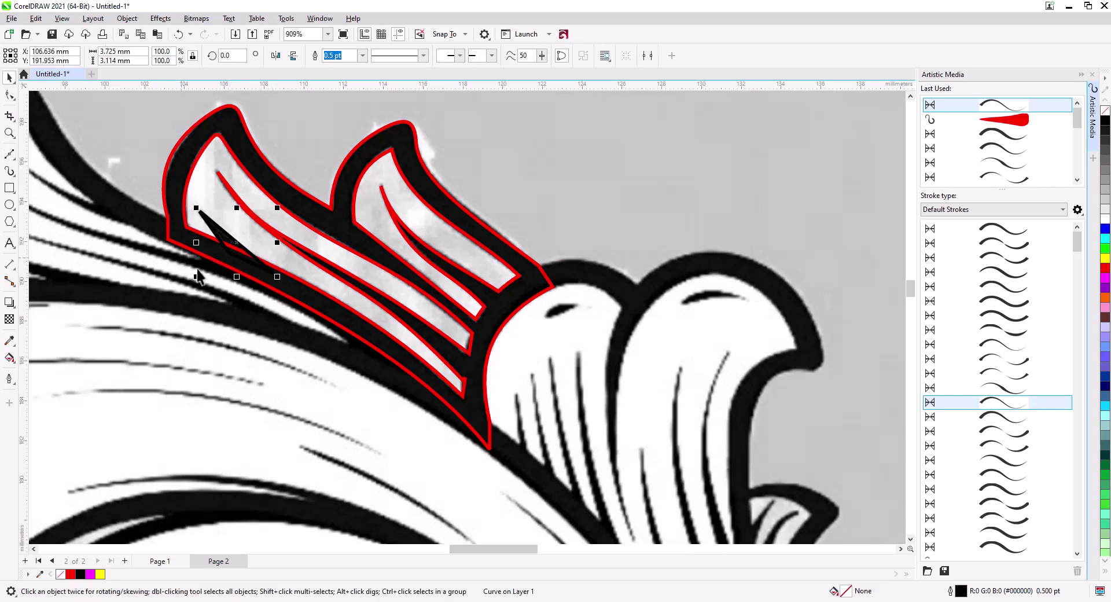
left_click(323, 307, "shift")
key("w")
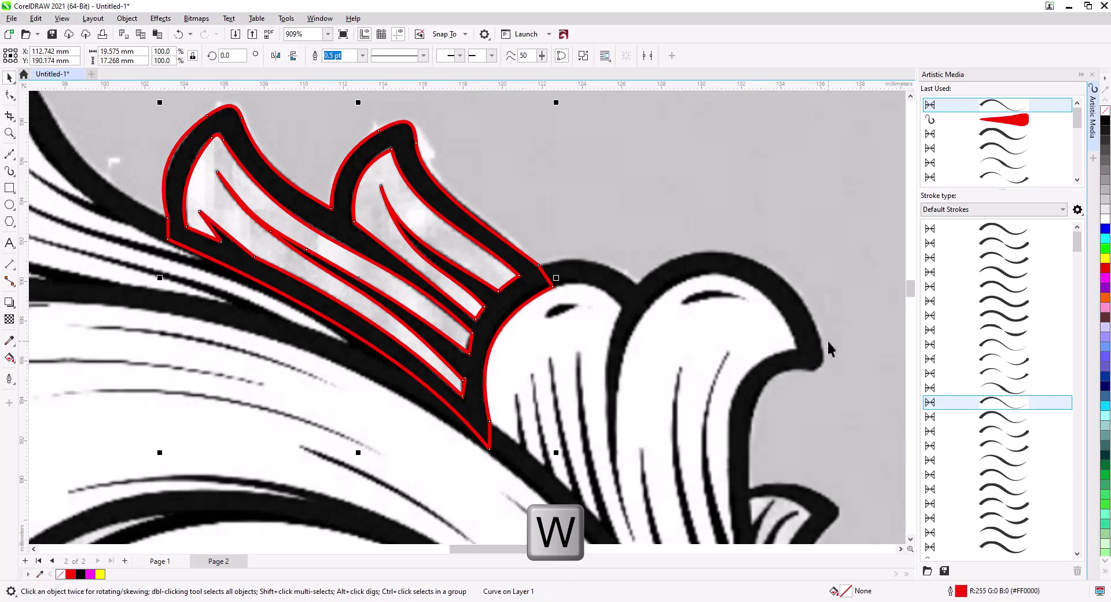
left_click(1099, 268)
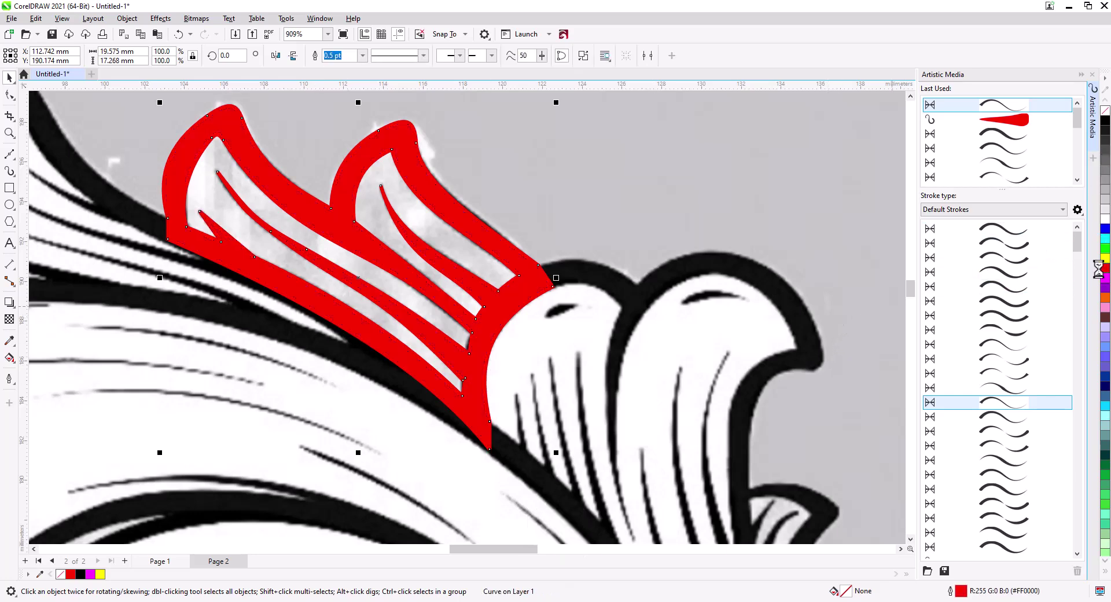
scroll(650, 248, "down", 2)
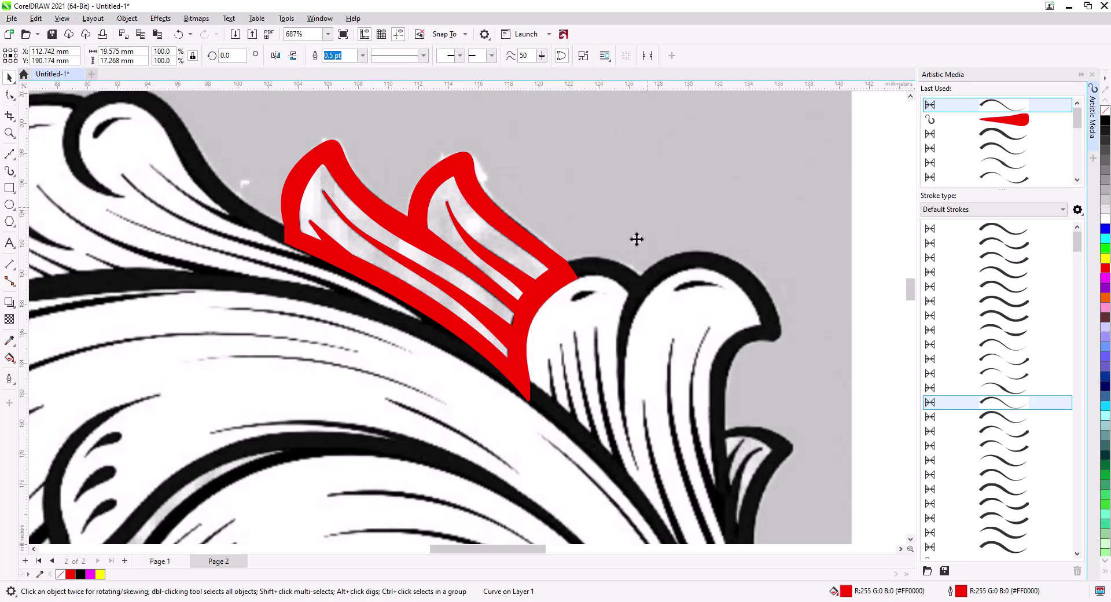
scroll(554, 410, "down", 3)
scroll(536, 389, "down", 2)
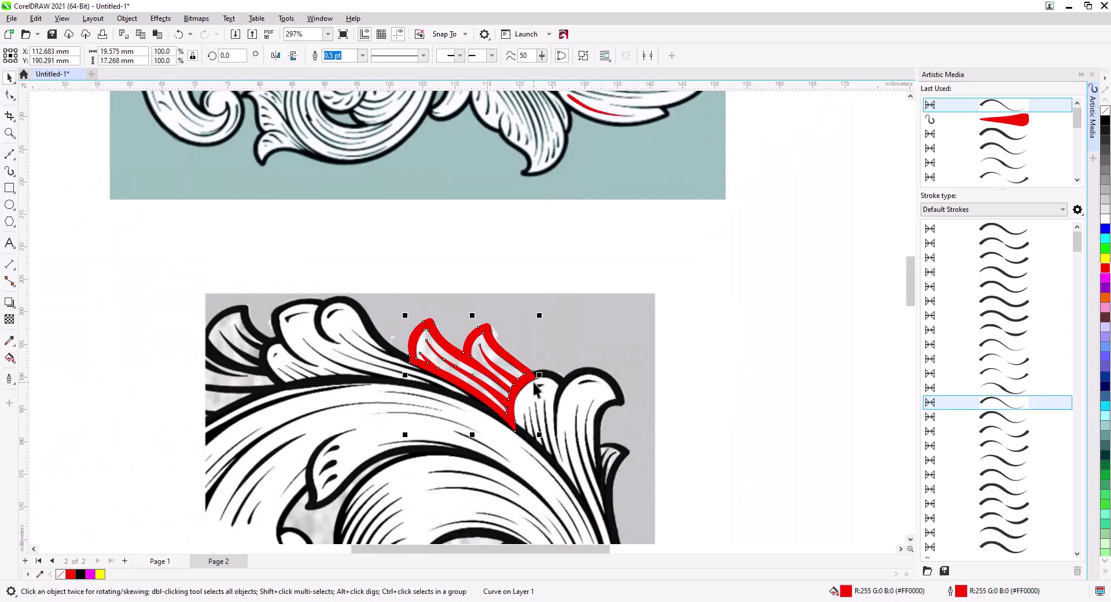
left_click_drag(496, 429, 523, 323)
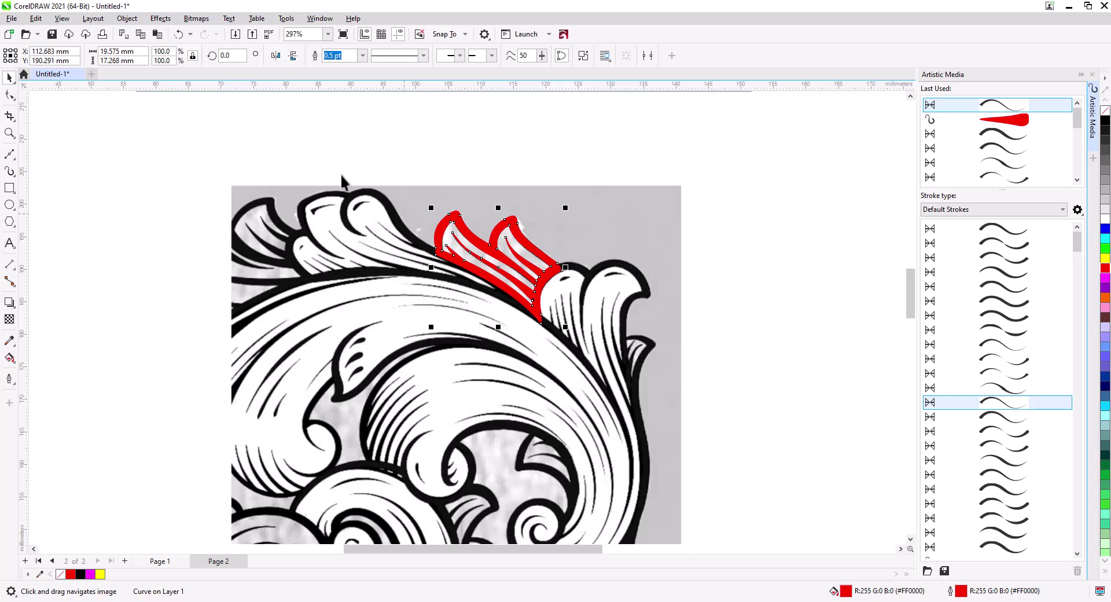
left_click_drag(368, 269, 509, 379)
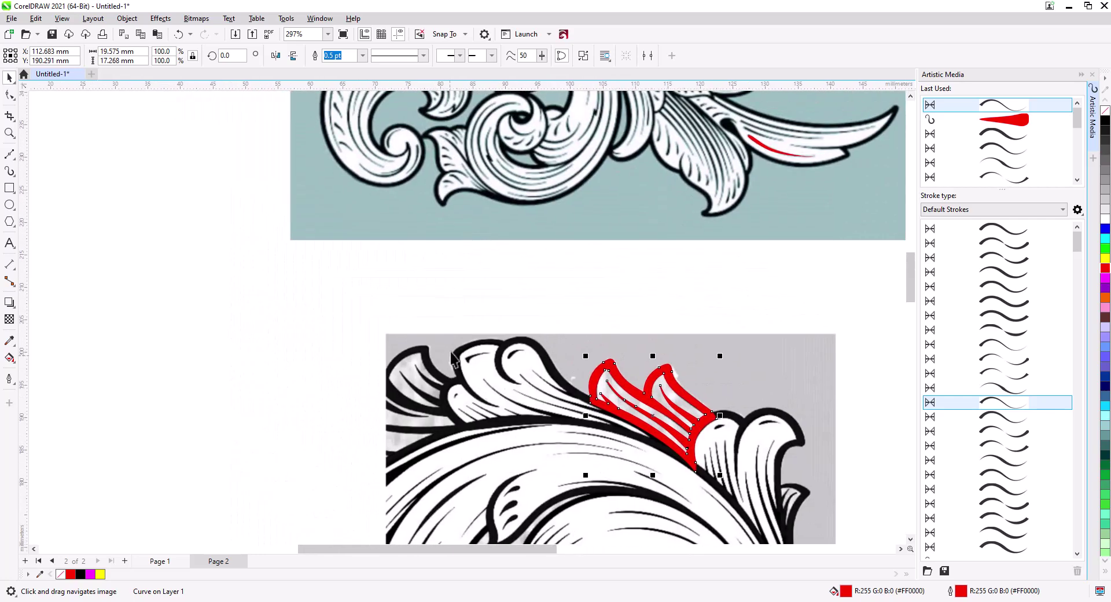
Draw a closed four-node Bézier shape around the short hatch mark near the middle leaf's upper edge and give it a red outline.
scroll(512, 376, "up", 5)
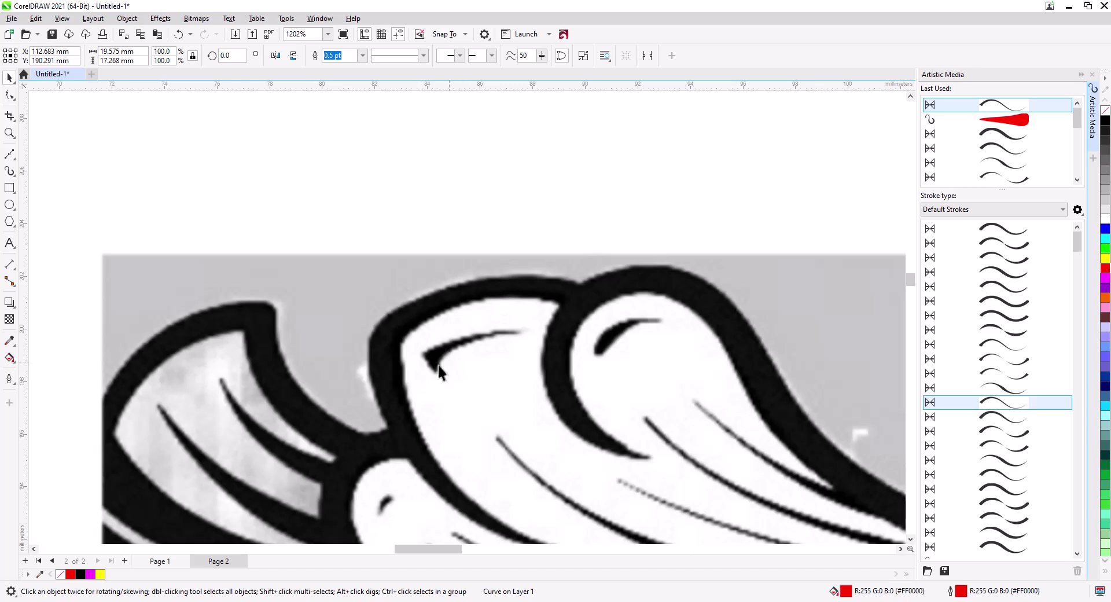
left_click(9, 158)
left_click(520, 330)
left_click(421, 351)
left_click(433, 373)
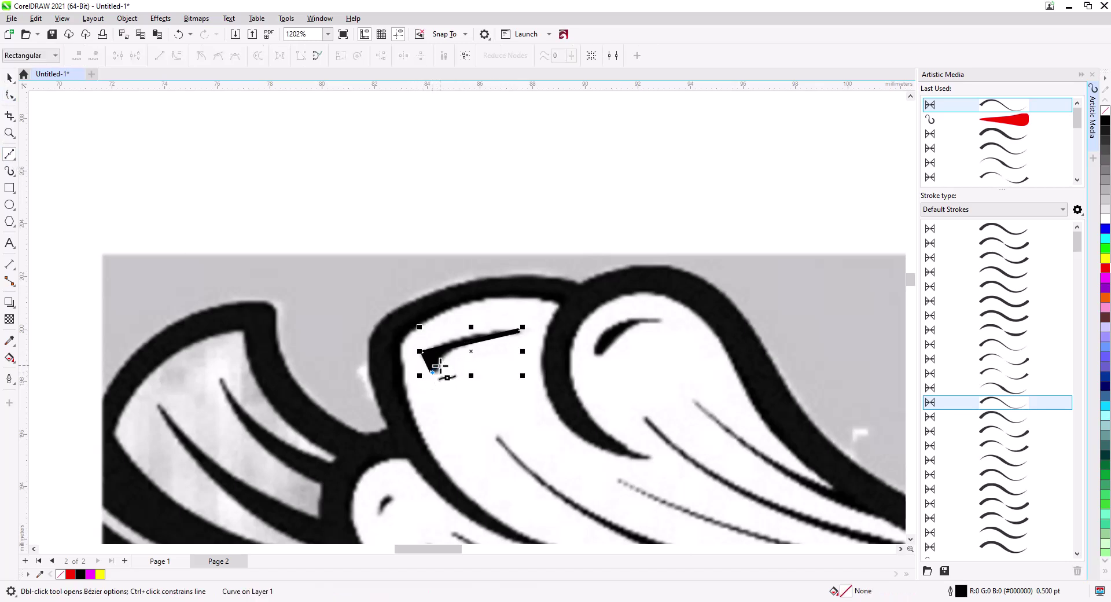
left_click(521, 331)
key("F10")
left_click(1105, 267)
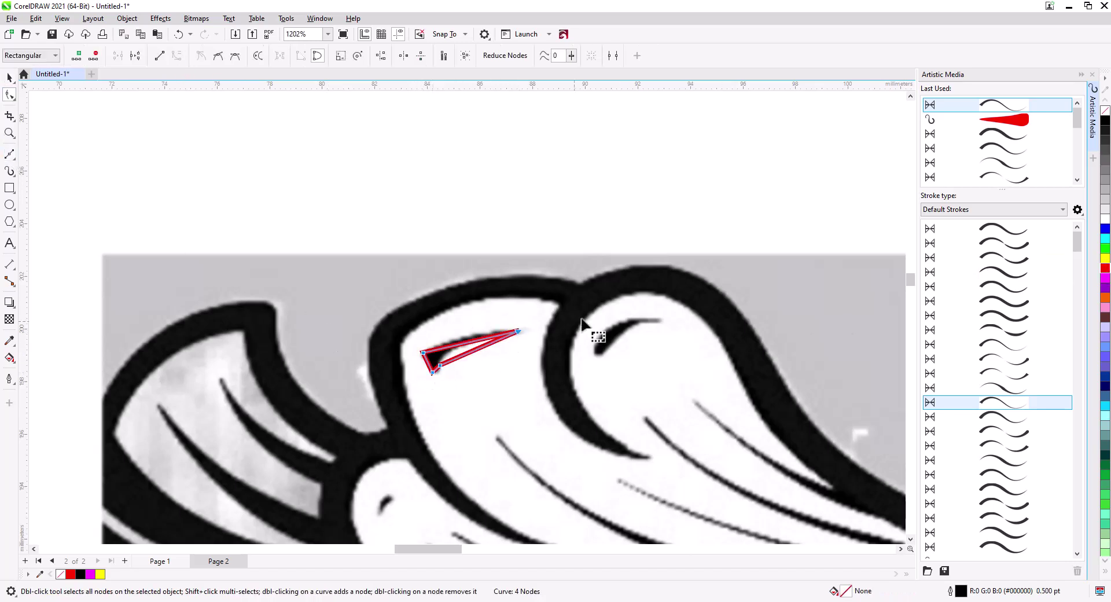
Bend the hatch shape's long edges to follow the dark mark and reduce its outline width.
left_click_drag(467, 340, 468, 333)
scroll(457, 382, "up", 2)
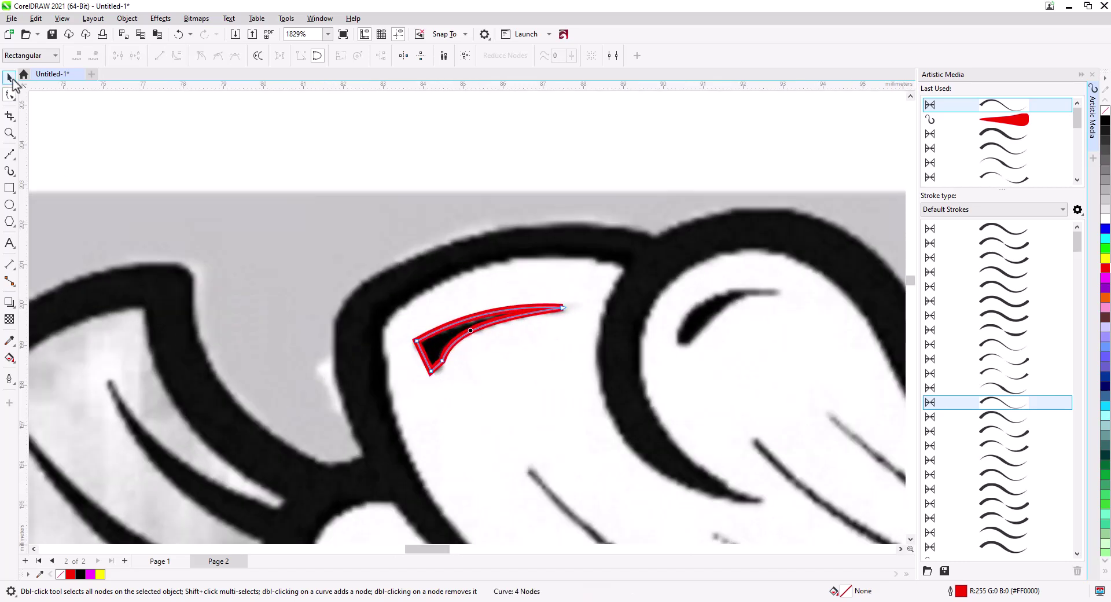
key("space")
left_click(362, 55)
left_click(341, 81)
key("F10")
Refine the hatch shape's pointed tip and lower edge so the outline fits the dark mark closely.
scroll(412, 375, "up", 2)
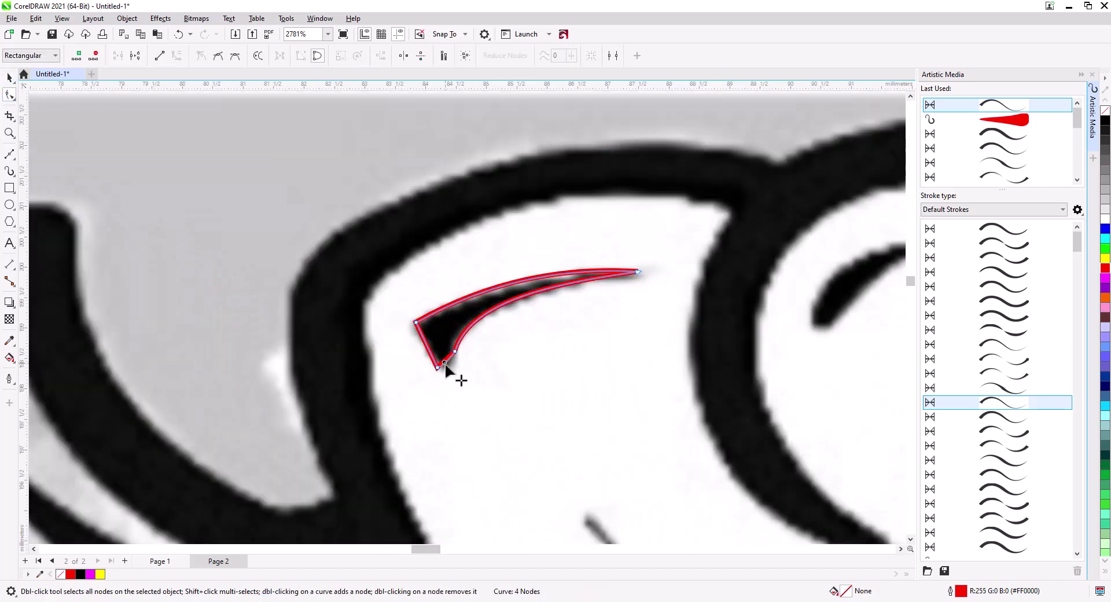
left_click_drag(444, 361, 448, 376)
left_click(462, 380)
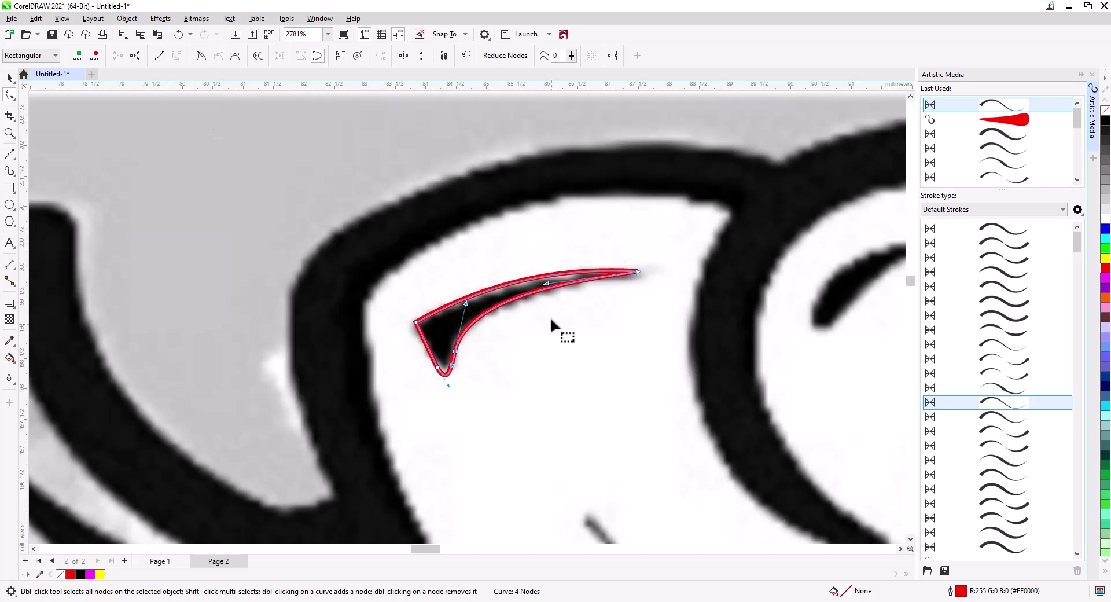
left_click_drag(627, 293, 565, 288)
left_click(446, 375)
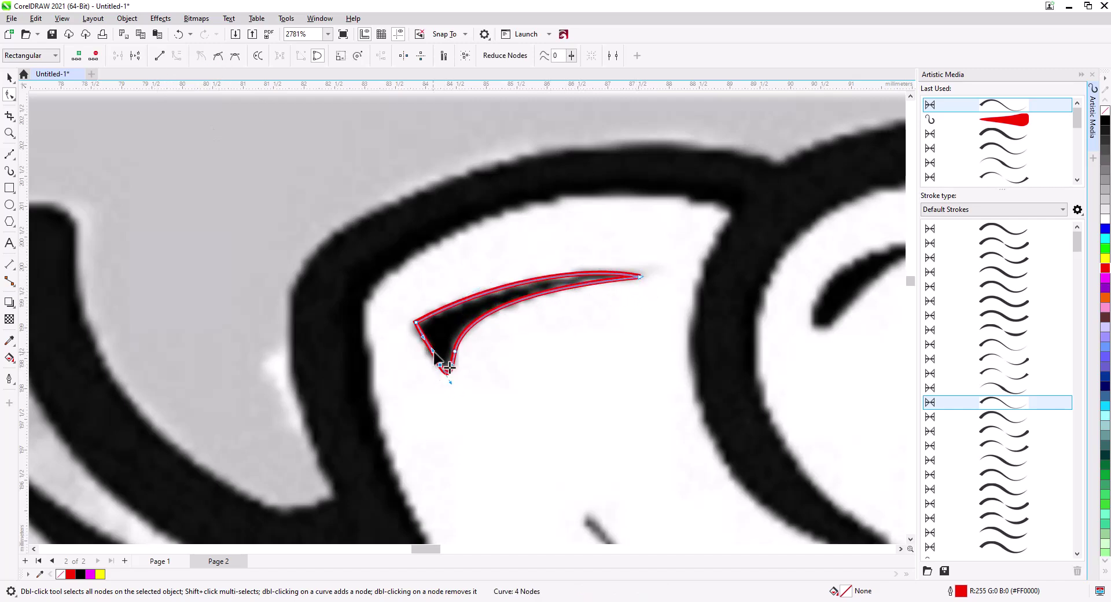
scroll(445, 375, "down", 4)
key("space")
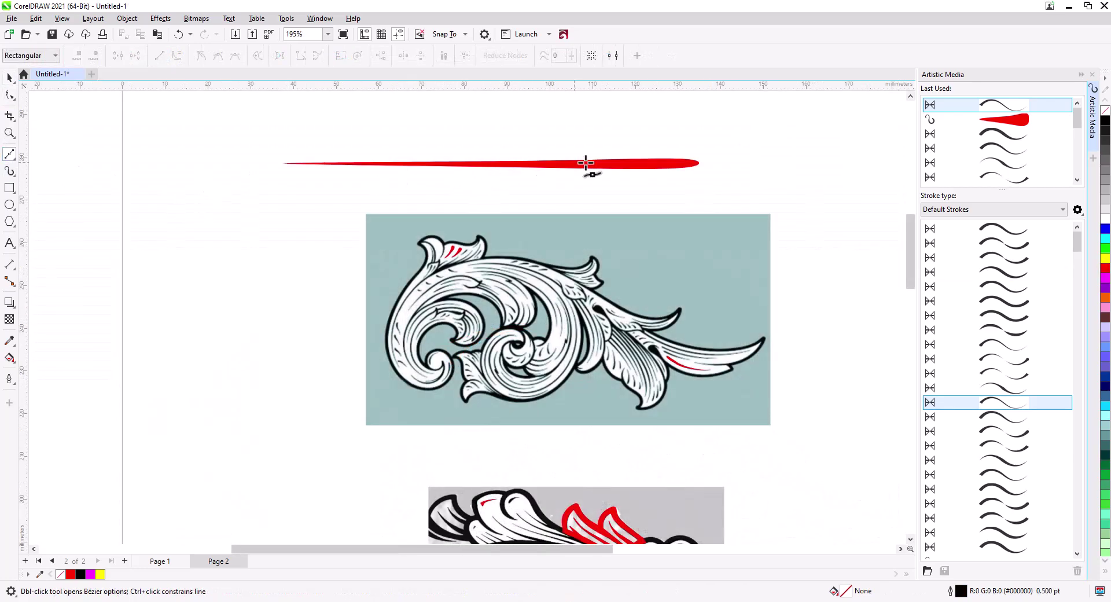
Draw a closed three-node Bézier wedge above the red brush shape, curve its upper edge and stretch its tip to about 135 mm long.
left_click_drag(543, 178, 540, 315)
mouse_move(340, 258)
left_mouse_down()
mouse_move(695, 258)
mouse_move(746, 218)
left_mouse_up()
left_click_drag(341, 258, 746, 217)
left_click(9, 95)
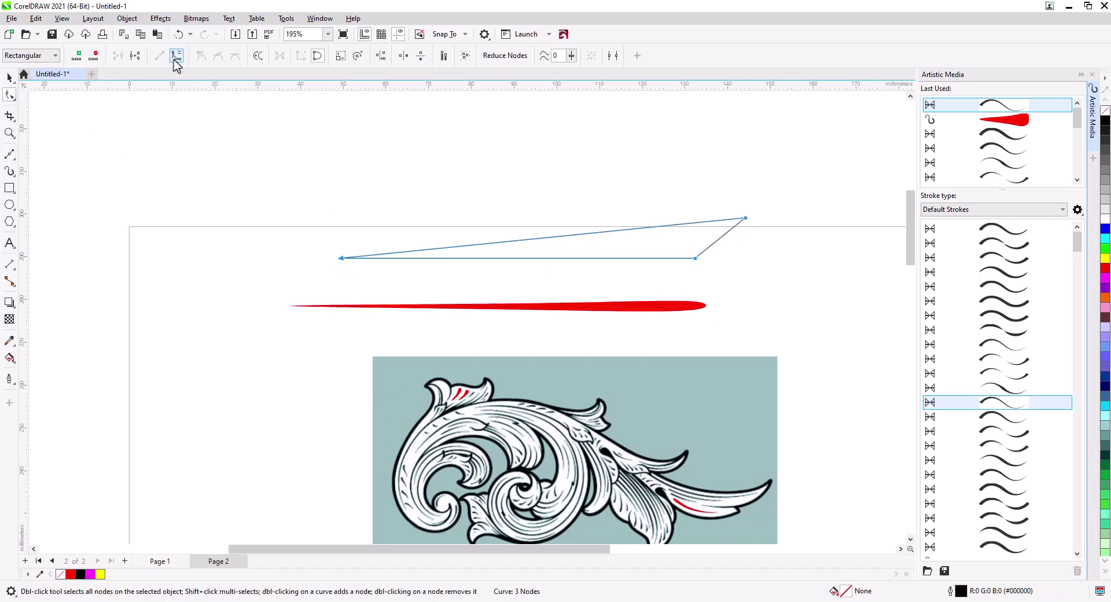
left_click_drag(610, 232, 657, 247)
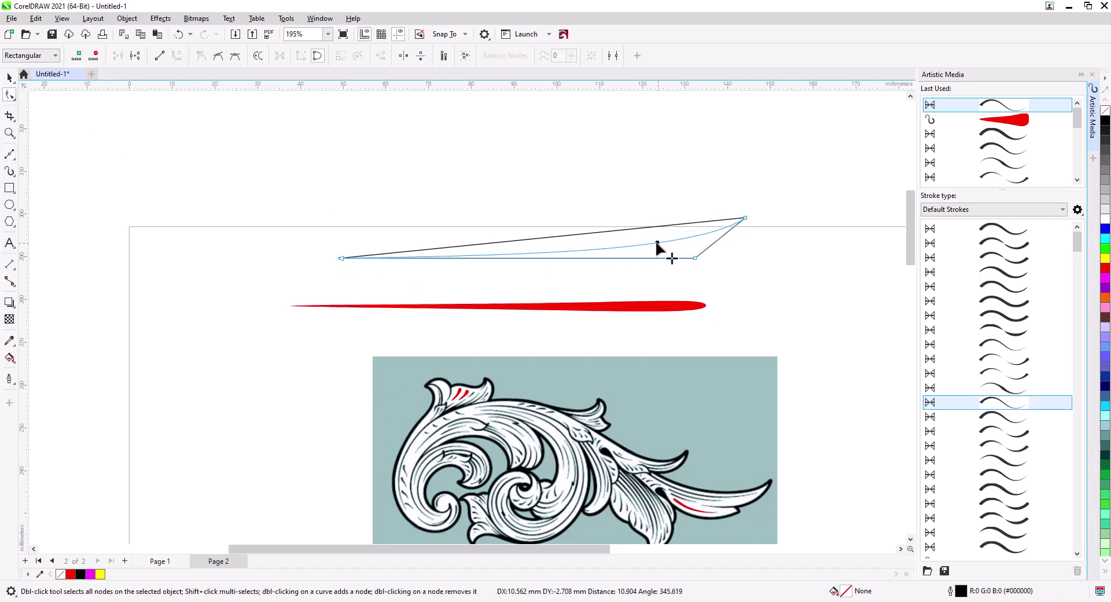
left_click_drag(341, 258, 167, 260)
key("space")
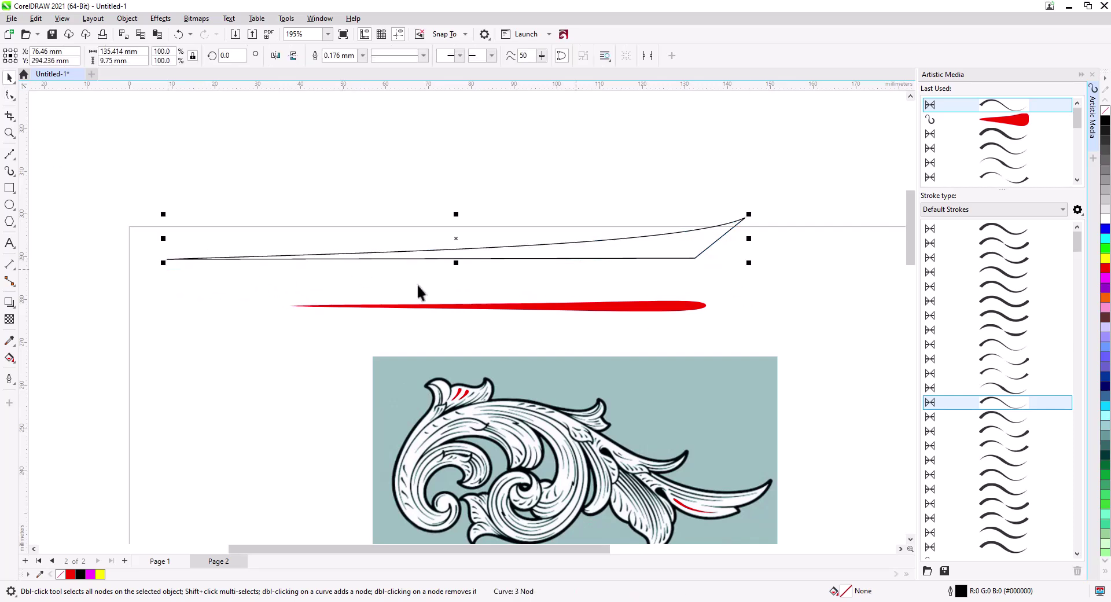
Fill the wedge with red and remove its outline.
left_click(1106, 268)
right_click(1105, 110)
left_click(9, 95)
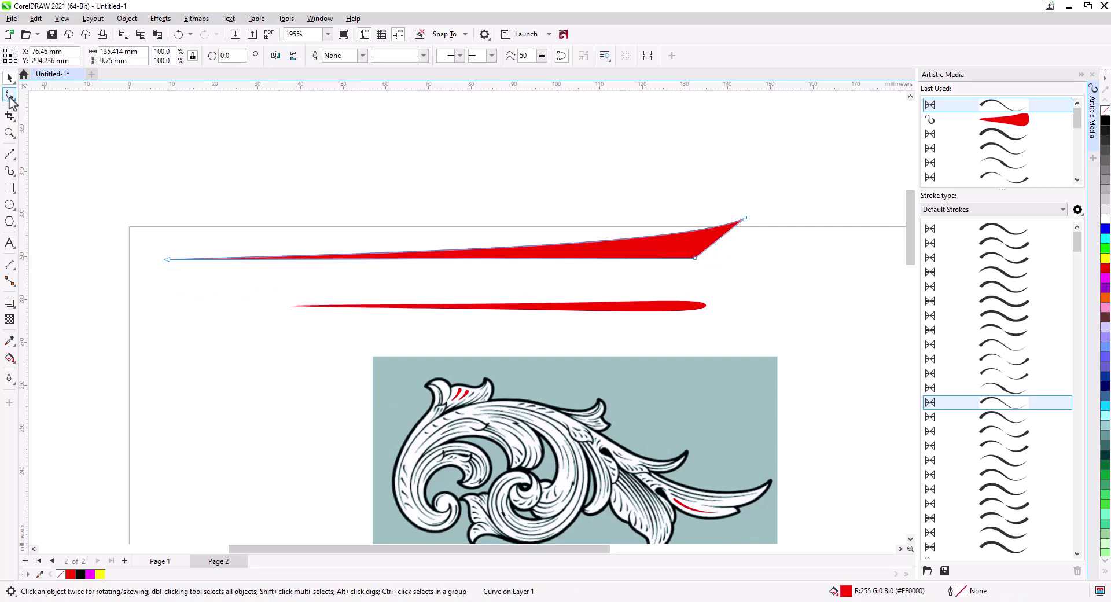
key("space")
Save the red wedge as a new artistic media stroke of the Brushes kind.
left_click(944, 572)
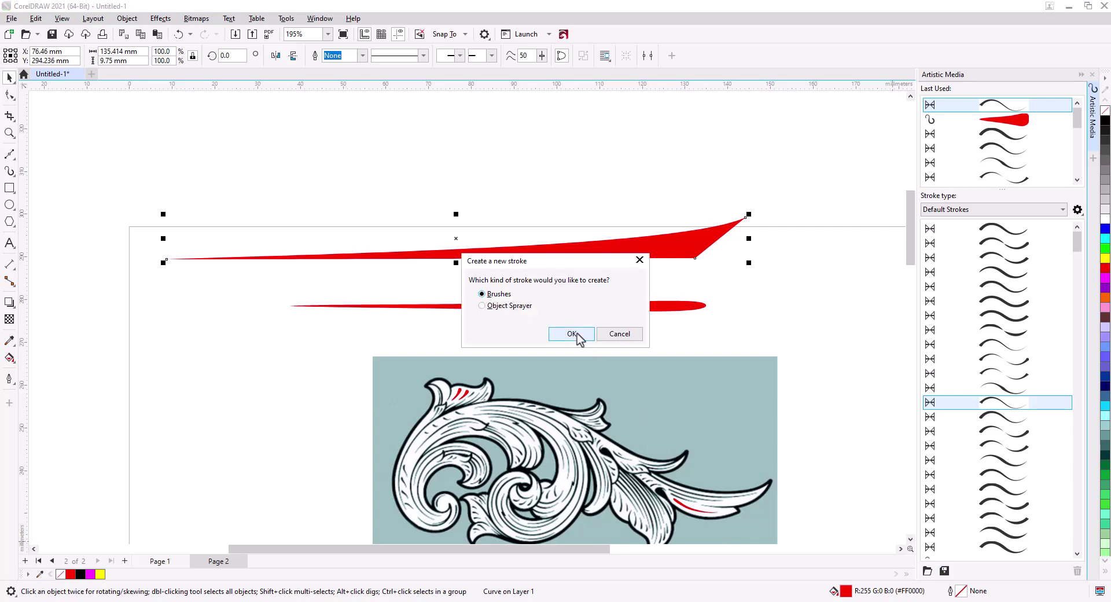
left_click(575, 336)
key("Return")
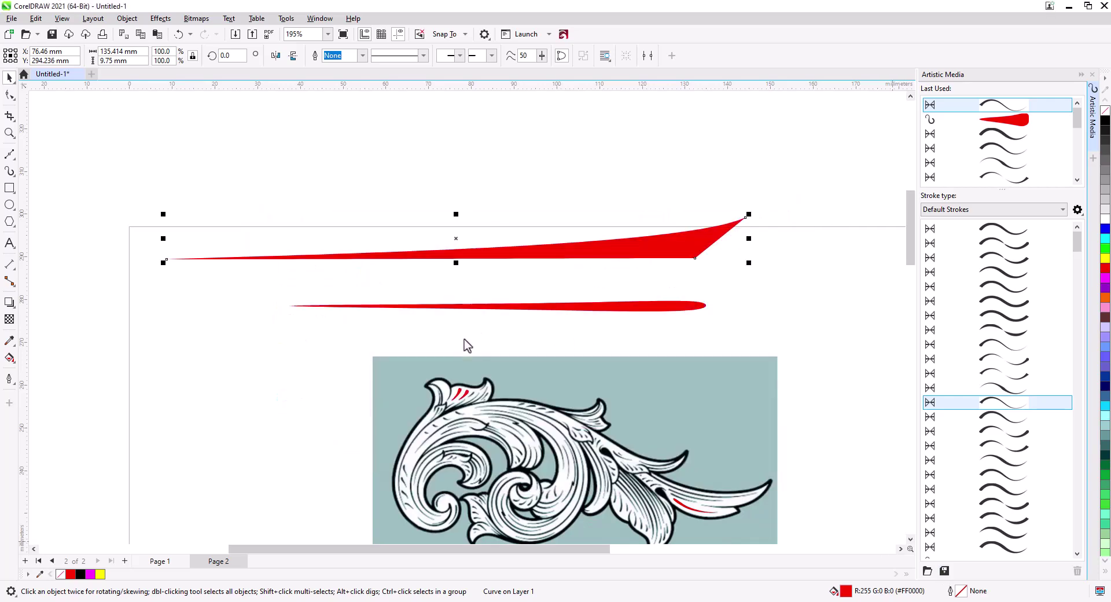
Paint a long and a short curved stroke above the wedge with the new artistic media brush.
key("i")
mouse_move(143, 181)
left_mouse_down()
mouse_move(169, 169)
mouse_move(497, 195)
left_mouse_up()
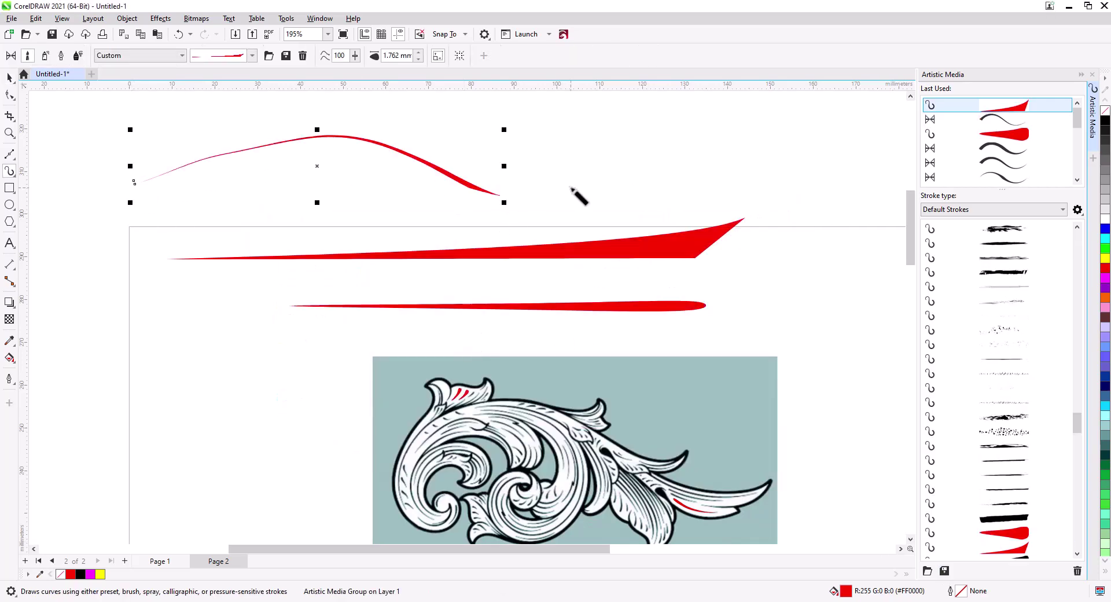
mouse_move(571, 186)
left_mouse_down()
mouse_move(670, 148)
mouse_move(704, 157)
left_mouse_up()
Draw a two-node Bézier curve over the page's upper left corner, bend it into an arc, apply the wedge brush and adjust the stroke width.
key("F10")
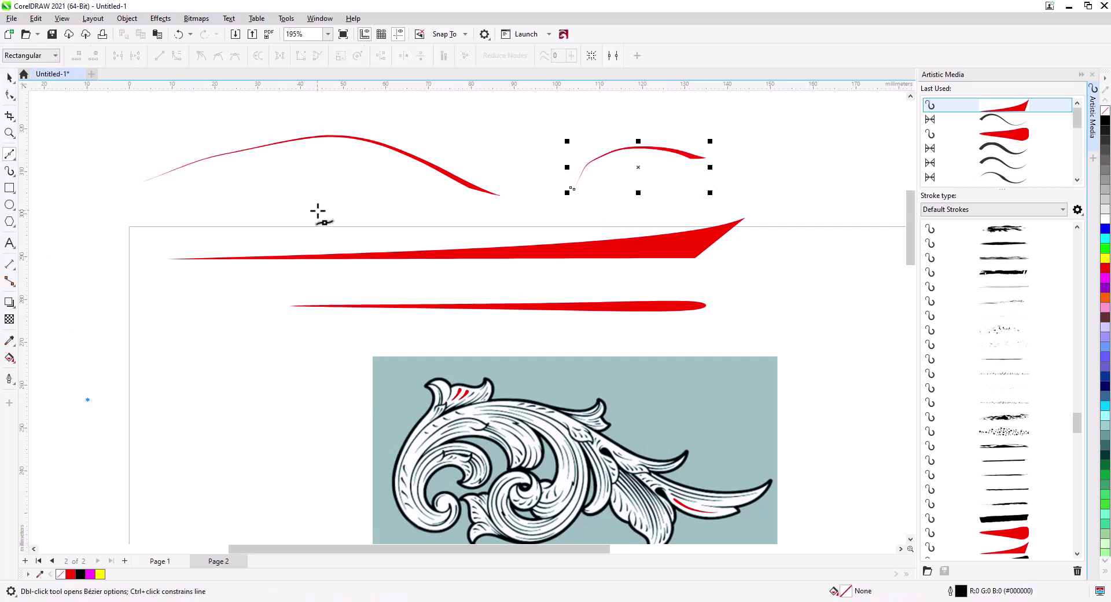
left_click(317, 214)
left_click_drag(193, 313, 107, 233)
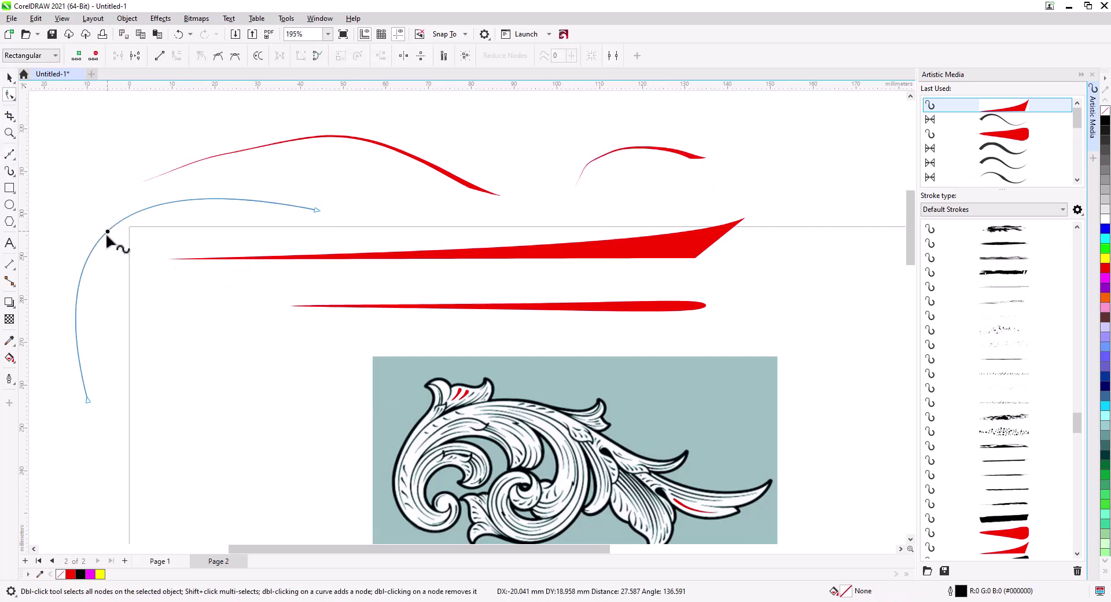
left_click(1020, 106)
left_click(418, 53)
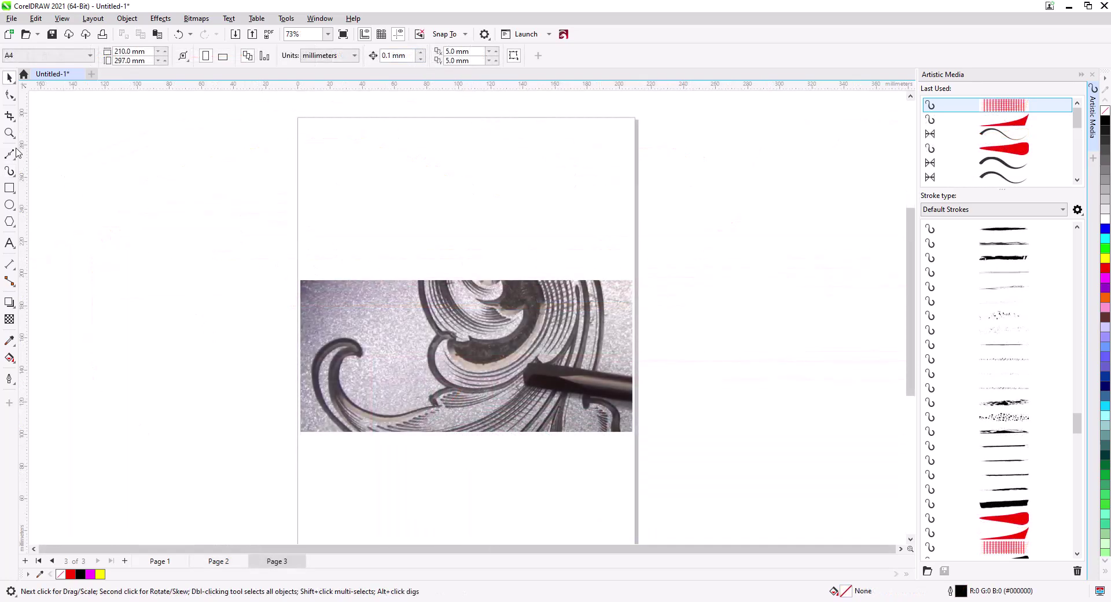
Draw a closed horizontal Bézier line about 190 mm long above the photo on page 3 and bow its upper edge into a thin arc.
left_click(623, 167)
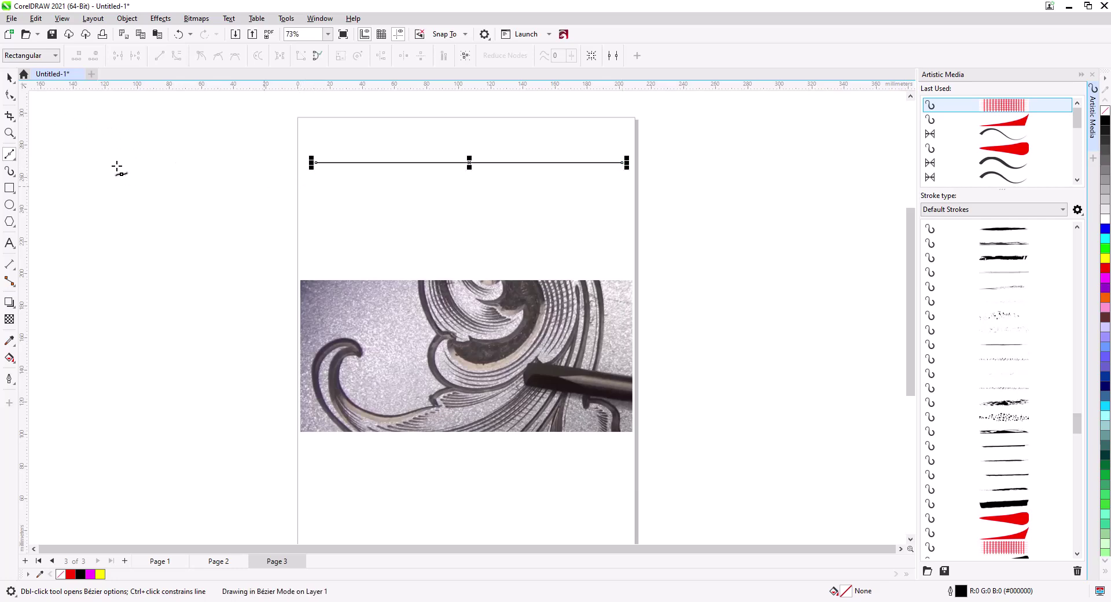
left_click(12, 96)
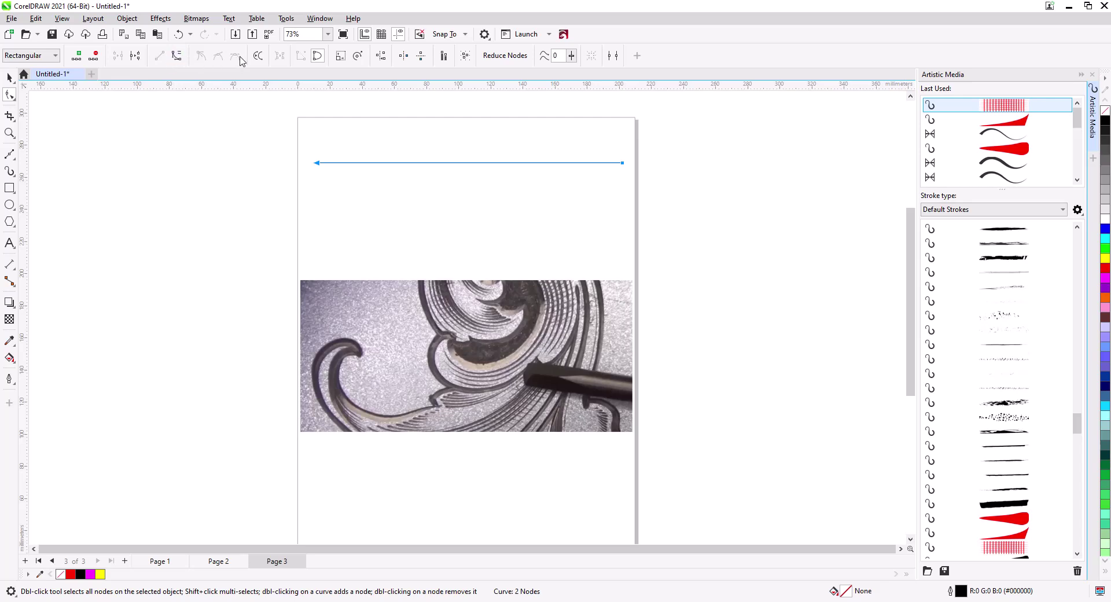
left_click(176, 55)
left_click_drag(462, 164, 478, 184)
Duplicate the thin arc downward at equal spacing to make a column of four.
left_click(9, 77)
left_click(505, 205)
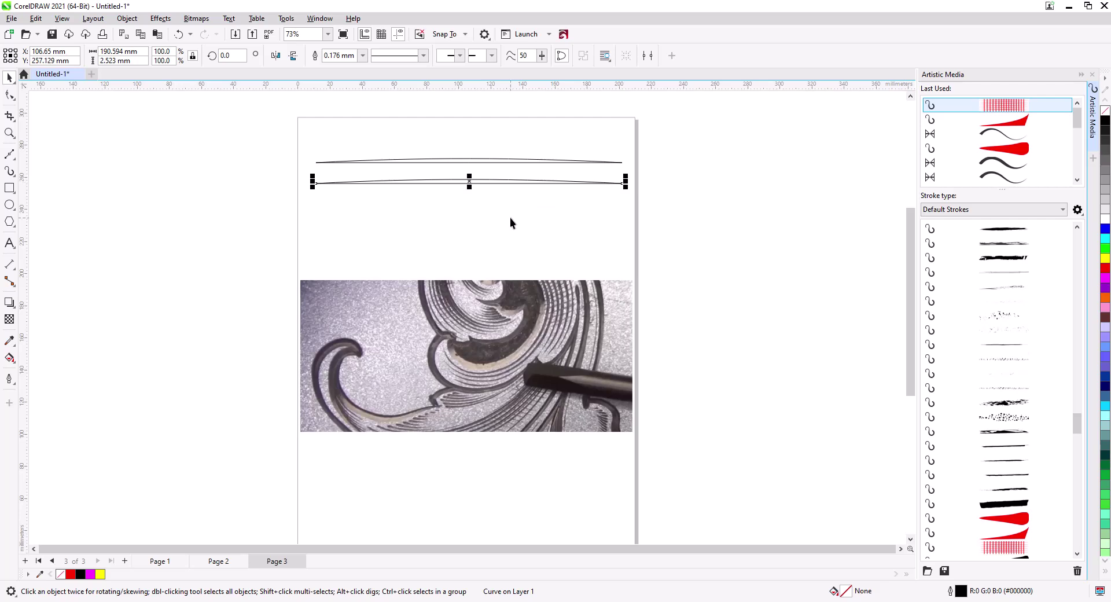
key("ctrl+d")
key("ctrl+d")
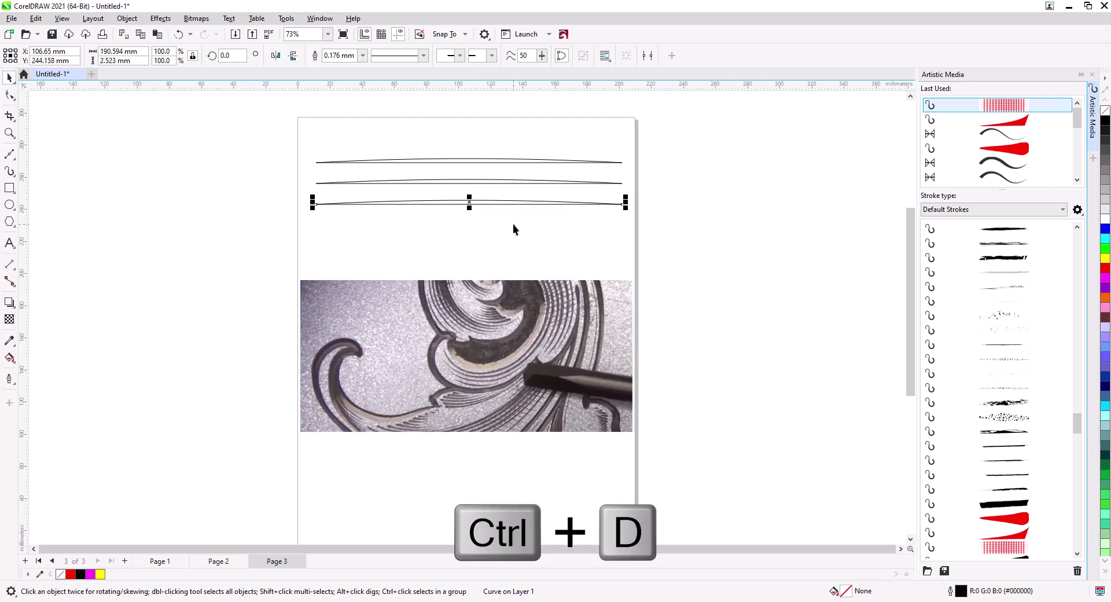
Stretch the copied arcs vertically to vary their thickness, with the second about 3.6 mm and the lowest about 6.5 mm high.
left_click_drag(467, 230, 470, 189)
left_click(478, 206)
left_click(474, 184)
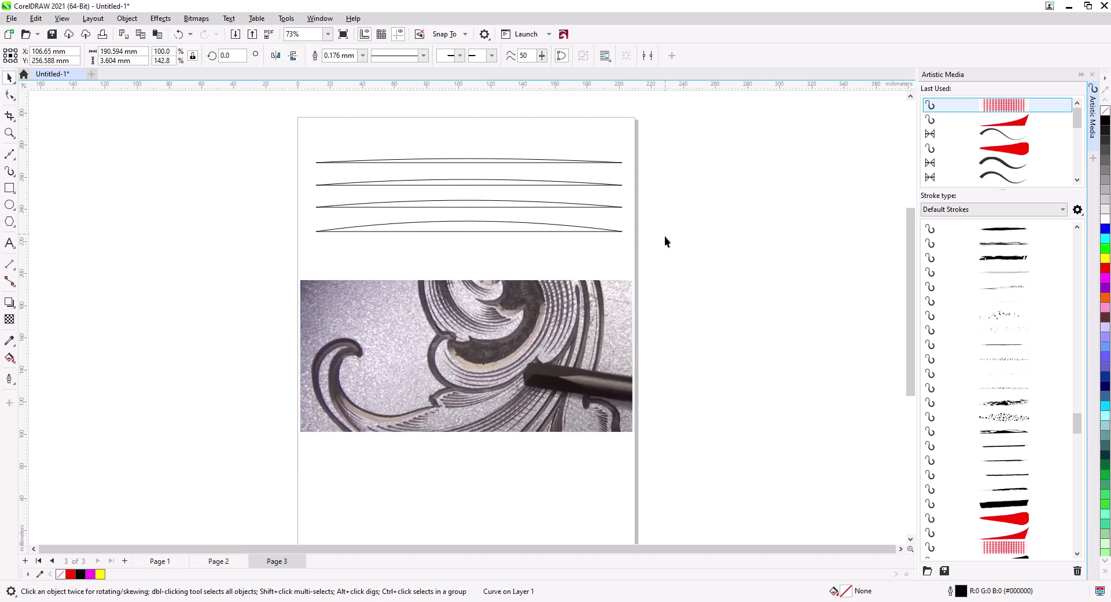
Fill all four arcs with red and remove their outlines.
left_click(665, 237)
left_click_drag(353, 215, 352, 202)
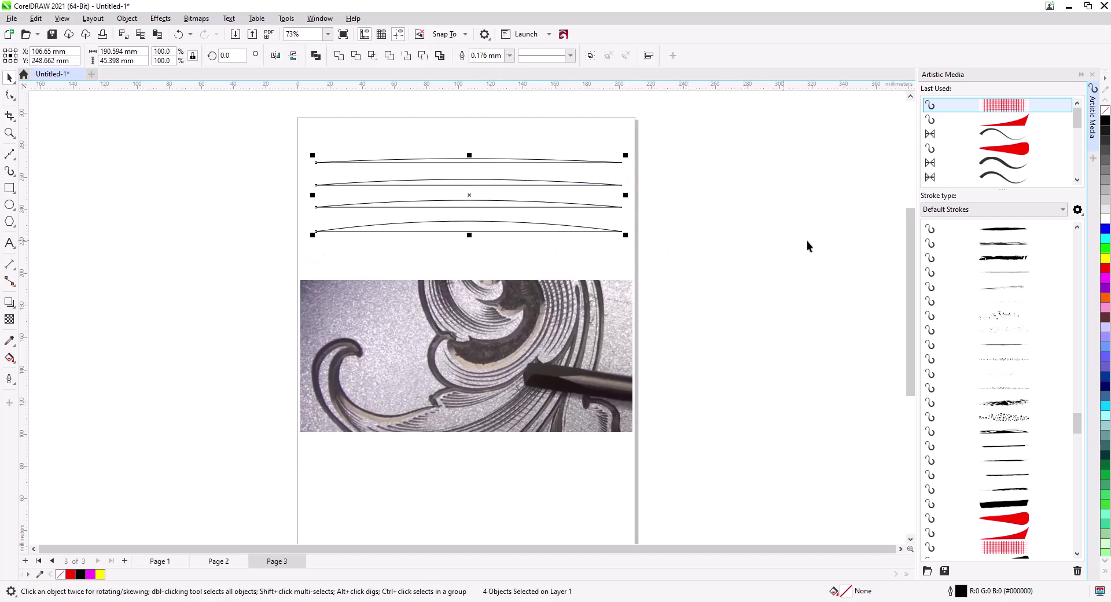
left_click(1106, 269)
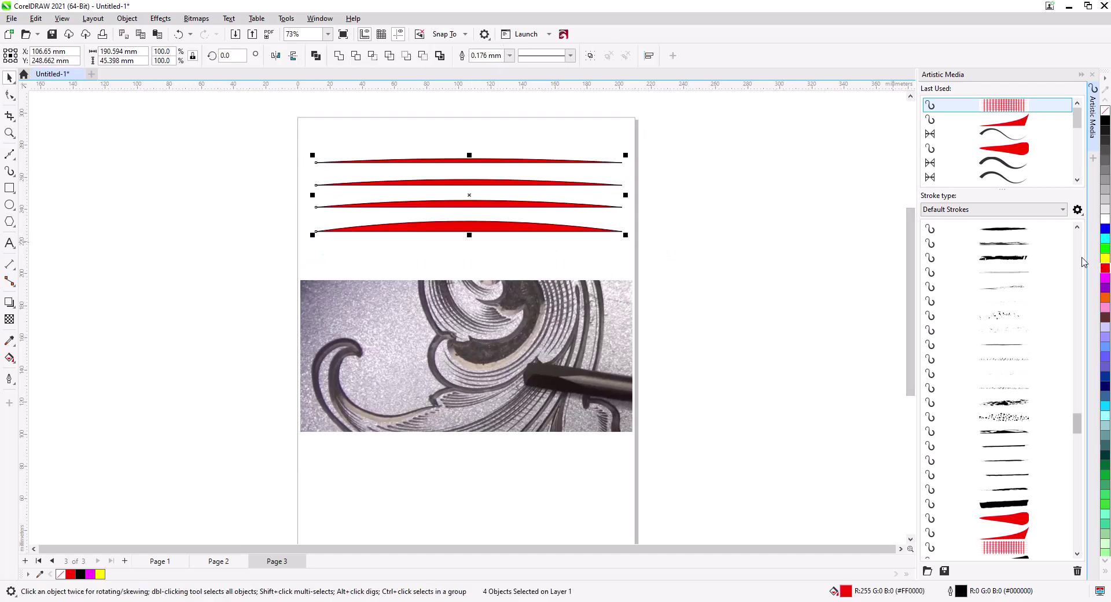
right_click(1105, 111)
left_click(655, 236)
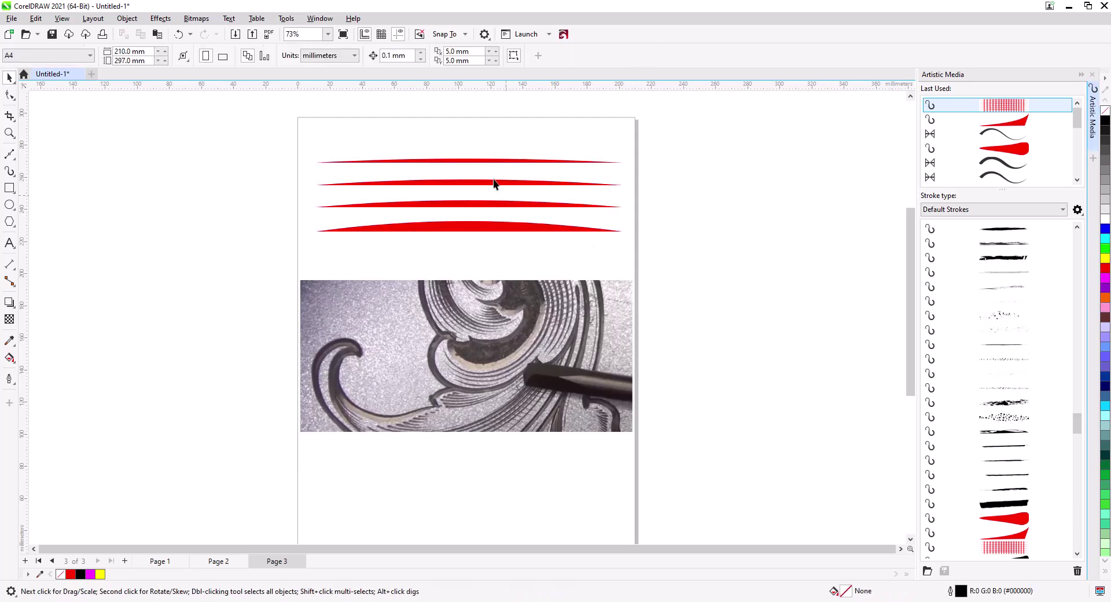
Mirror the lowest arc vertically and move it slightly down.
left_click(475, 231)
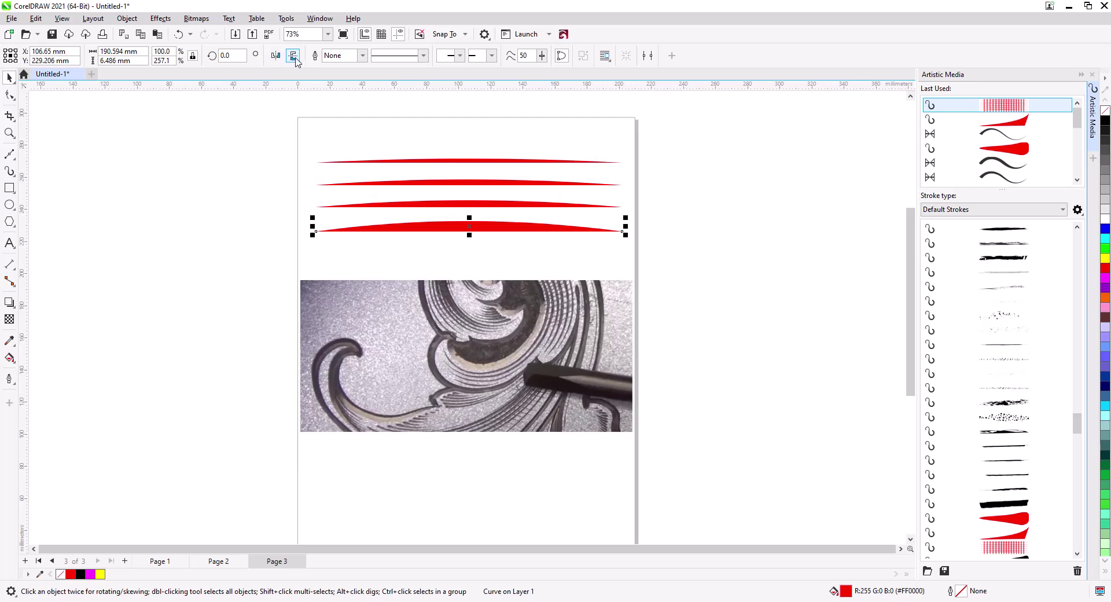
left_click(294, 57)
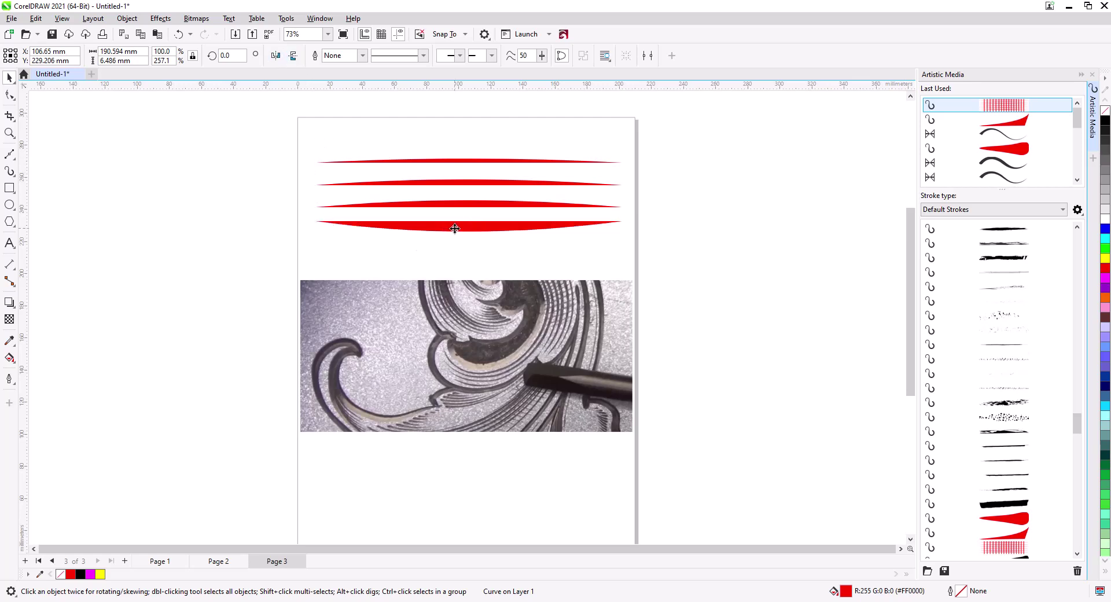
left_click_drag(455, 228, 455, 232)
left_click(291, 193)
Draw a closed vertical Bézier line about 59 mm long across the four arcs near their left ends and bow its sides into a thin sliver.
scroll(311, 206, "up", 1)
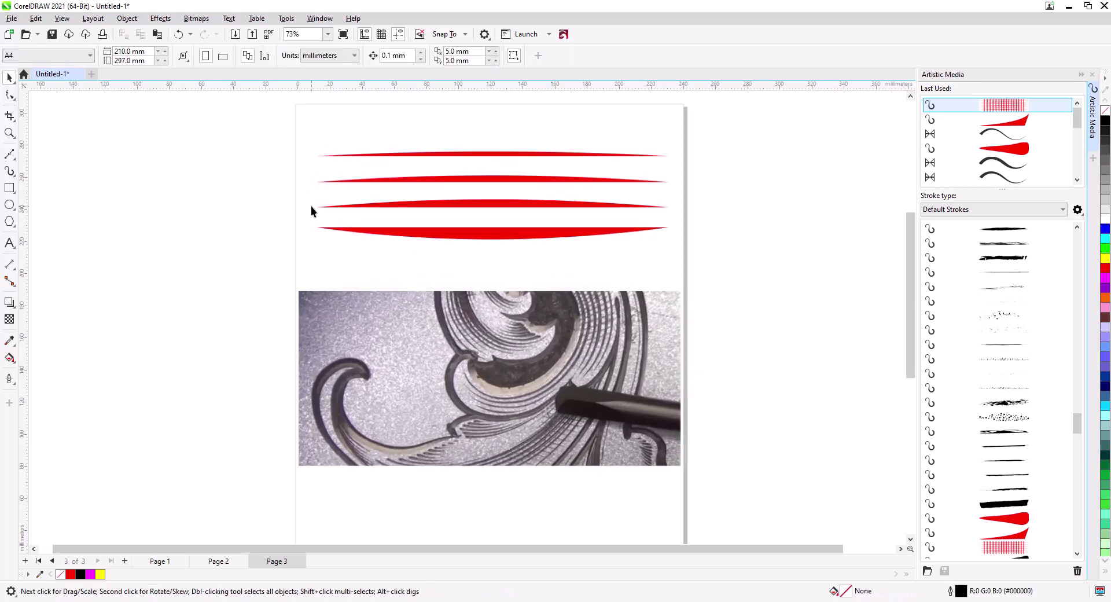
scroll(311, 208, "up", 2)
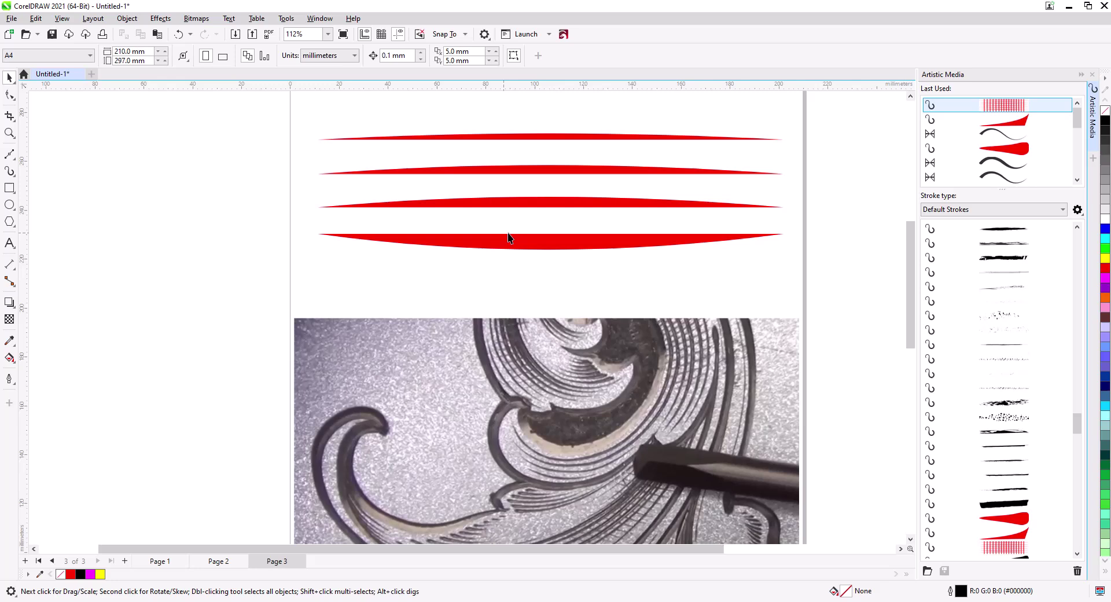
left_click(9, 154)
left_click(404, 123)
left_click(404, 271)
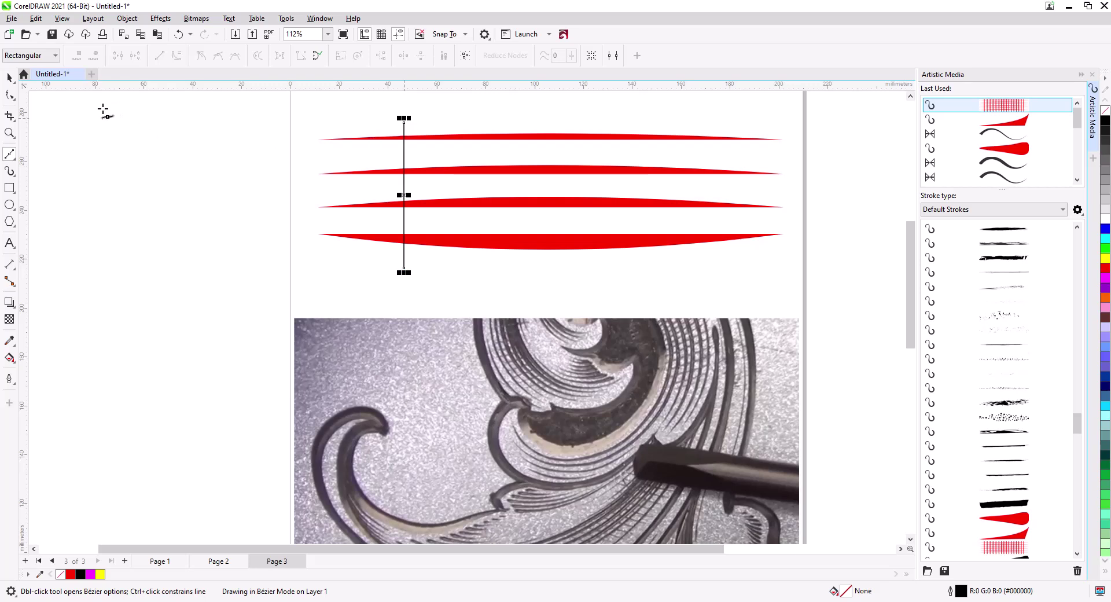
left_click(9, 95)
left_click(176, 58)
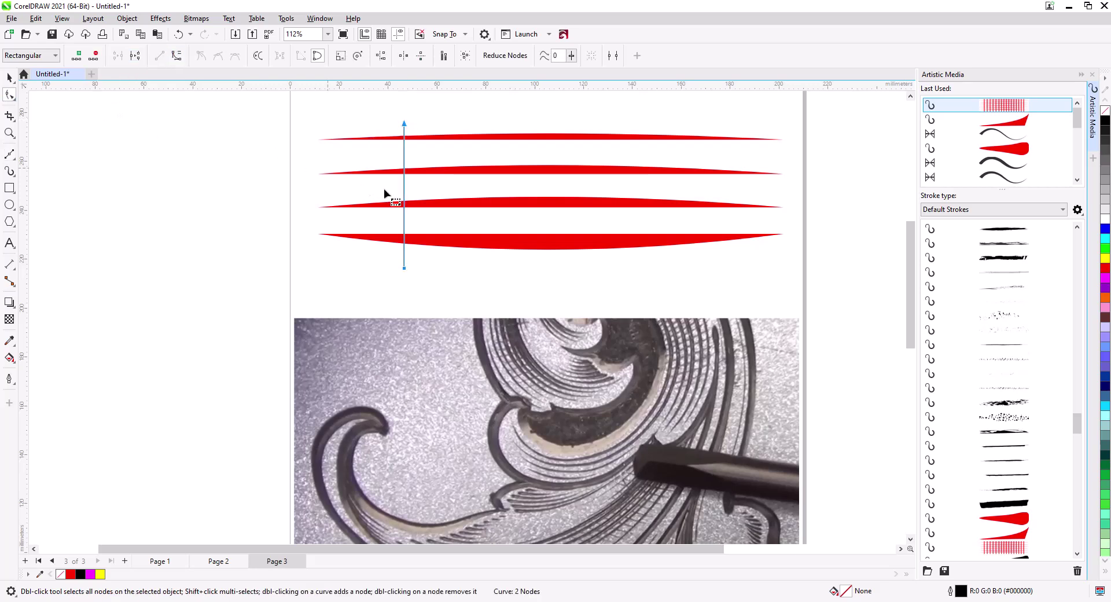
left_click_drag(405, 197, 406, 194)
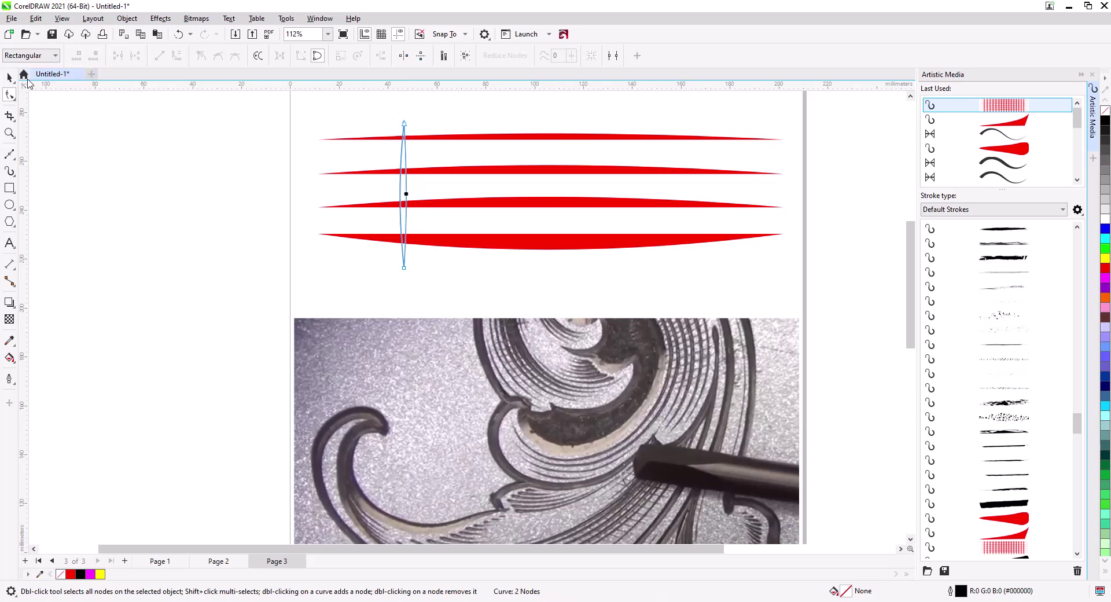
Fill the vertical sliver with red and remove its outline.
left_click(10, 76)
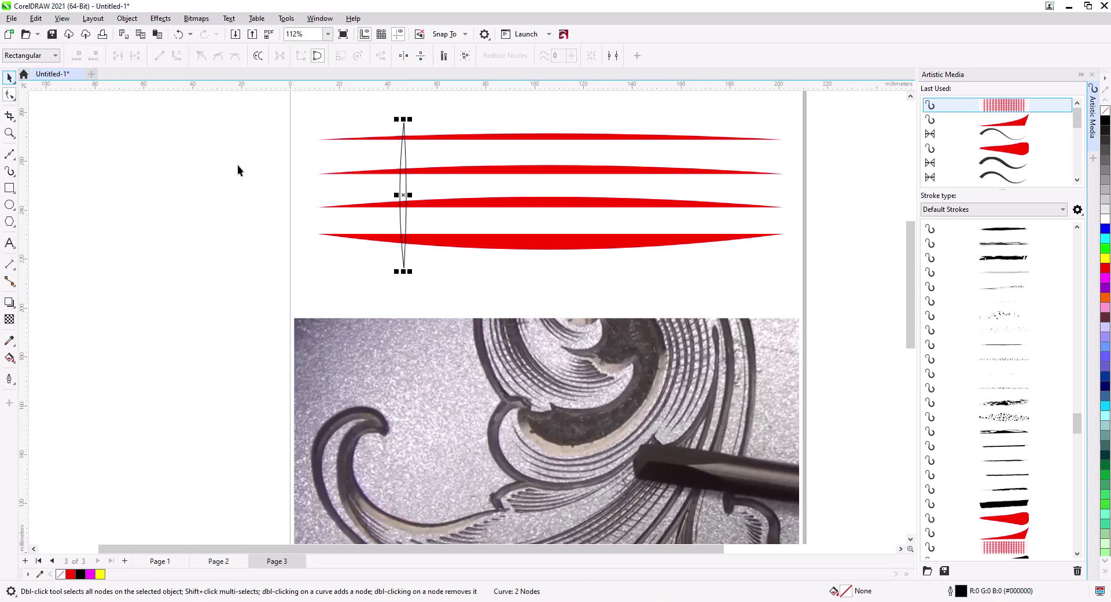
left_click(1105, 271)
right_click(1106, 113)
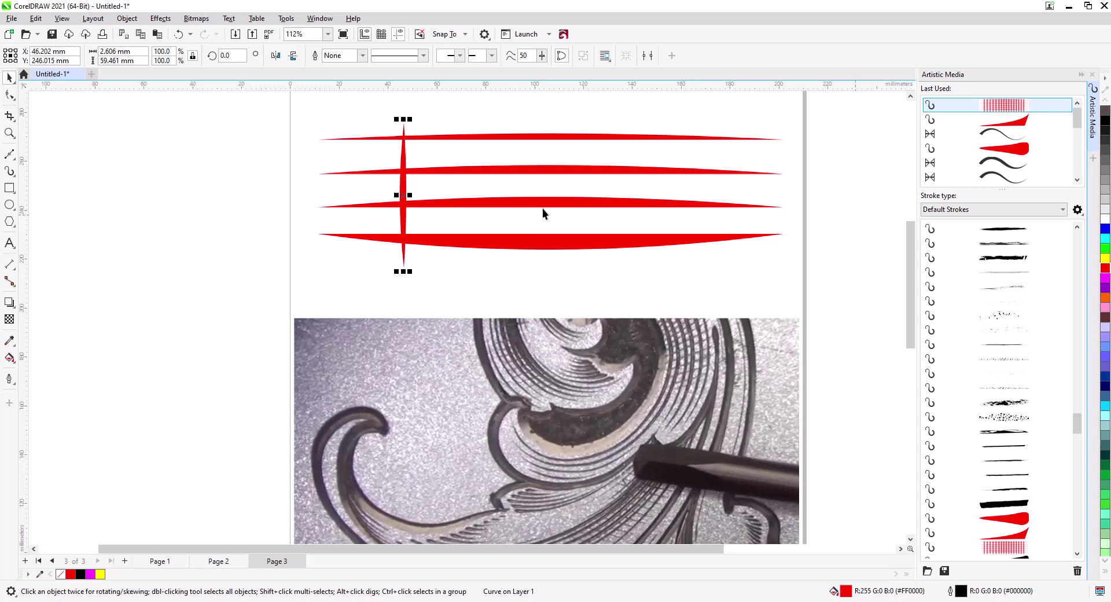
Copy the vertical sliver sideways and repeat the duplication at even spacing to make a row of eleven across the arcs.
mouse_move(404, 195)
left_mouse_down()
mouse_move(367, 196)
mouse_move(405, 199)
left_mouse_up()
left_click(436, 217)
key("ctrl+d")
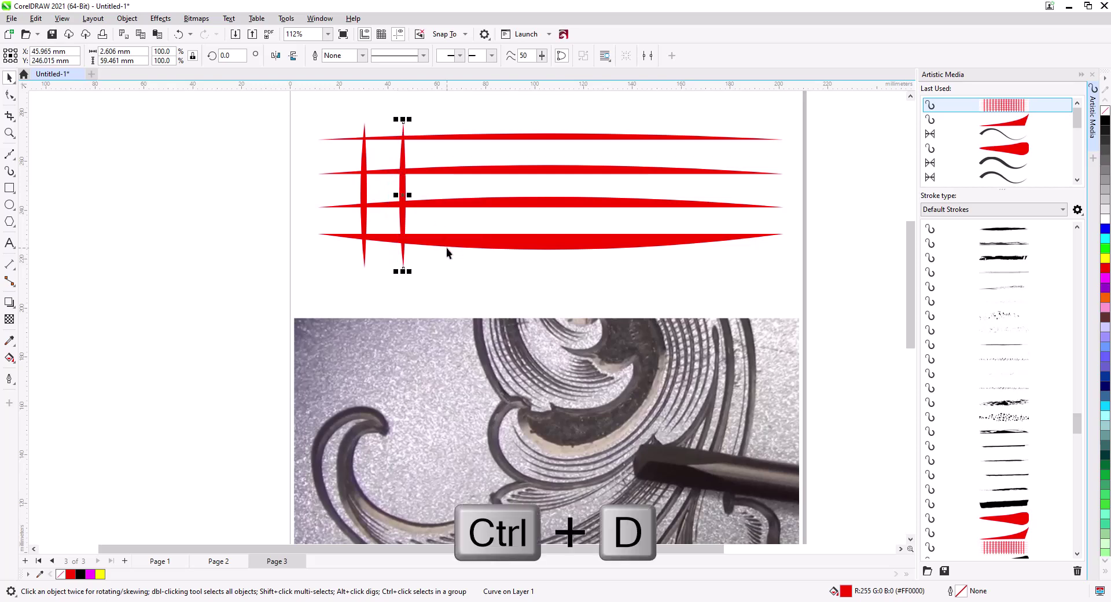
key("ctrl+d")
key("ctrl+d")
key("ctrl+d")
key("ctrl+d")
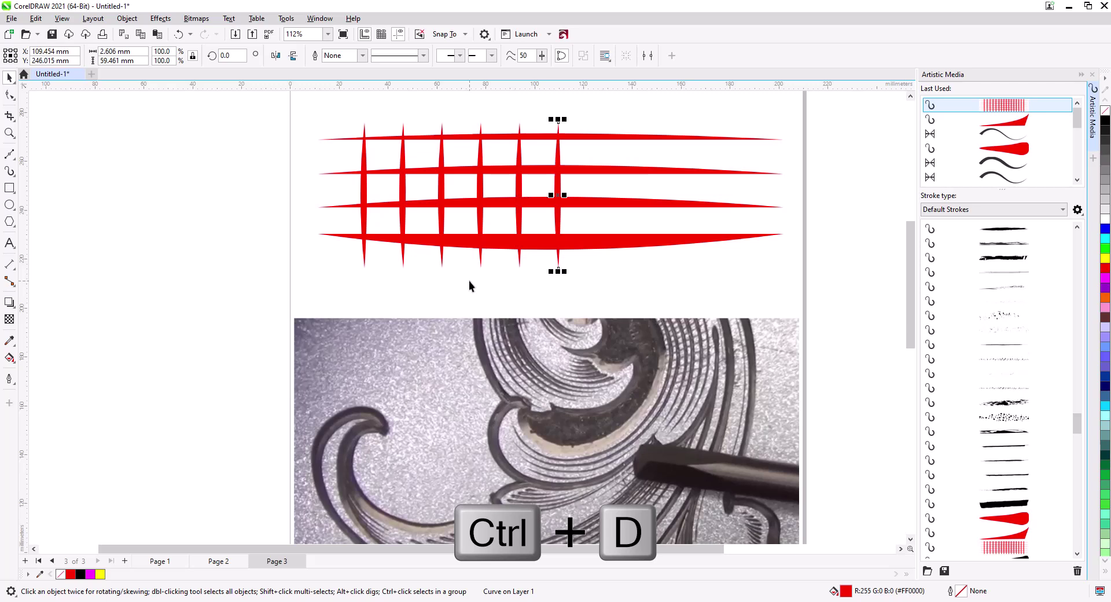
key("ctrl+d")
key("ctrl+d")
key("ctrl+d")
key("ctrl+d")
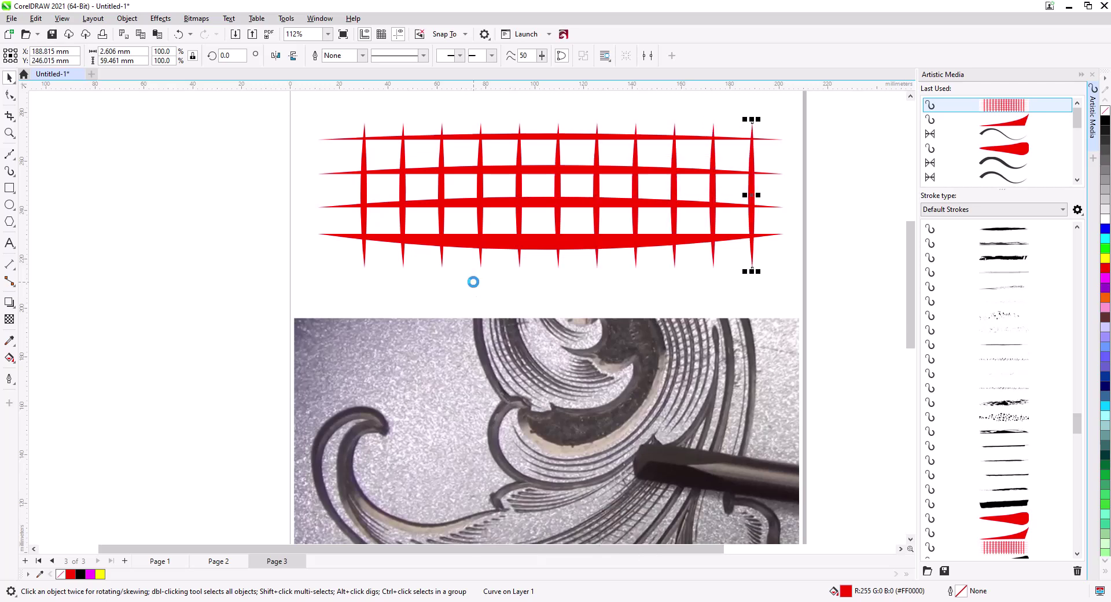
Group the eleven vertical slivers and centre the group horizontally on the lowest arc.
left_click_drag(770, 297, 634, 243)
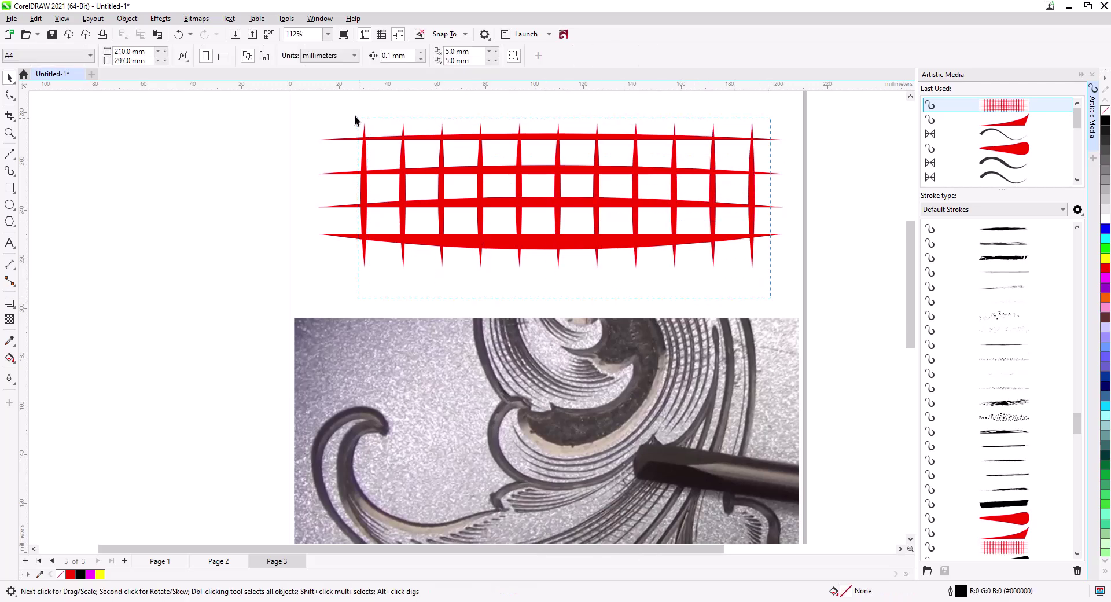
left_click_drag(355, 119, 354, 116)
key("ctrl+g")
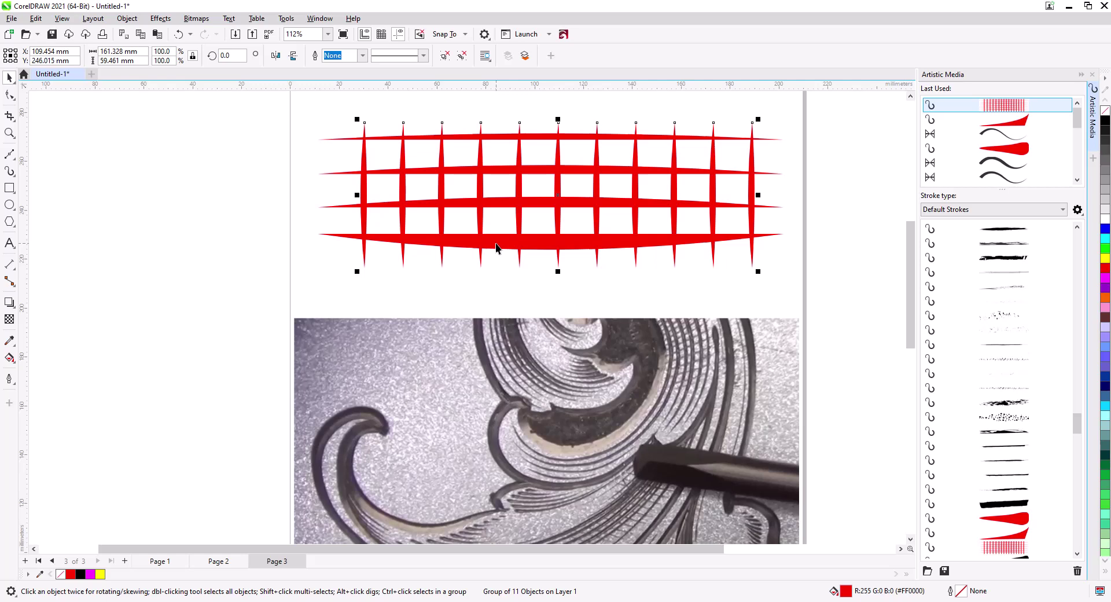
key("shift")
left_click(495, 243, "shift")
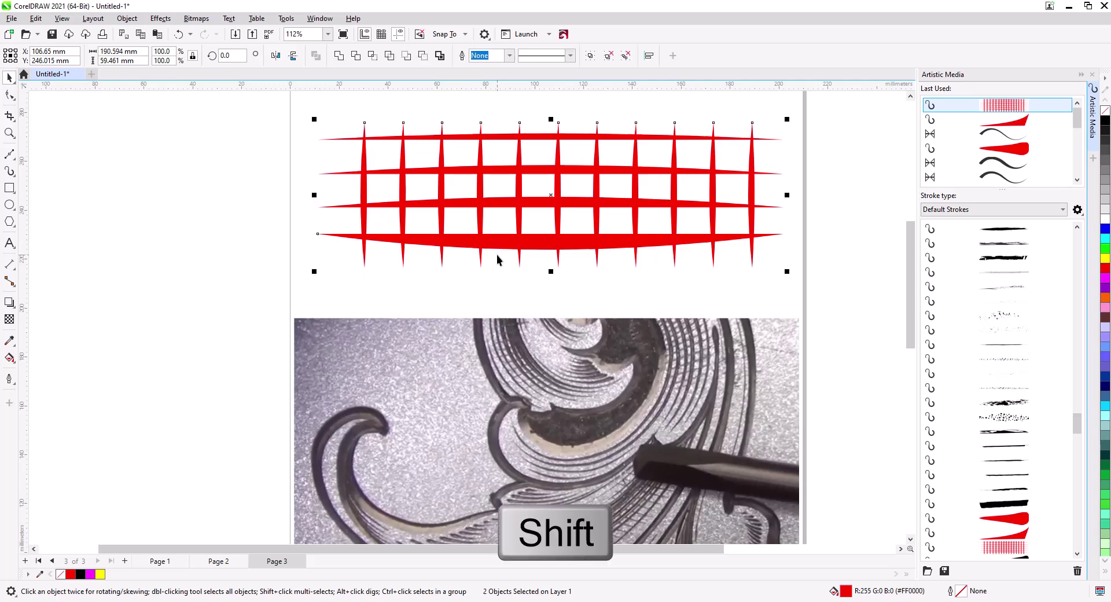
key("c")
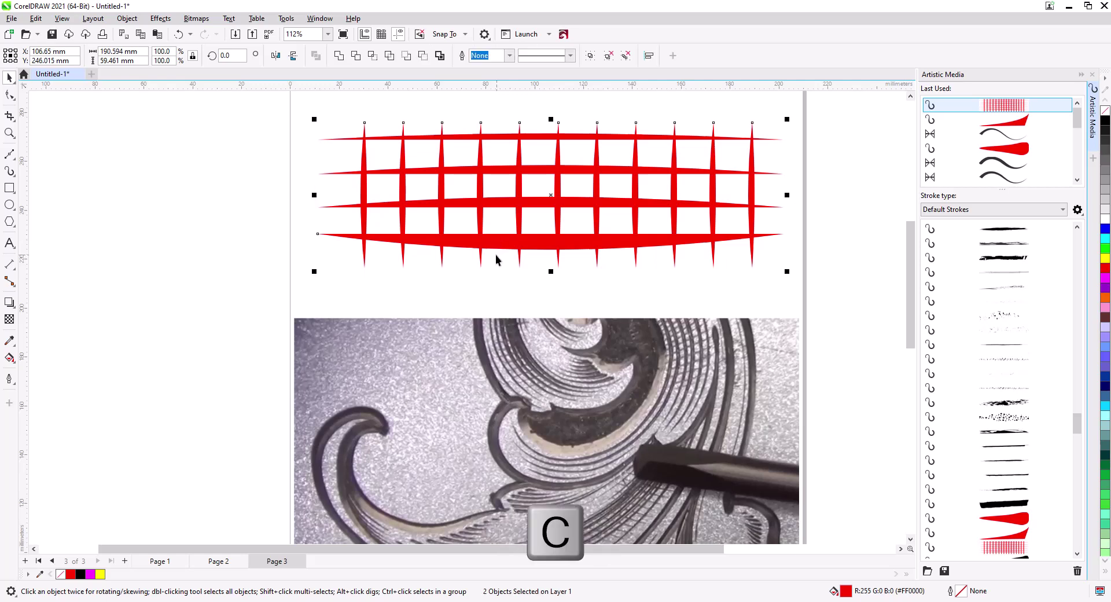
Group the four arcs, centre them vertically with the sliver group and combine both sets into one group.
scroll(299, 166, "up", 1)
left_click(298, 166)
key("ctrl+g")
left_click_drag(482, 226, 310, 151)
key("e")
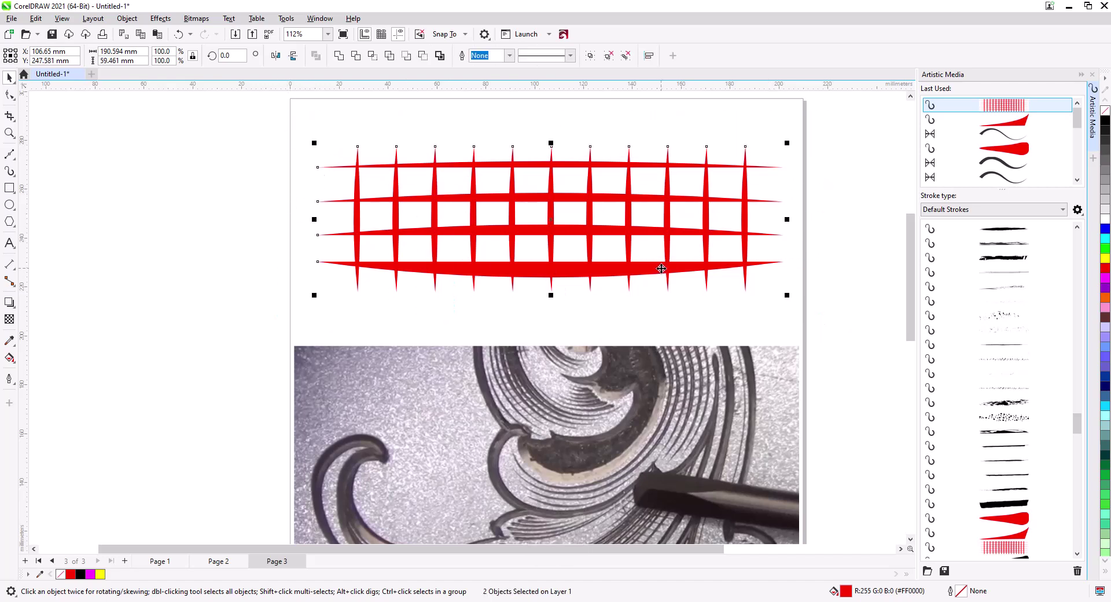
key("ctrl+g")
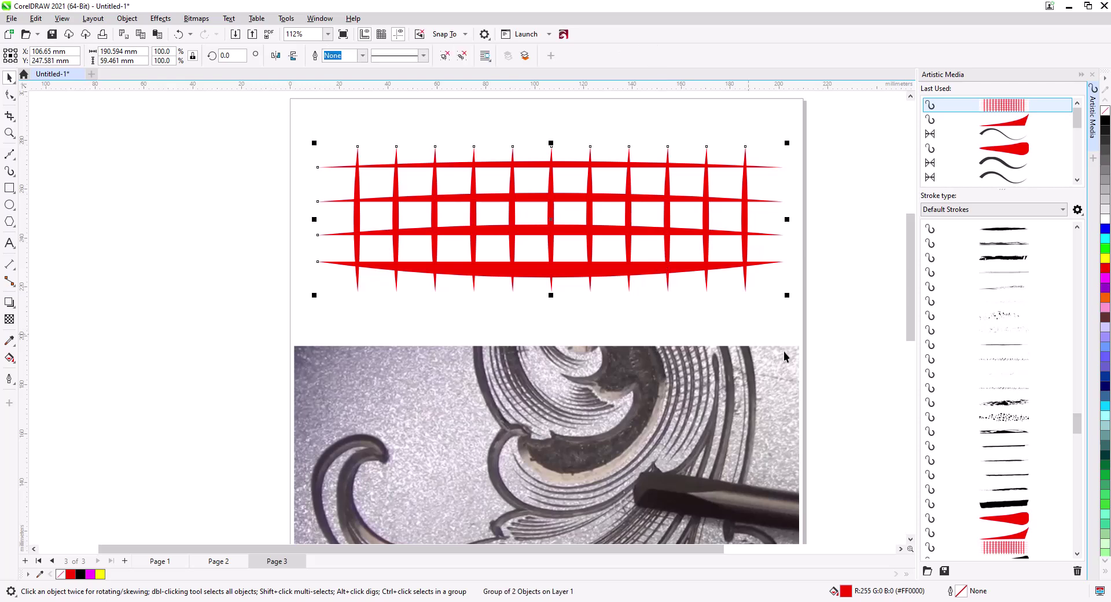
Save the grouped crosshatch as an artistic media brush named 03.
left_click(945, 571)
left_click(571, 333)
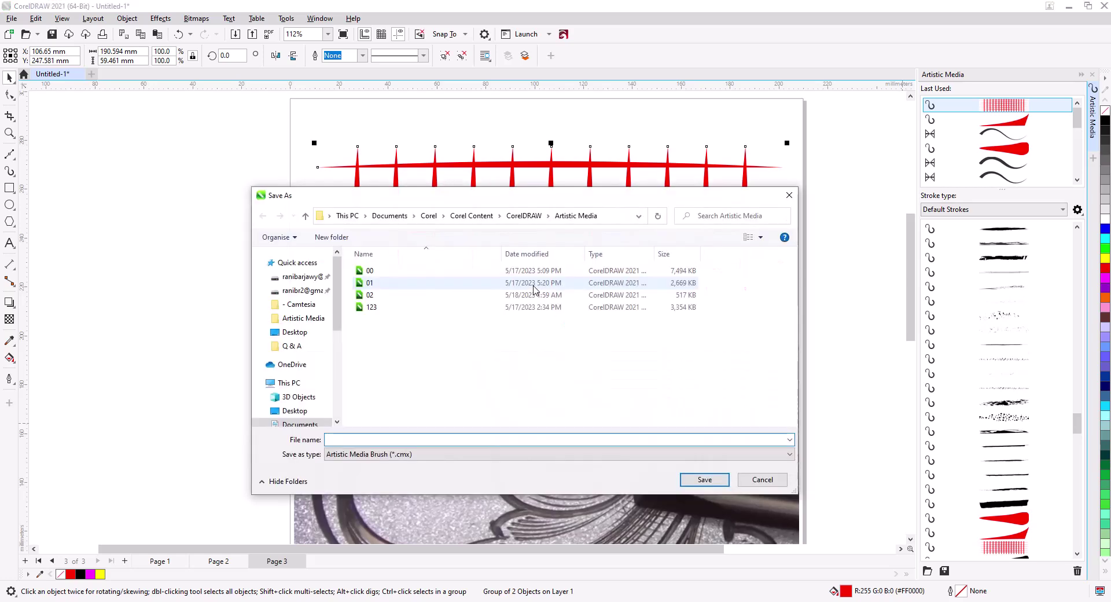
type("03")
key("Return")
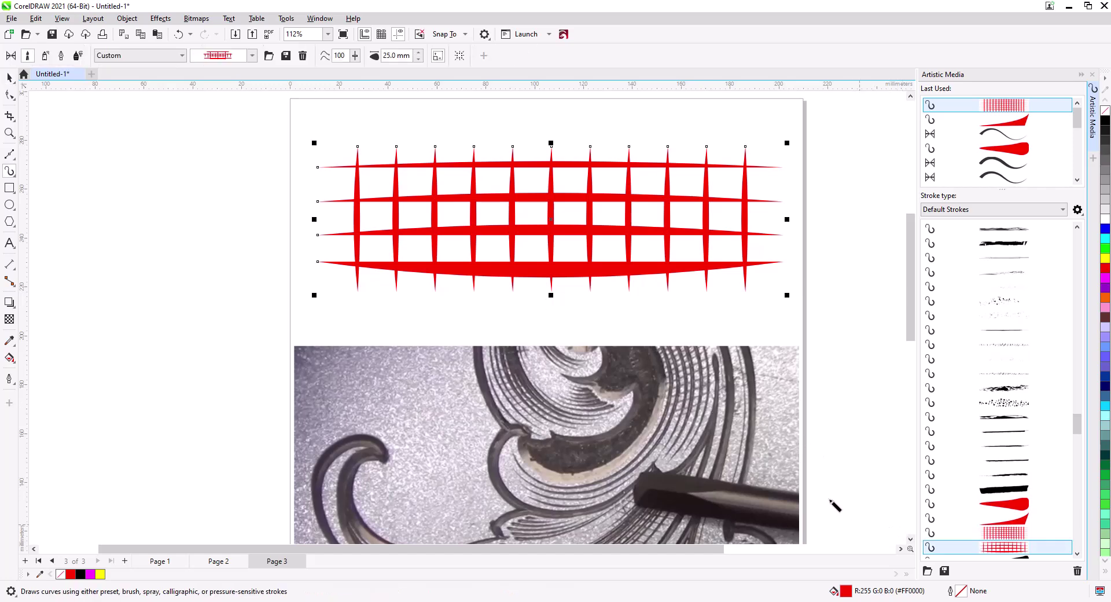
Draw a two-node Bézier line along the engraved crosshatch band in the photo and bow it into a curve about 47 mm tall.
scroll(816, 433, "down", 1)
left_click_drag(721, 479, 724, 334)
left_click(9, 77)
left_click(63, 254)
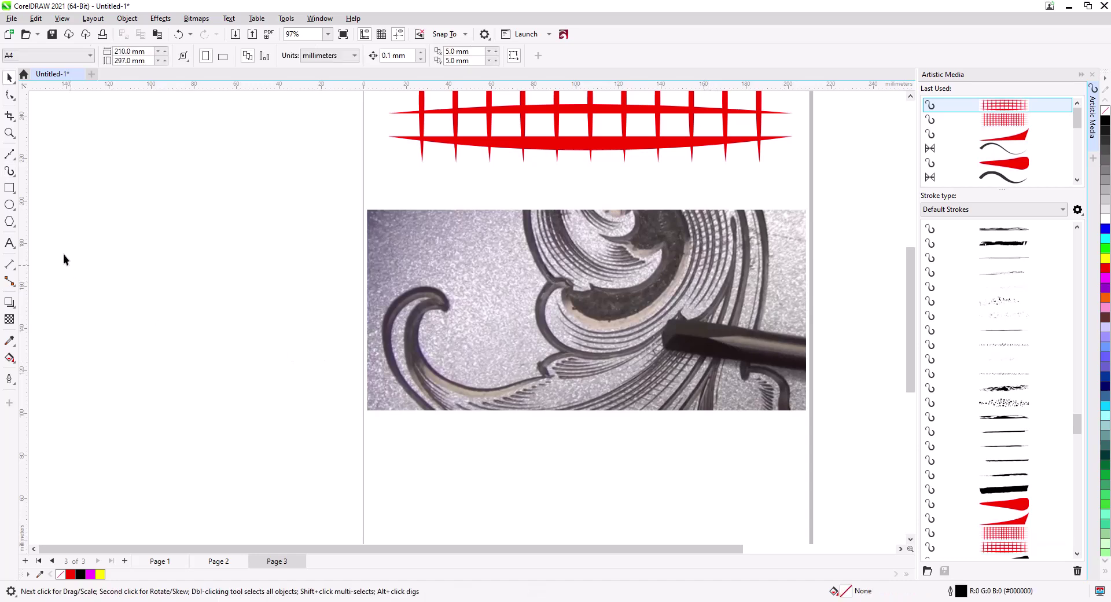
left_click(10, 154)
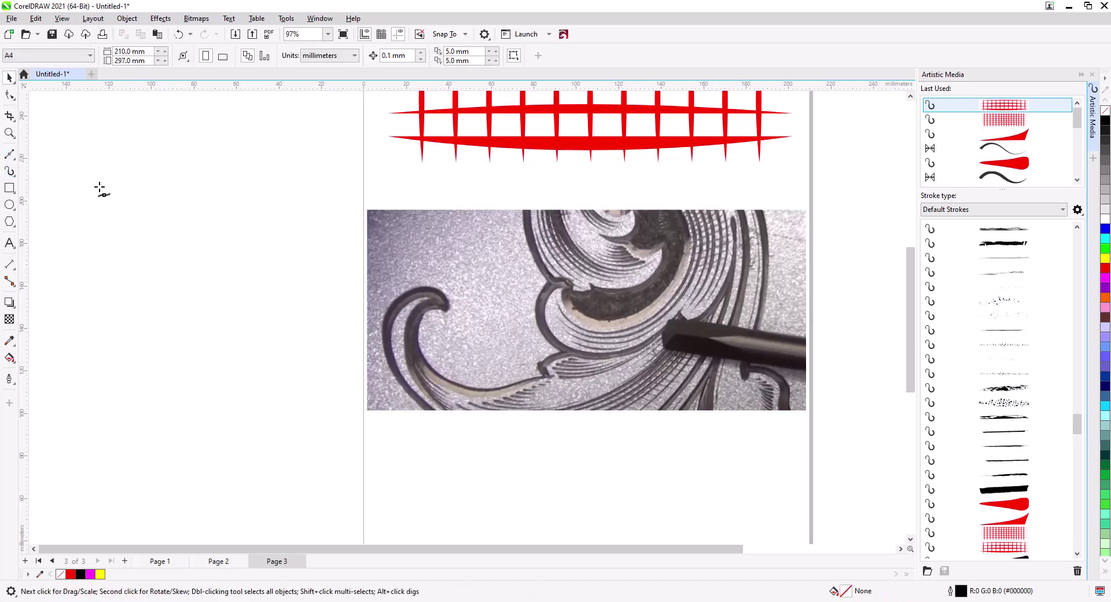
left_click(699, 203)
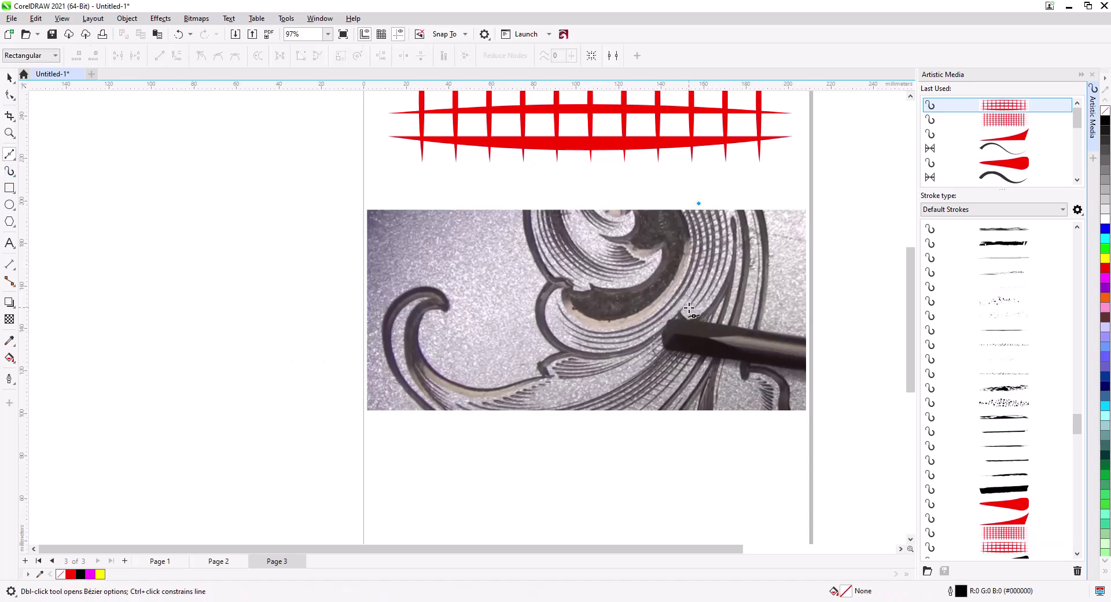
left_click(691, 302)
left_click(10, 95)
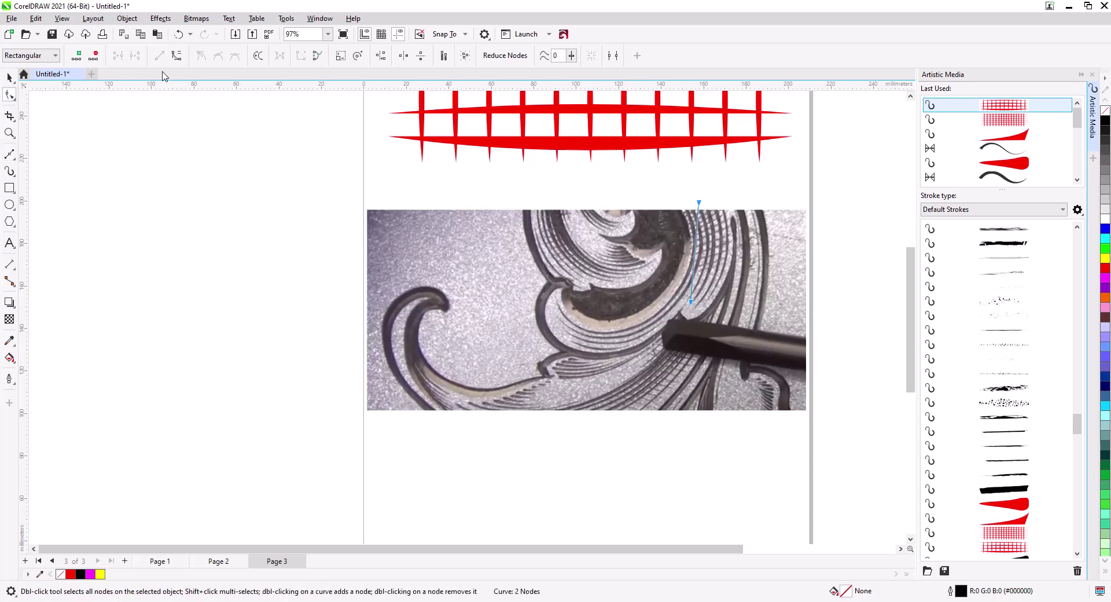
left_click(177, 56)
left_click_drag(698, 250, 715, 253)
left_click(7, 78)
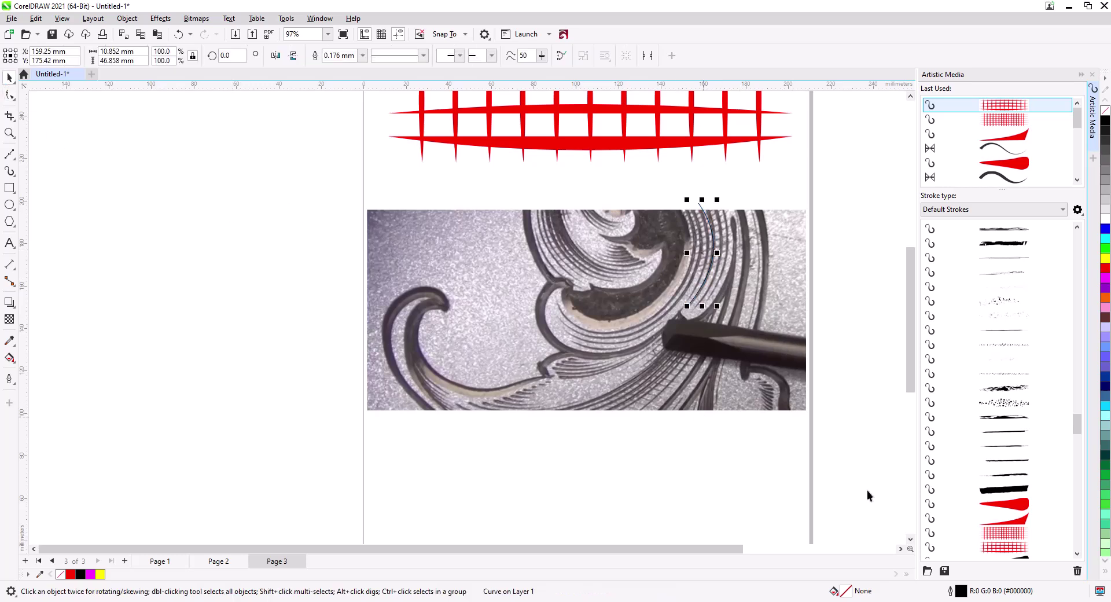
Apply the new crosshatch brush to the curve and scale the stroke down to about 83%.
left_click(1008, 110)
scroll(724, 257, "up", 5)
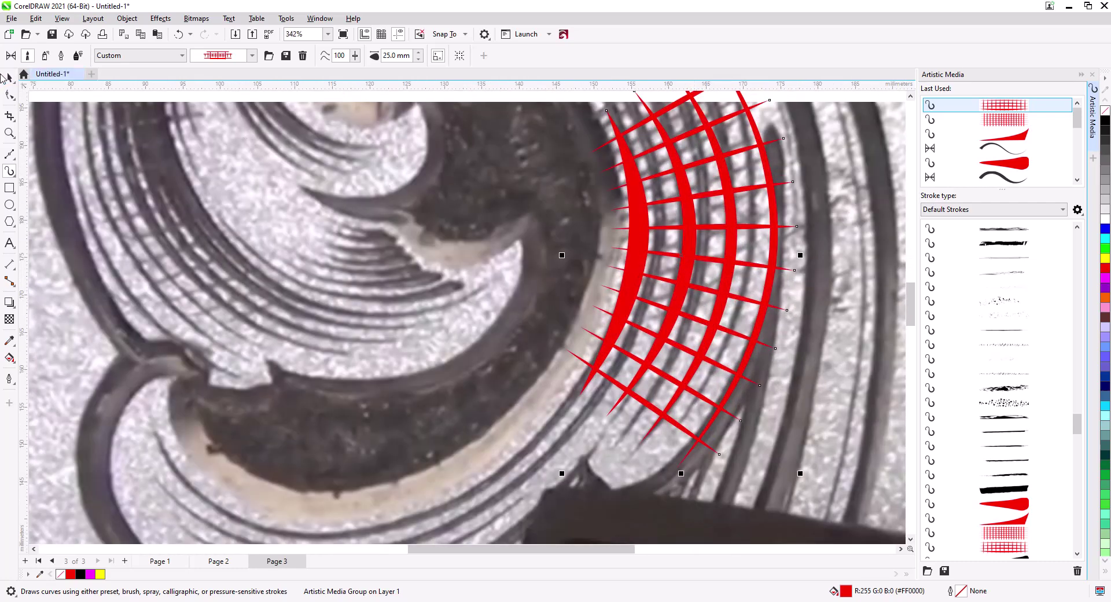
left_click(8, 77)
left_click_drag(668, 304, 550, 348)
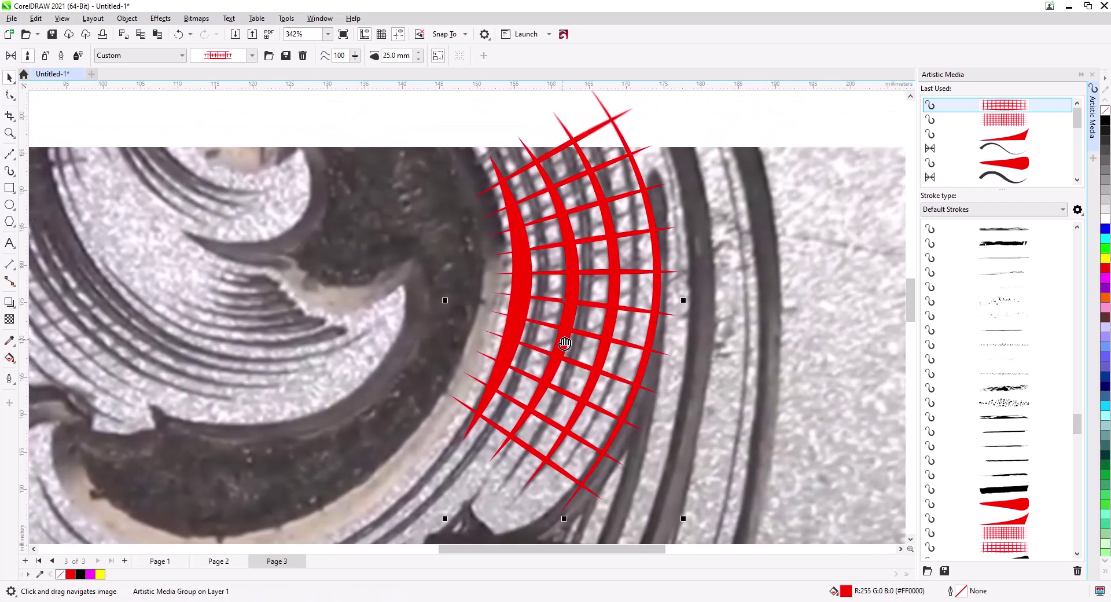
left_click_drag(685, 519, 644, 445)
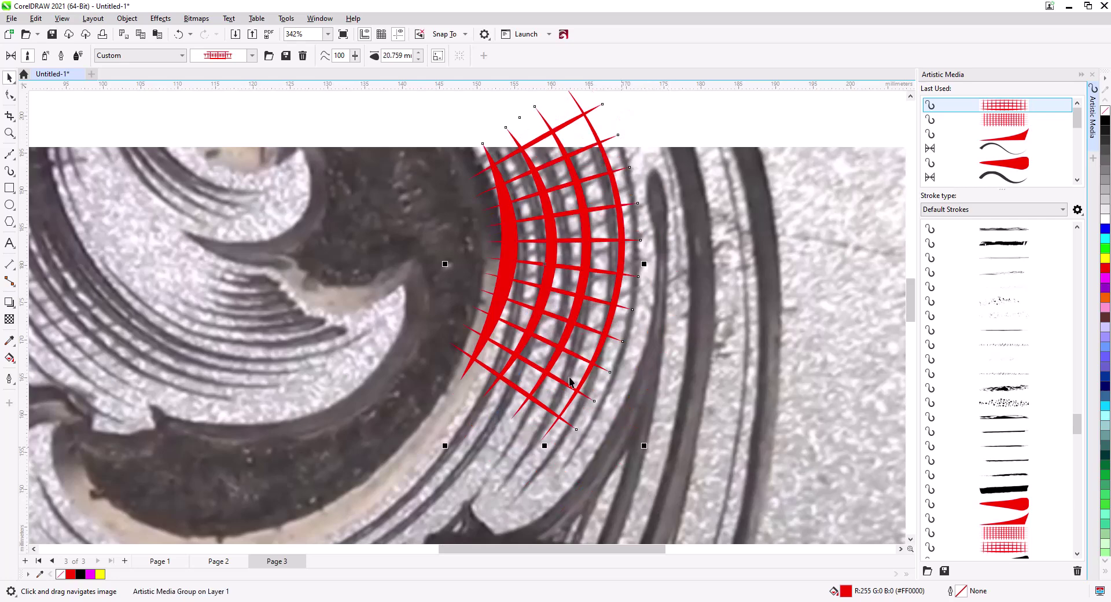
Reshape the stroke's control curve by moving both end nodes outward and adjusting its bow to follow the engraved band.
left_click(9, 94)
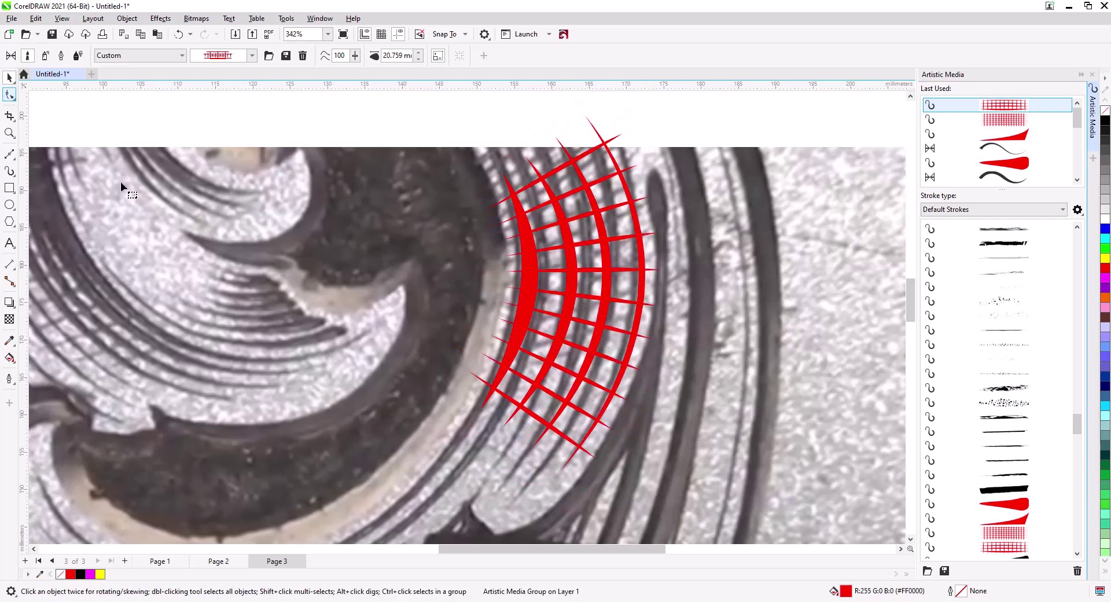
left_click_drag(518, 439, 501, 489)
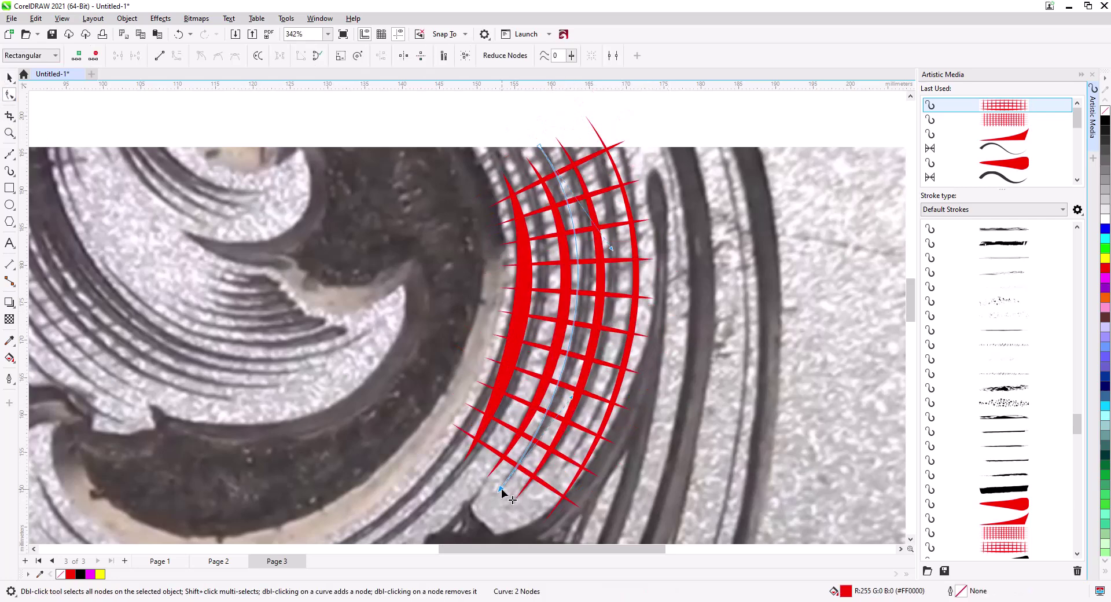
left_click_drag(542, 149, 535, 135)
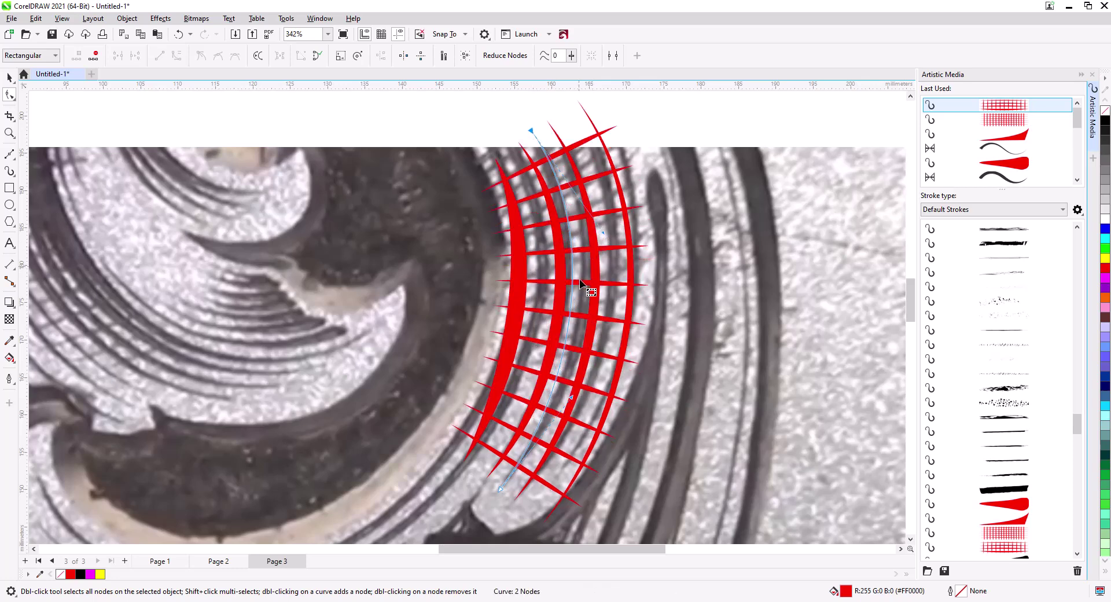
left_click_drag(578, 284, 582, 286)
left_click(10, 77)
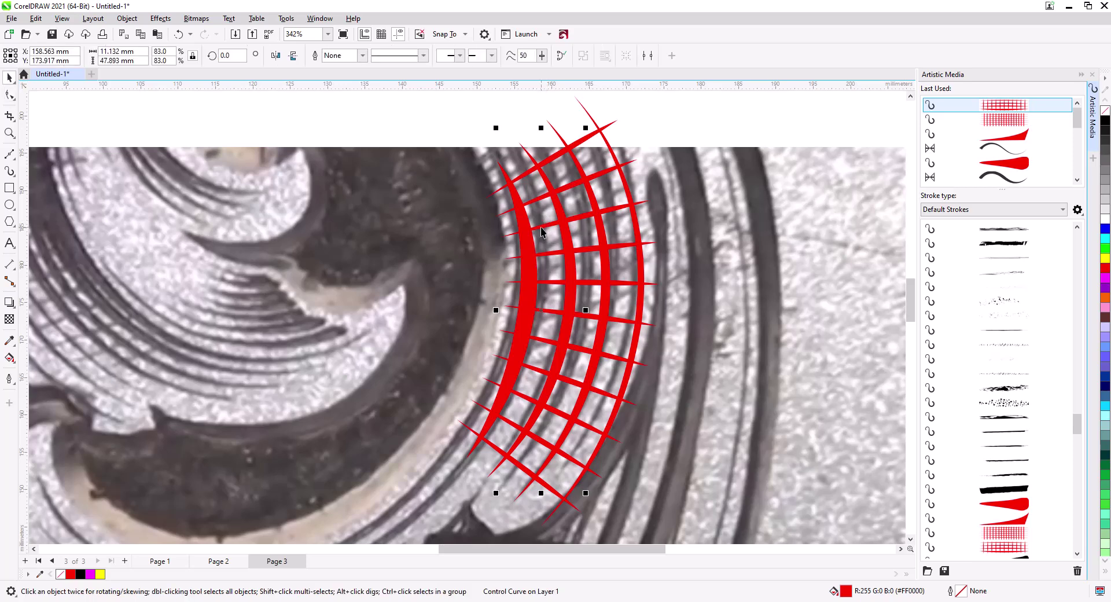
Extend the crosshatch stroke's upper end beyond the photo's upper edge and readjust the curve's bow.
scroll(582, 298, "down", 4)
left_click(9, 95)
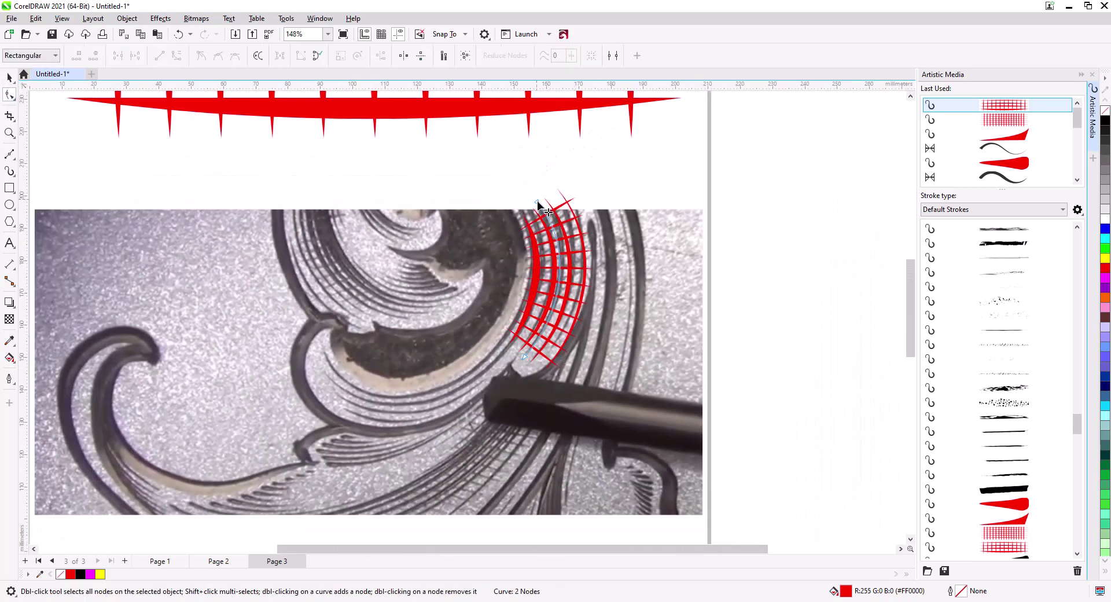
left_click_drag(537, 201, 518, 161)
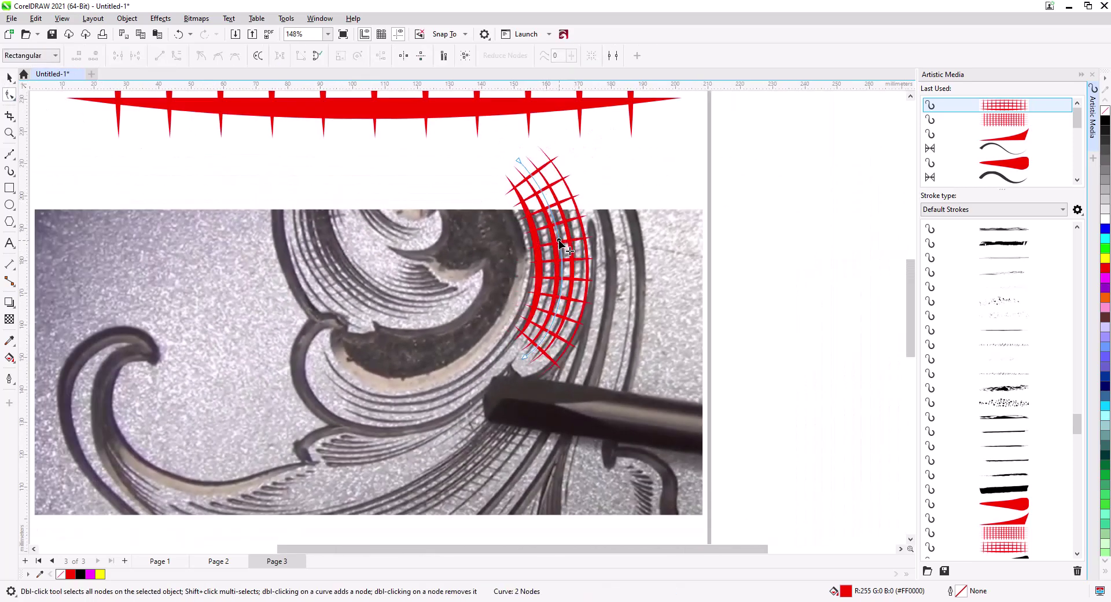
left_click_drag(559, 241, 557, 231)
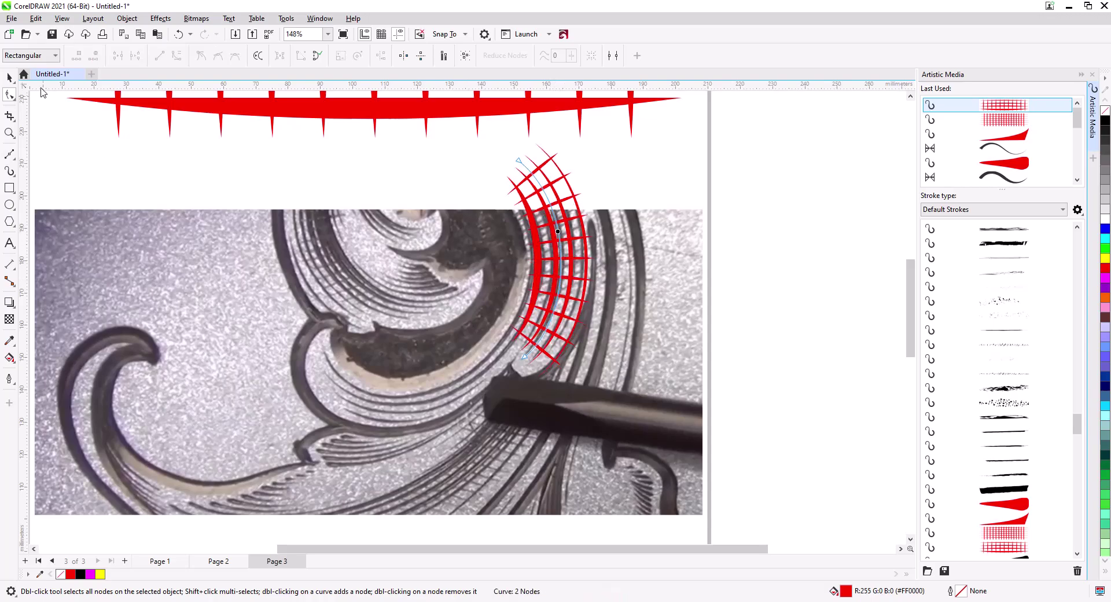
key("space")
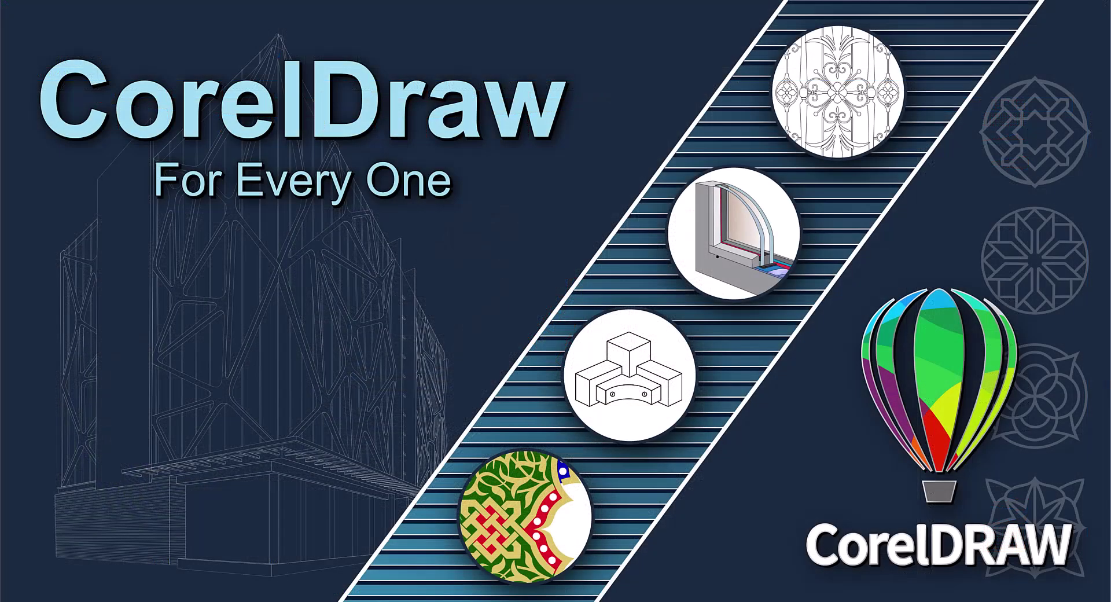